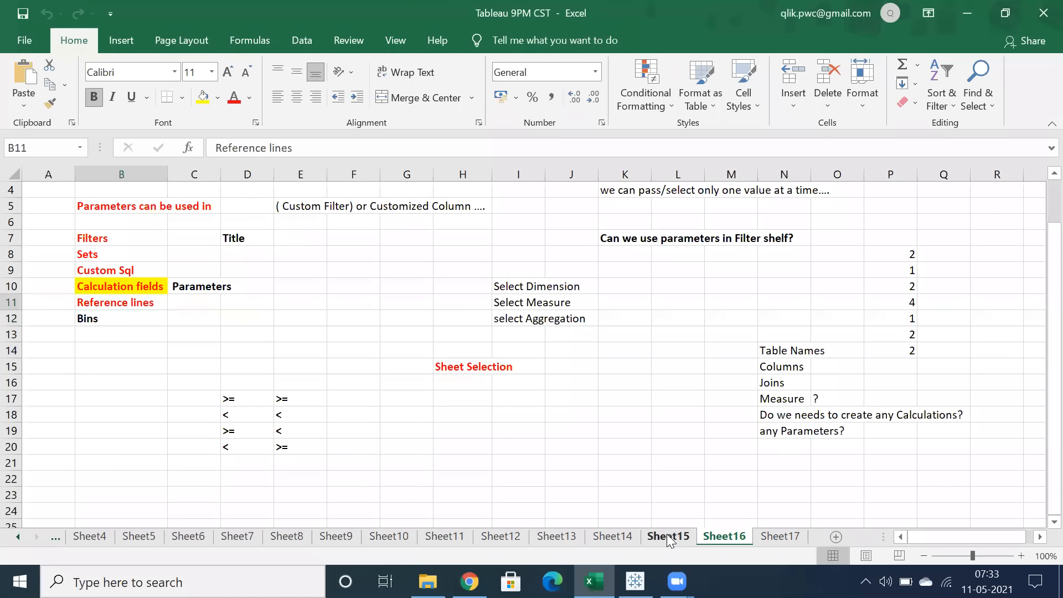
- Look through Sheet14 to Sheet17 and the open Tableau workbook, then return to the parameter notes on Sheet16
left_click(607, 540)
left_click(666, 537)
left_click(721, 535)
left_click(778, 535)
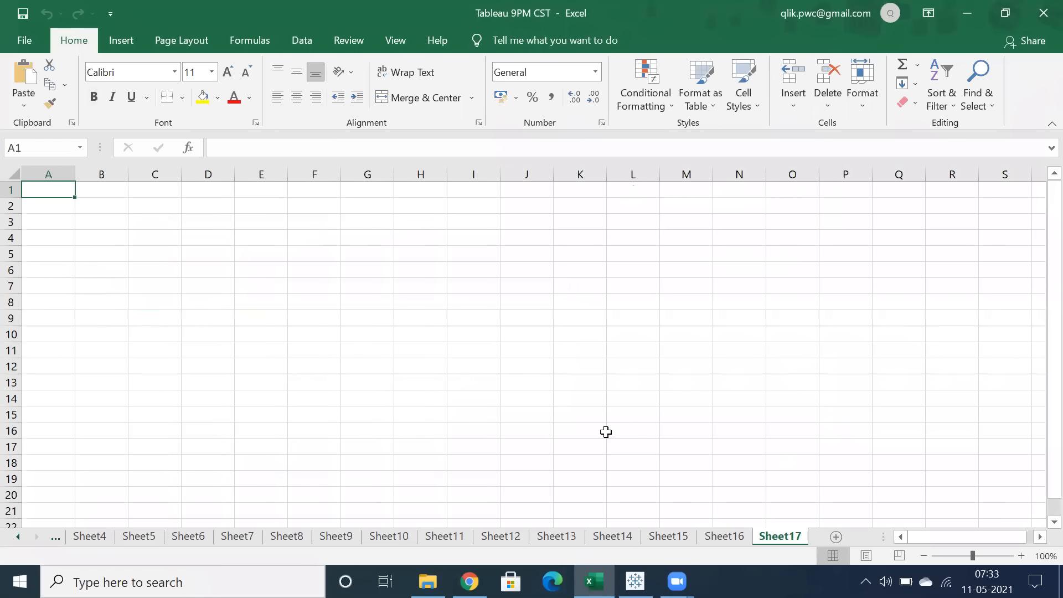
left_click(731, 536)
left_click(769, 537)
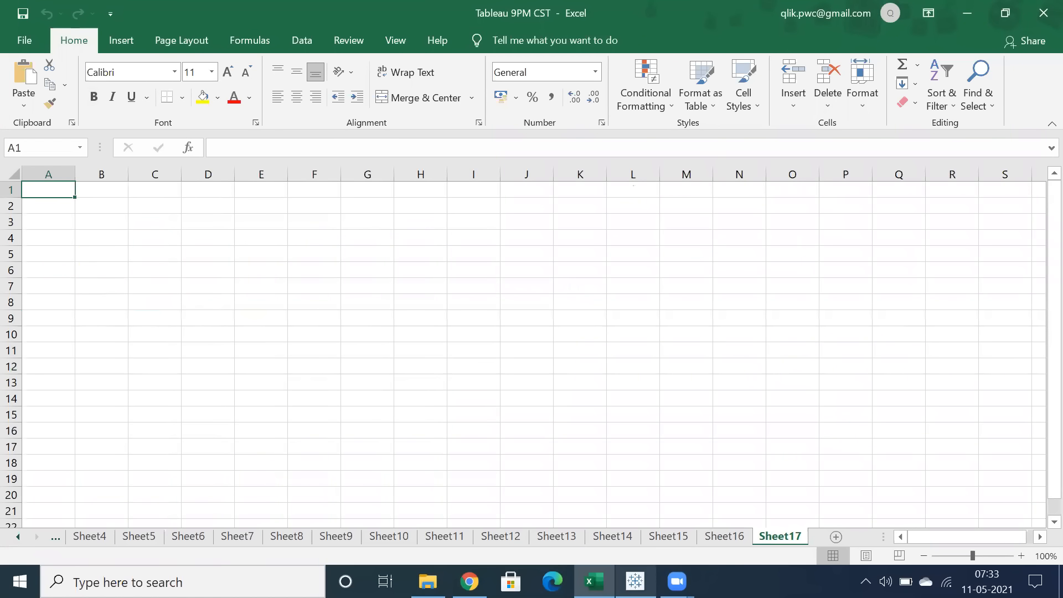
left_click(644, 571)
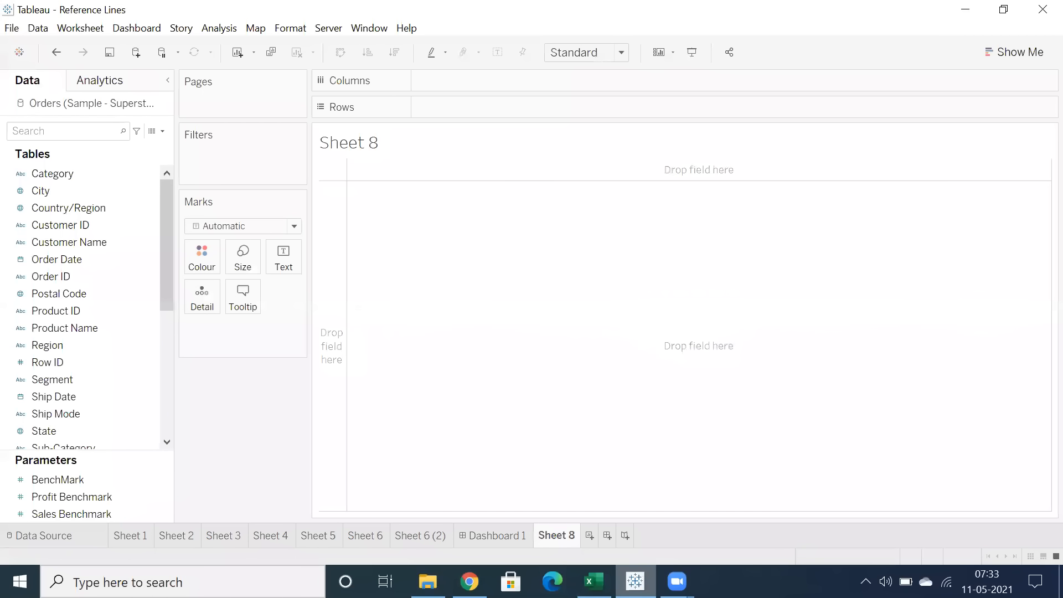
key("alt+Tab")
left_click(722, 539)
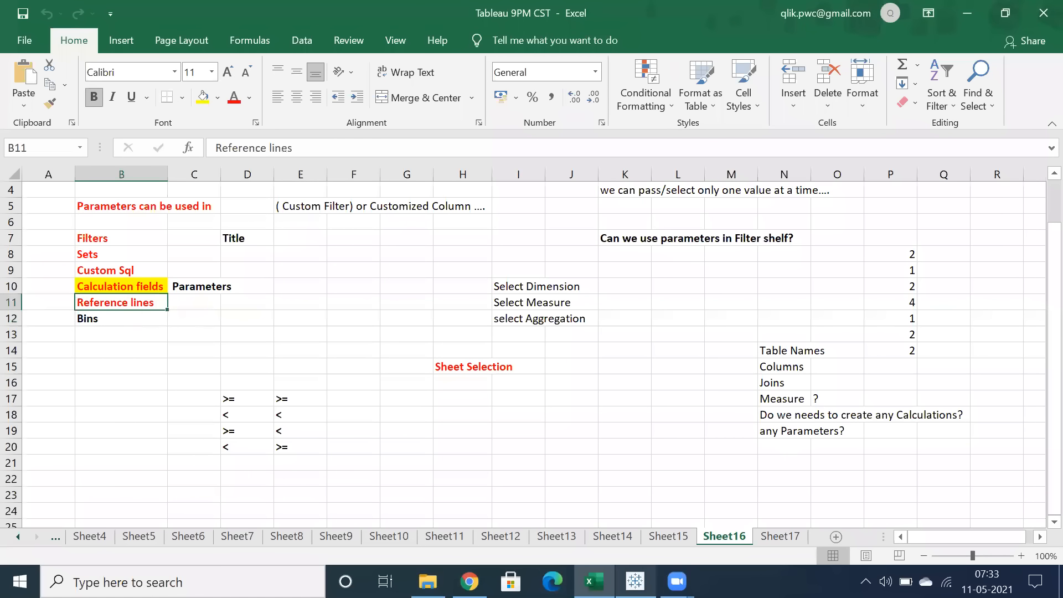
- Switch to Tableau and rename the worksheet Sheet 8 as Bins
left_click(636, 581)
left_click(344, 147)
double_click(557, 535)
type("Bins")
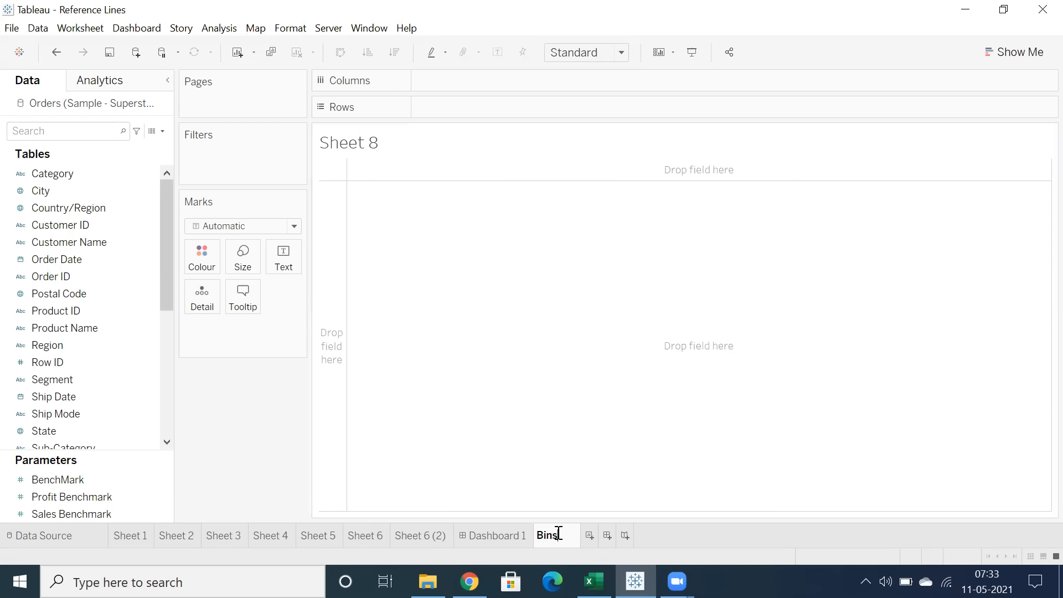
- Make the title of the Bins worksheet bold
double_click(368, 147)
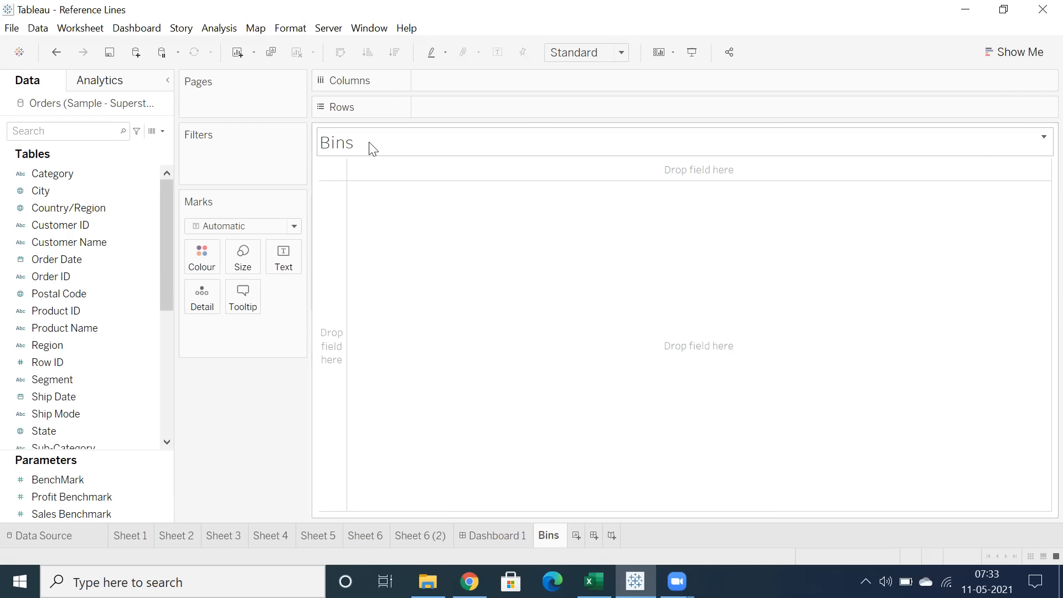
key("ctrl+a")
key("ctrl+b")
left_click(552, 370)
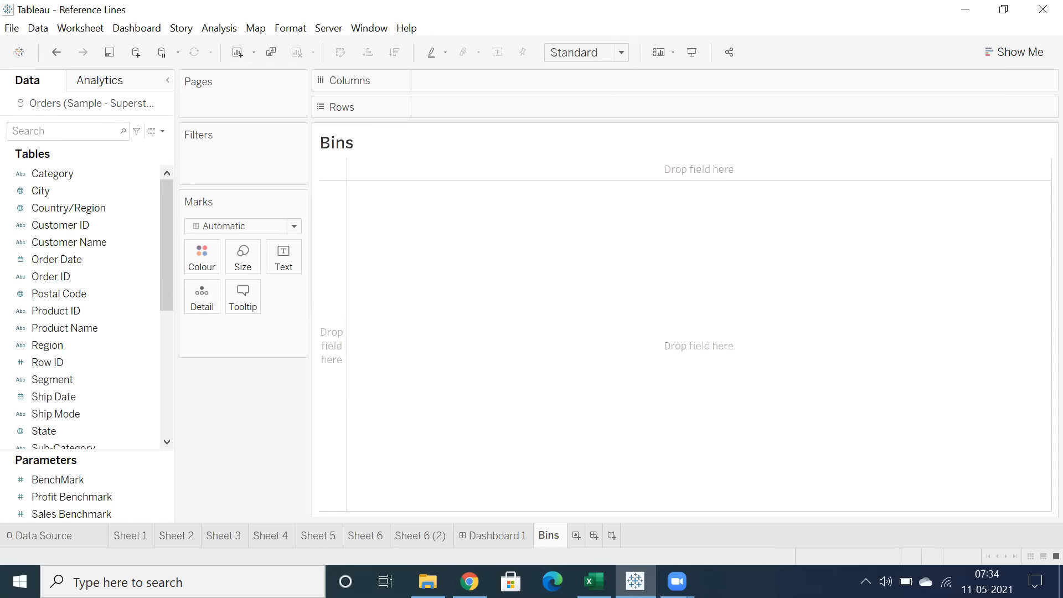
- Switch to Excel and move the comparison operators in D17:E20 on Sheet16 to the range starting at K15
left_click(593, 581)
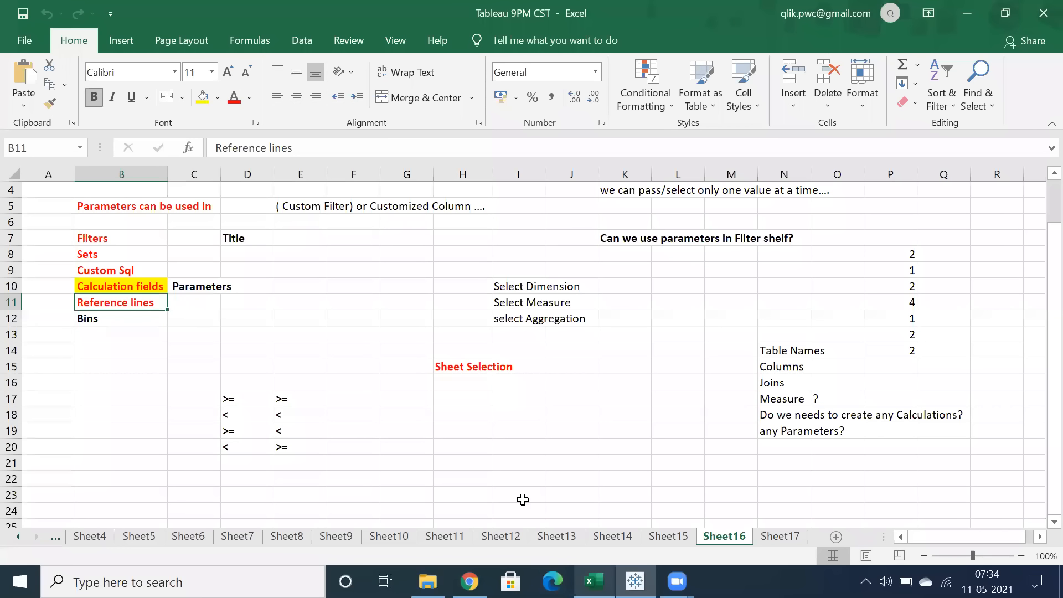
left_click(111, 322)
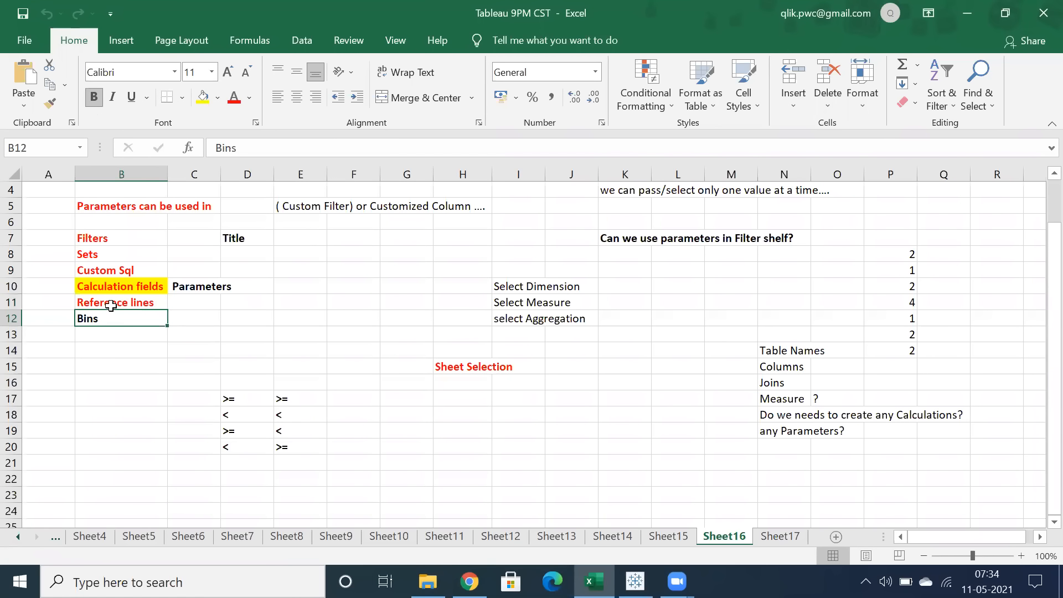
left_click(109, 351)
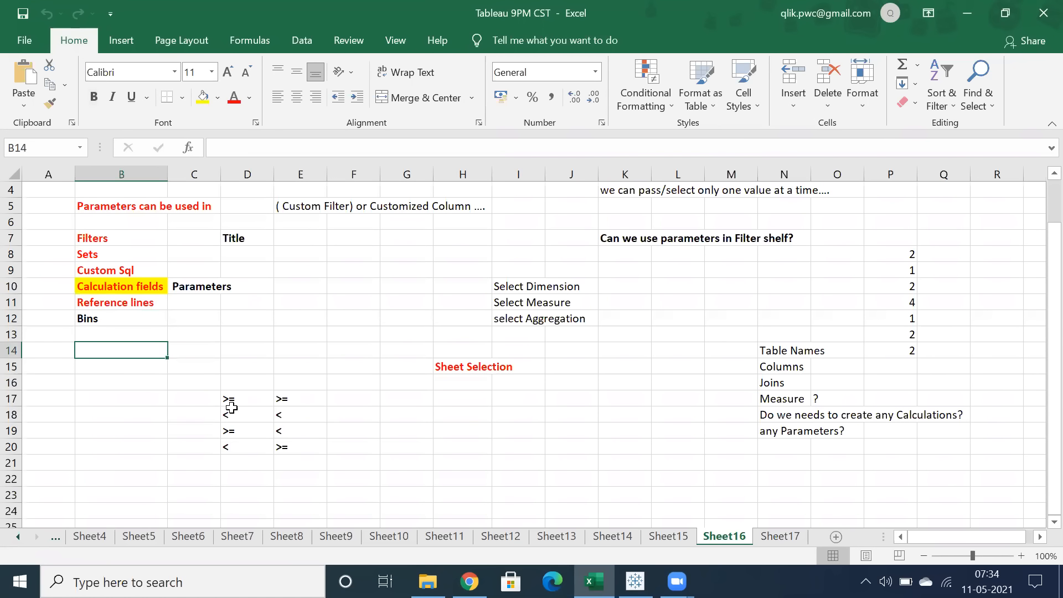
left_click_drag(230, 399, 297, 442)
key("ctrl+c")
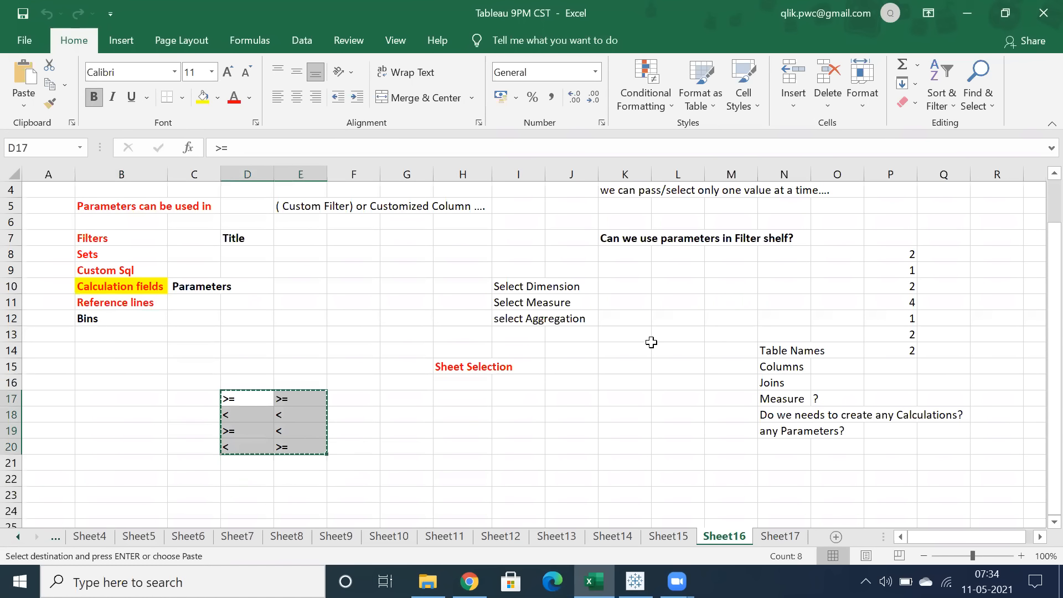
left_click(618, 367)
key("ctrl+v")
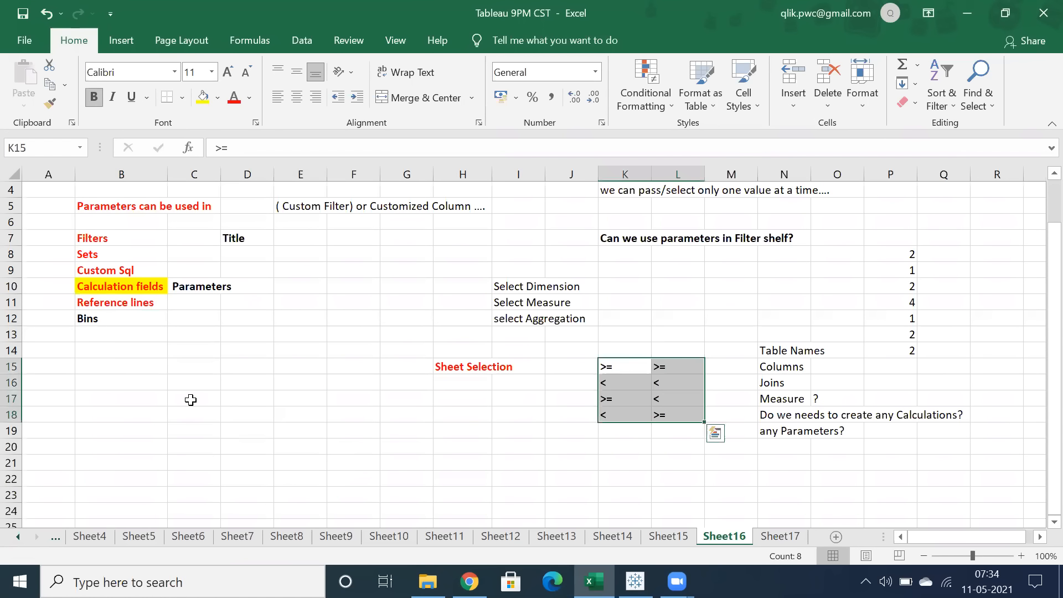
- Enter the question "What is Histogram Chart?" in cell B15
left_click(101, 362)
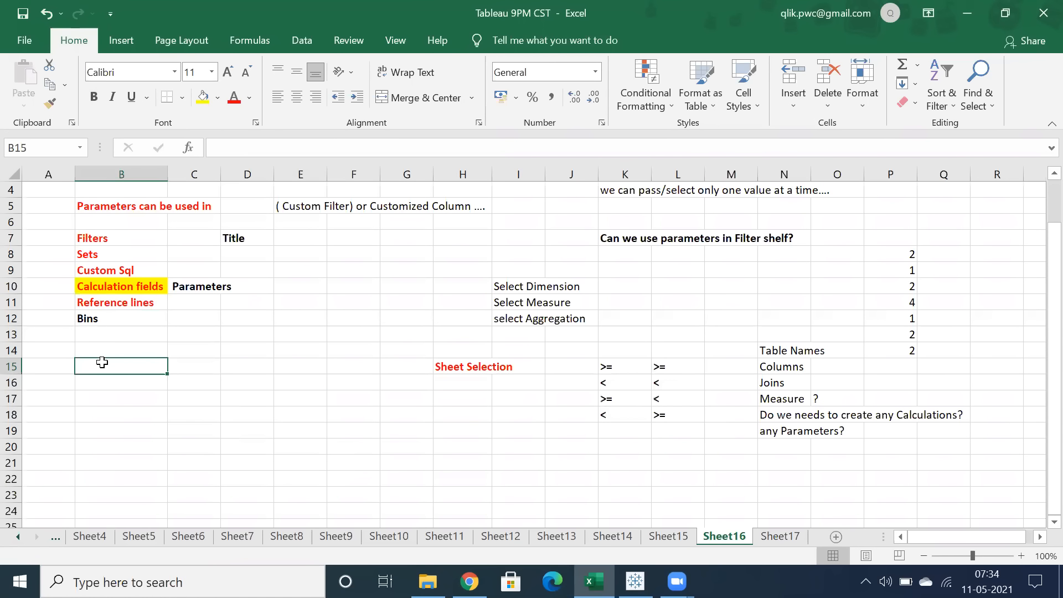
type("How to")
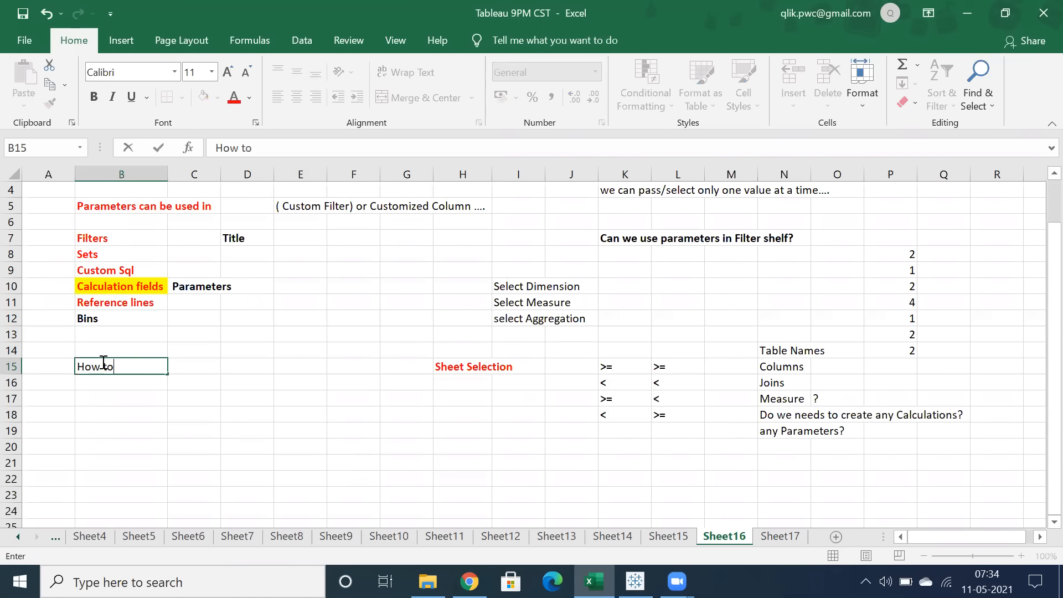
key("BackSpace")
key("BackSpace")
key("BackSpace")
key("BackSpace")
type("What is Histogram Chart?")
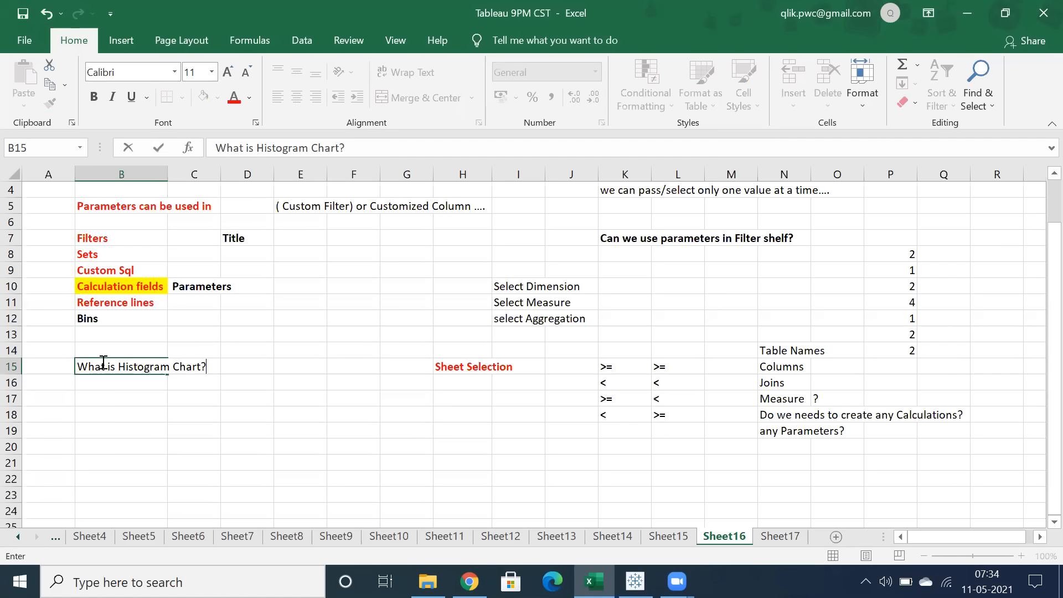
key("Return")
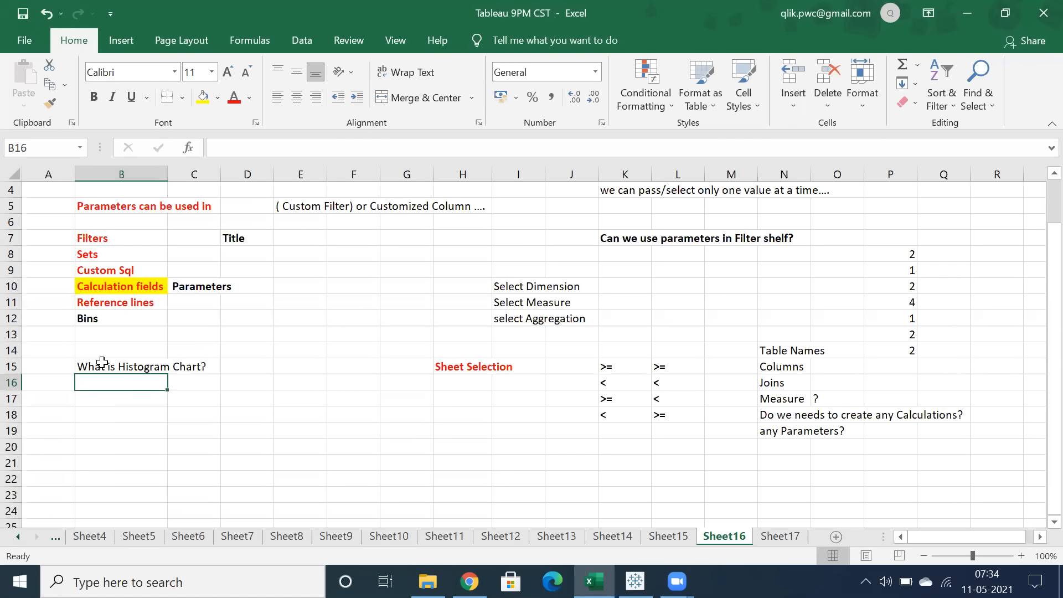
- Enter "Can we create a Bin field on top of Dimensions?" in cell B16 and make it bold
left_click(103, 362)
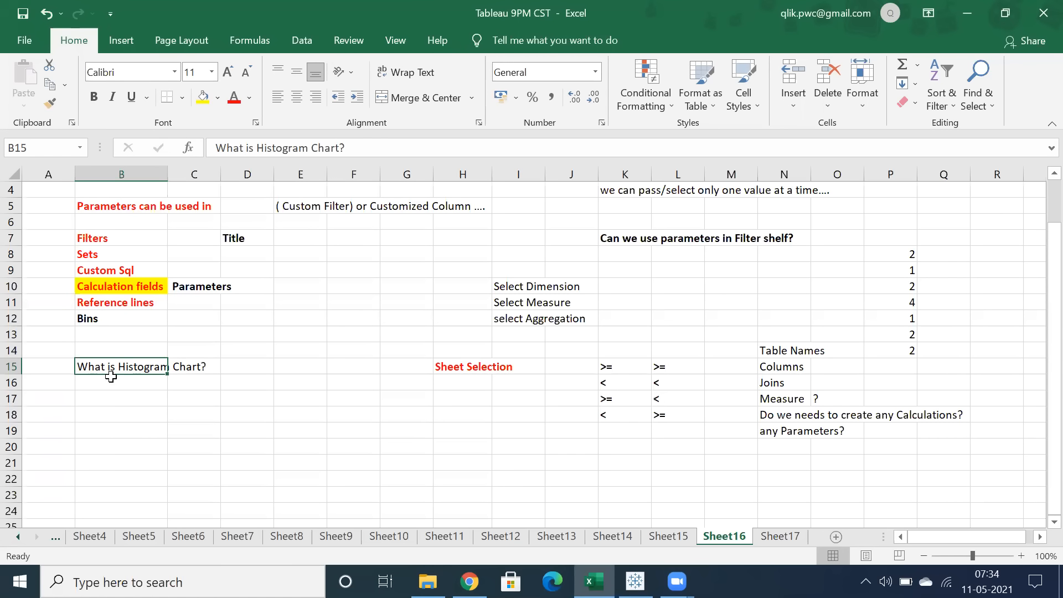
left_click(93, 385)
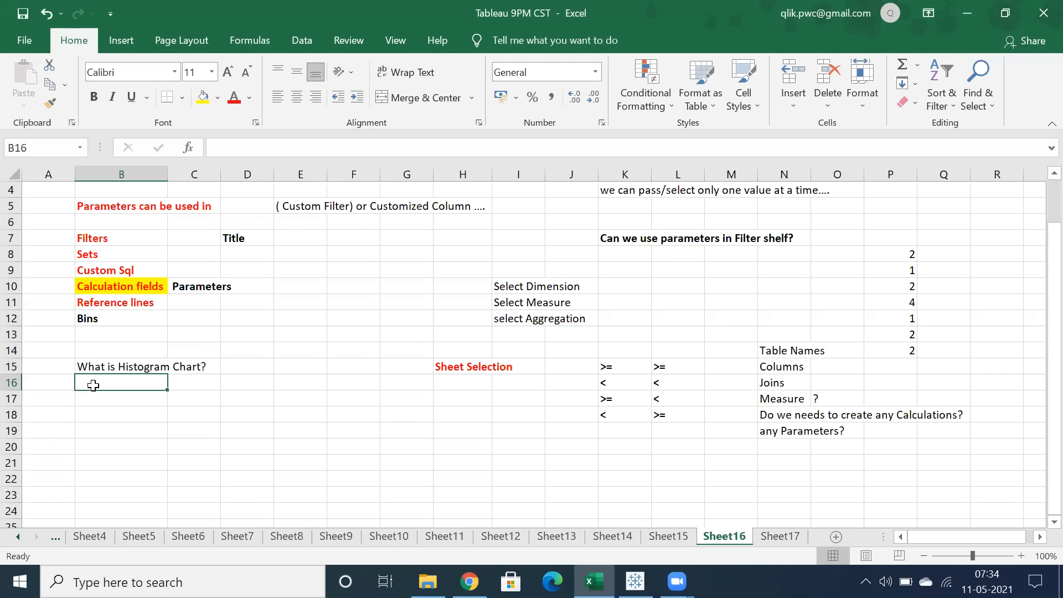
type("Can we create a Bin field on top o")
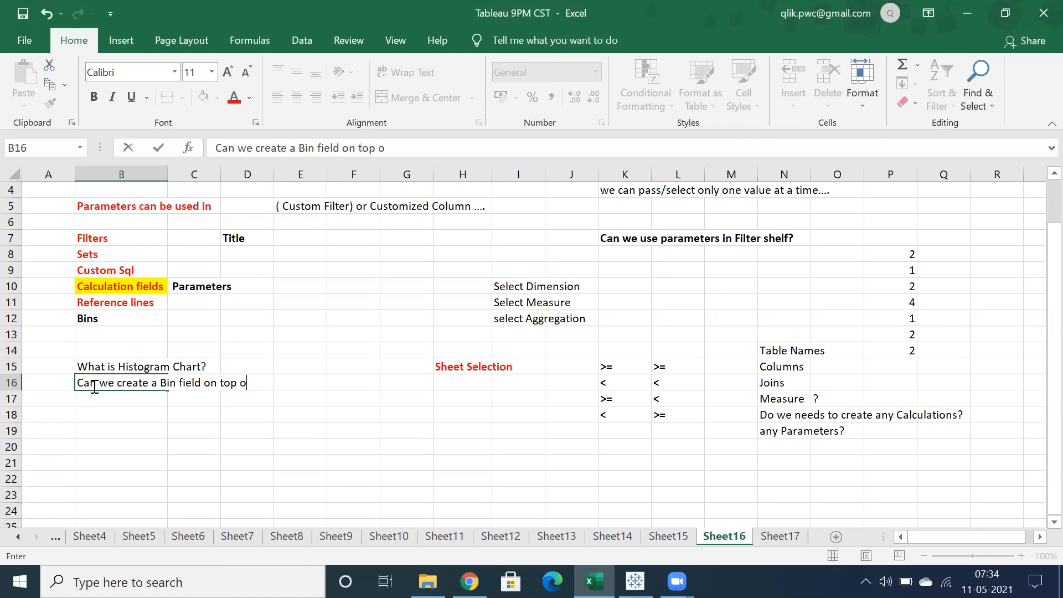
type("f Dimensio")
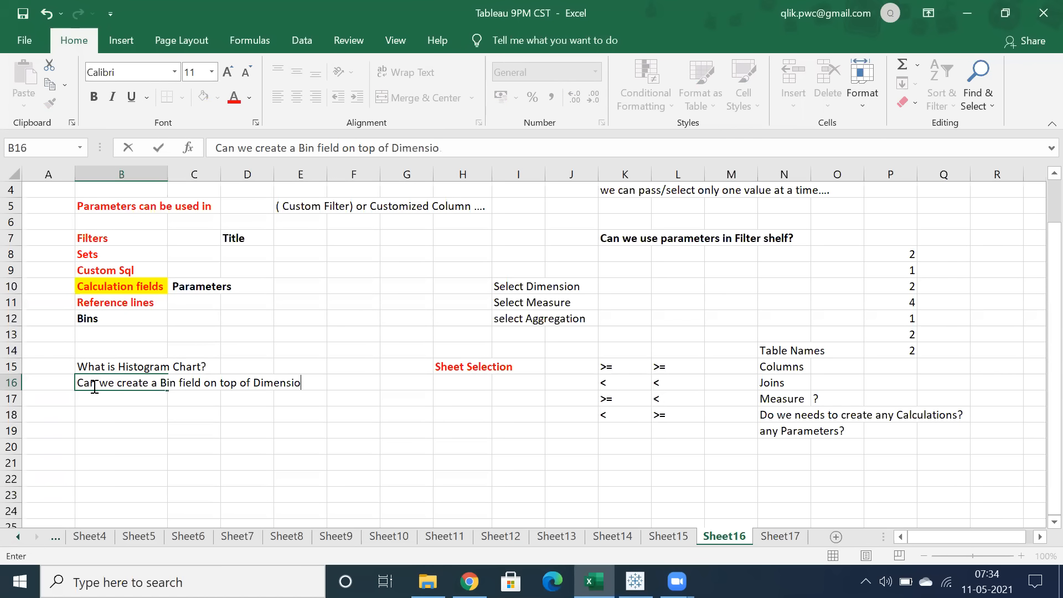
type("ns?")
key("Return")
left_click(90, 382)
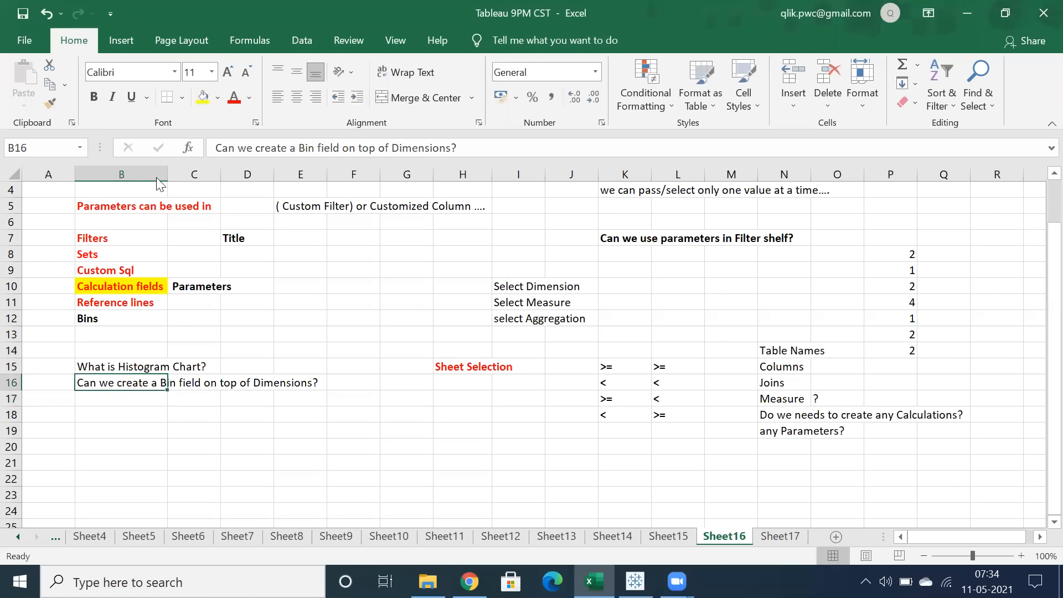
left_click(93, 96)
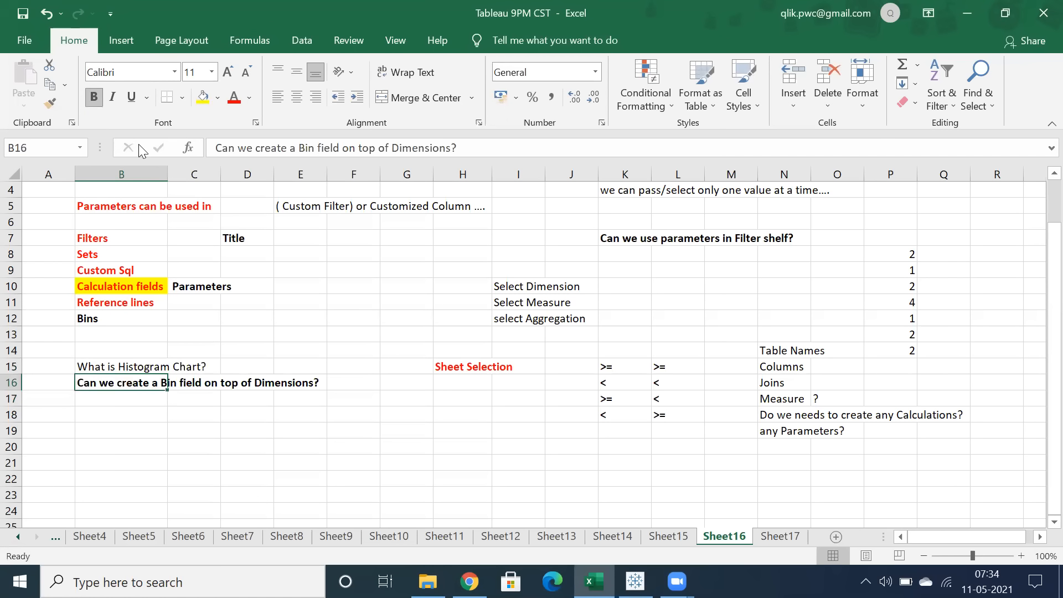
- Colour the Bins entry in cell B12 red
left_click(121, 364)
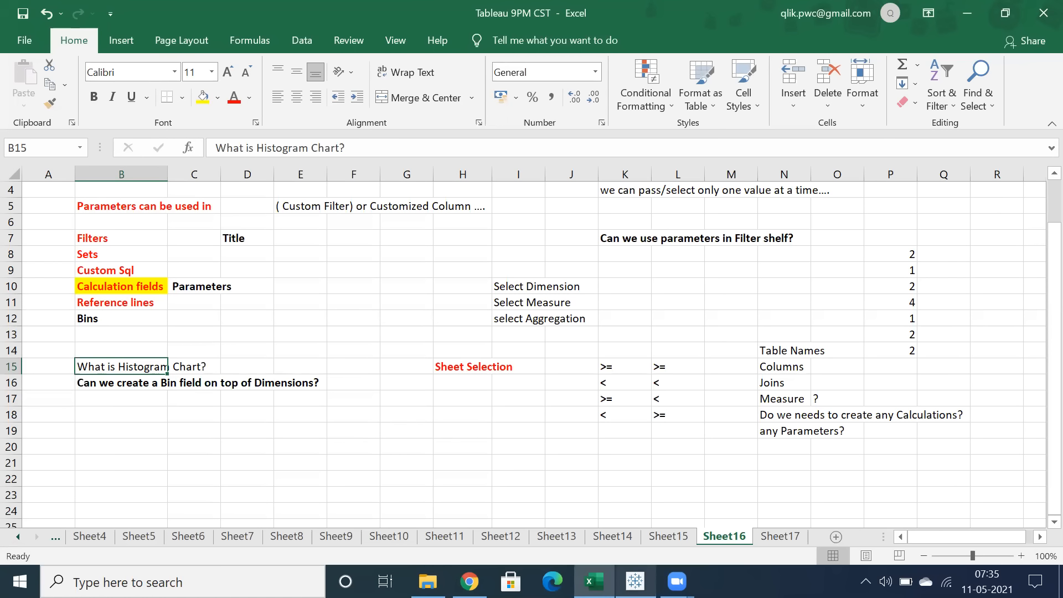
left_click(80, 319)
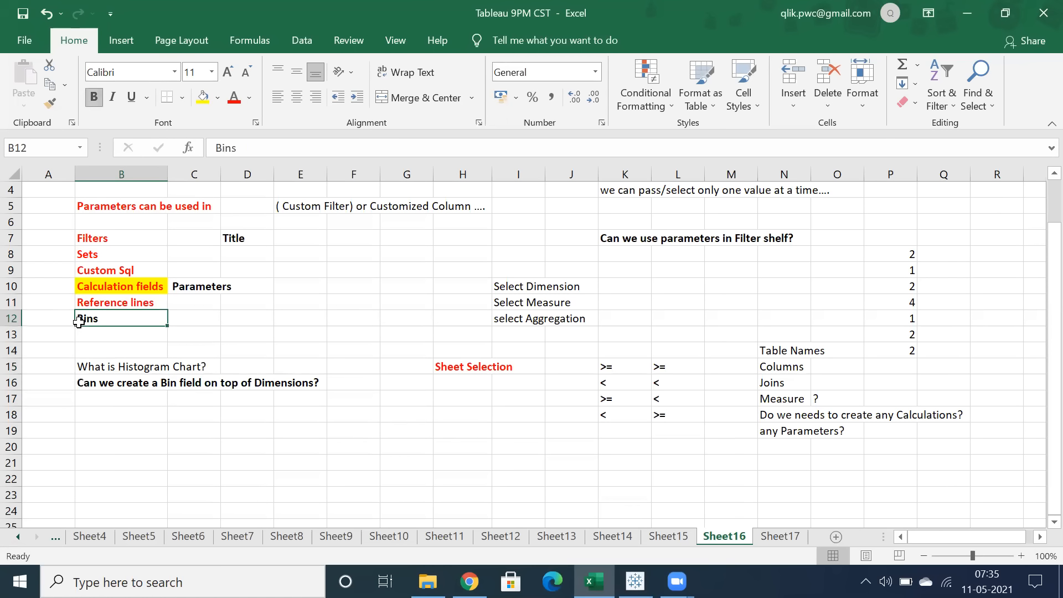
left_click(234, 97)
- On Sheet14, colour only the word "Dimensions" in cell C5 of the Groups notes red
left_click(609, 536)
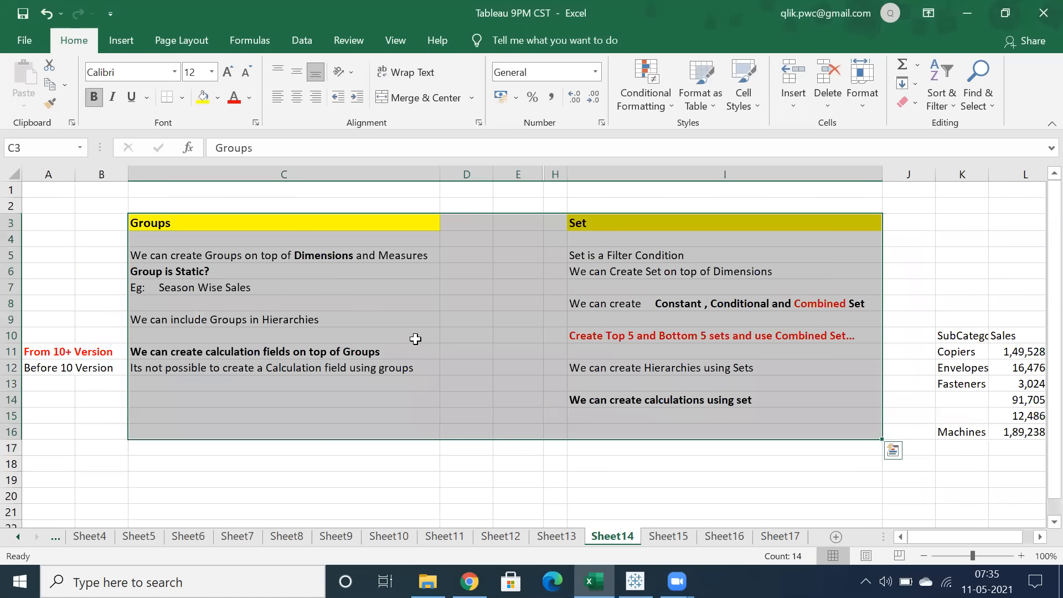
left_click(276, 297)
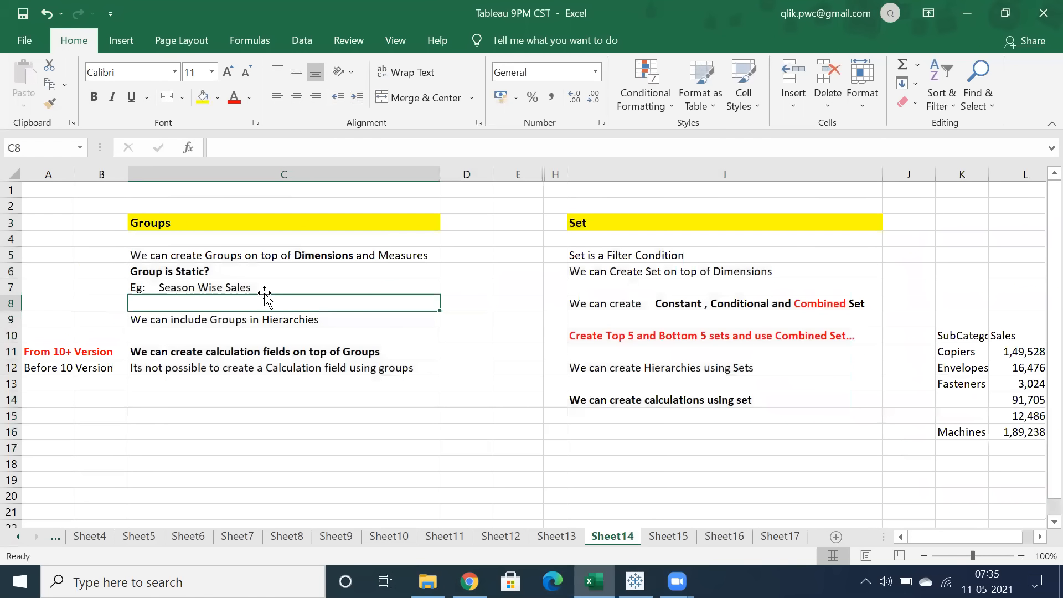
double_click(292, 255)
left_click_drag(292, 255, 354, 258)
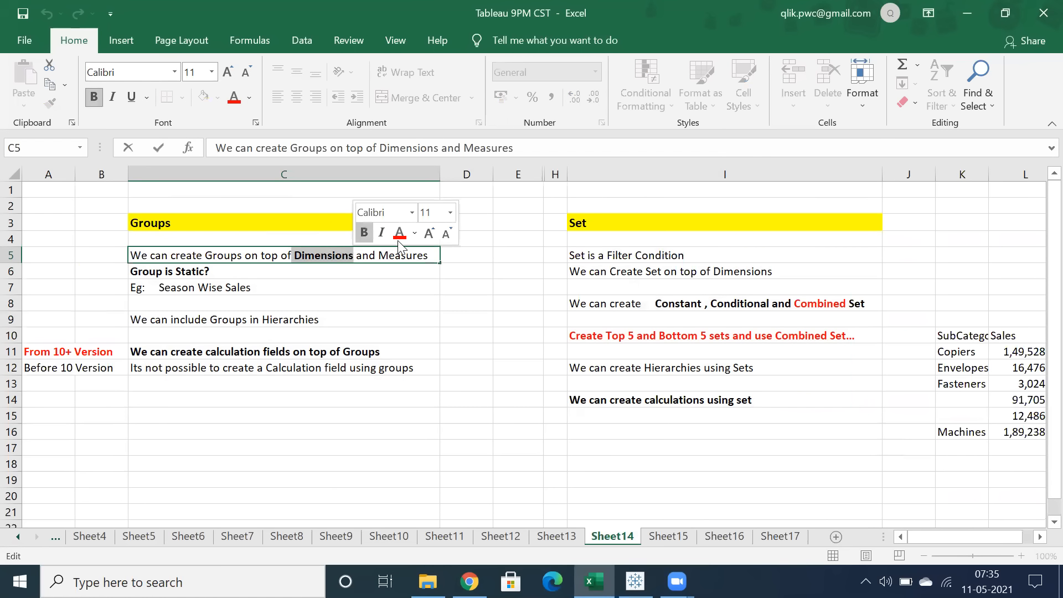
left_click(399, 235)
key("ctrl+Return")
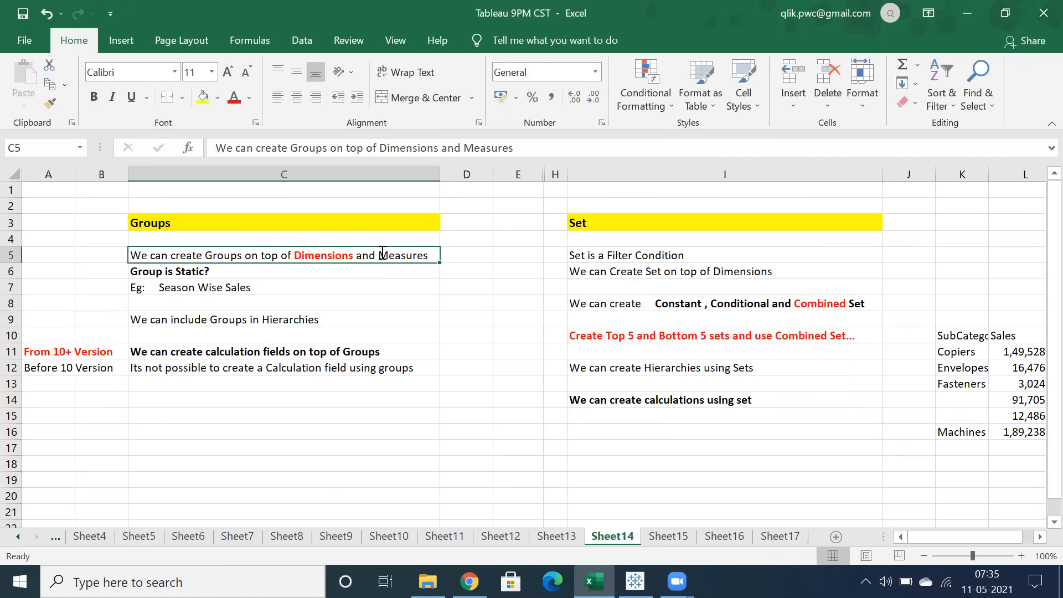
double_click(383, 255)
left_click_drag(379, 255, 431, 256)
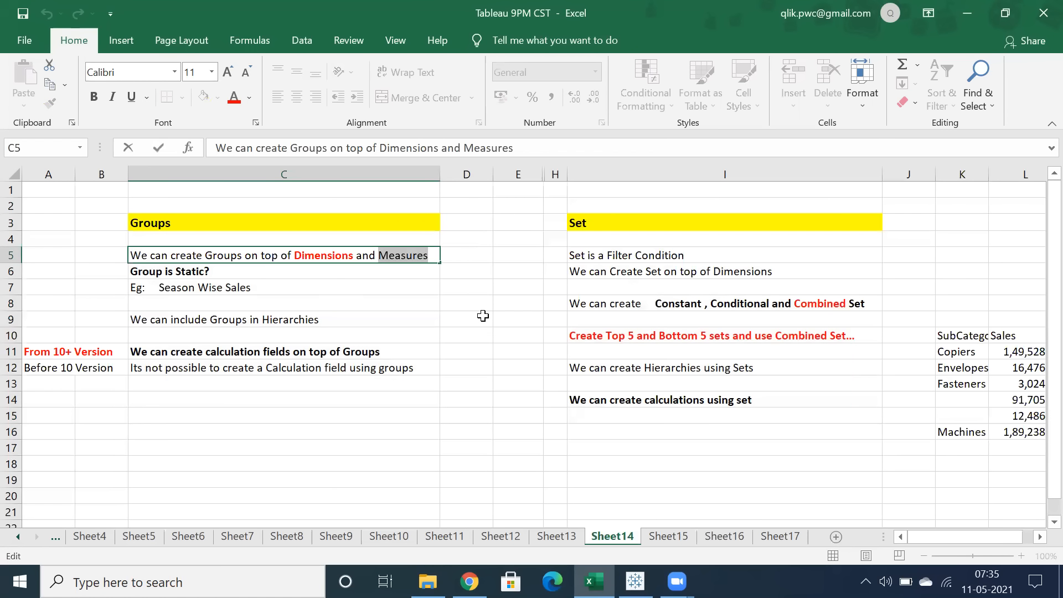
left_click(405, 294)
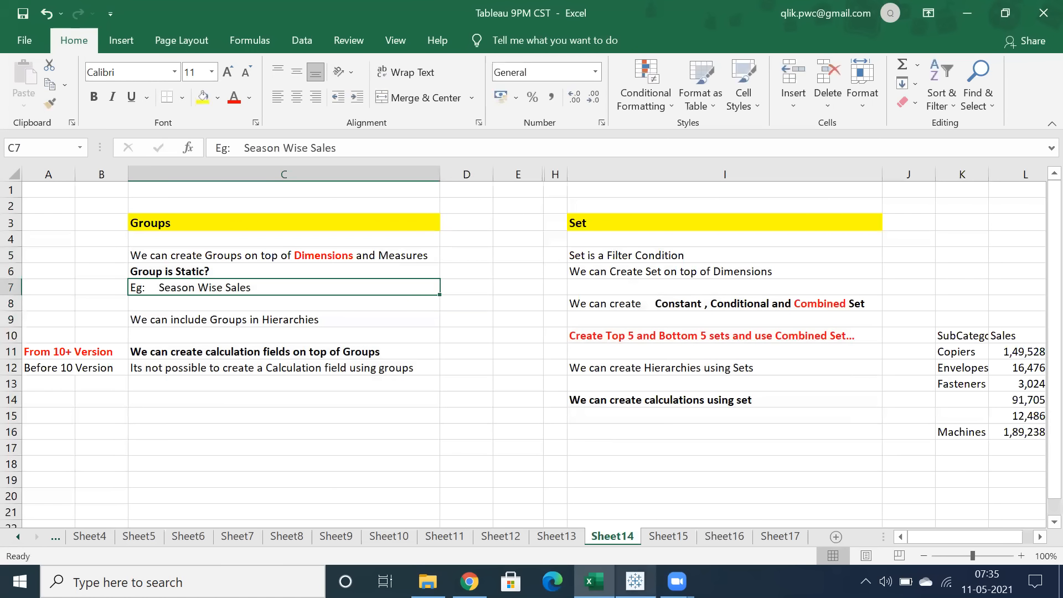
double_click(381, 257)
left_click_drag(378, 255, 431, 253)
key("Return")
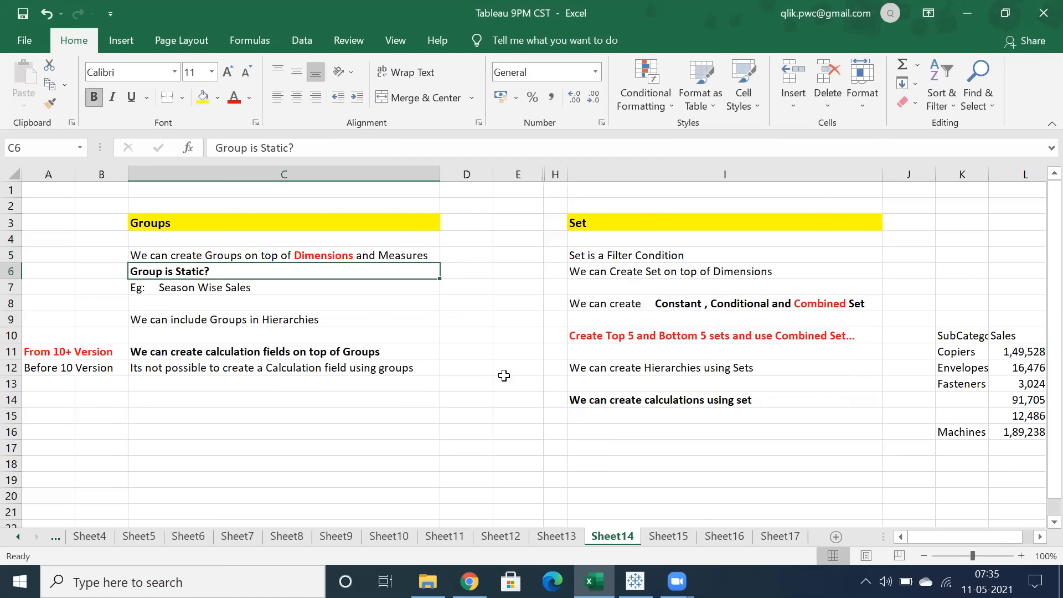
- Return to the parameters notes on Sheet16 and switch to the Bins worksheet in Tableau
left_click(776, 537)
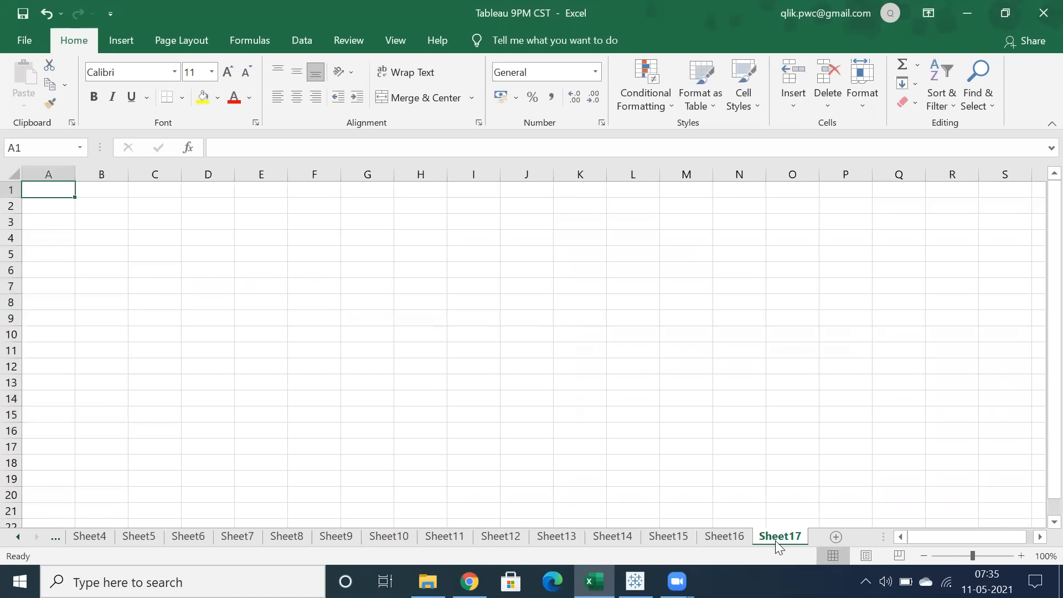
left_click(724, 537)
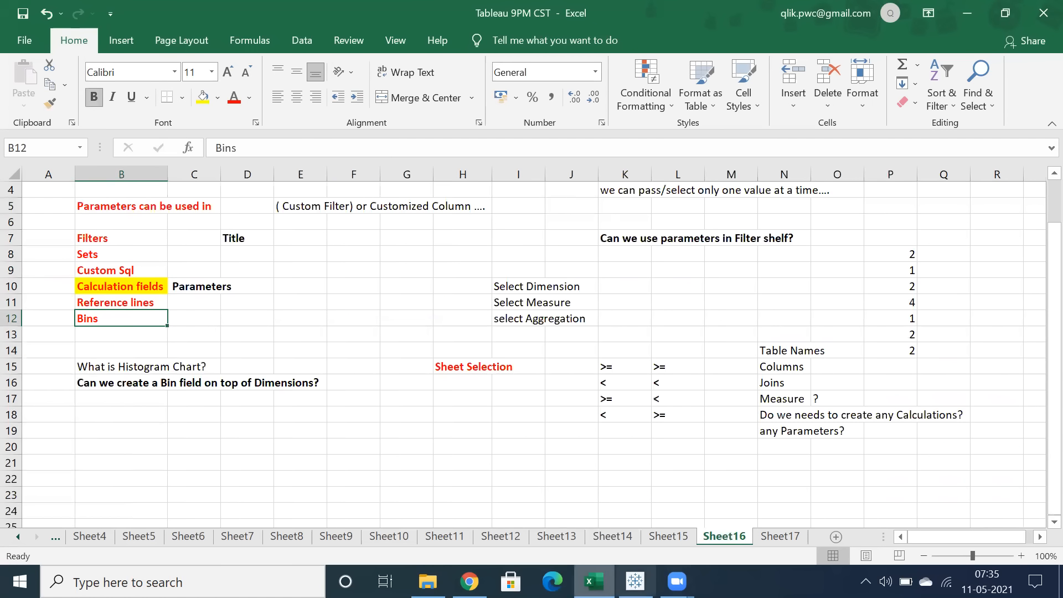
left_click(635, 581)
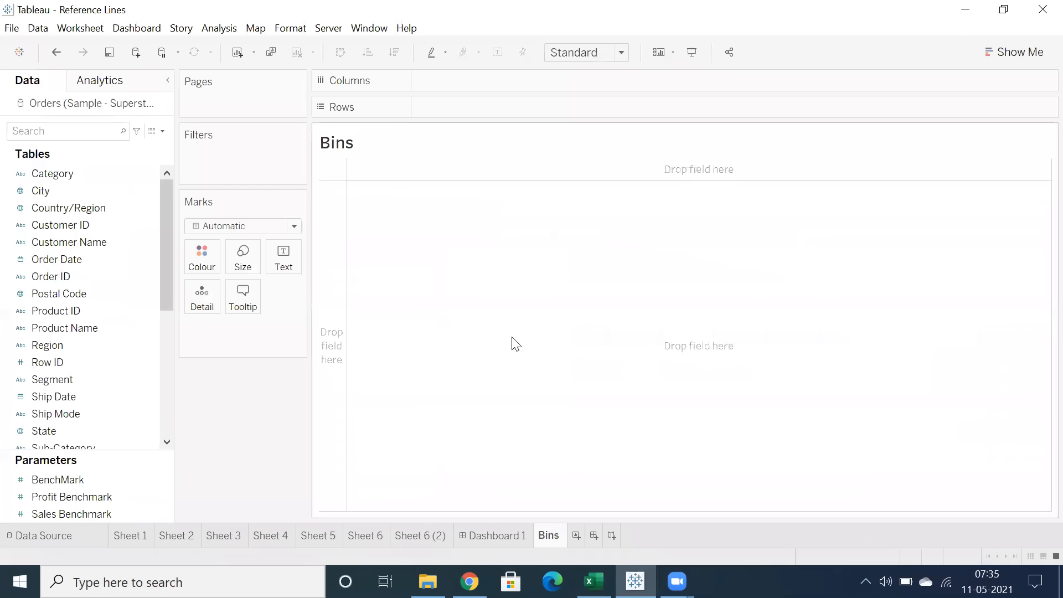
- Examine which kinds of fields can be created from the Profit and Quantity measures
scroll(30, 310, "down", 2)
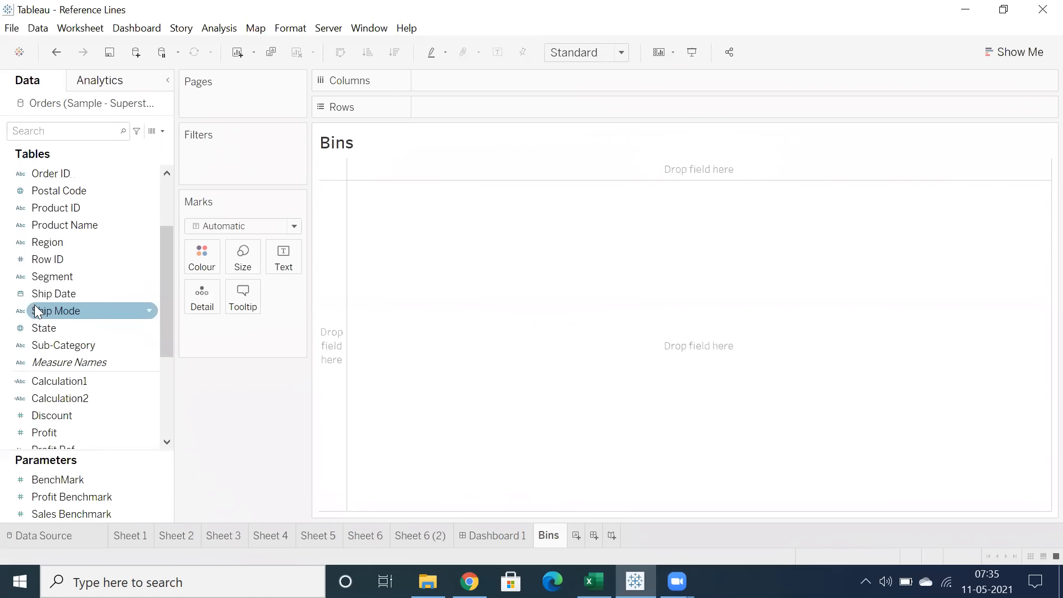
scroll(37, 311, "down", 2)
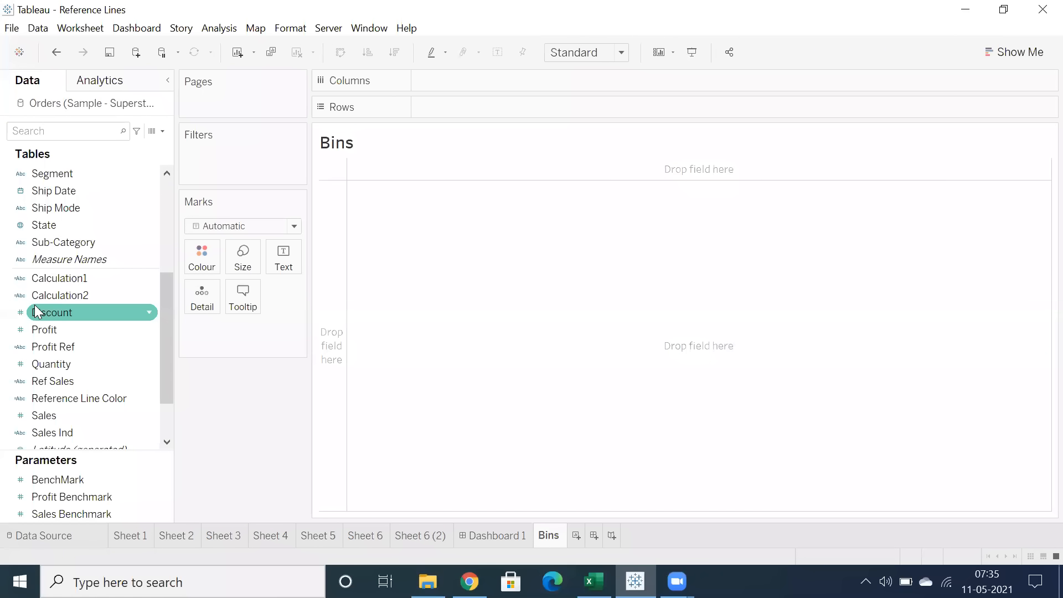
scroll(65, 324, "up", 2)
scroll(64, 322, "down", 1)
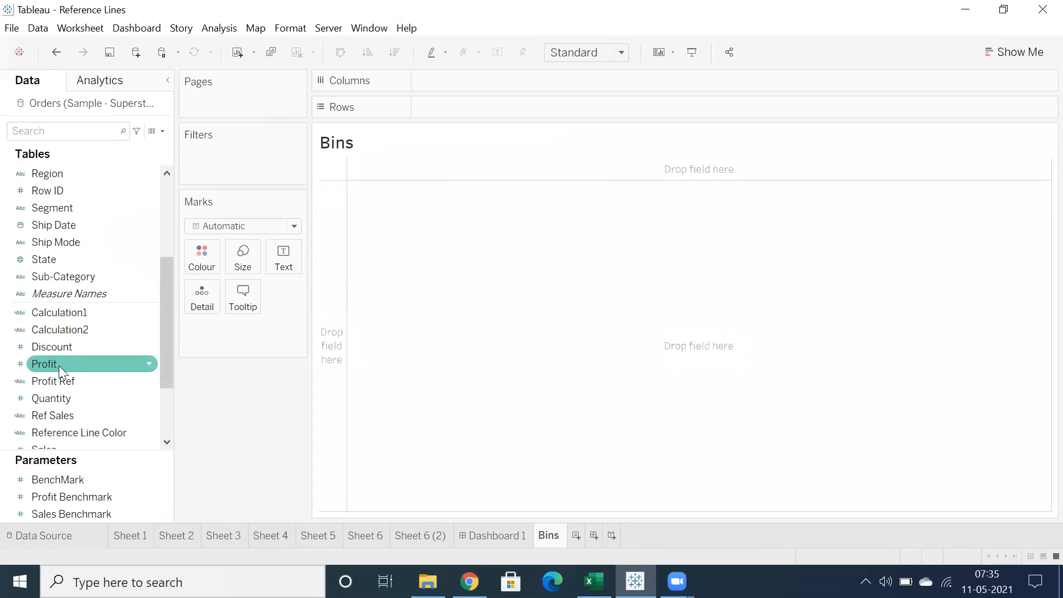
left_click(53, 364)
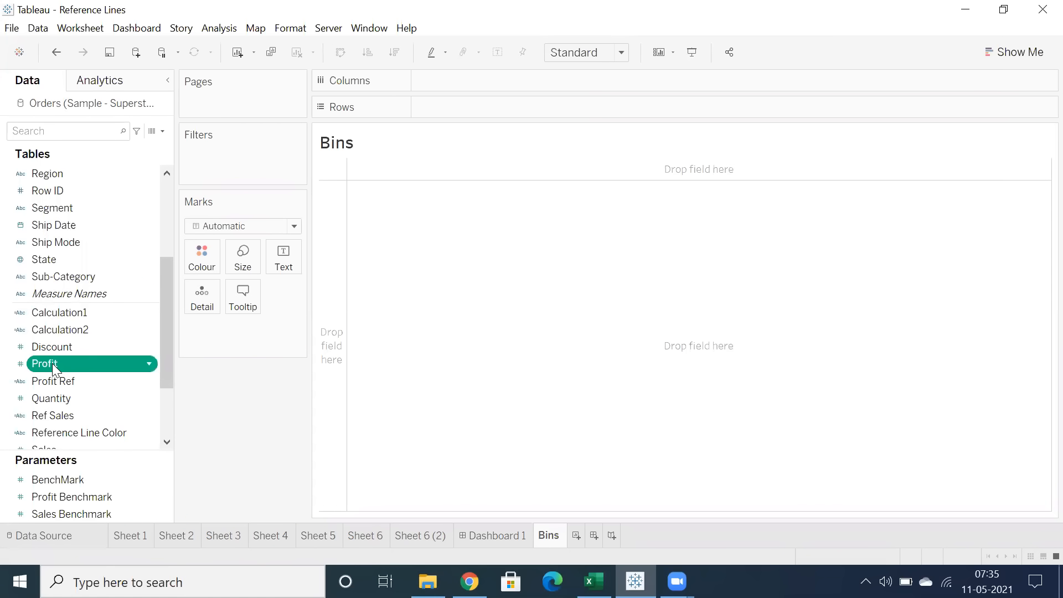
right_click(52, 363)
left_click(123, 387)
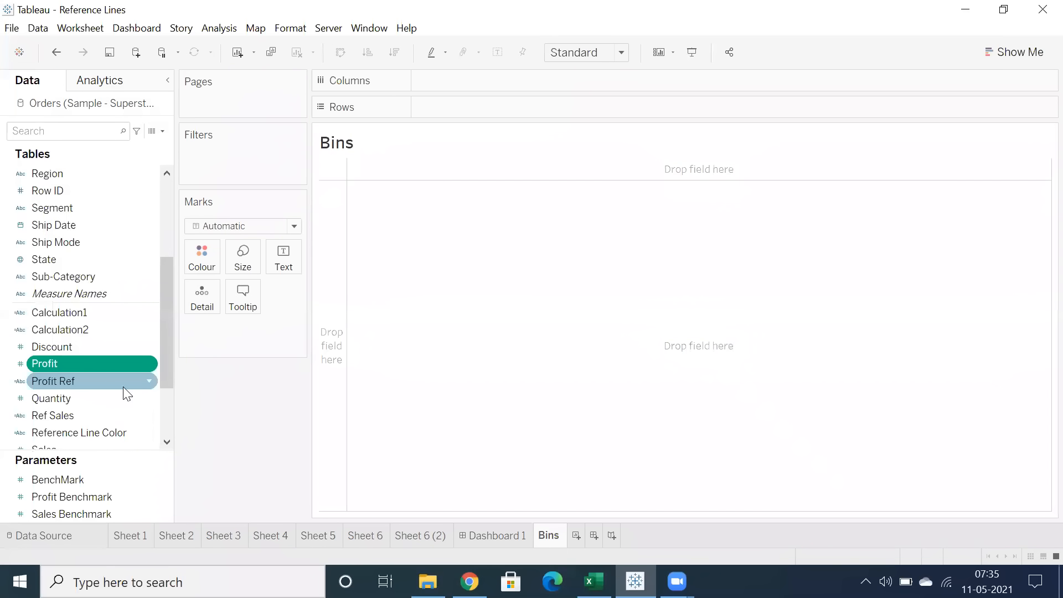
right_click(64, 368)
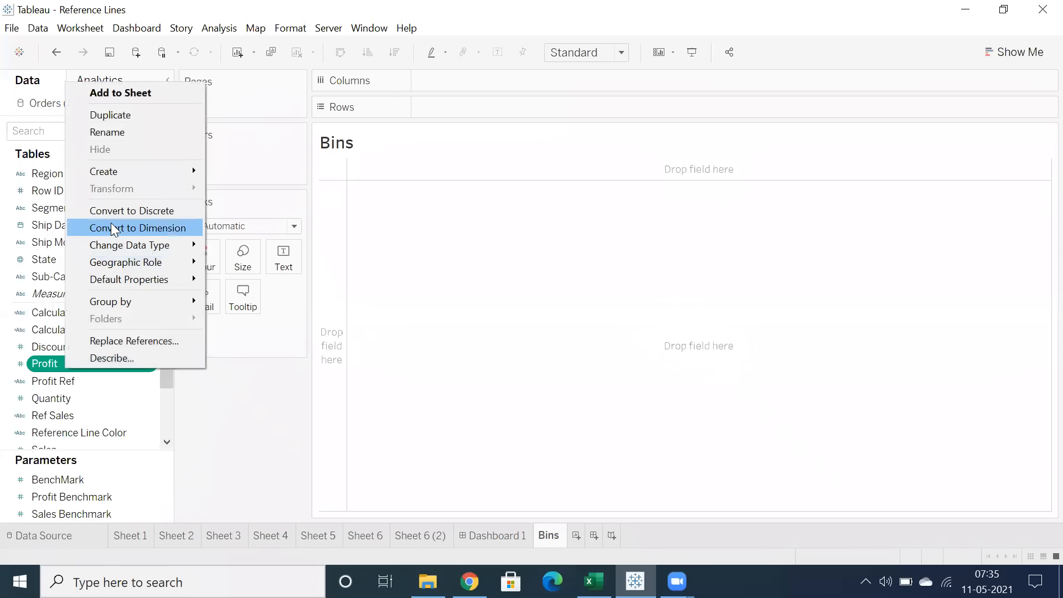
mouse_move(166, 172)
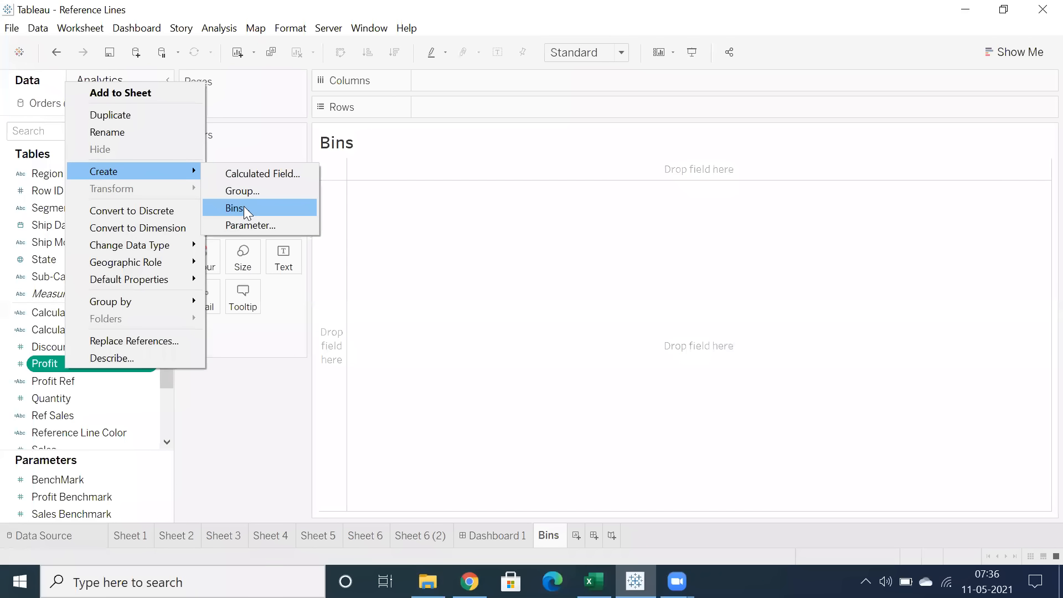
left_click(52, 398)
right_click(52, 397)
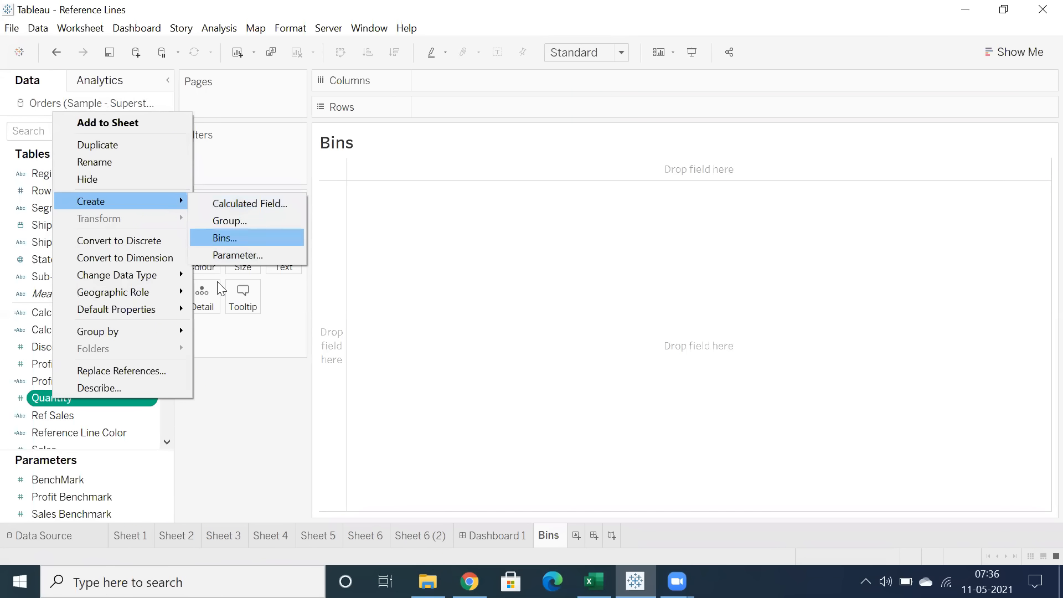
left_click(268, 393)
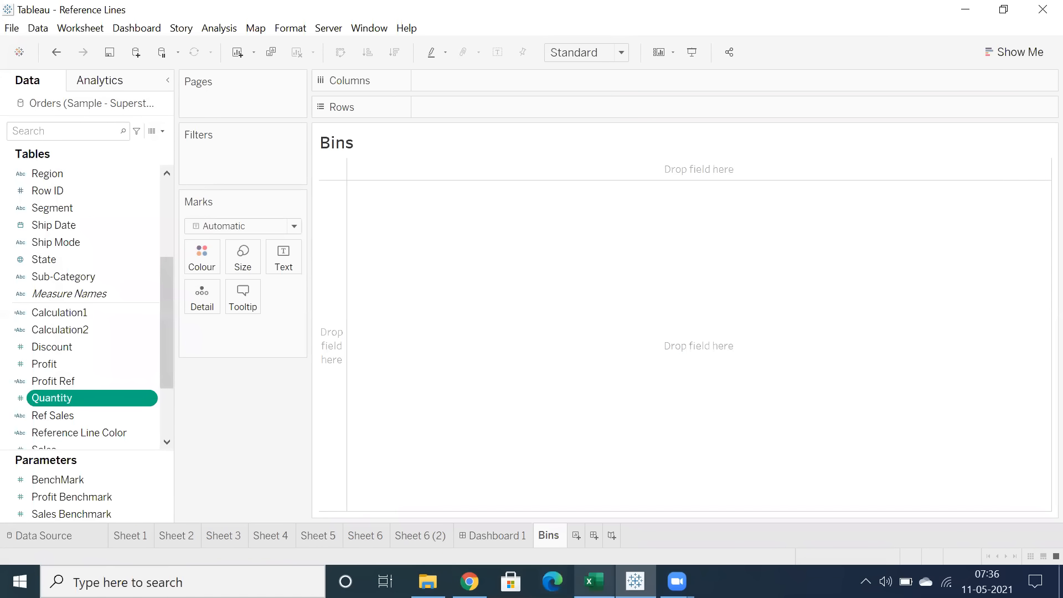
- Switch to Excel and make the question "What is Histogram Chart?" in cell B15 bold
left_click(594, 581)
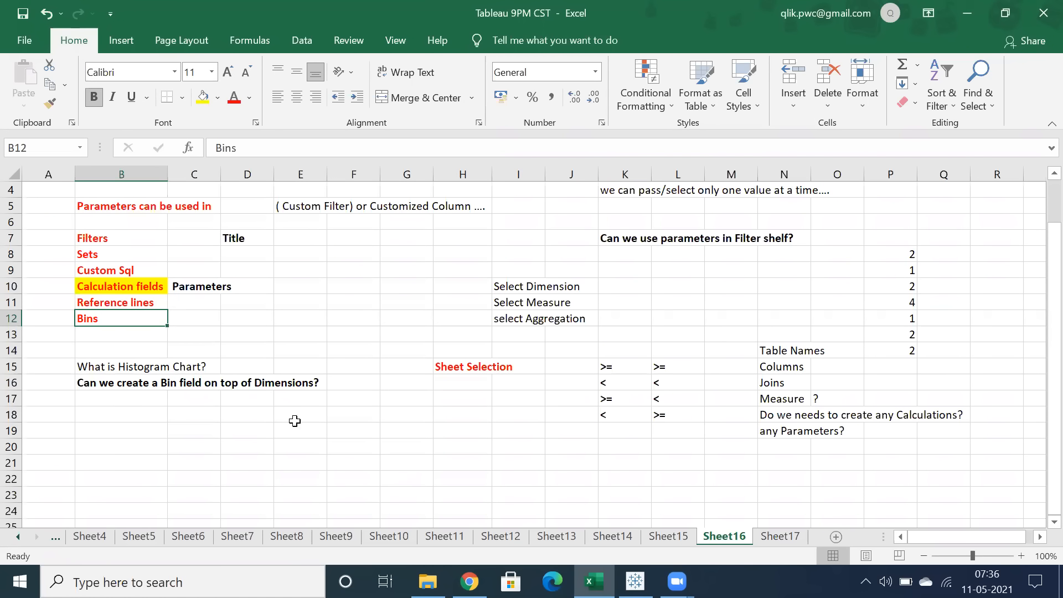
left_click(114, 366)
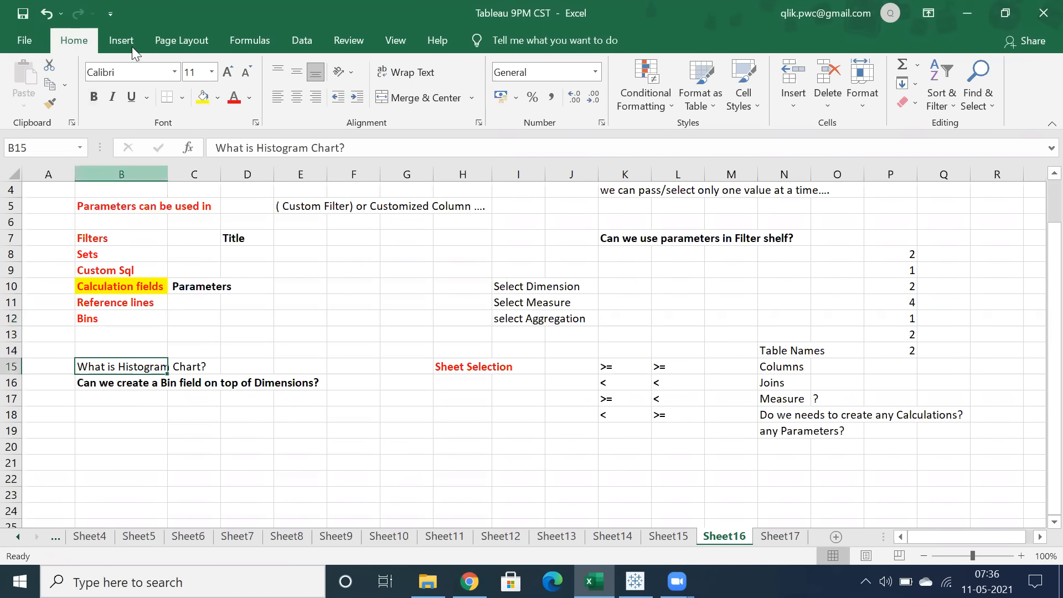
left_click(93, 97)
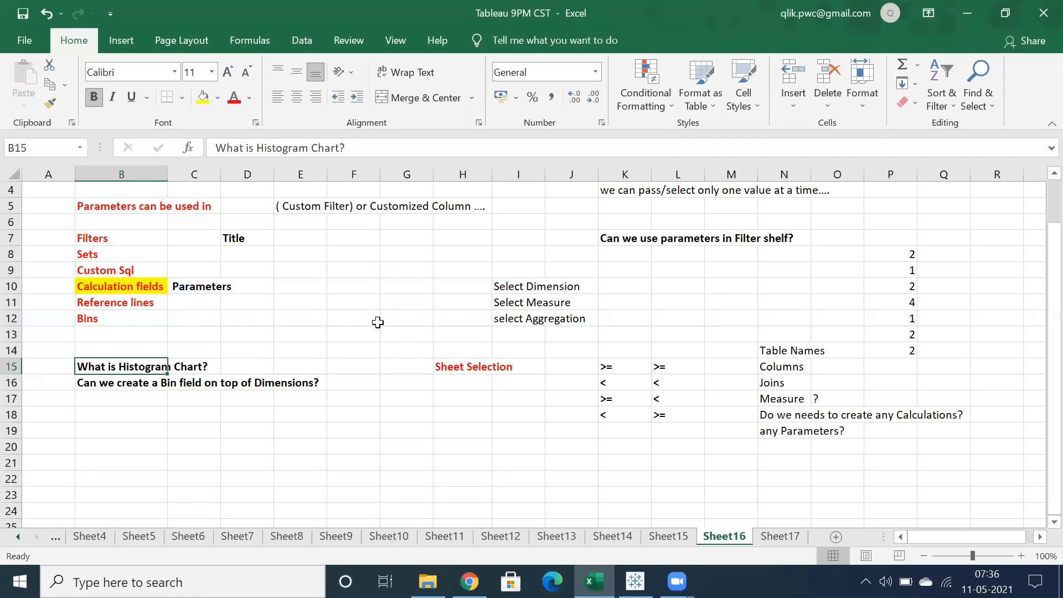
- Revisit the bin question in cell B16, and check in Tableau which fields can be created from the Sub-Category dimension
left_click(635, 581)
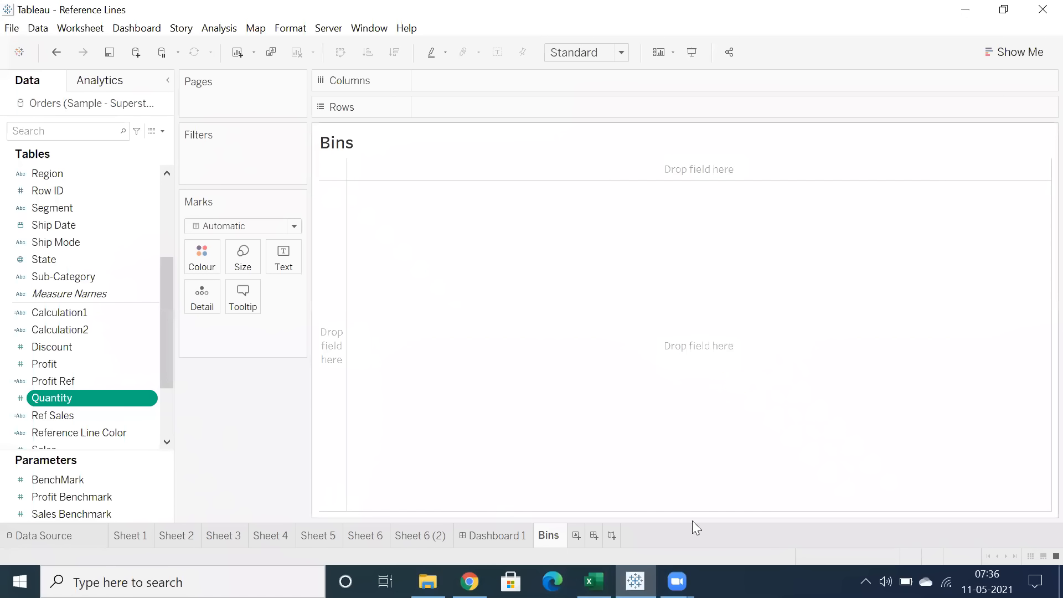
left_click(594, 581)
left_click(116, 382)
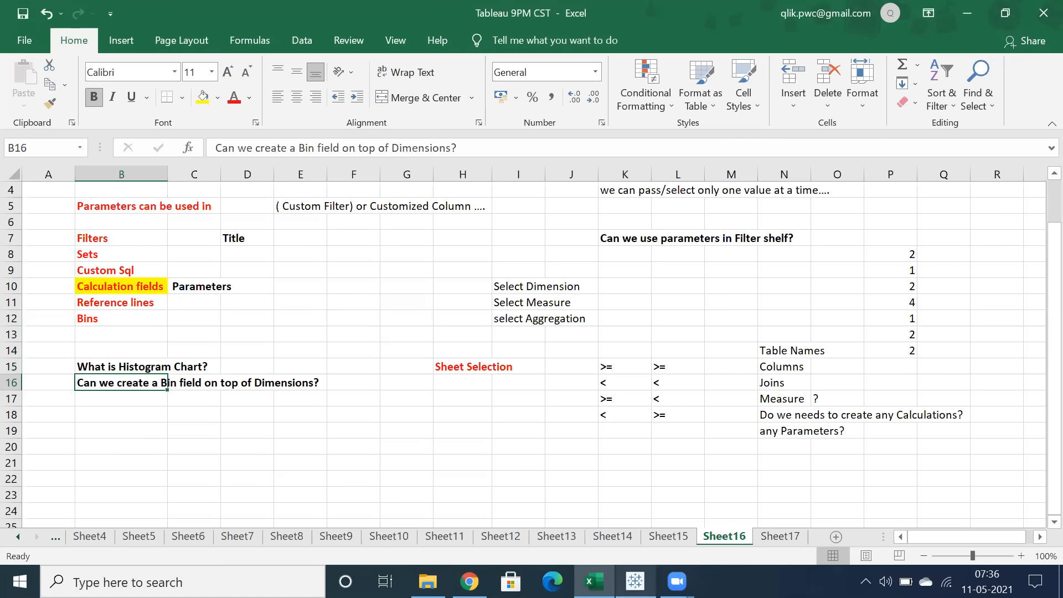
left_click(635, 581)
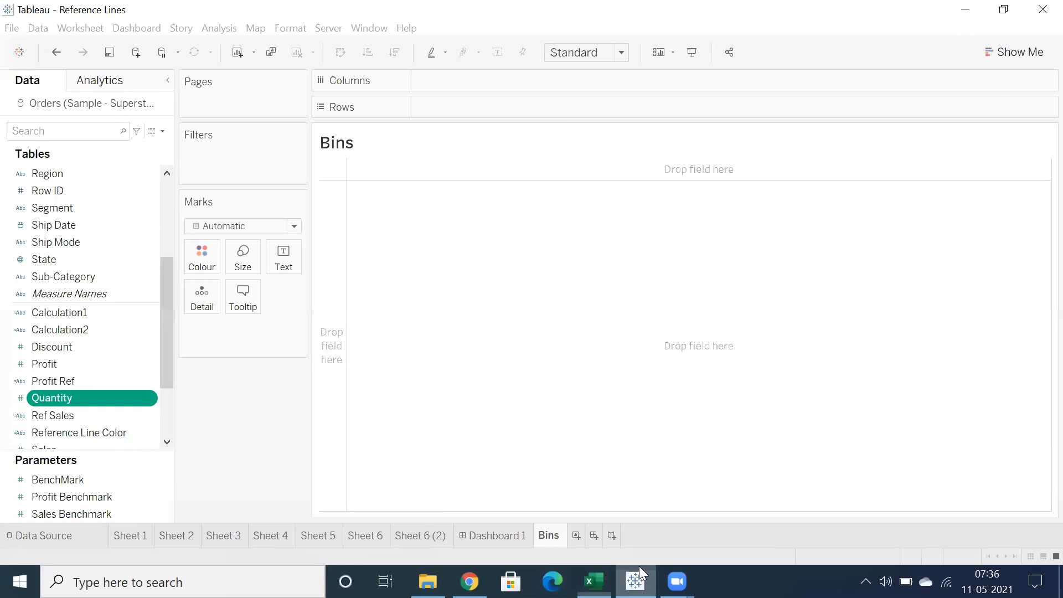
right_click(50, 275)
mouse_move(150, 376)
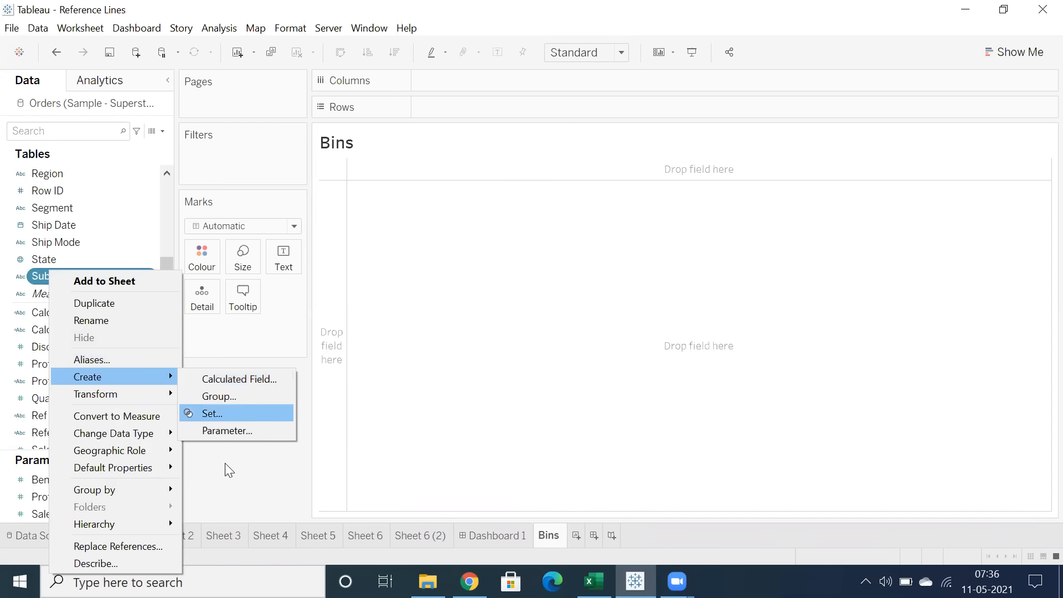
key("Escape")
key("Escape")
- Check whether a bin field is offered among the Create options of the Sales measure
scroll(74, 360, "down", 2)
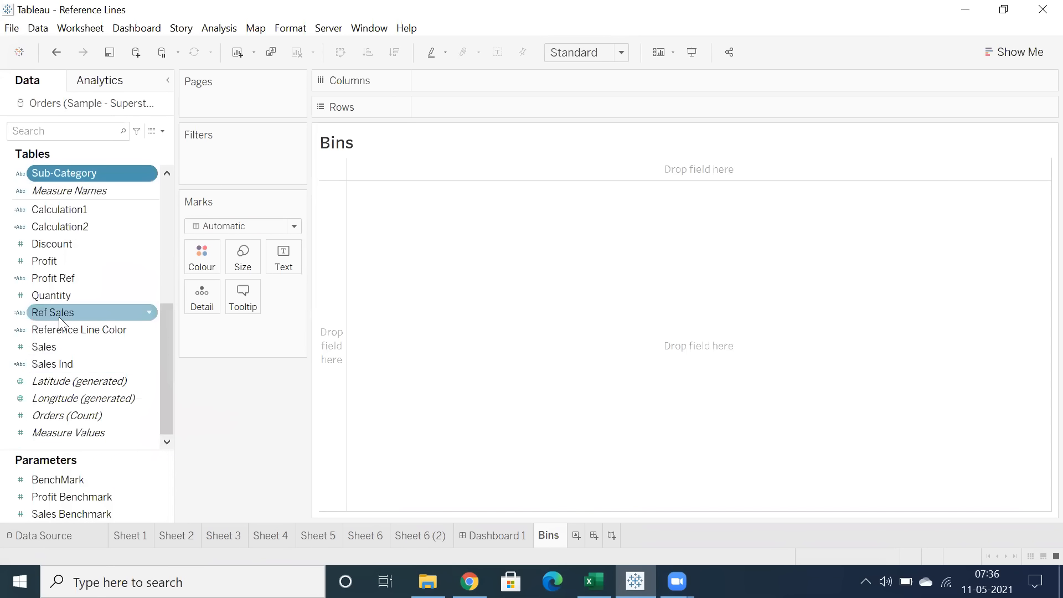
right_click(46, 347)
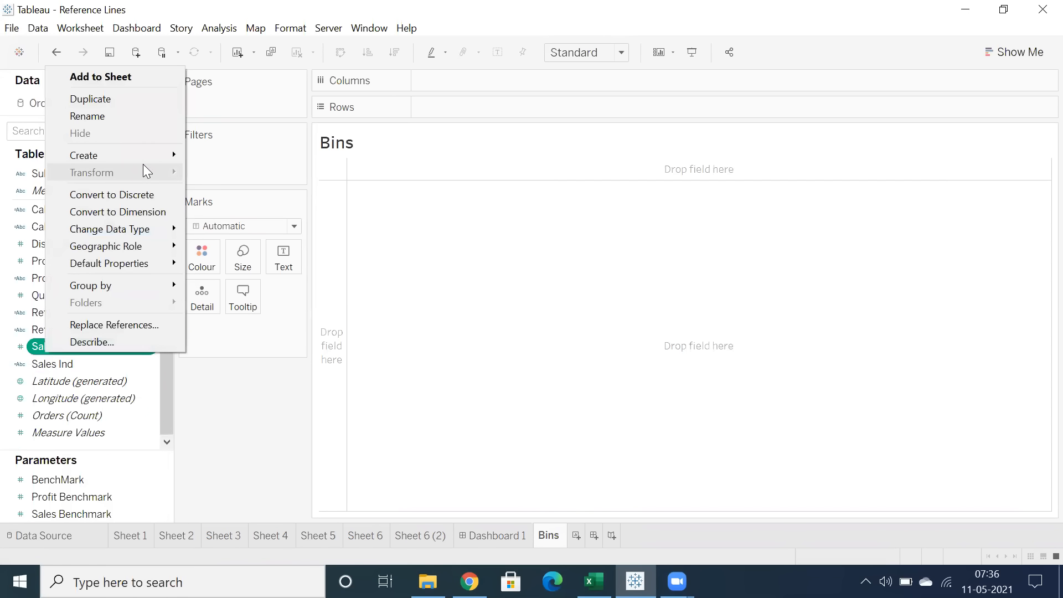
mouse_move(169, 155)
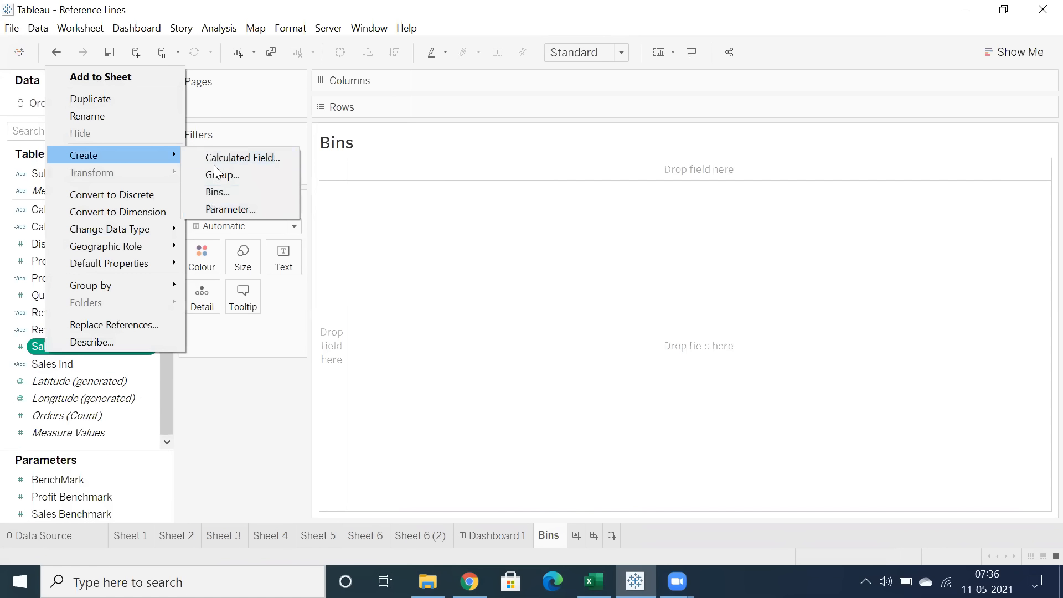
left_click(228, 382)
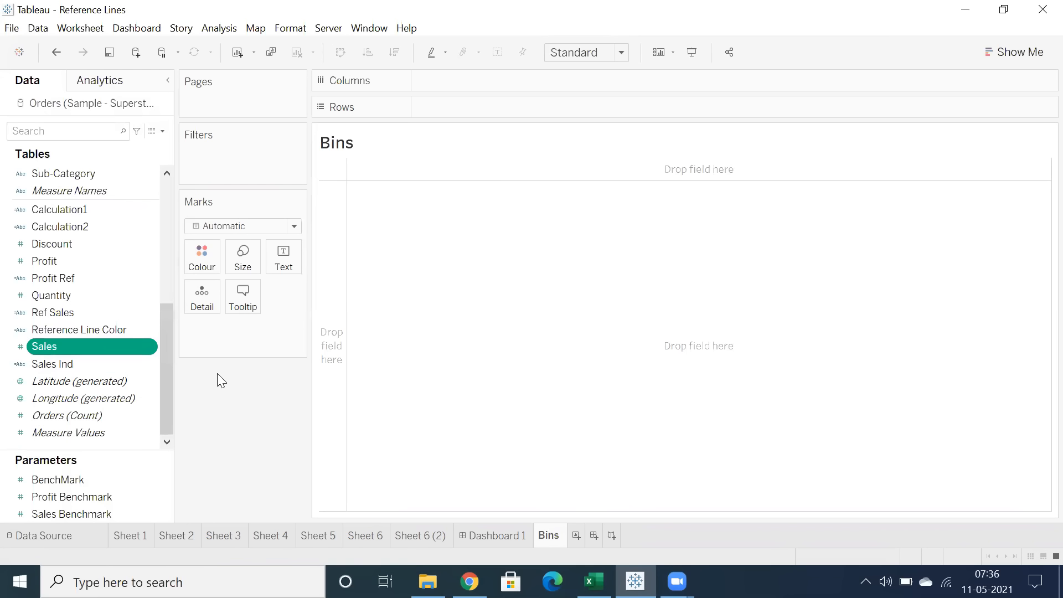
right_click(76, 343)
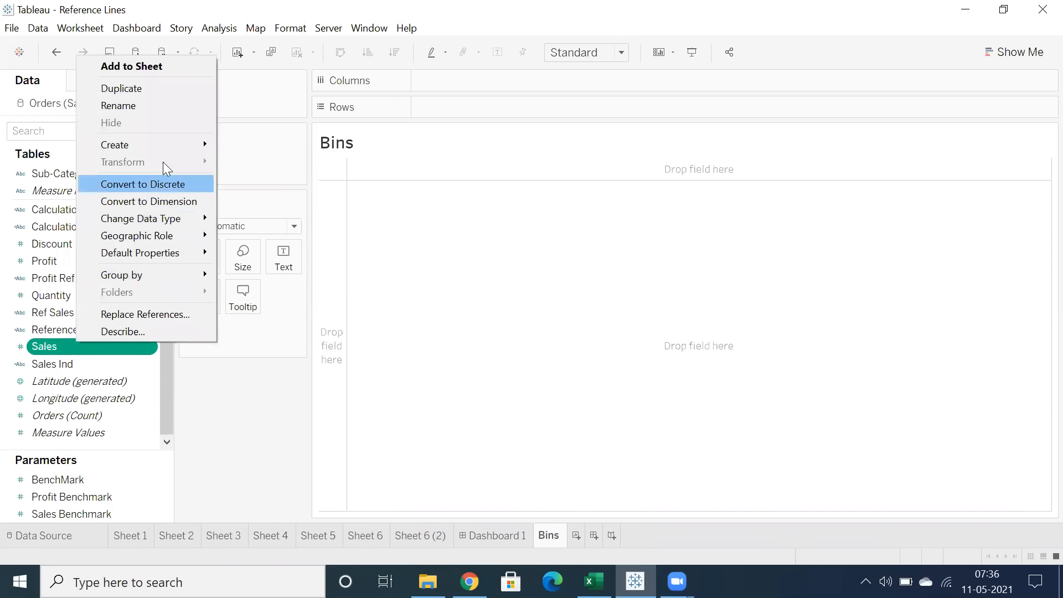
mouse_move(178, 149)
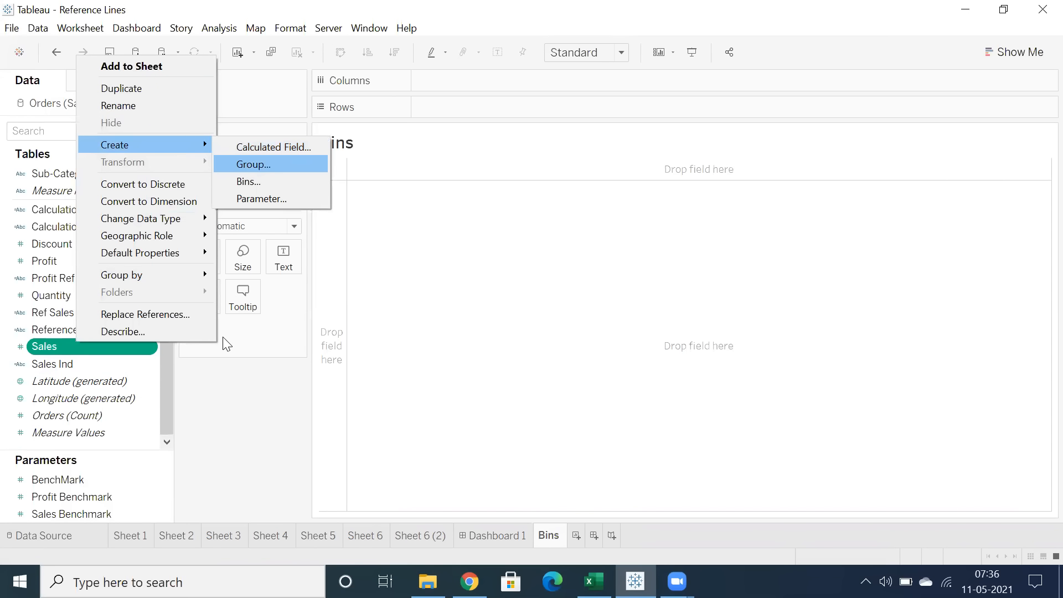
left_click(220, 379)
- Compare the Create options of the Region dimension with those of the Sales measure
scroll(98, 298, "up", 3)
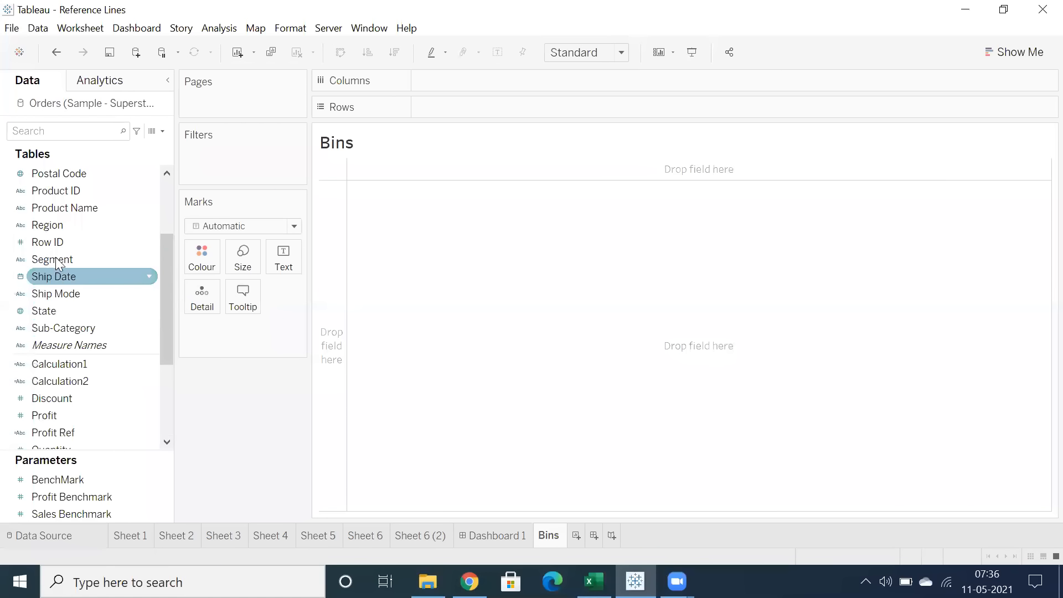
left_click(70, 225)
right_click(71, 227)
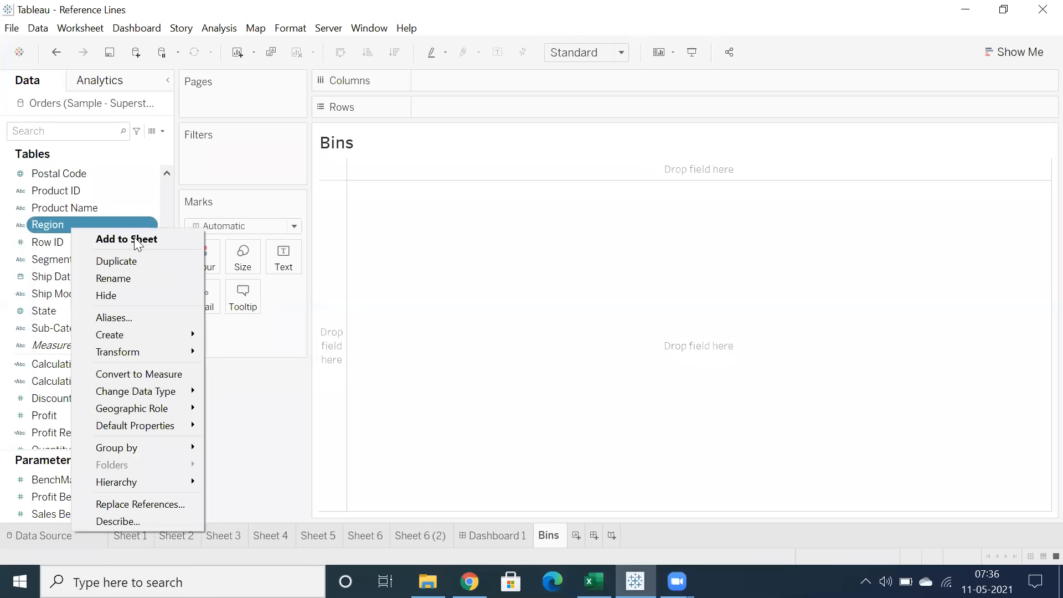
mouse_move(183, 335)
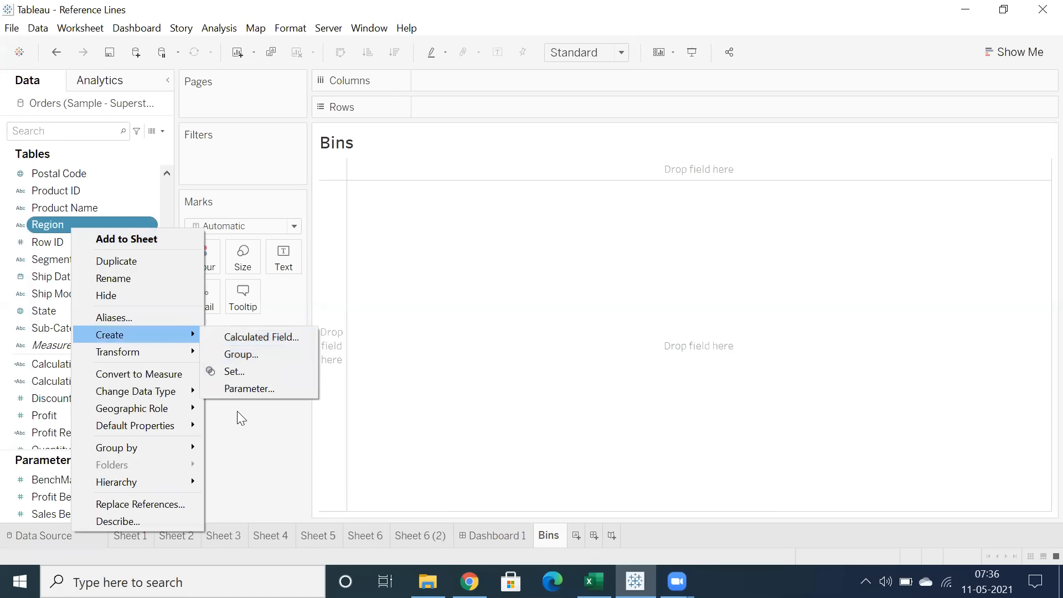
left_click(232, 431)
scroll(6, 332, "down", 3)
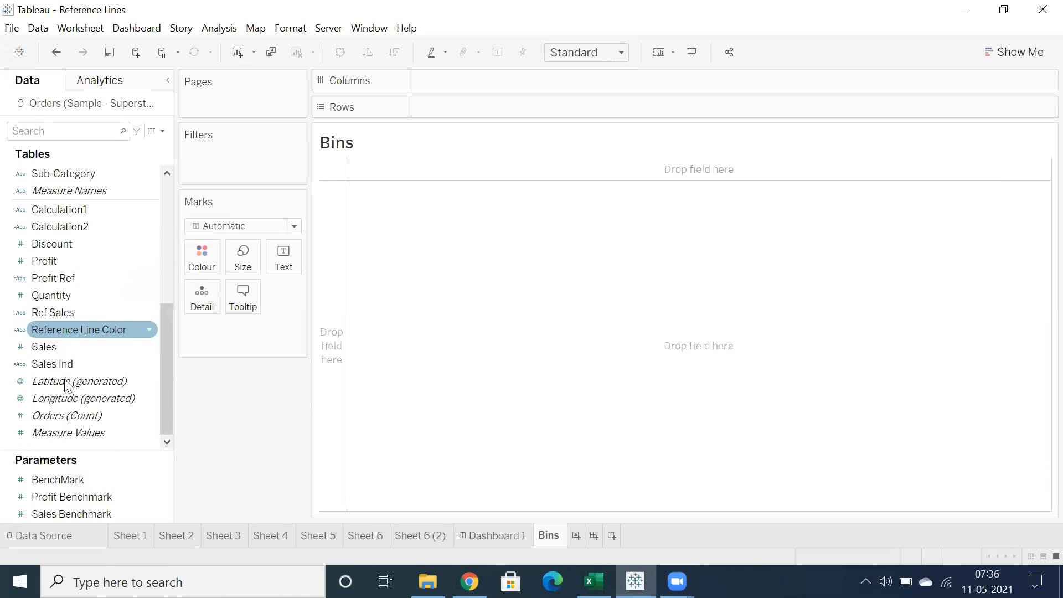
right_click(37, 349)
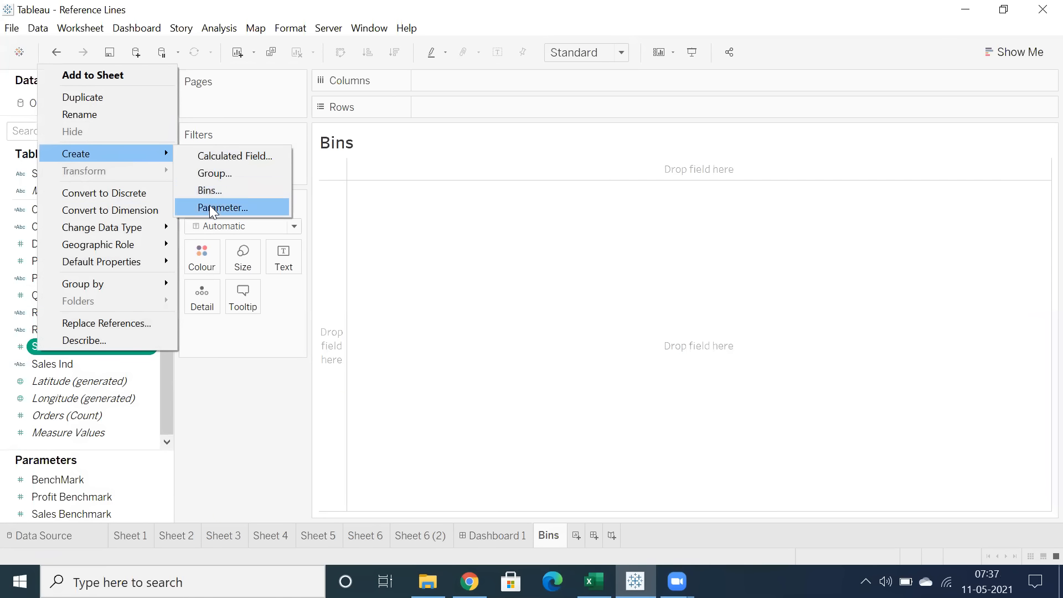
left_click(201, 409)
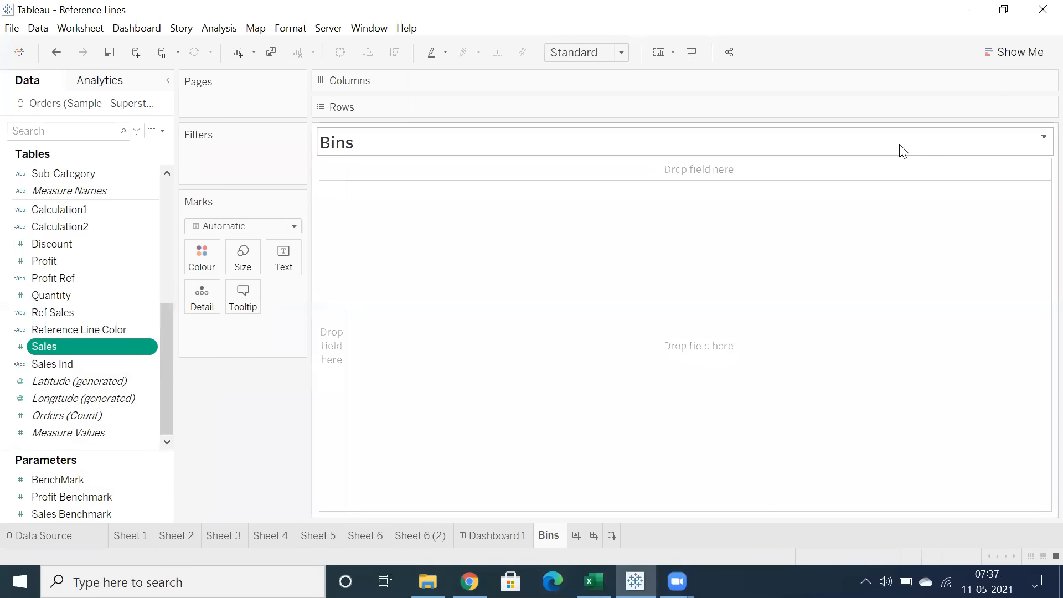
- Build a histogram from the Sales measure on the Bins worksheet with Show Me, and close the chart chooser
left_click(987, 51)
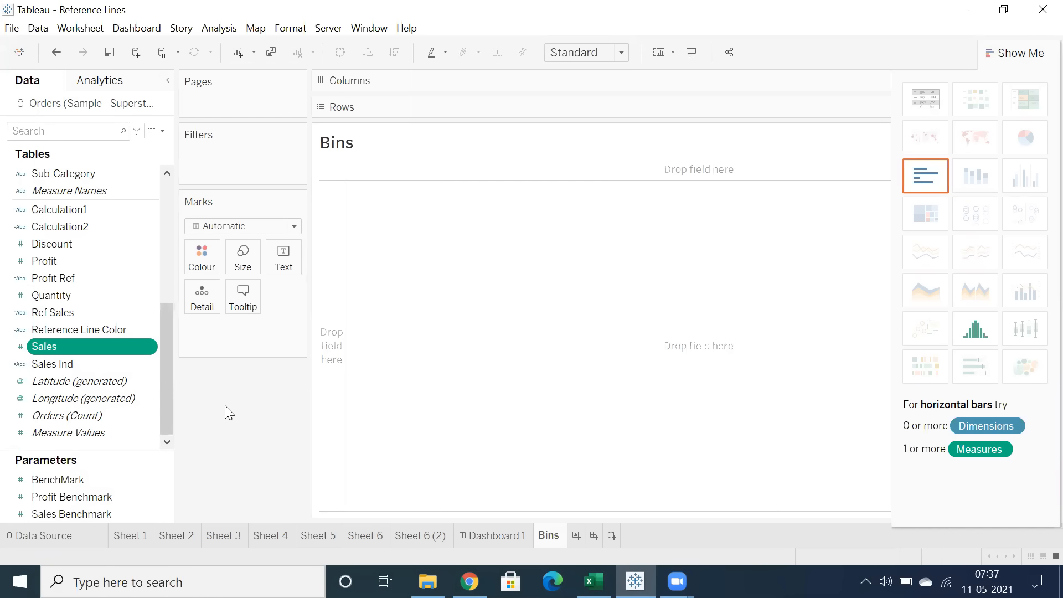
left_click(57, 346)
left_click(62, 367)
left_click(77, 346)
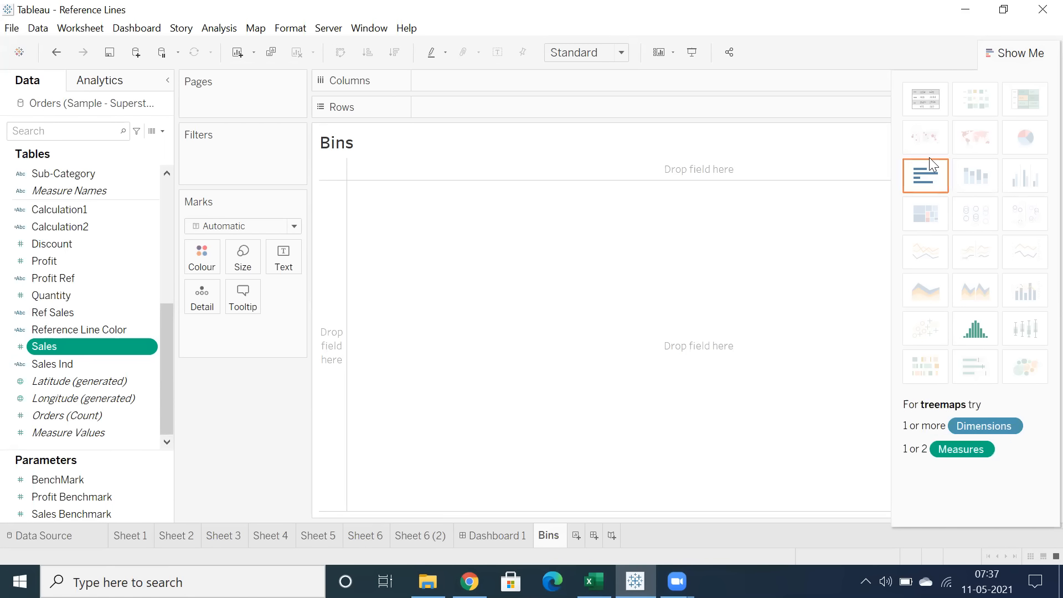
left_click(968, 328)
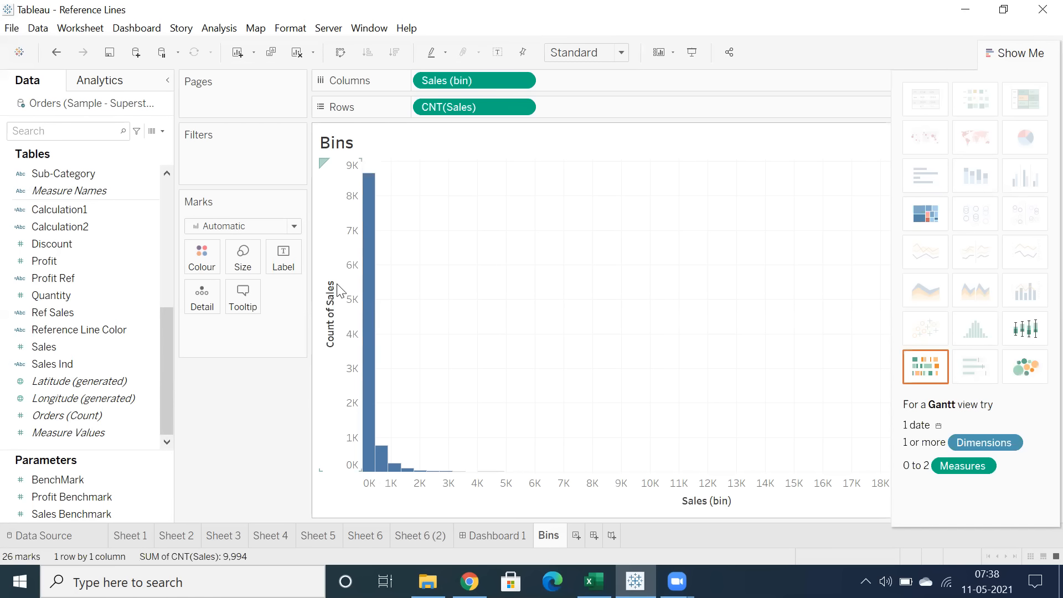
left_click(986, 56)
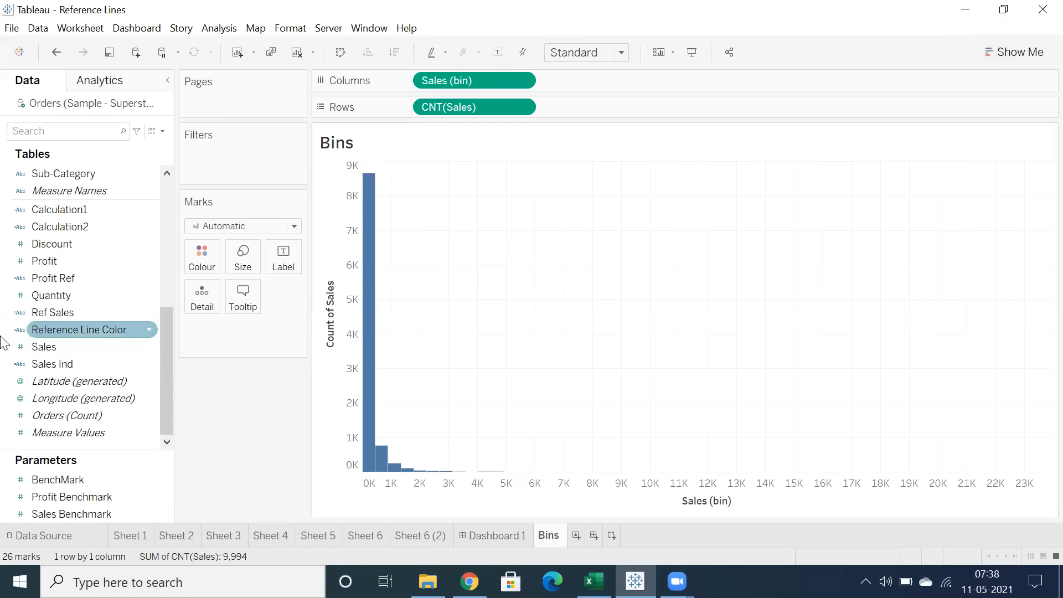
- Locate the Sales (bin) field among the dimensions, and undo the Sales histogram on the Bins worksheet
scroll(18, 319, "up", 10)
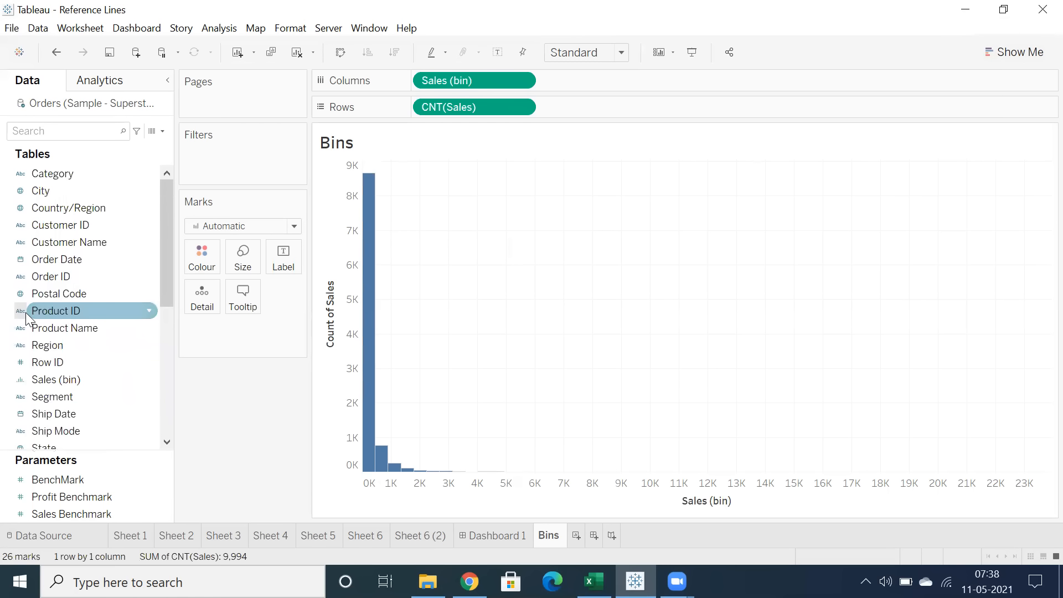
scroll(65, 251, "down", 1)
left_click(62, 329)
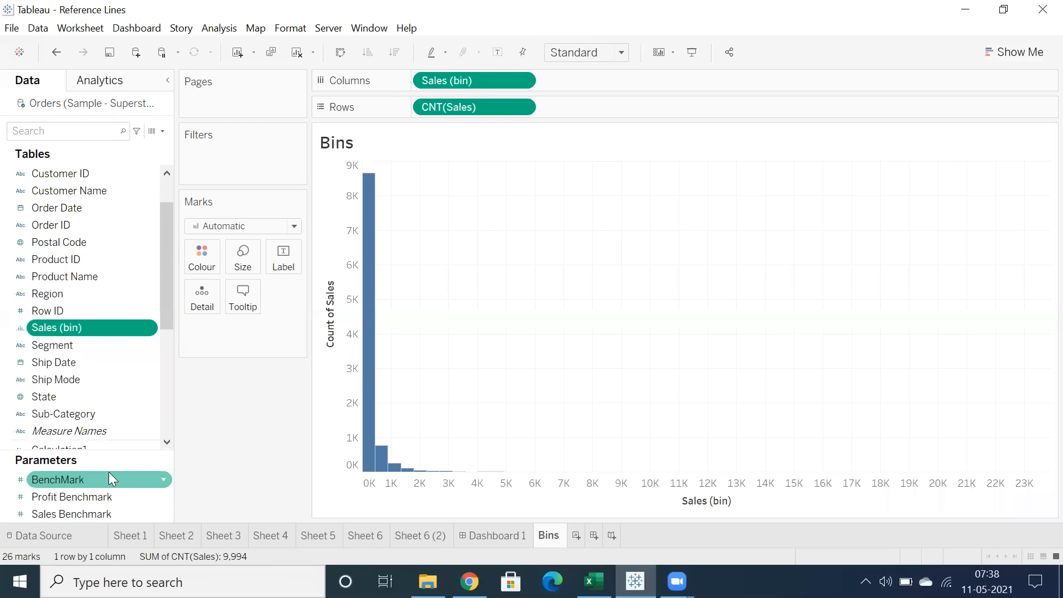
scroll(92, 409, "down", 2)
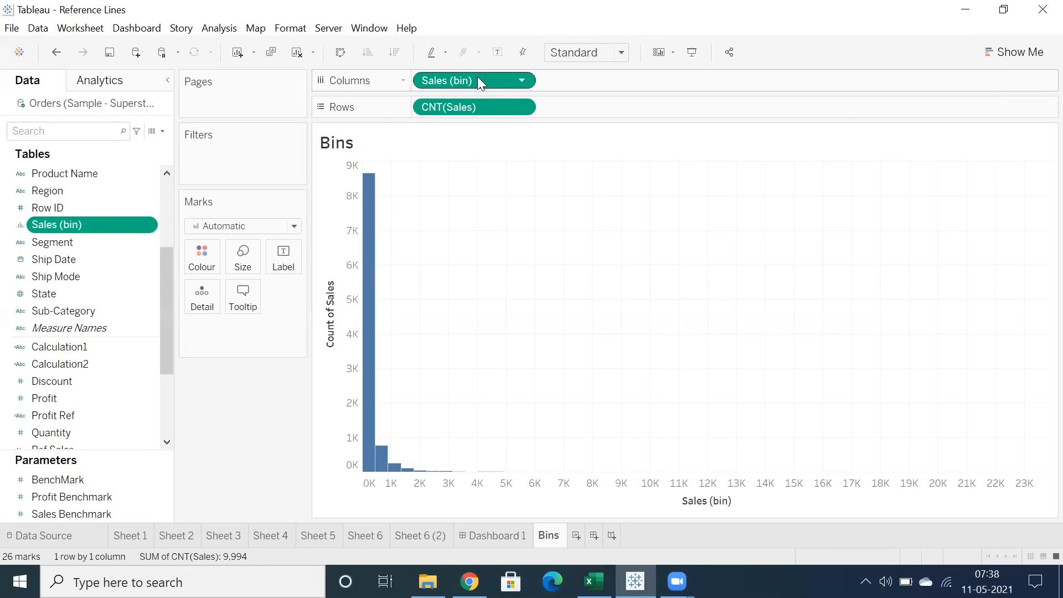
left_click(54, 53)
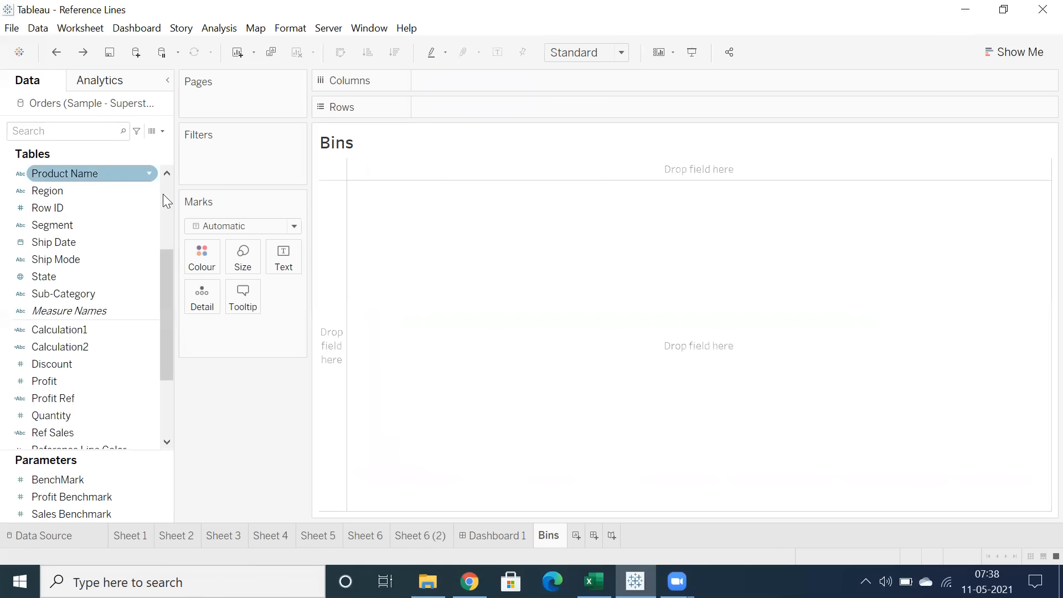
- Select the Sales measure, review which chart types Show Me offers for it, and close the chart chooser
scroll(44, 316, "up", 3)
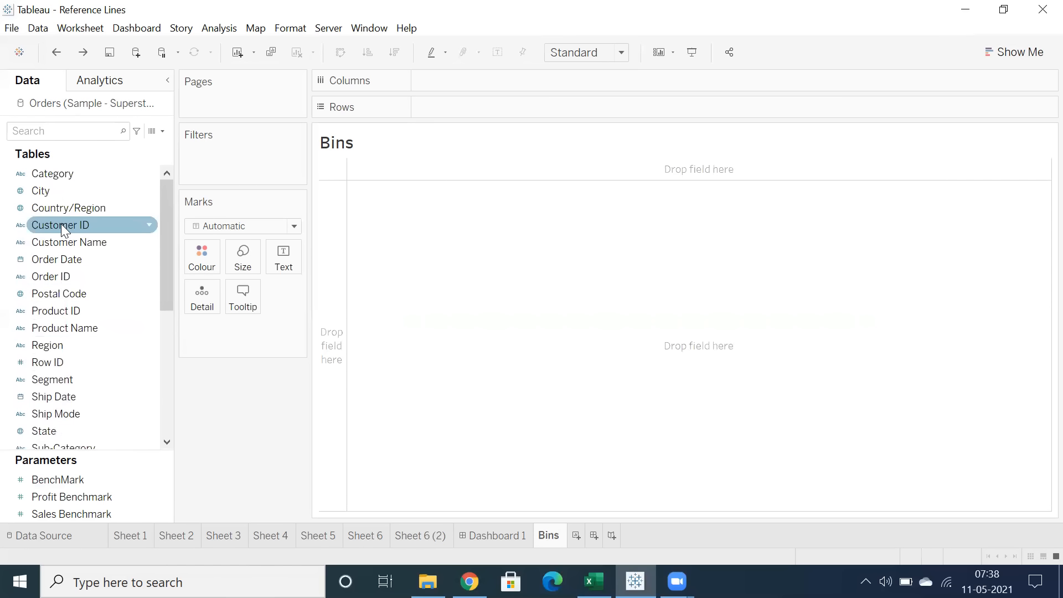
scroll(61, 224, "down", 2)
scroll(62, 349, "down", 2)
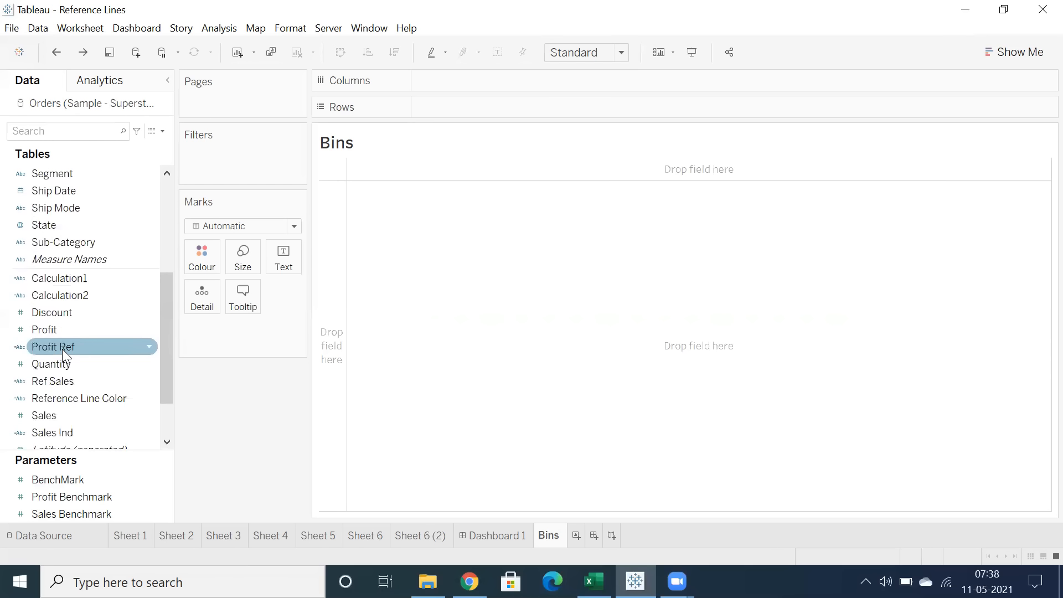
left_click(37, 416)
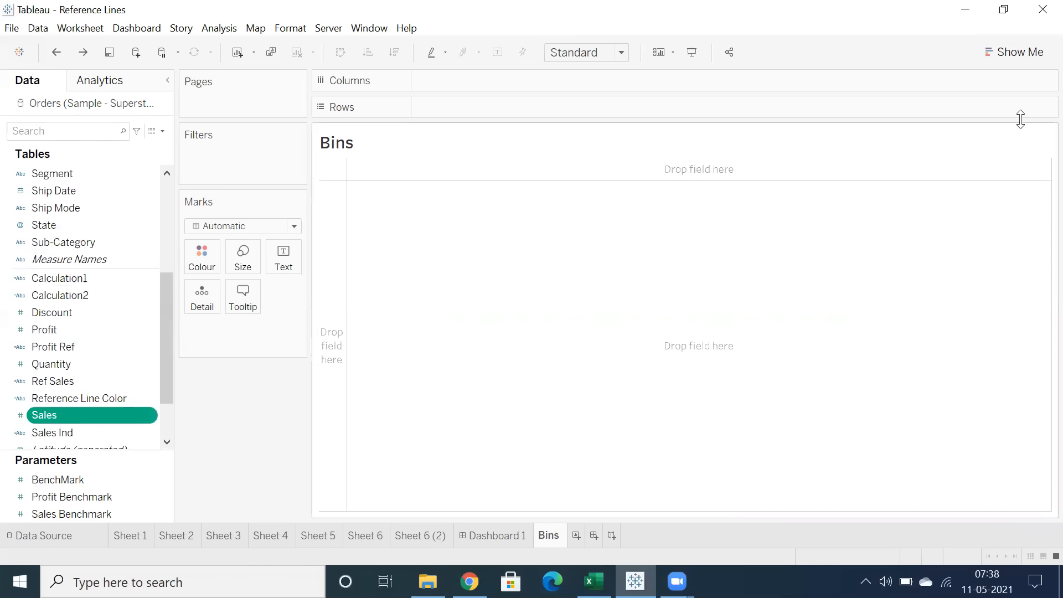
left_click(1002, 51)
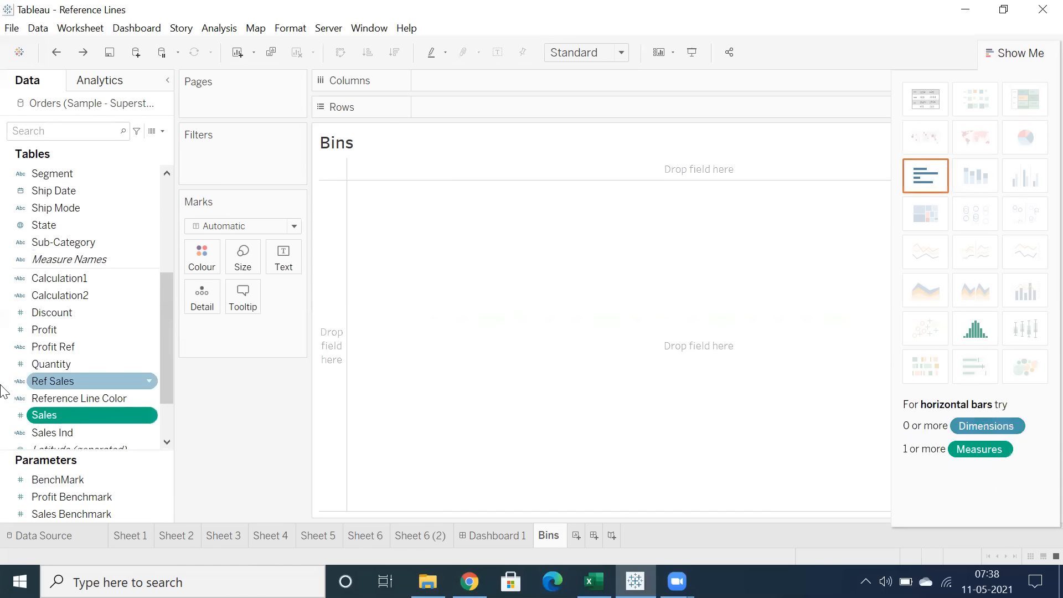
left_click(1024, 58)
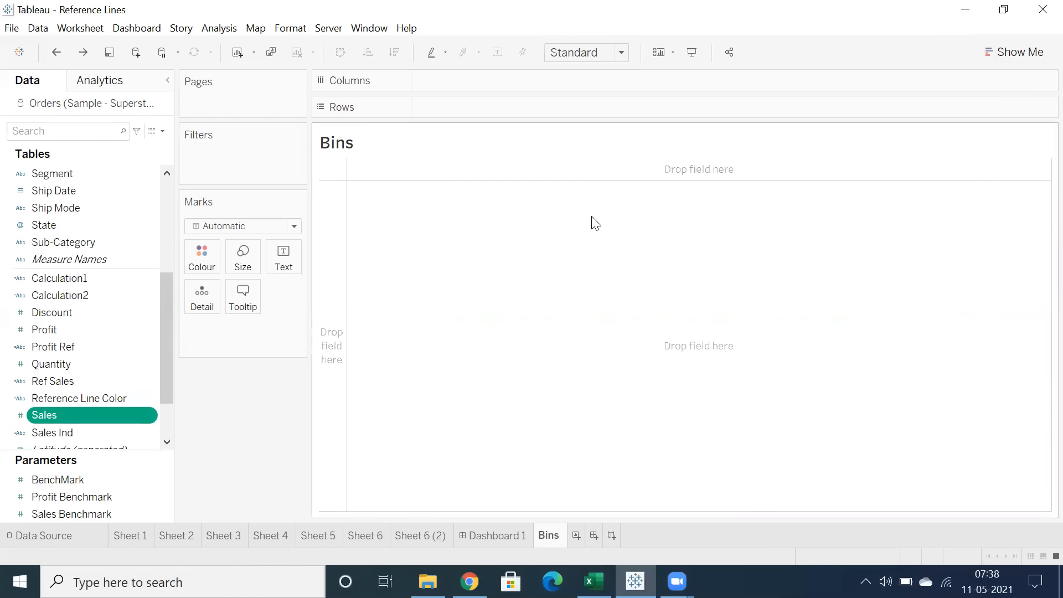
- Switch to Excel and revisit the question in cell B16 about creating a bin field on dimensions
left_click(594, 582)
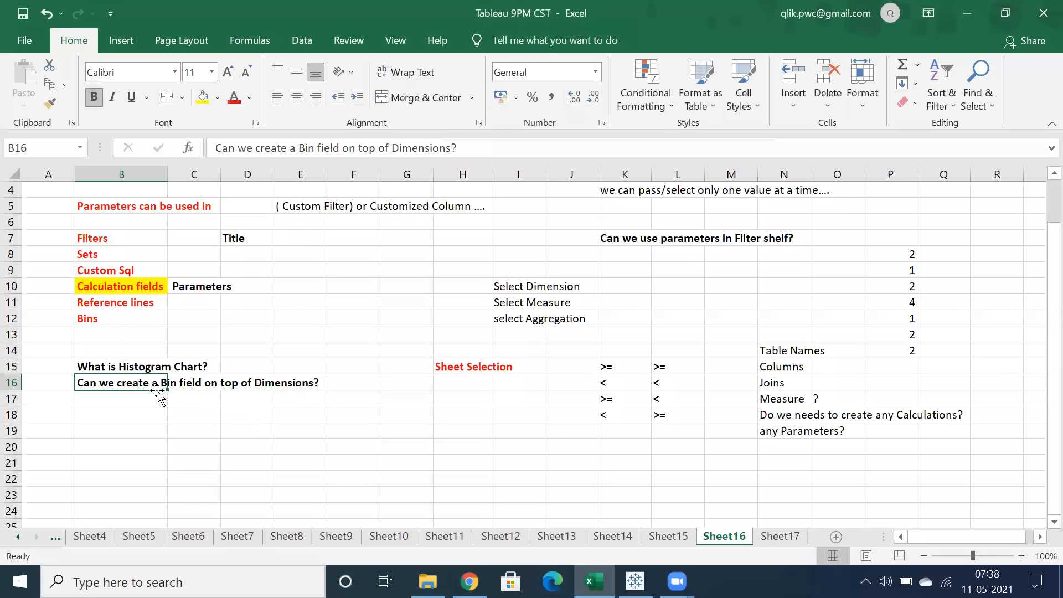
left_click(104, 401)
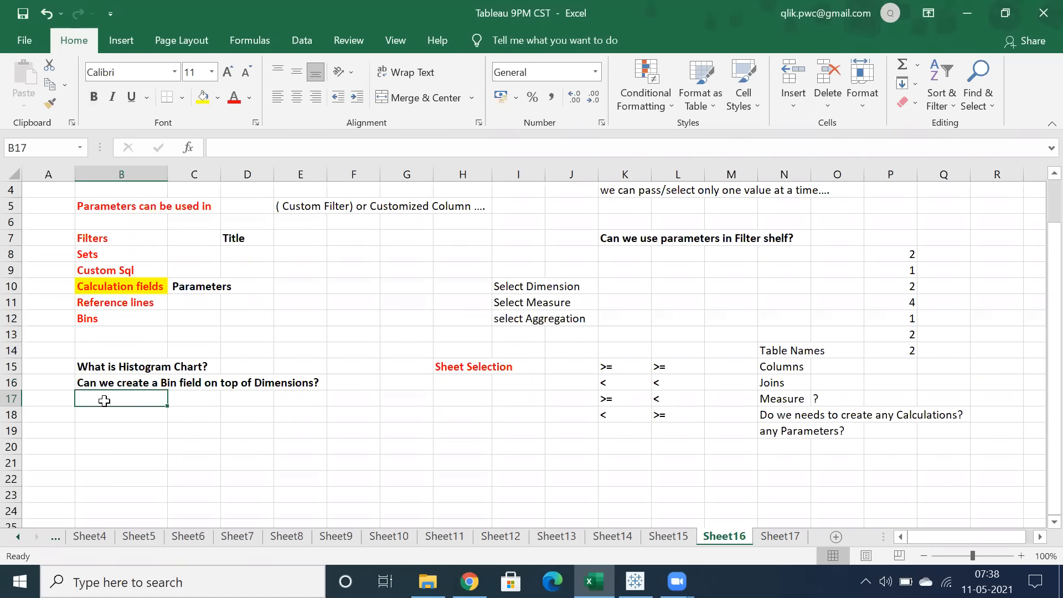
left_click(122, 383)
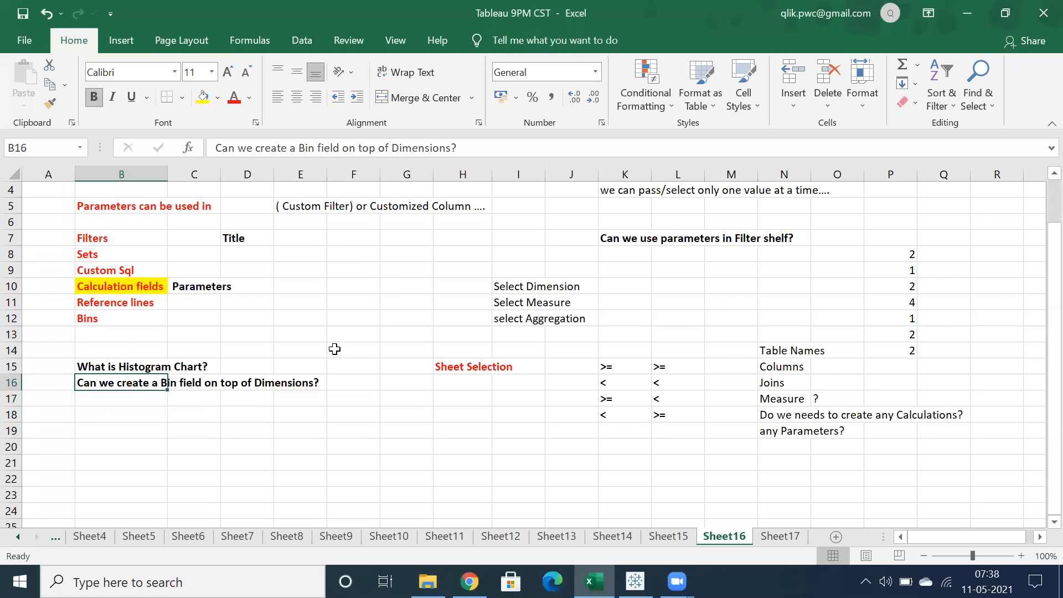
- Switch to Tableau and check whether bins are offered among the Create options of the Sub-Category and State dimensions
left_click(636, 582)
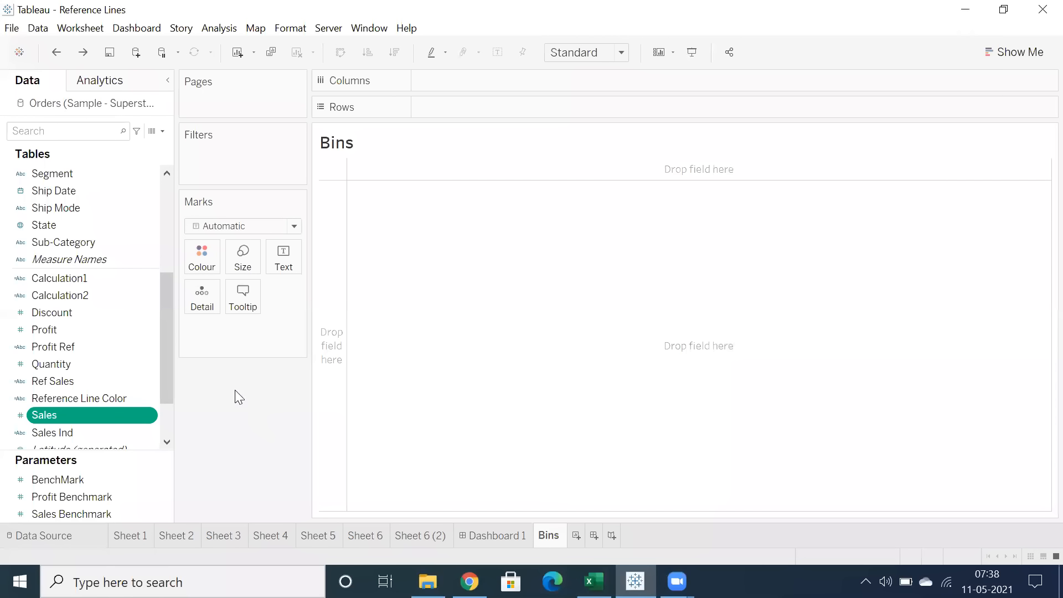
left_click_drag(135, 451, 95, 460)
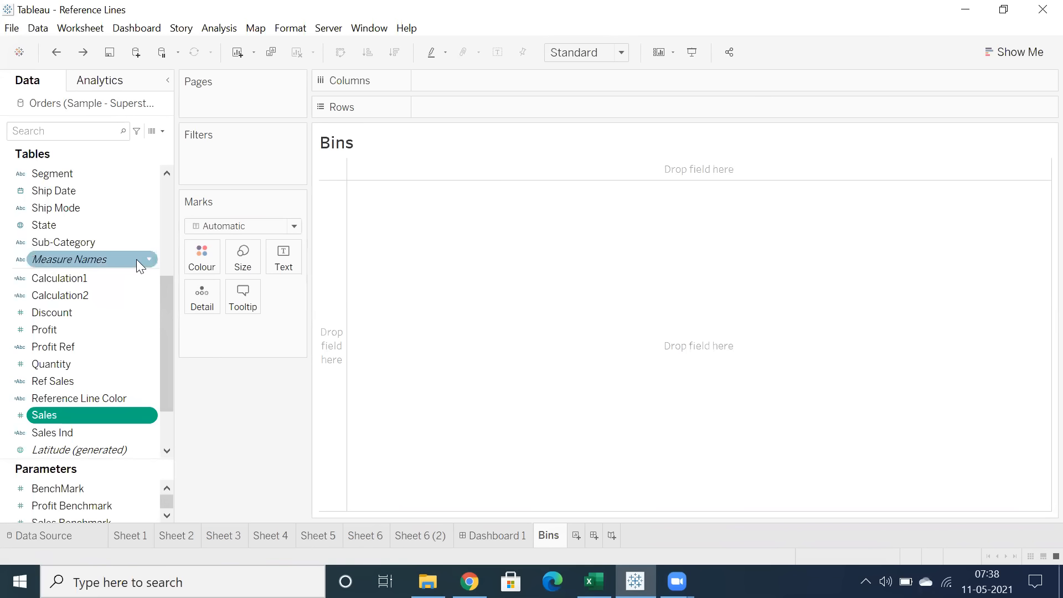
right_click(74, 242)
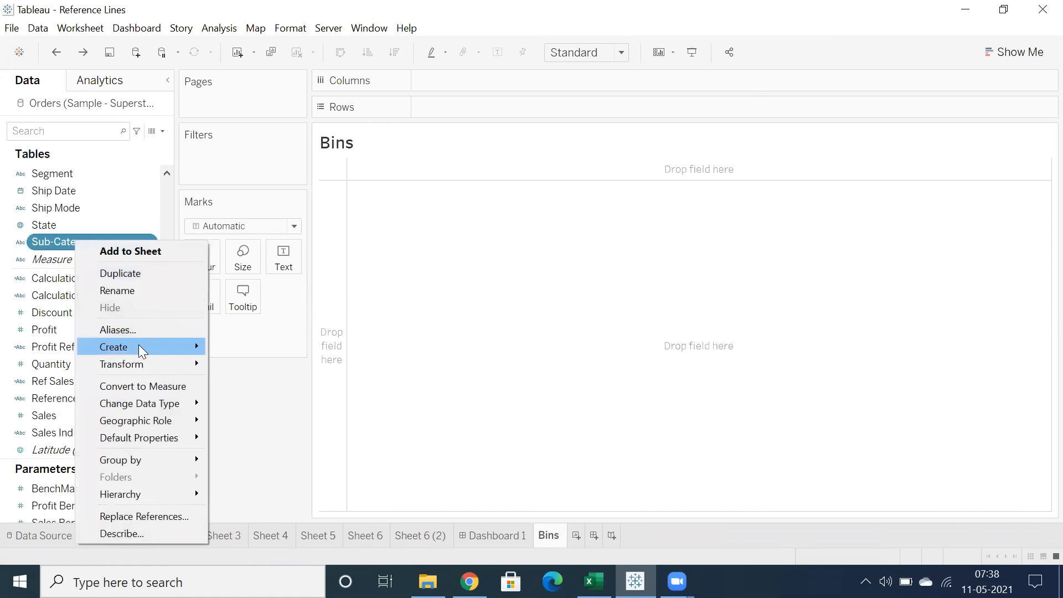
mouse_move(139, 344)
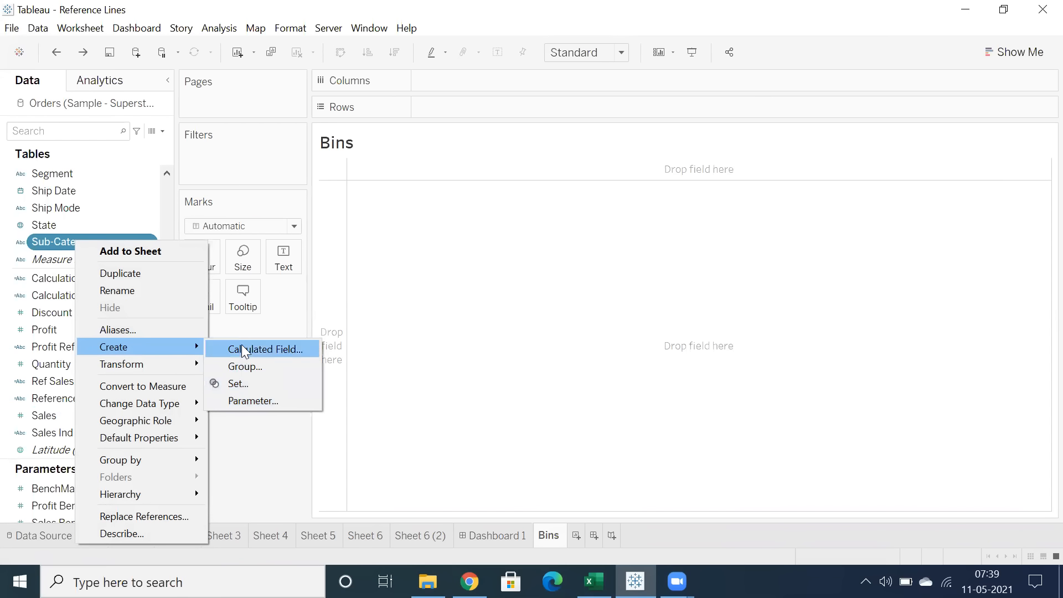
left_click(248, 431)
right_click(87, 219)
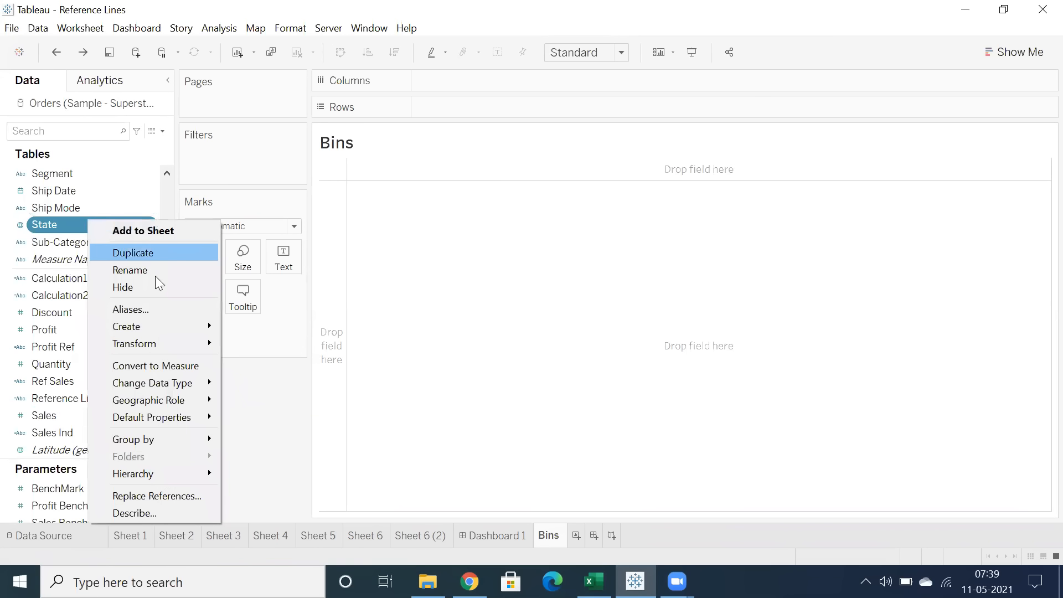
mouse_move(206, 328)
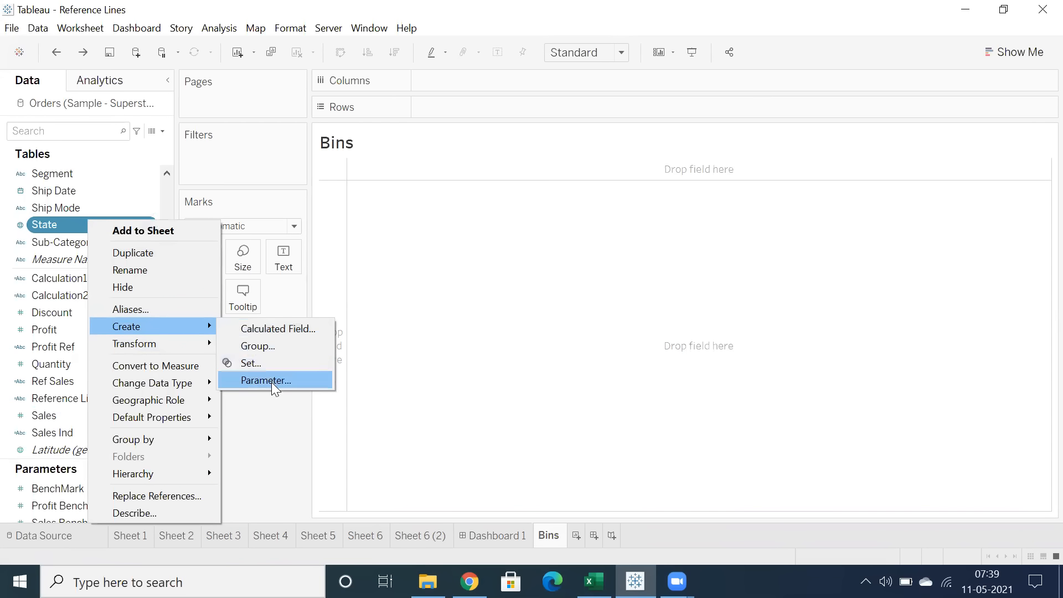
left_click(277, 402)
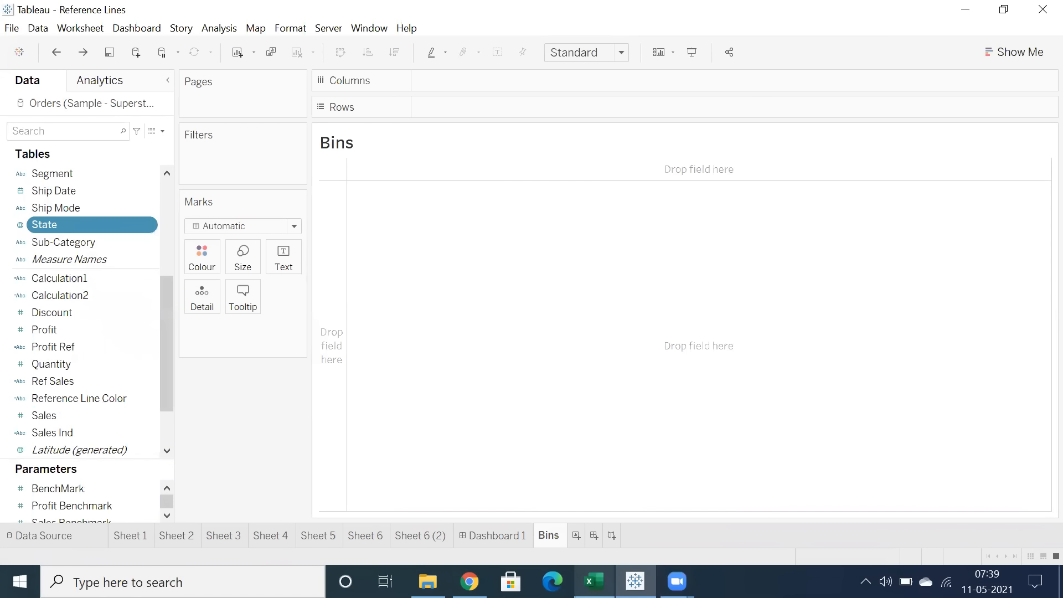
- Switch to Excel, select the empty cell B17 below the bin question, and return to Tableau
left_click(593, 581)
left_click(107, 400)
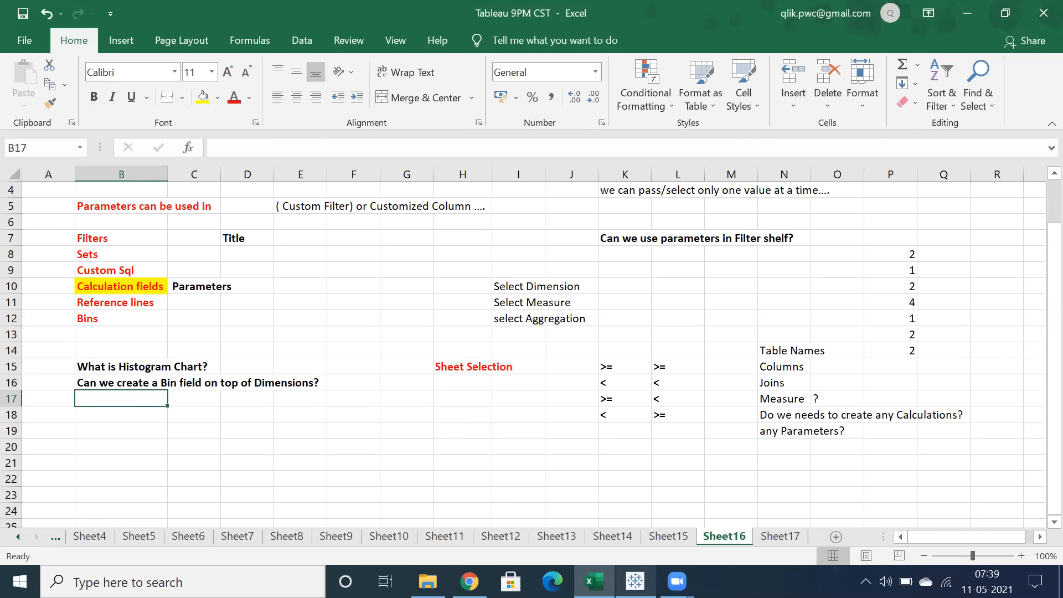
left_click(635, 581)
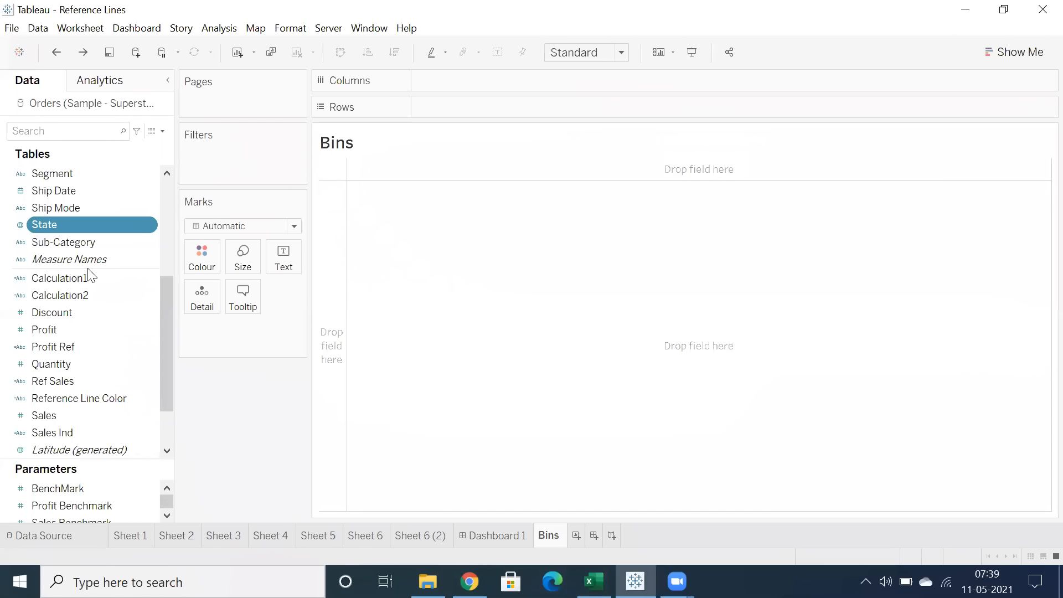
- Check the data type of the Row ID dimension, leaving it at whole number
left_click_drag(161, 324, 161, 242)
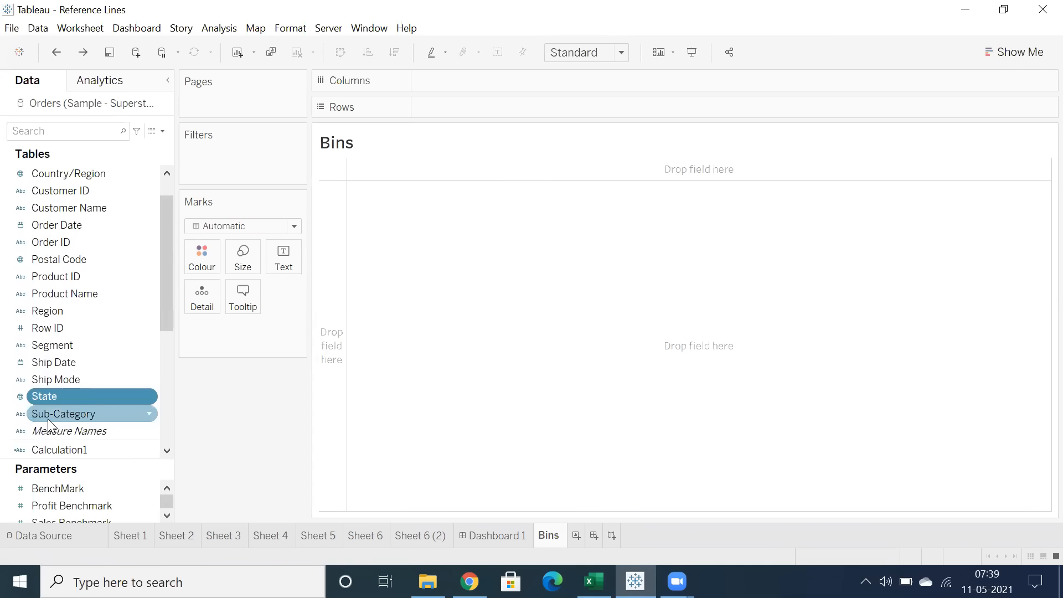
left_click(49, 361)
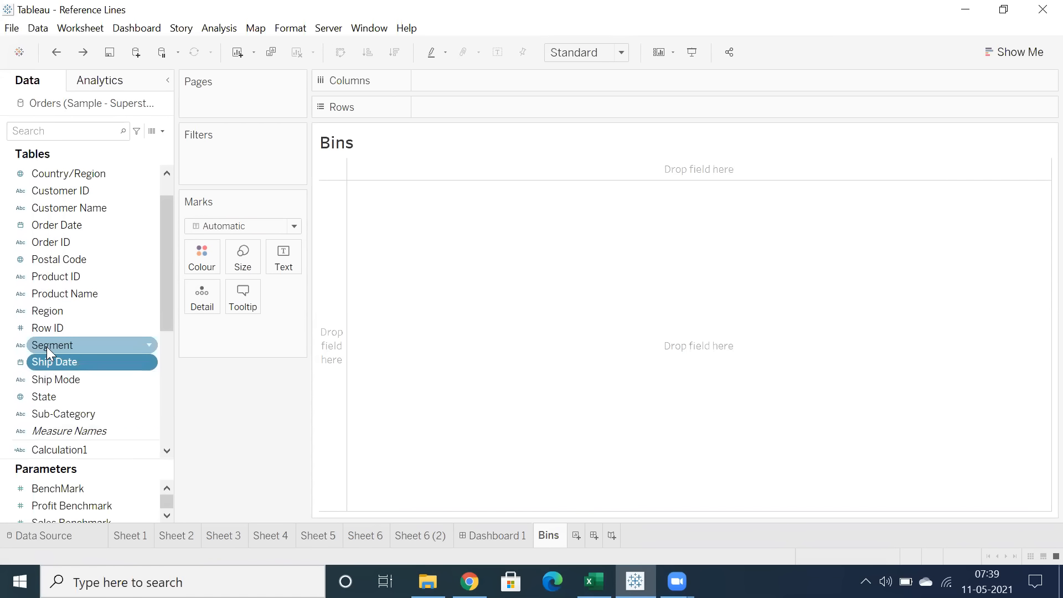
left_click(19, 329)
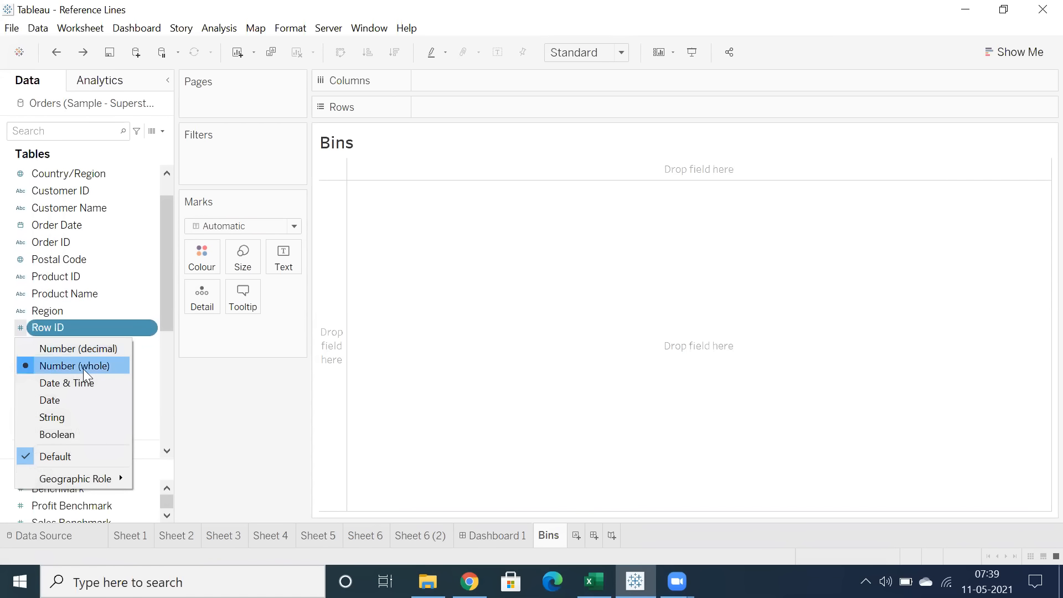
left_click(200, 388)
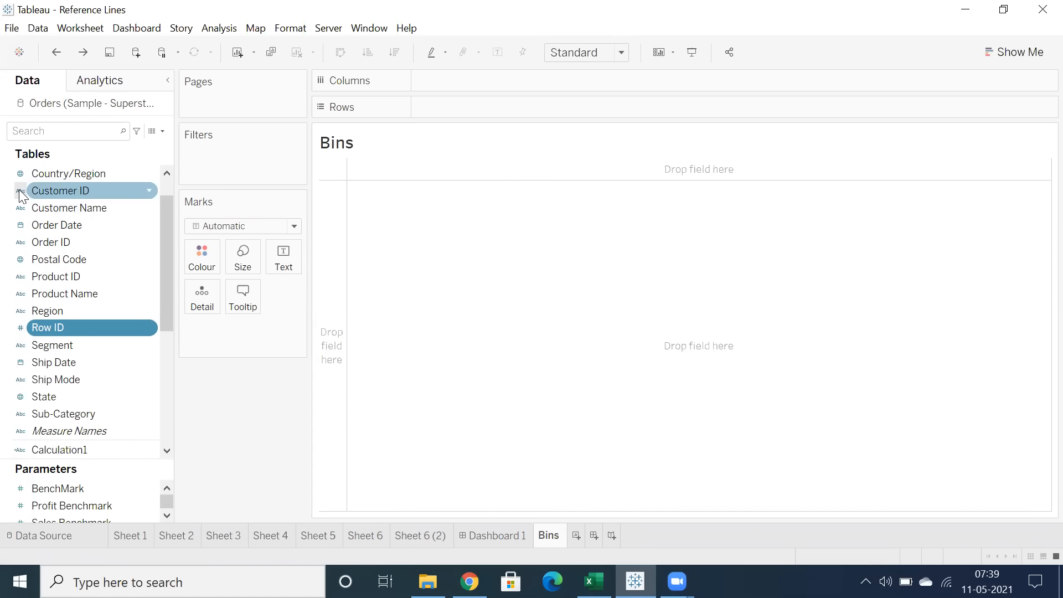
- Place Customer ID on Rows to view its values, and remove it from the view again
left_click_drag(24, 193, 448, 107)
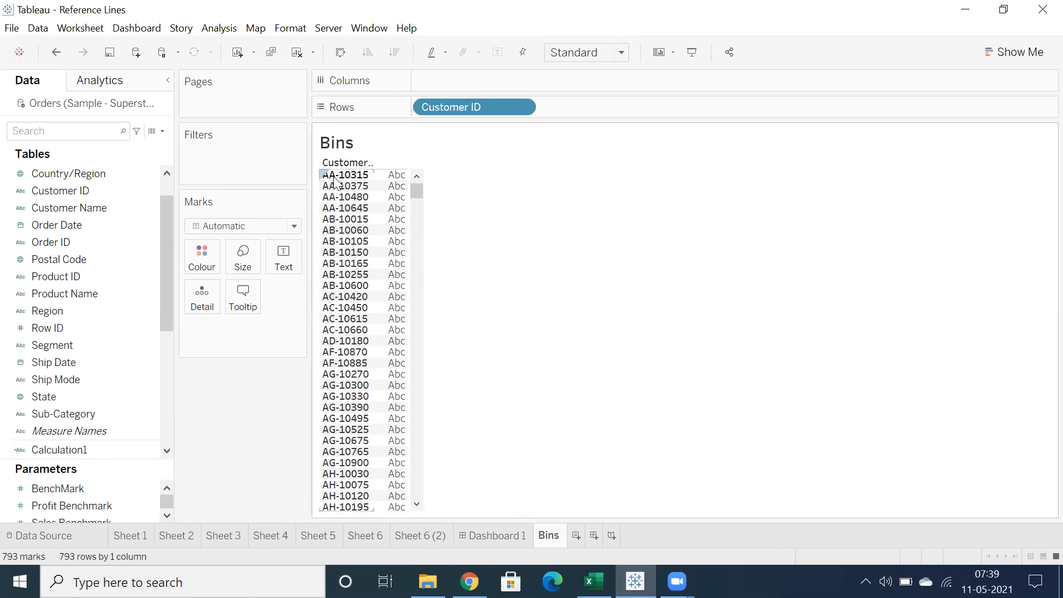
left_click_drag(454, 110, 267, 386)
left_click(64, 352)
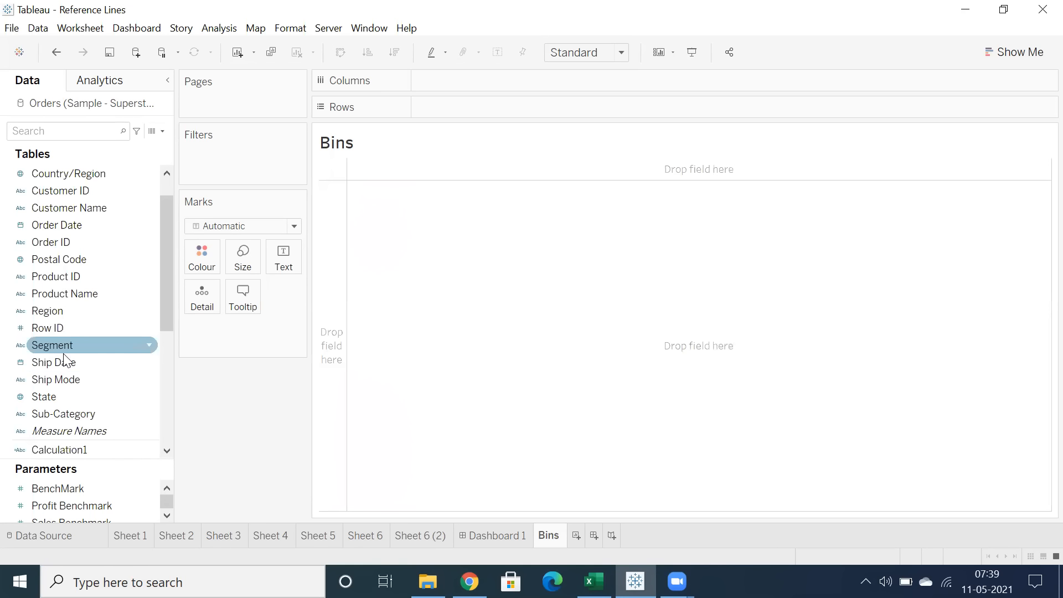
- Check whether bins are offered among the Create options of the numeric Row ID dimension
scroll(64, 356, "down", 1)
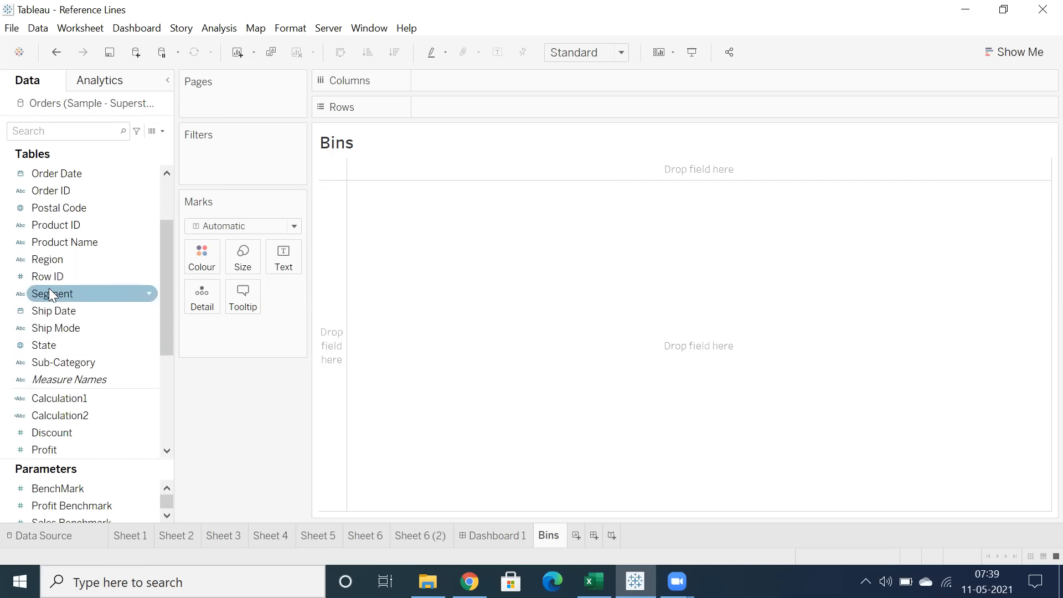
right_click(35, 276)
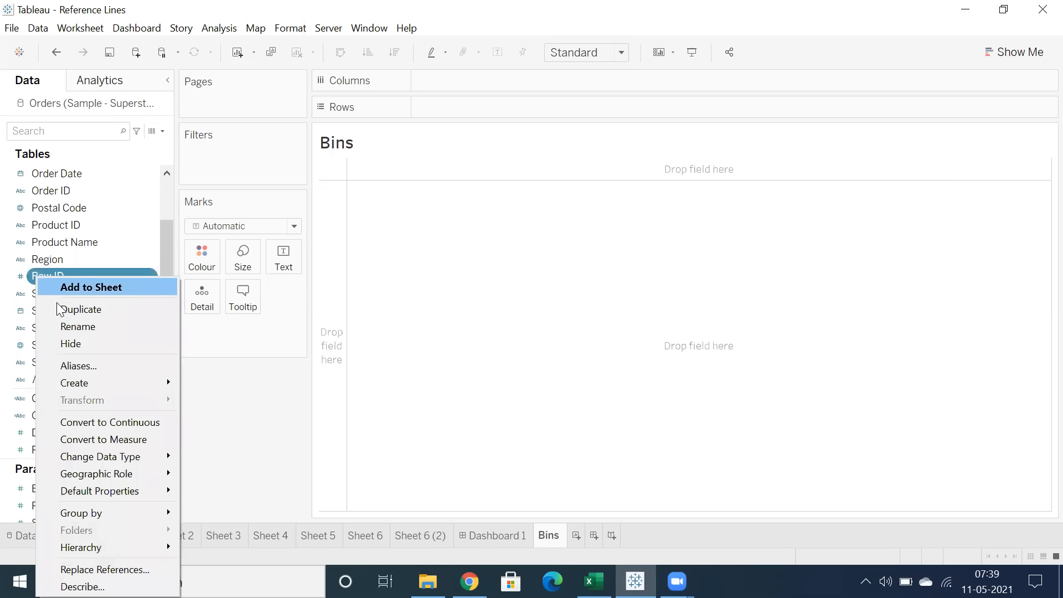
mouse_move(166, 383)
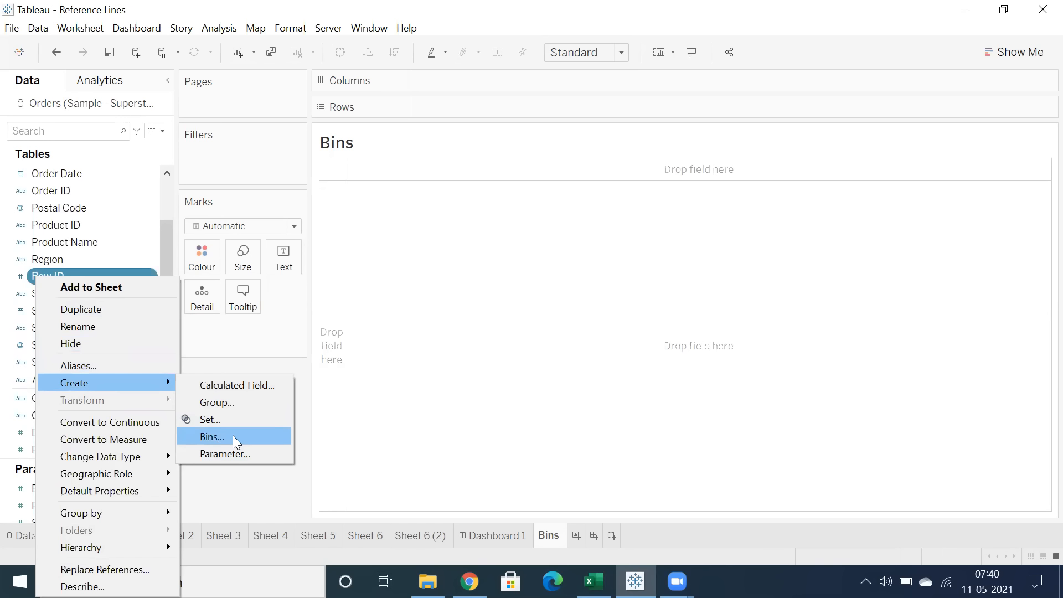
left_click(242, 480)
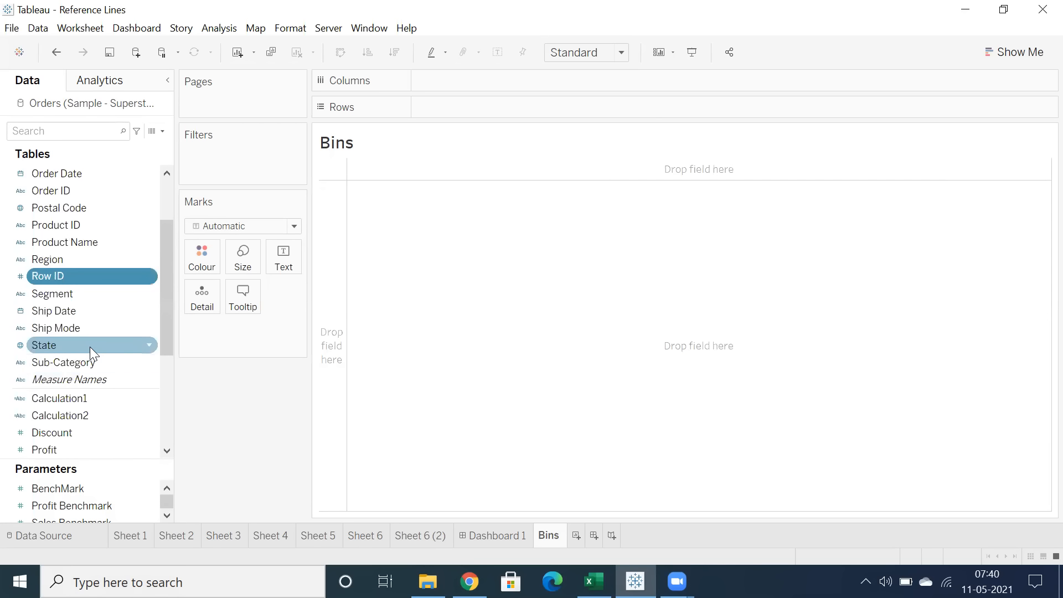
- Check whether bins are offered among the Create options of the Postal Code dimension
scroll(90, 347, "up", 2)
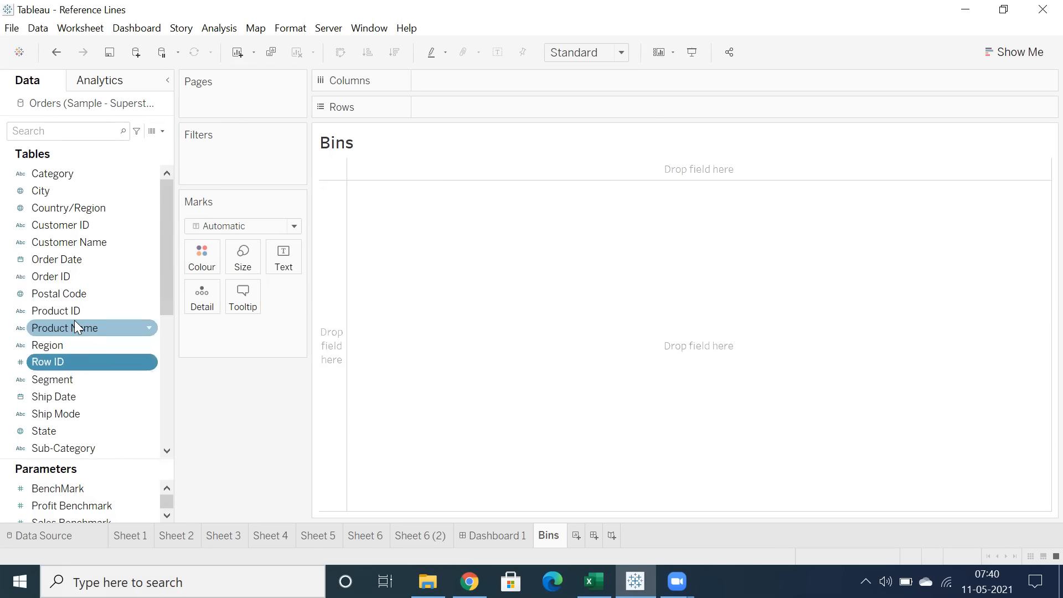
right_click(64, 293)
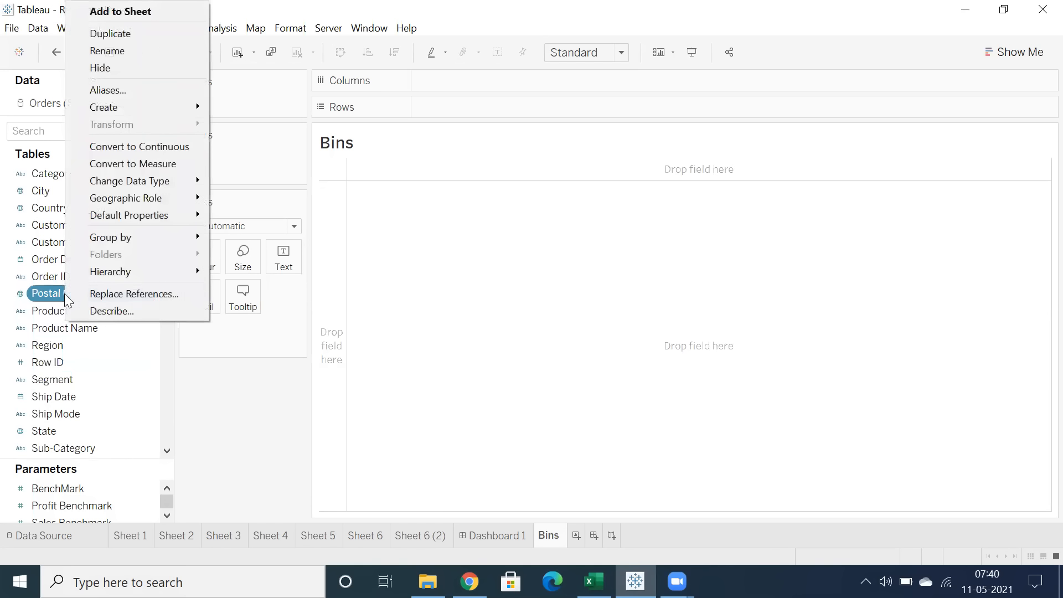
mouse_move(149, 104)
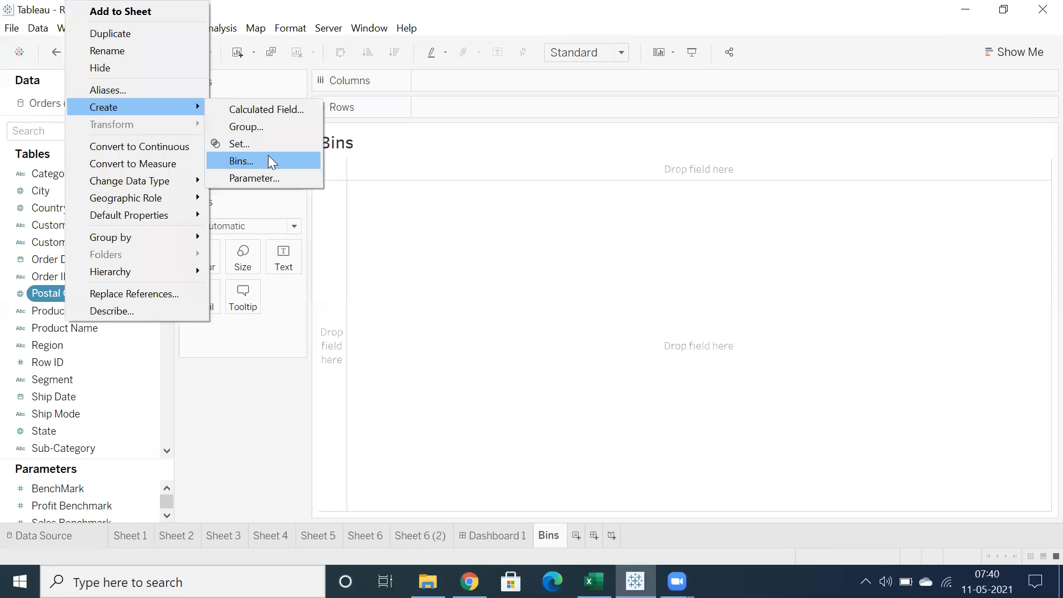
left_click(449, 214)
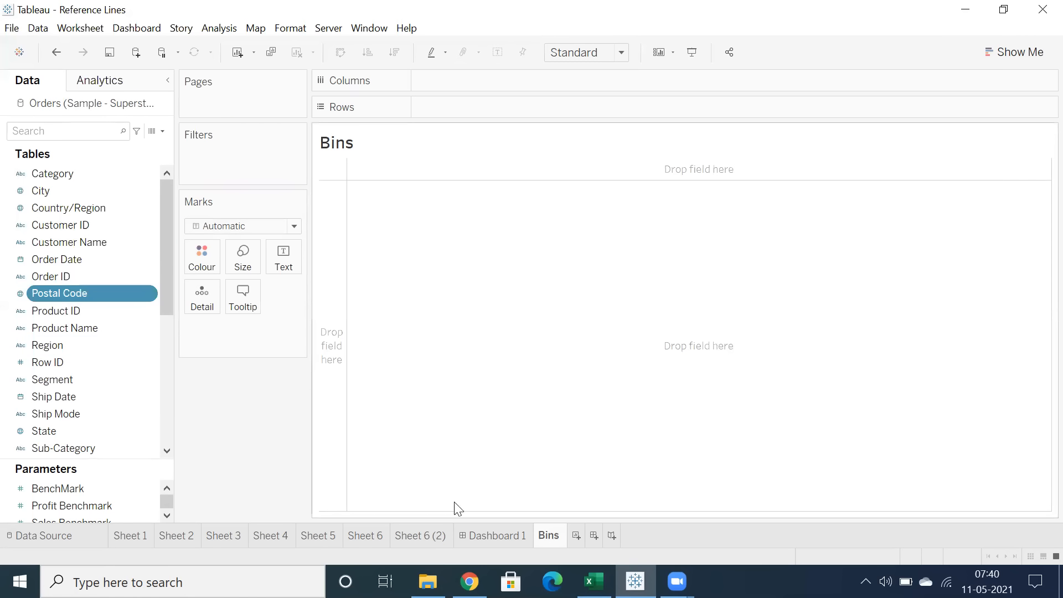
- Switch to the Excel notes and enter "Yes, on top of Number datatype" in cell B17, below the question about dimensions
left_click(594, 581)
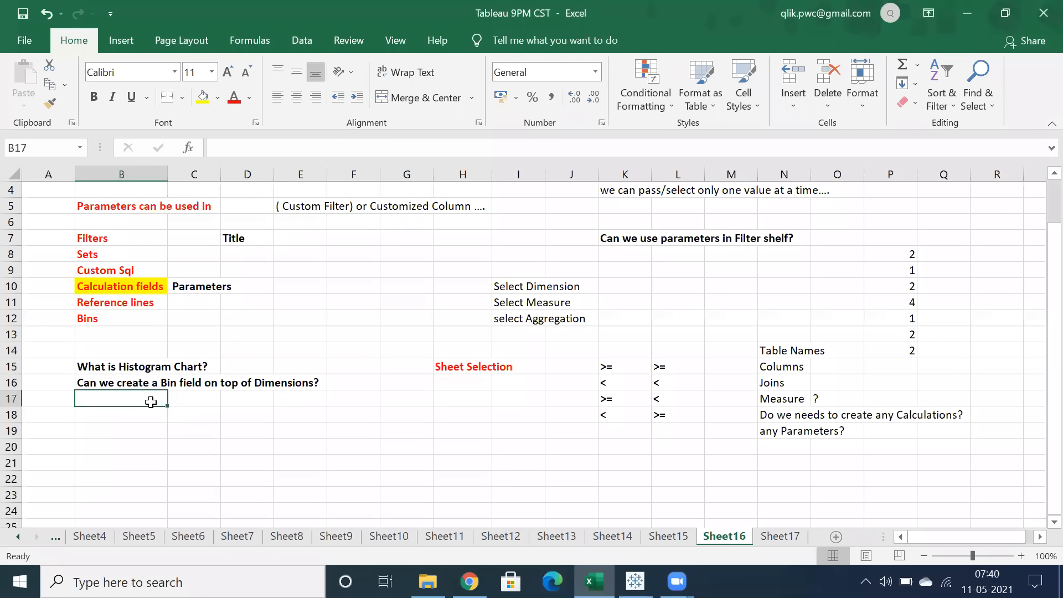
type("Yes, on")
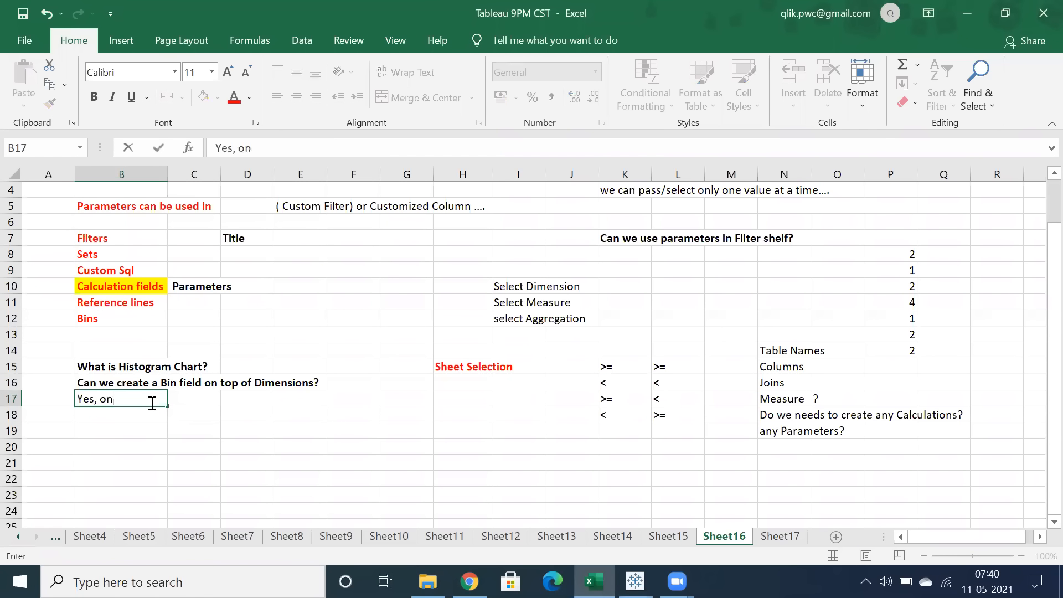
type(" top of Number da")
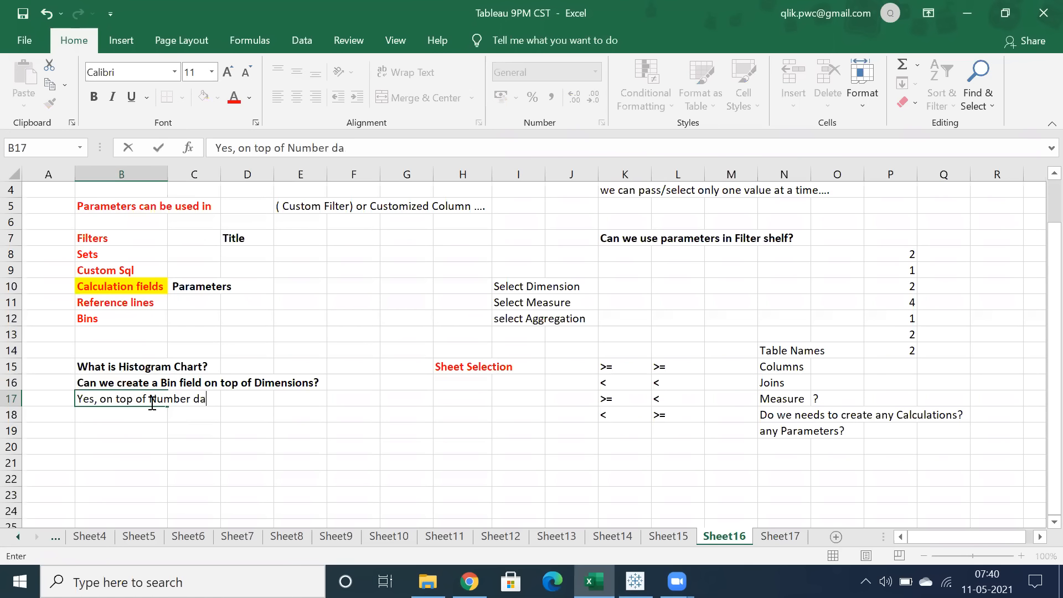
type("tatype")
key("Return")
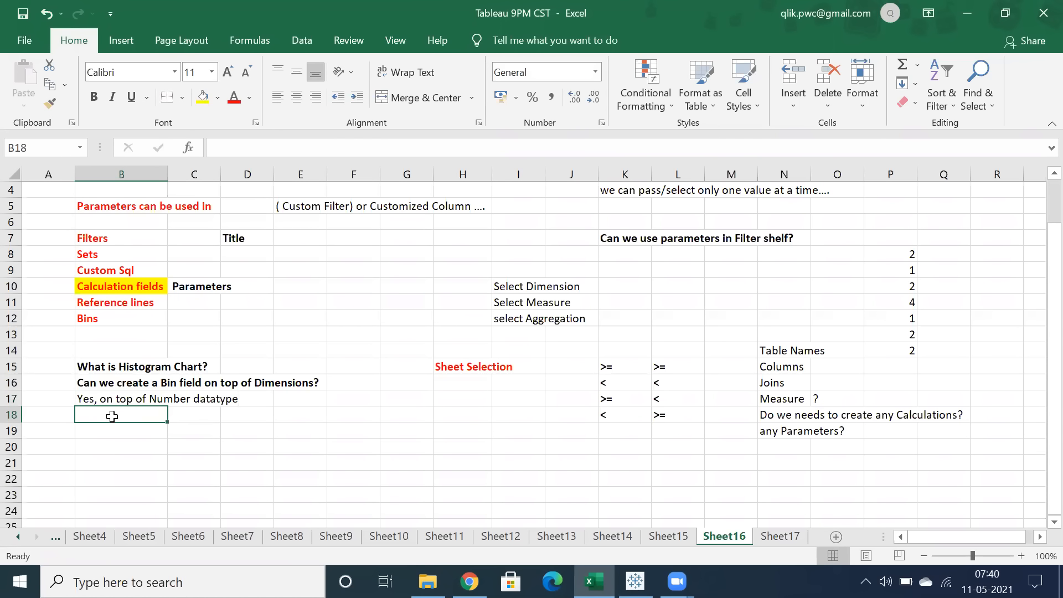
left_click(635, 581)
scroll(116, 379, "down", 3)
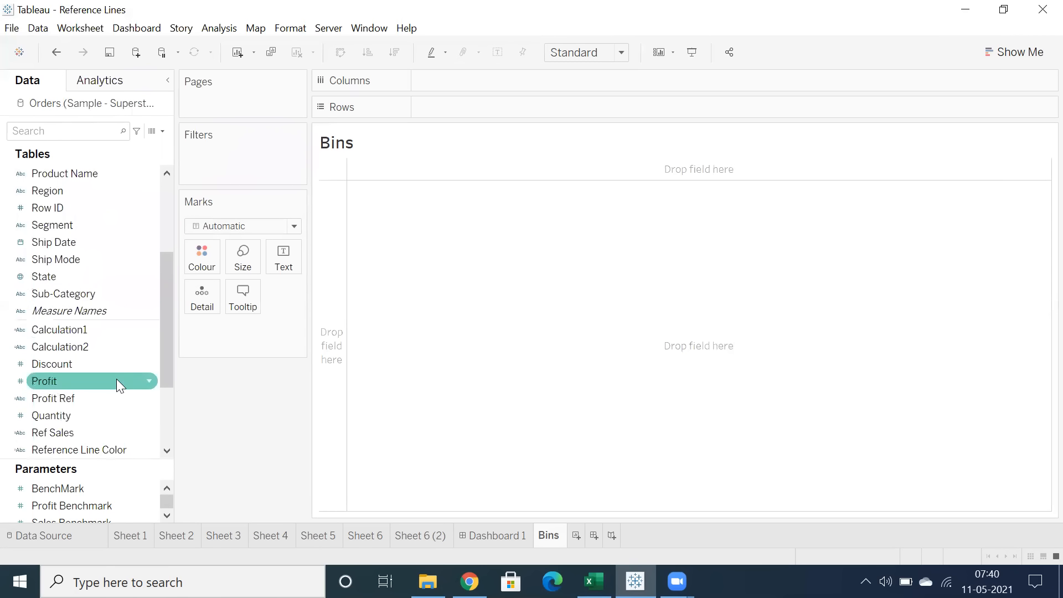
scroll(65, 382, "down", 1)
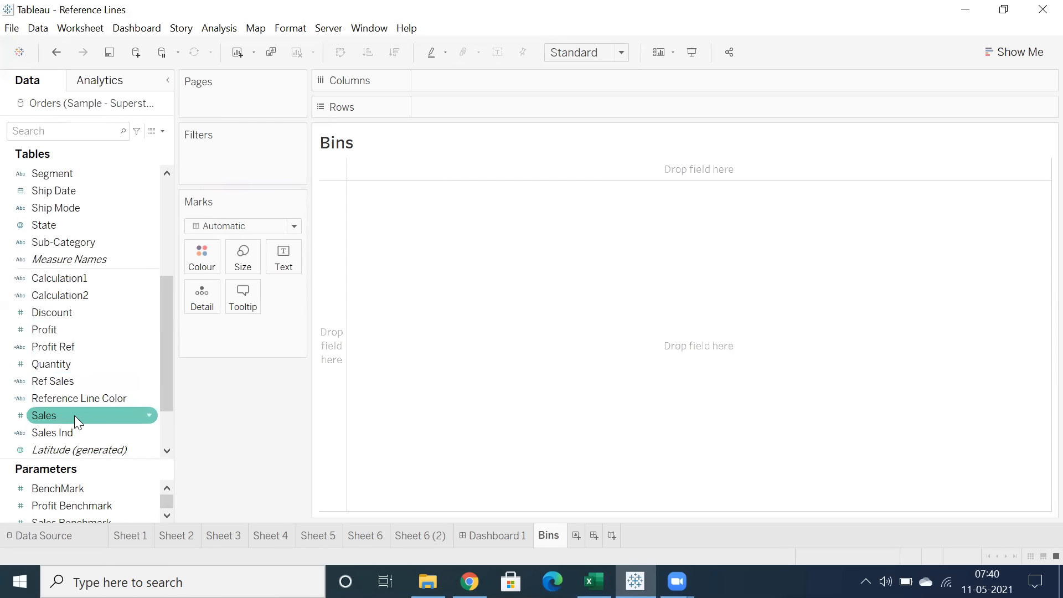
- Switch to the Excel notes and enter "Age" in cell F18 as an example field
mouse_move(594, 582)
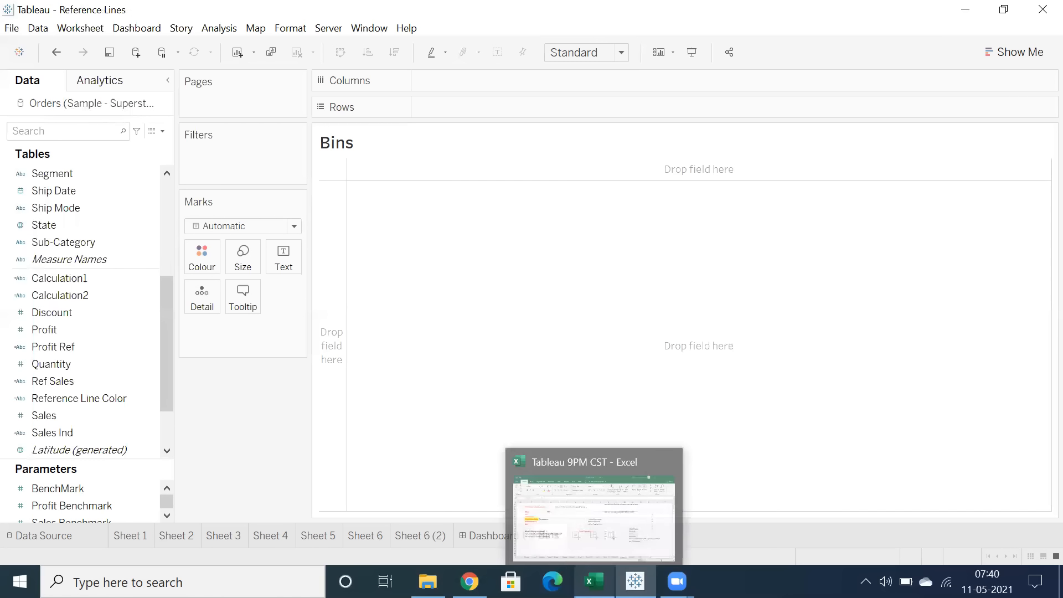
left_click(603, 517)
left_click(349, 422)
type("Age")
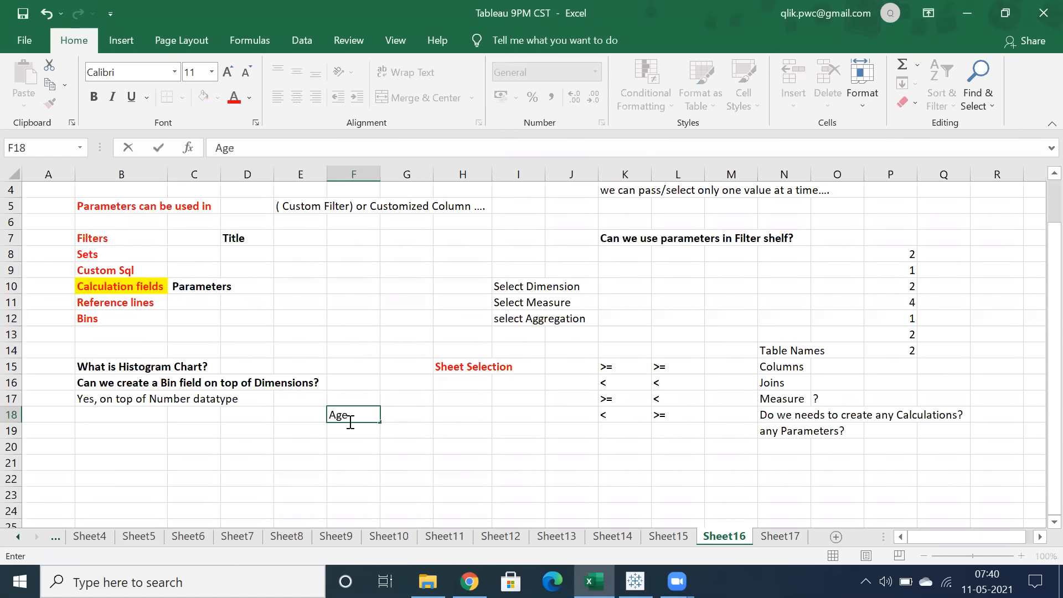
left_click(403, 421)
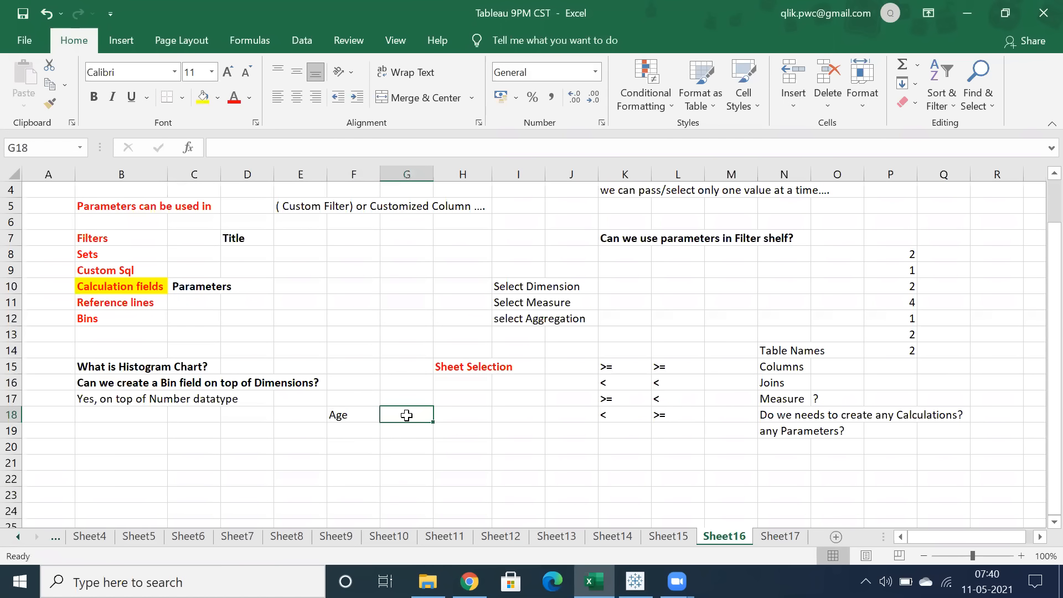
left_click(374, 416)
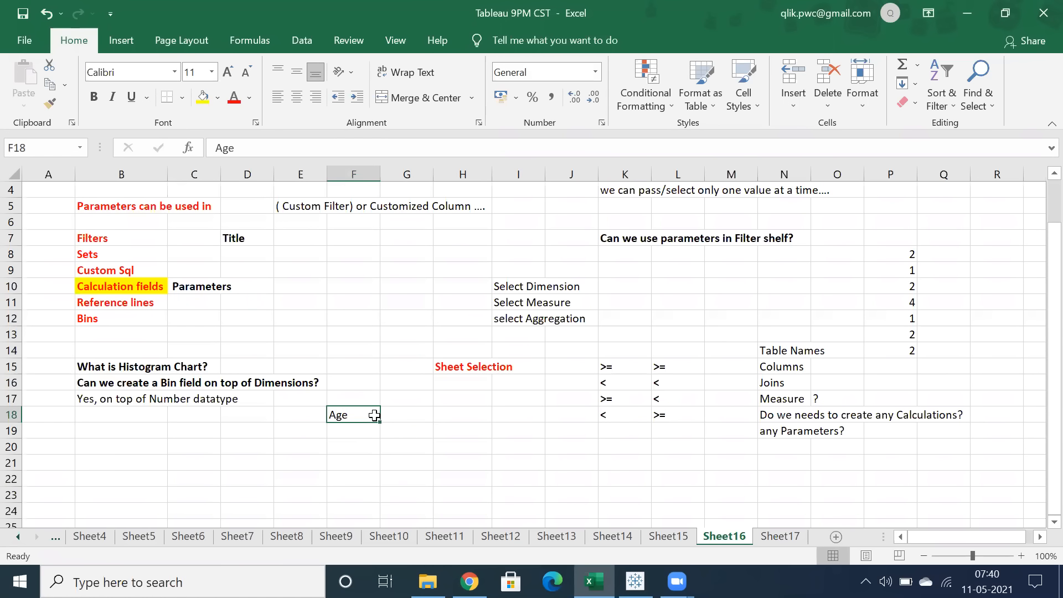
- List the age ranges 0-9 and 10-19 in cells G18 and G19 beside the Age label
left_click(403, 415)
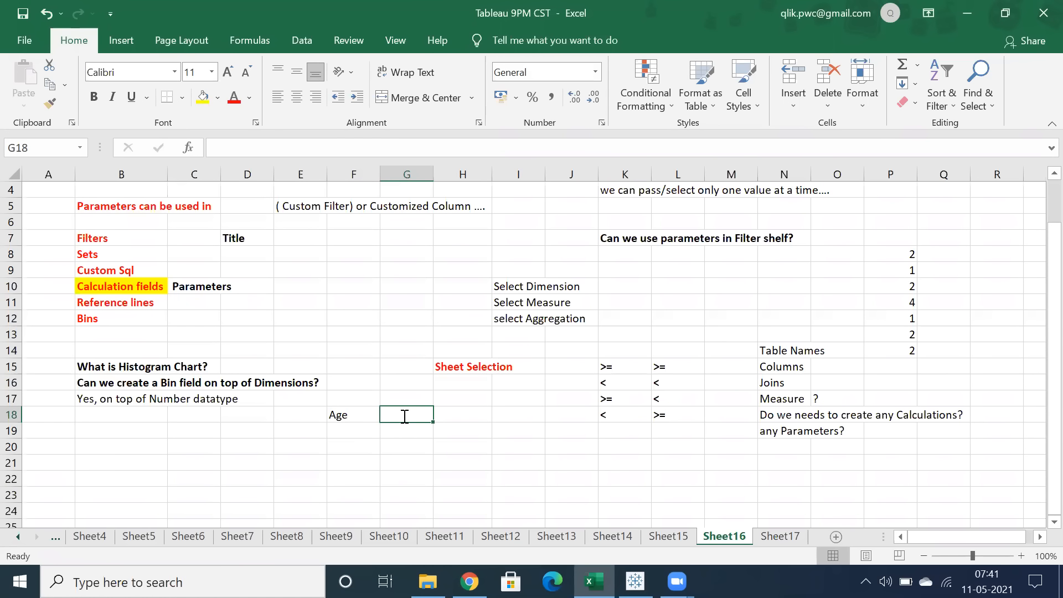
type("0-9")
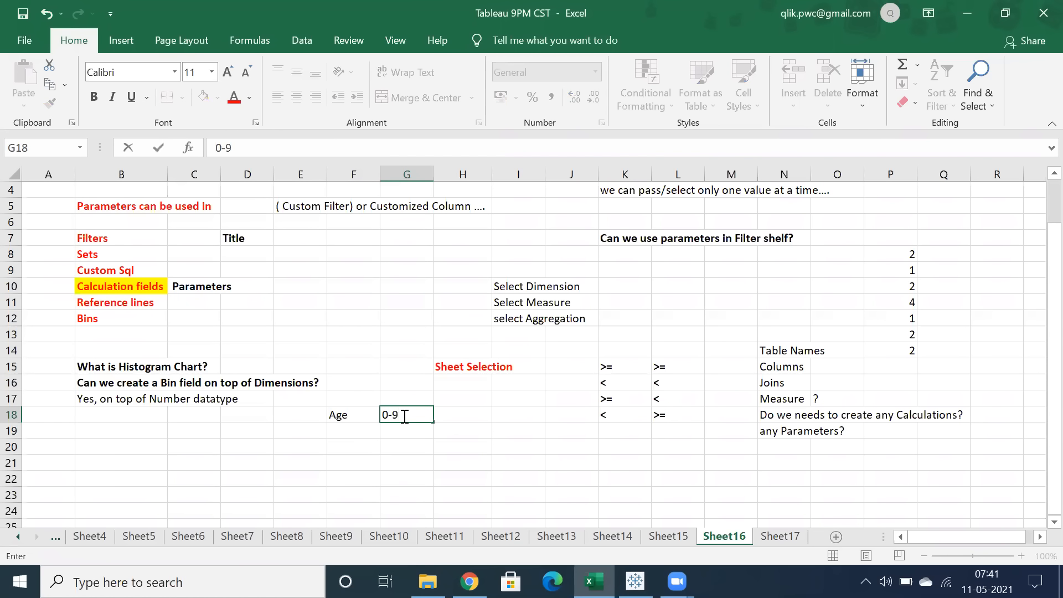
key("Return")
type("10-")
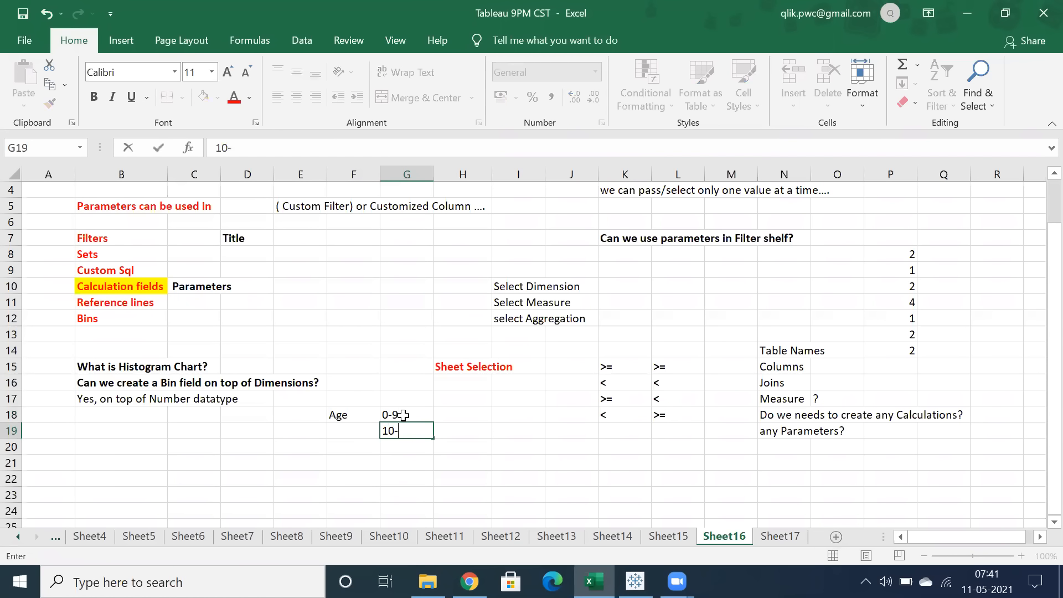
type("19")
key("Return")
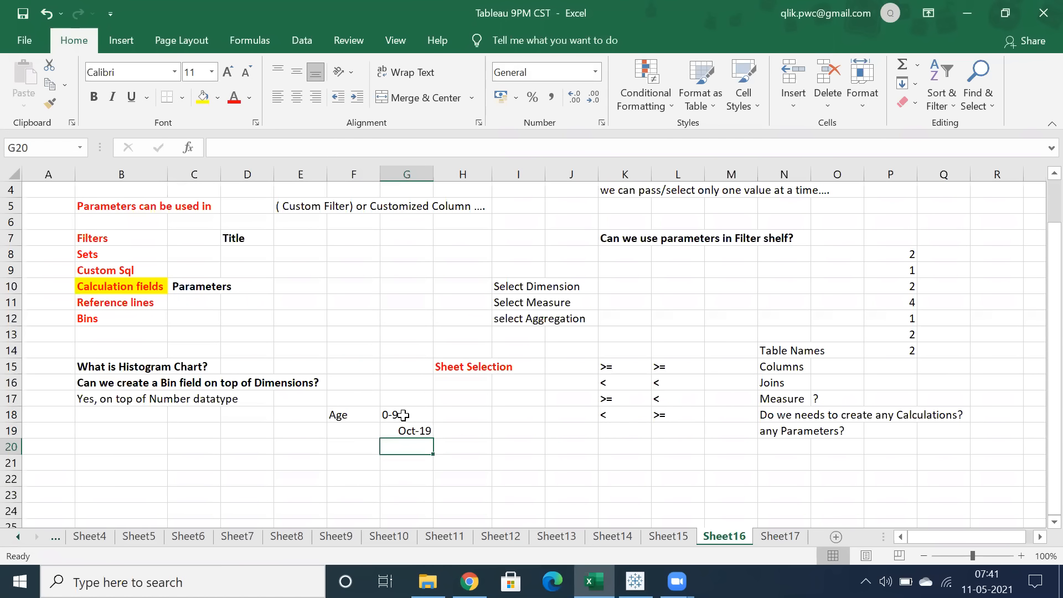
- Enter 20 in cell G20 and re-enter the second age range in G19 as 10-19'
type("20")
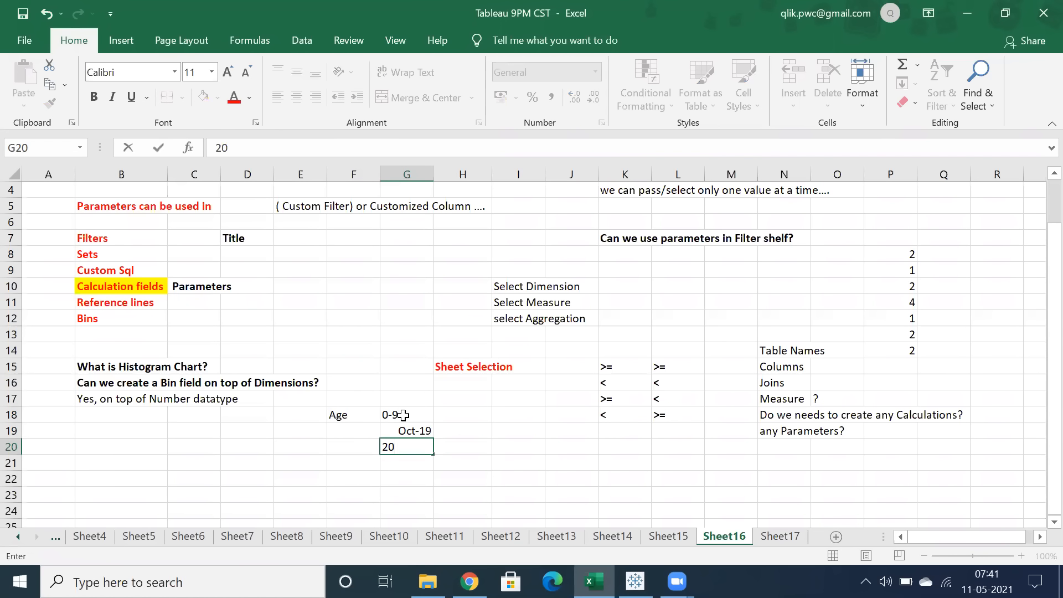
left_click(396, 431)
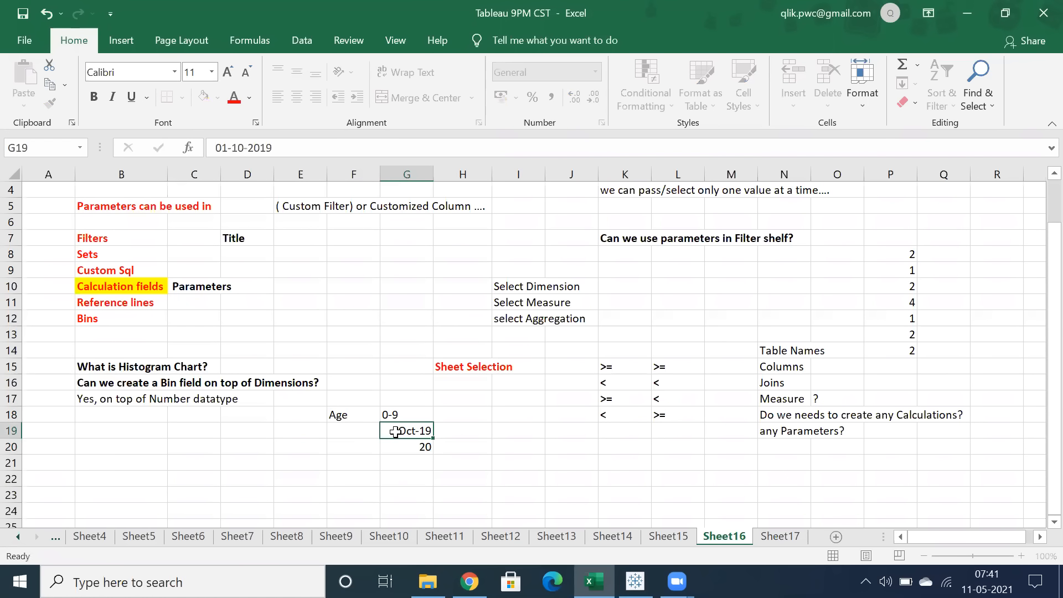
type("10")
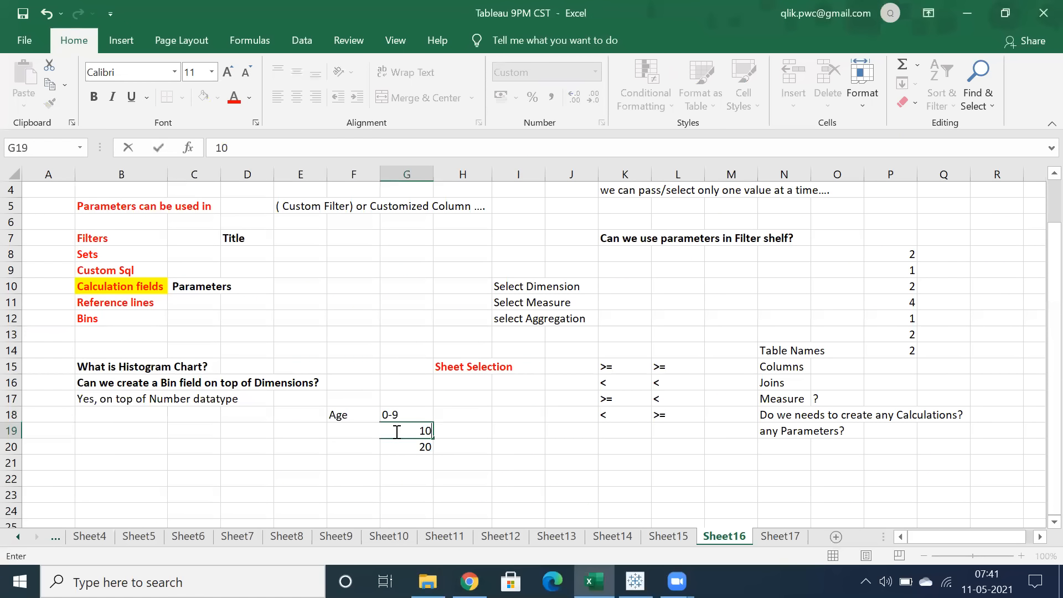
type("-19'")
key("Return")
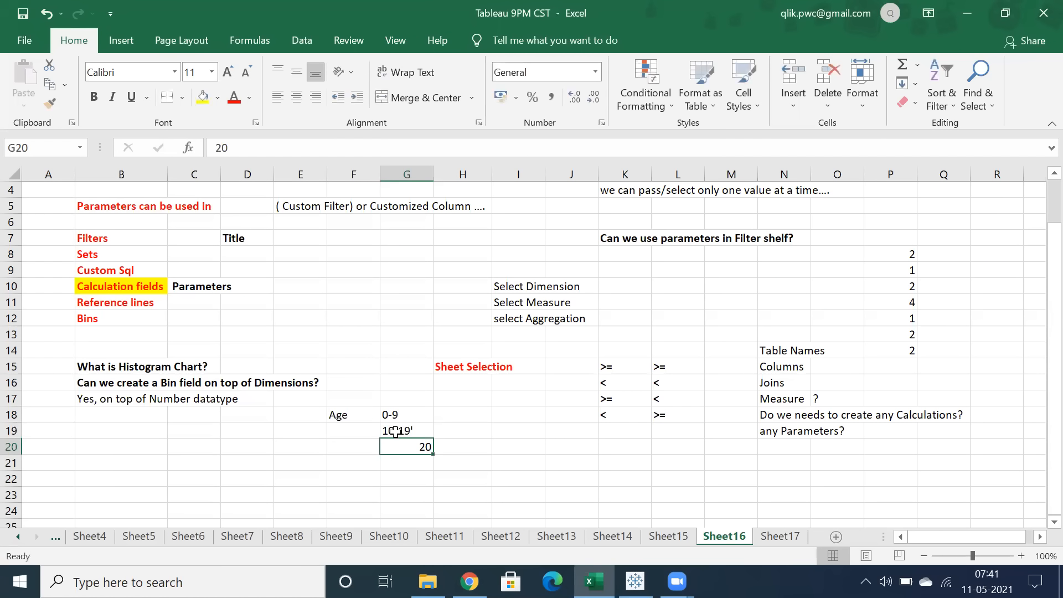
- Set cell G20 to 20-29' and enter 30-39' in G21 to continue the age ranges
type("-")
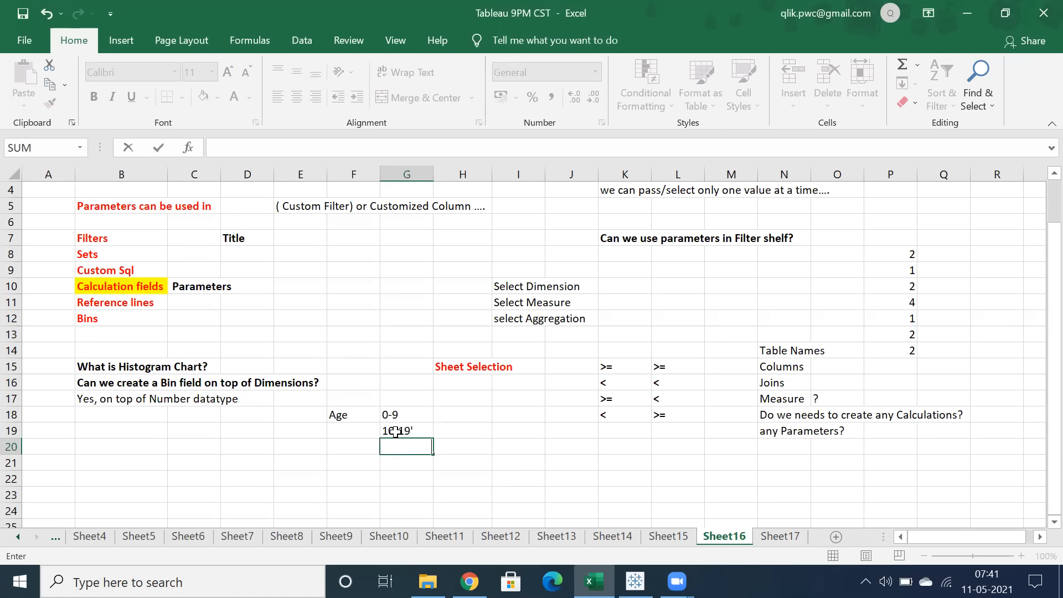
type("20-29'")
key("Return")
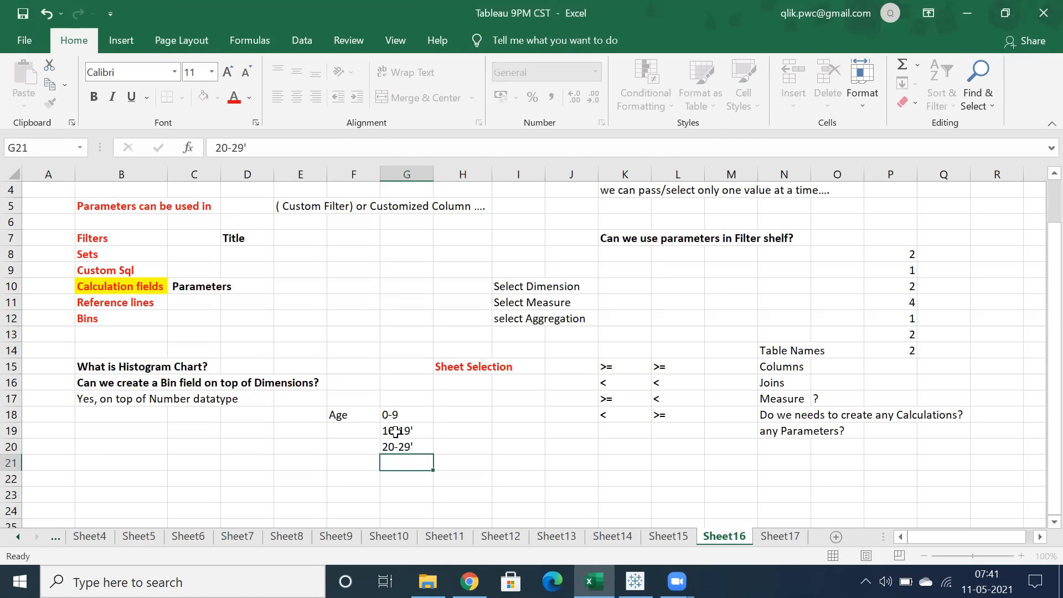
type("30-39'")
key("Return")
scroll(395, 431, "down", 2)
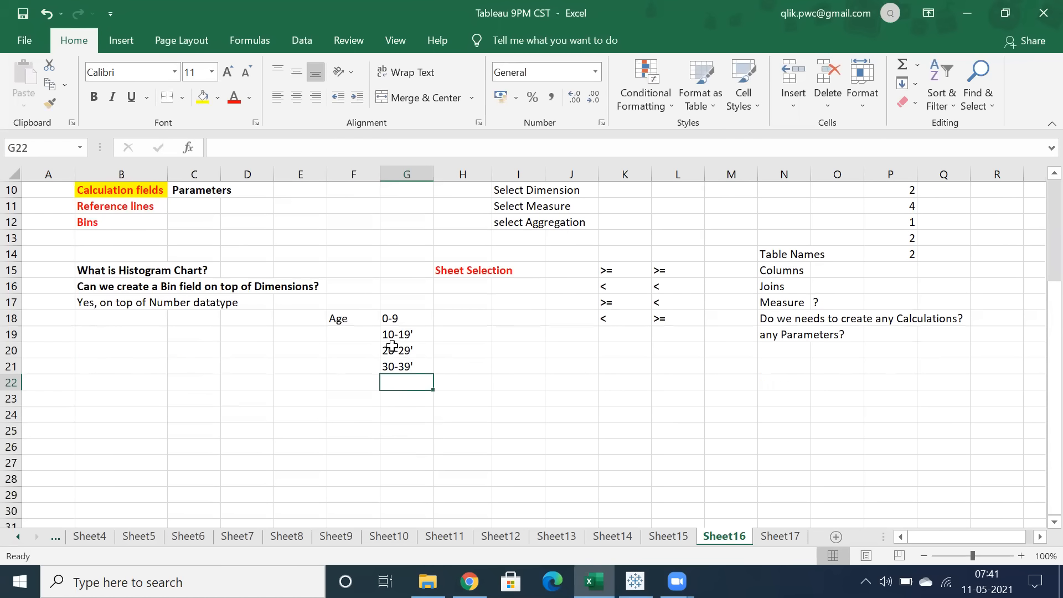
left_click(406, 314)
left_click_drag(406, 314, 395, 420)
left_click(395, 419)
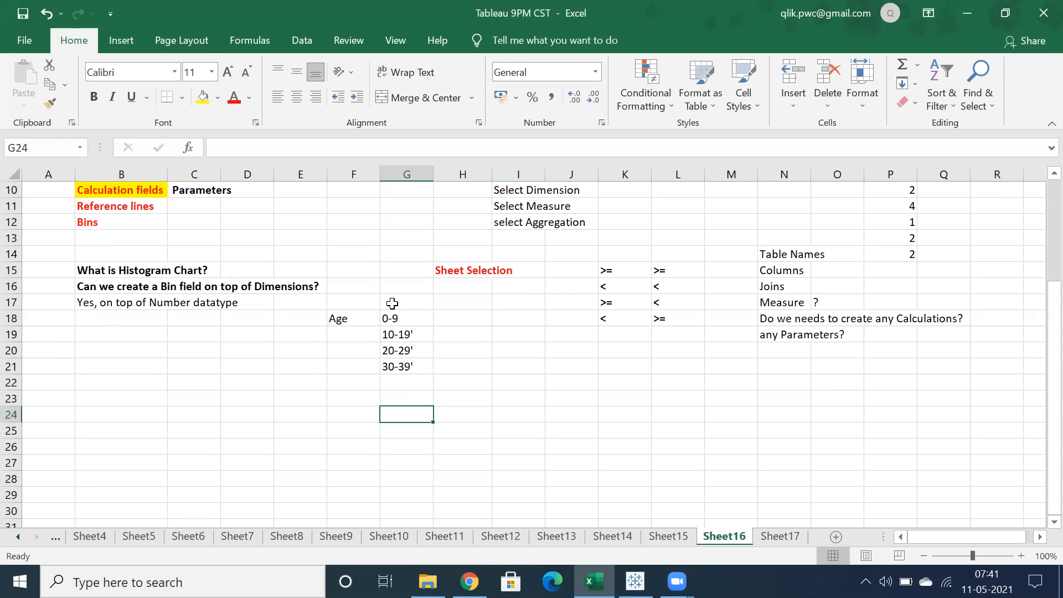
left_click_drag(391, 306, 408, 382)
left_click(335, 322)
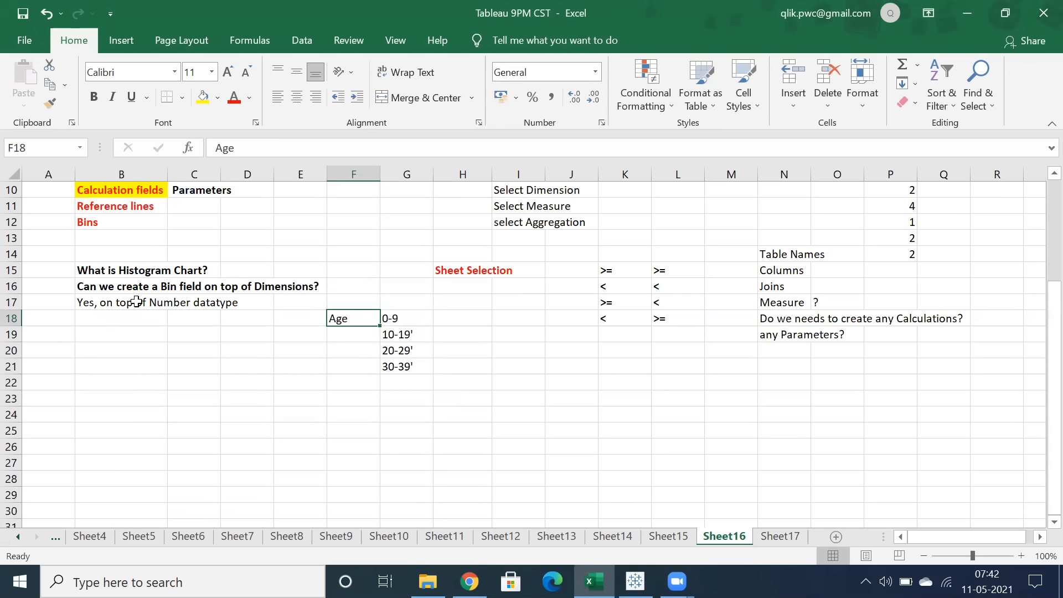
left_click(102, 226)
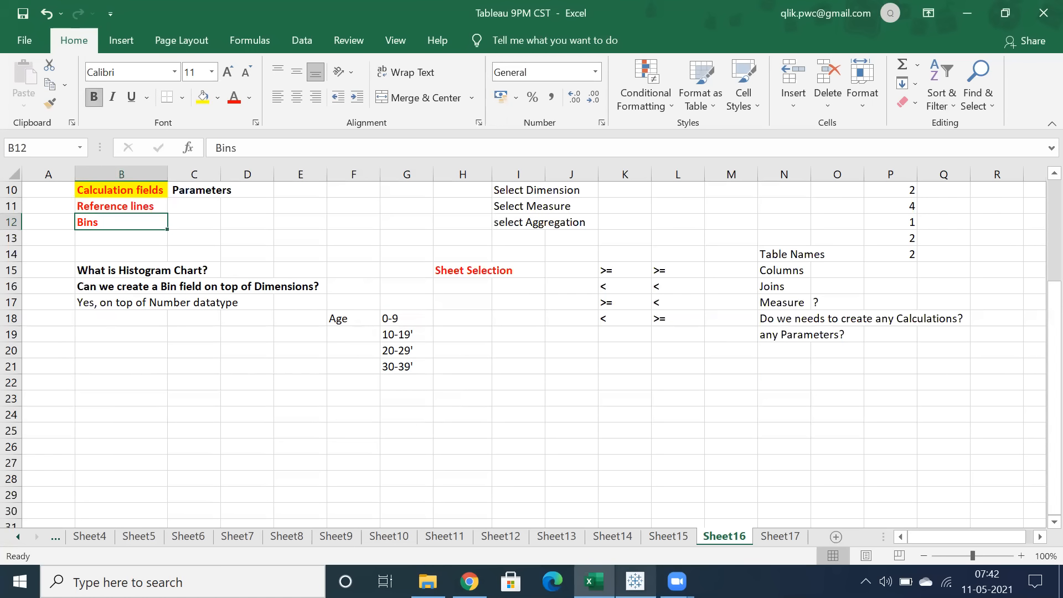
- Switch to Tableau and create a bin field from the Sales measure with a bin size of 1000
left_click(635, 581)
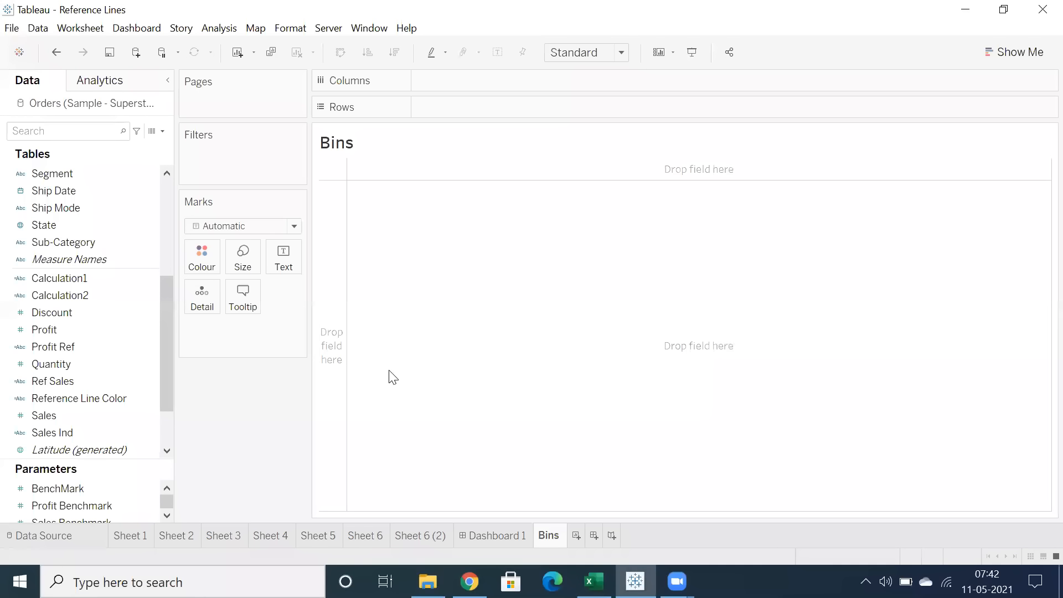
right_click(71, 416)
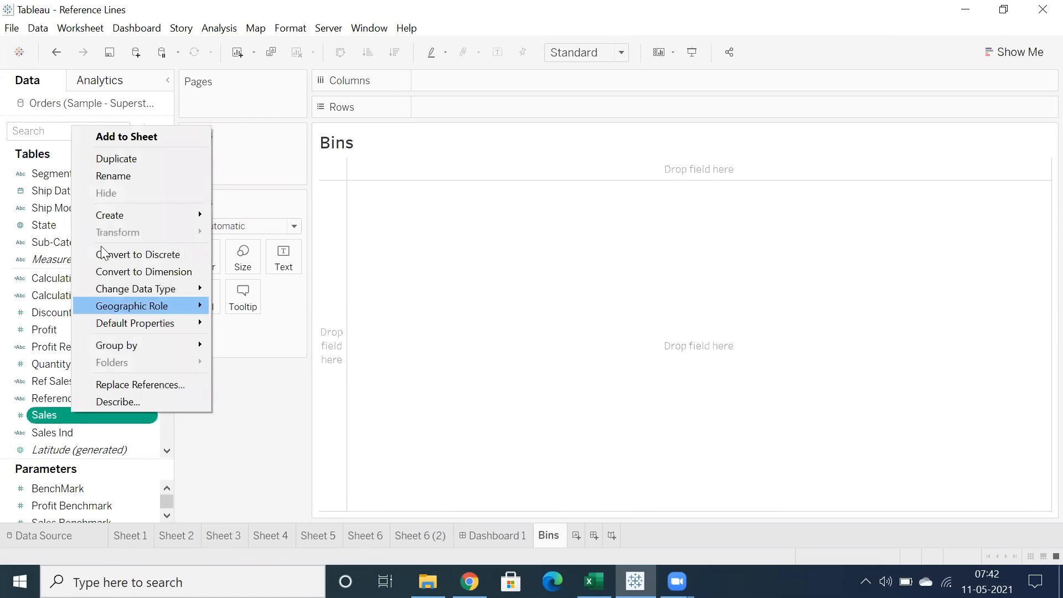
mouse_move(116, 216)
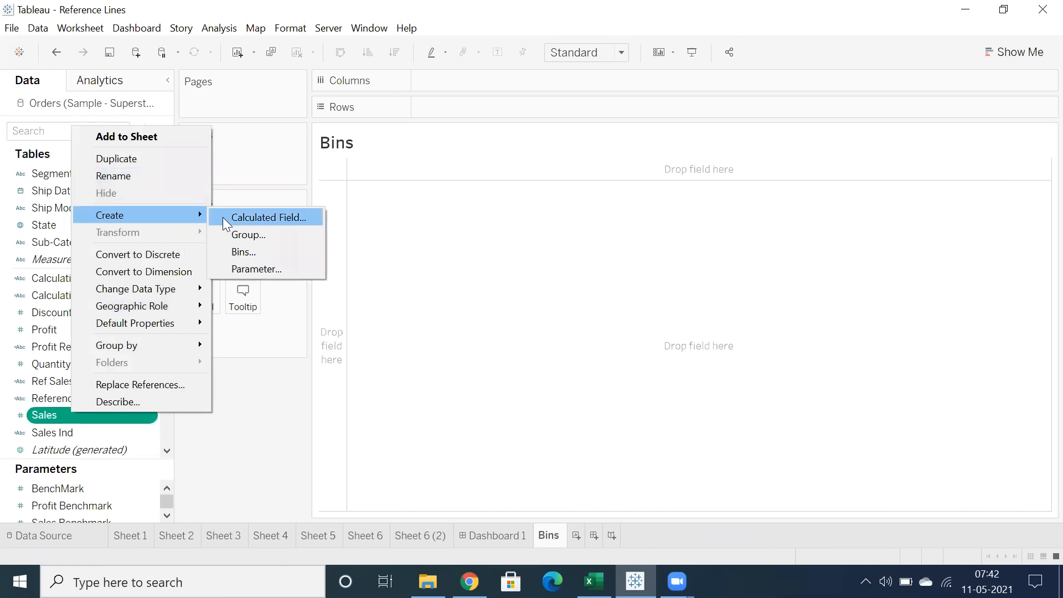
left_click(261, 251)
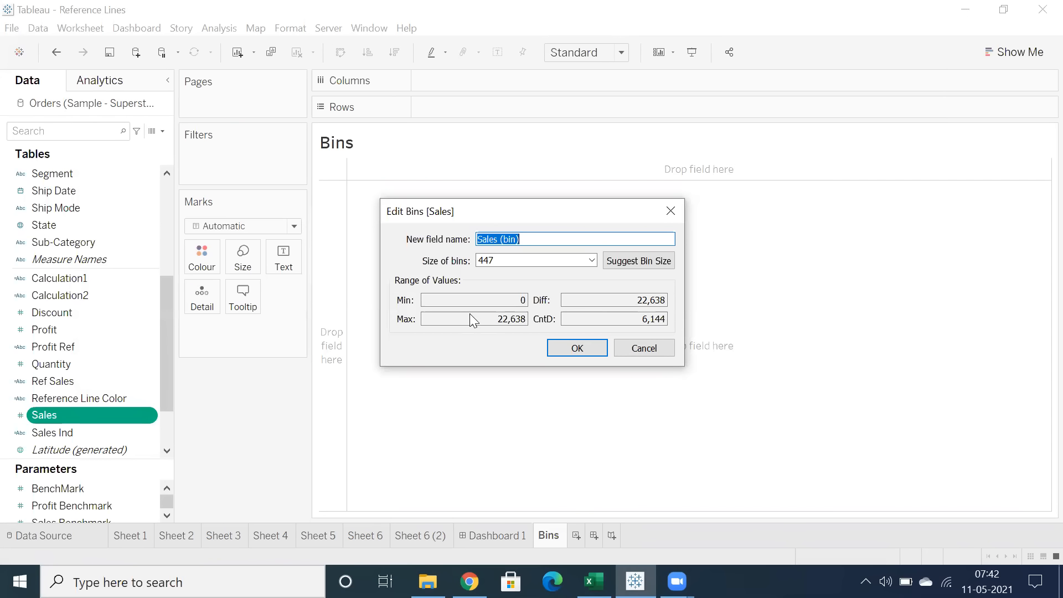
left_click(518, 320)
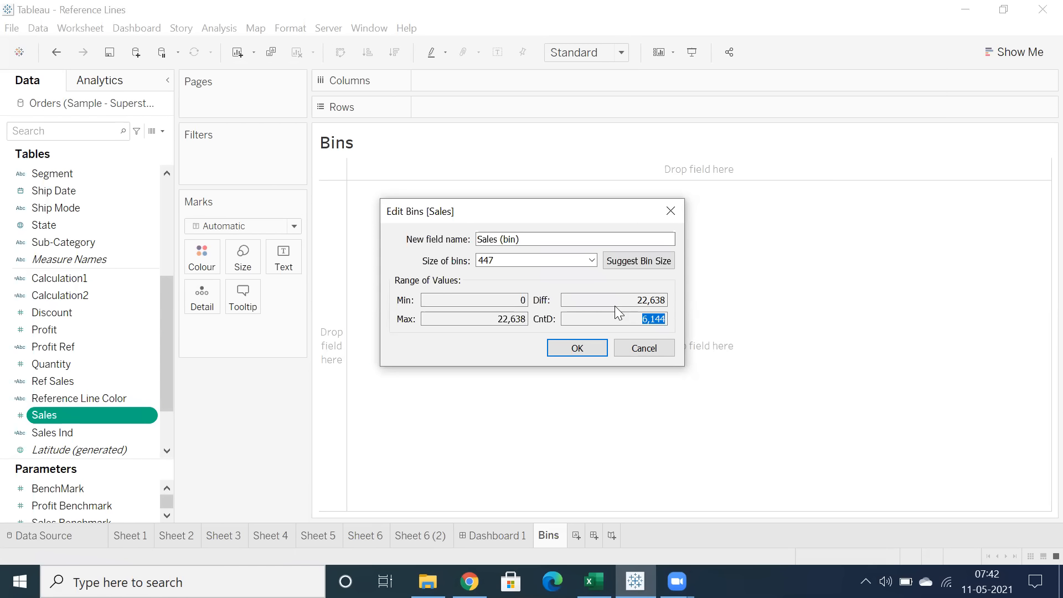
left_click(592, 261)
left_click(526, 273)
type("1000")
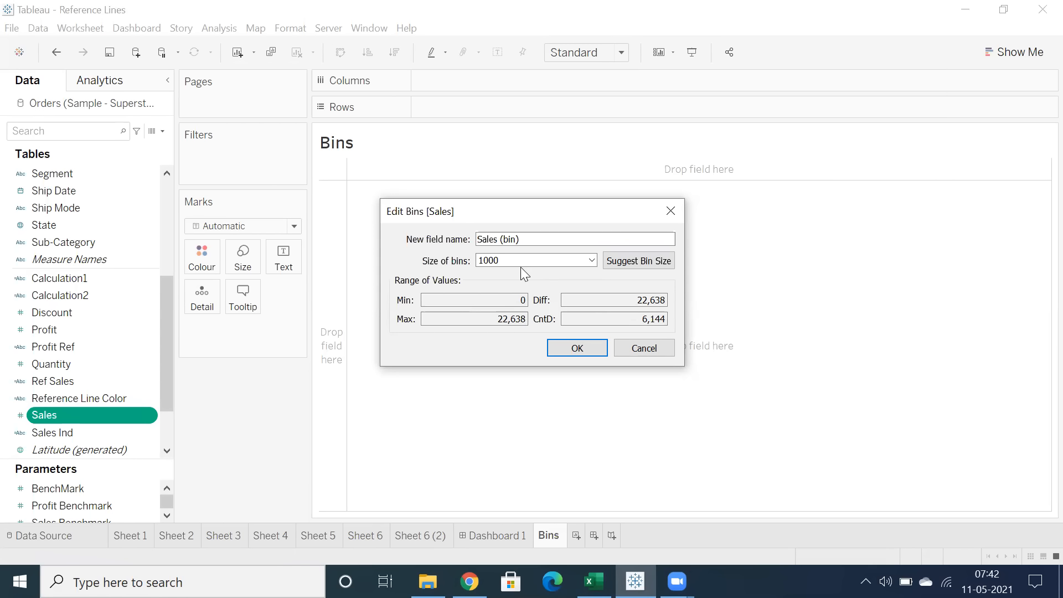
left_click(575, 352)
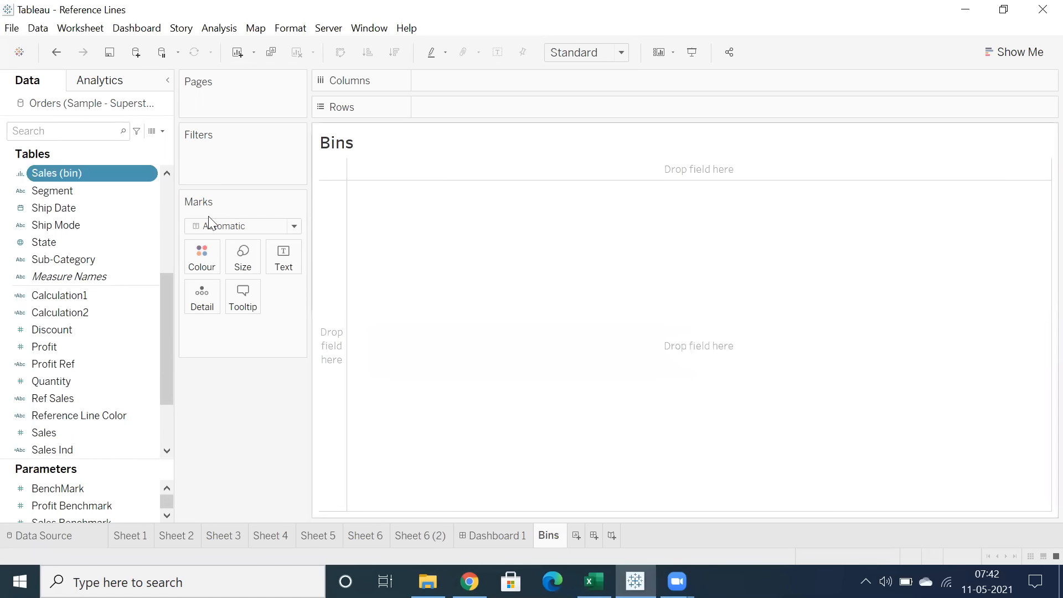
- Open the Sales (bin) field for editing, check its bin size setting, and close it without changes
left_click(166, 226)
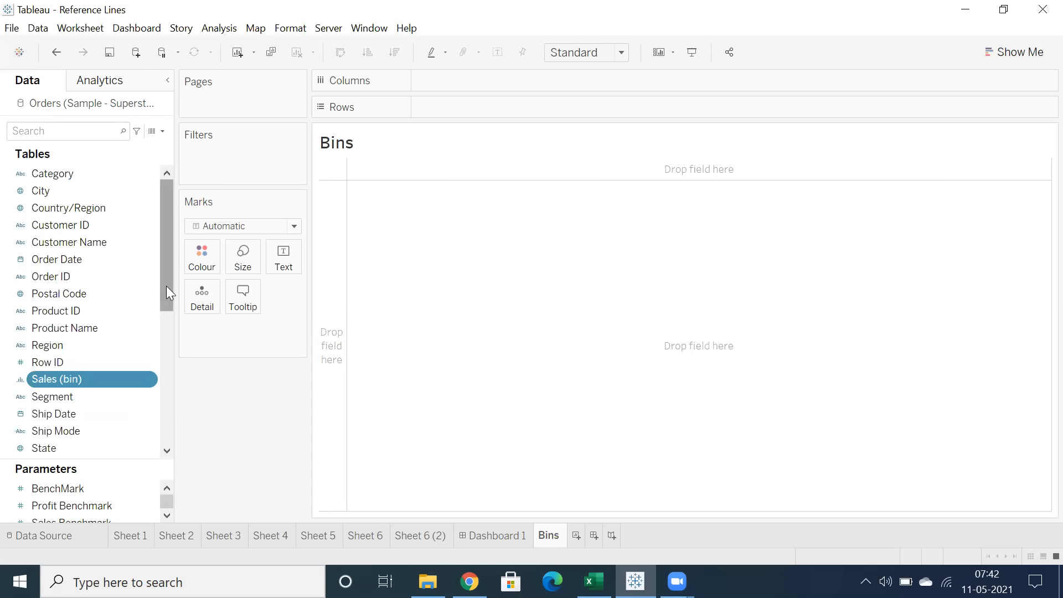
right_click(89, 378)
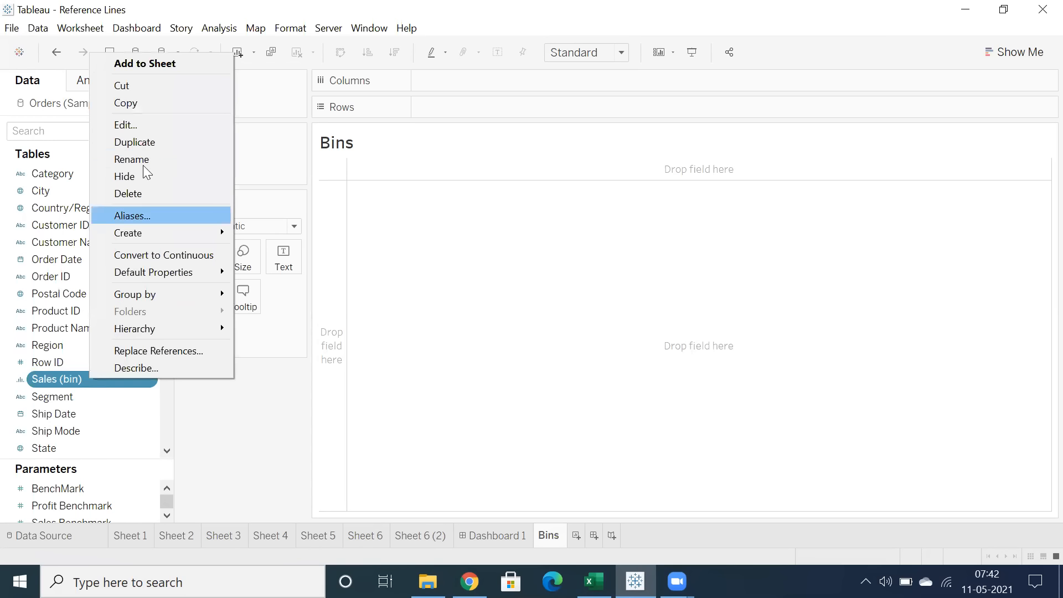
left_click(143, 125)
left_click_drag(510, 260, 465, 259)
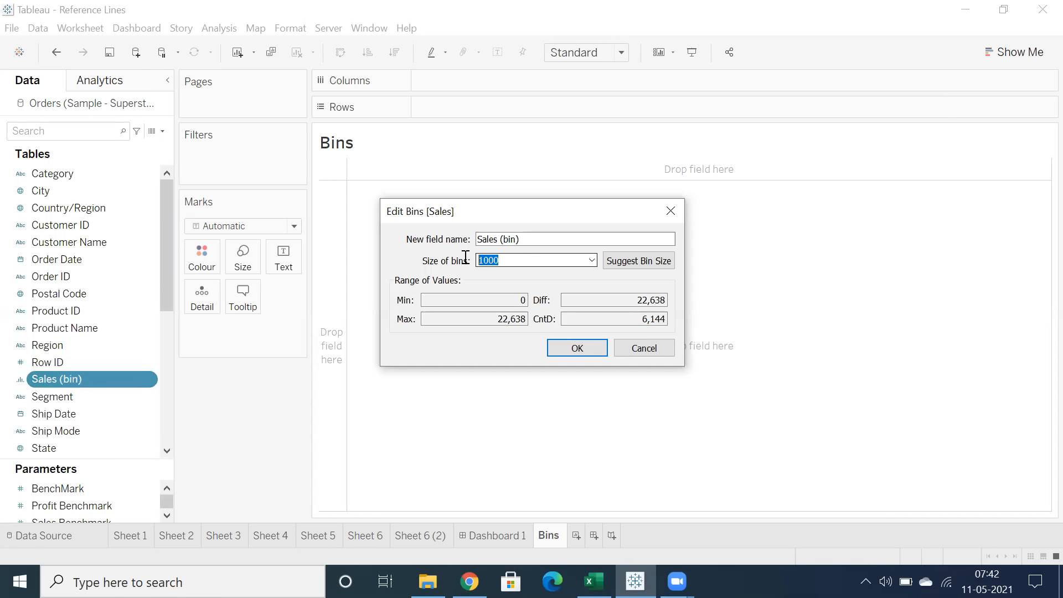
left_click(671, 210)
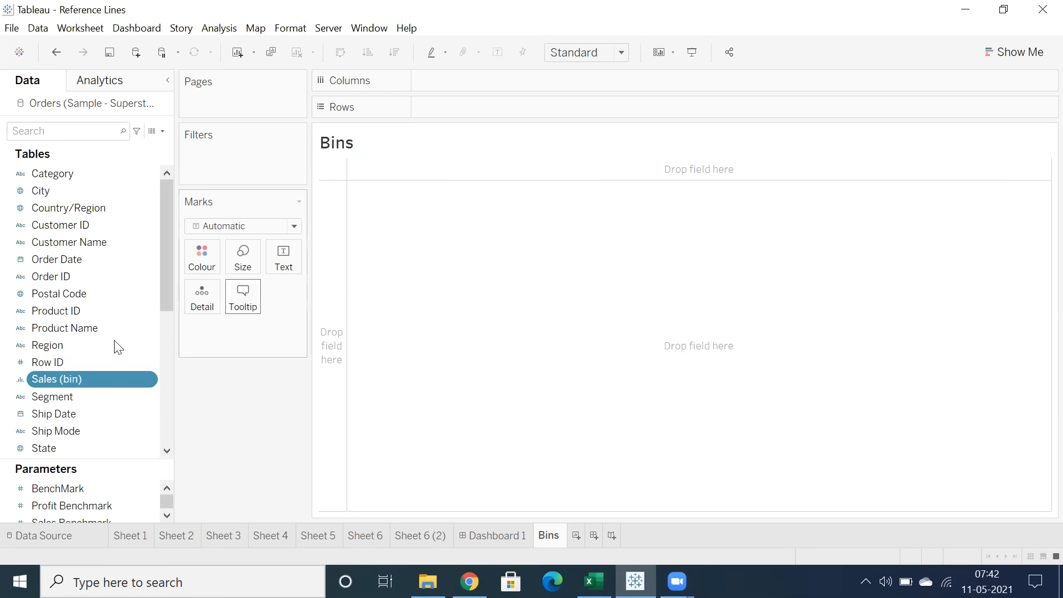
- Place Sales (bin) on Rows of the Bins sheet, widen its header column, and highlight the 22K and 0K bins
left_click_drag(68, 381, 509, 109)
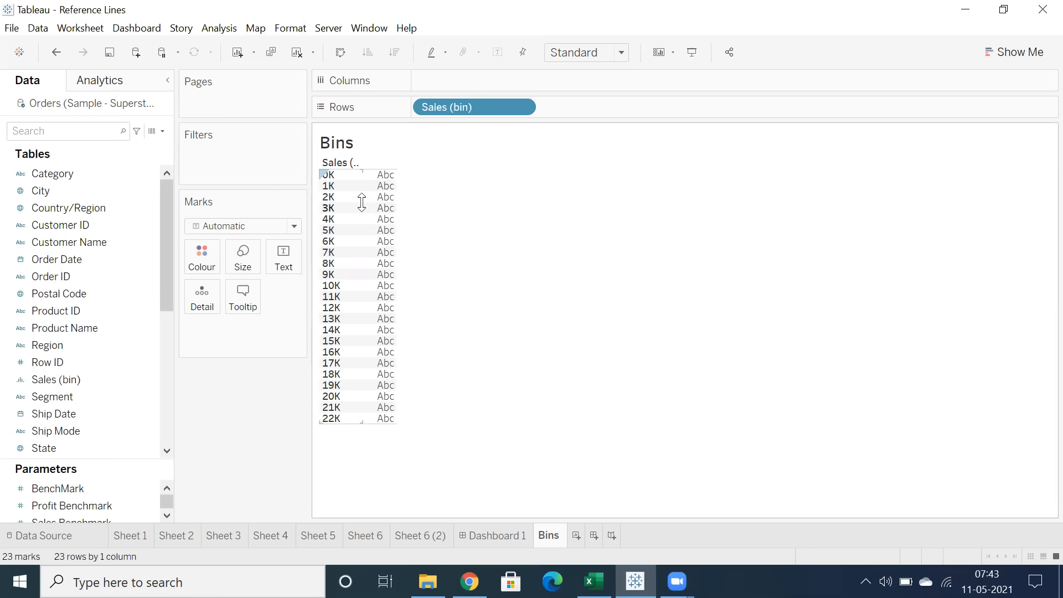
left_click_drag(363, 202, 439, 210)
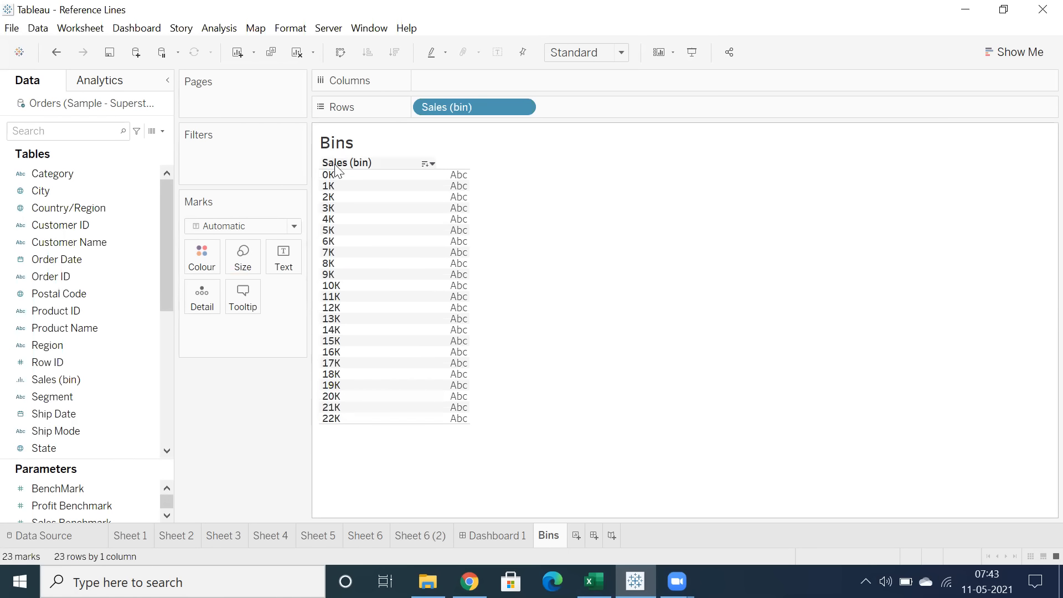
left_click(340, 420)
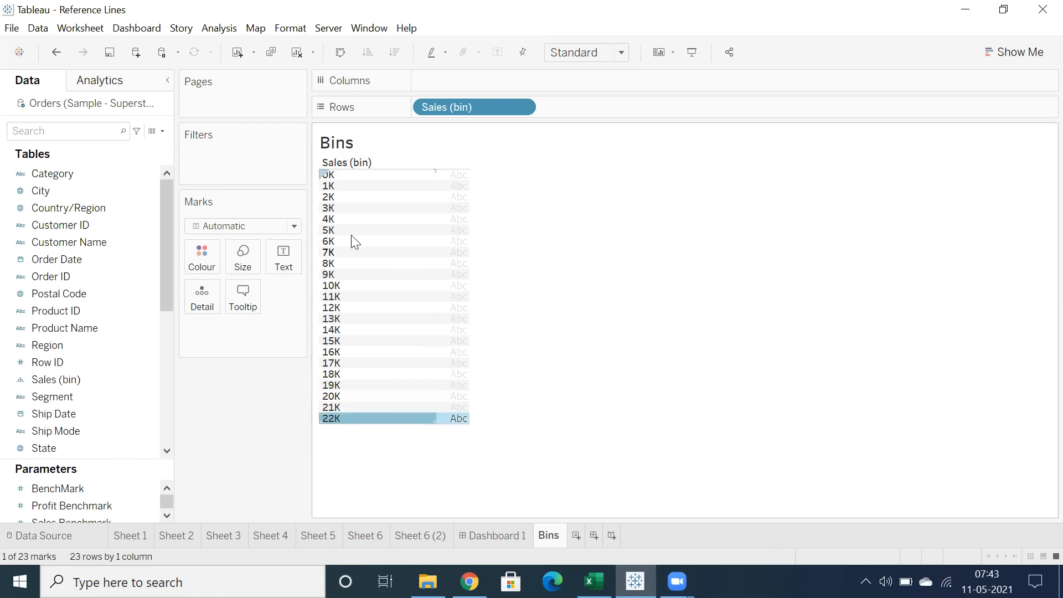
left_click(340, 176)
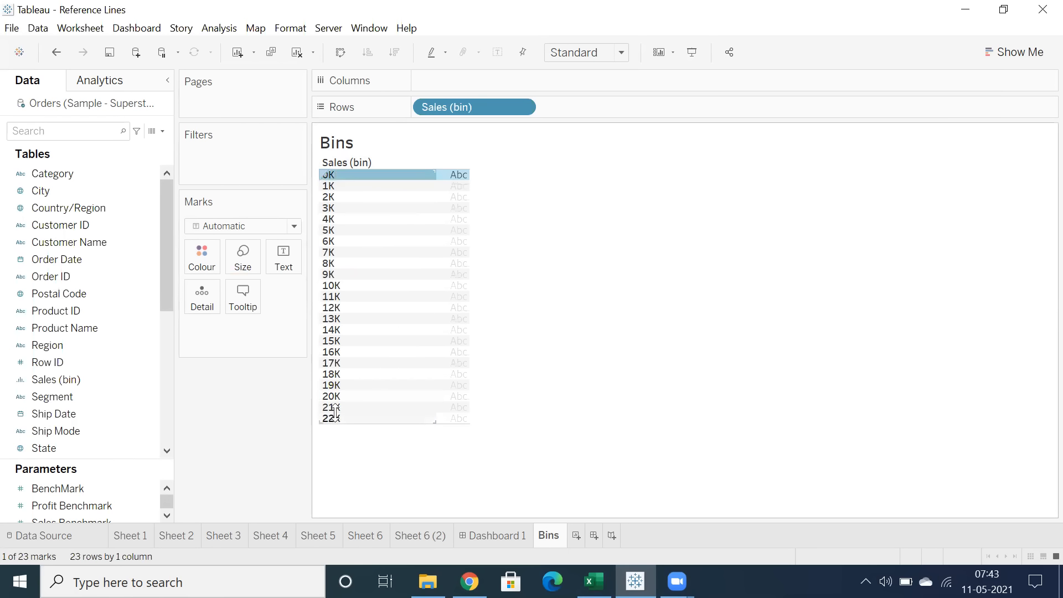
- Add a new worksheet and plot the Sales measure on Rows as a vertical bar
left_click(575, 538)
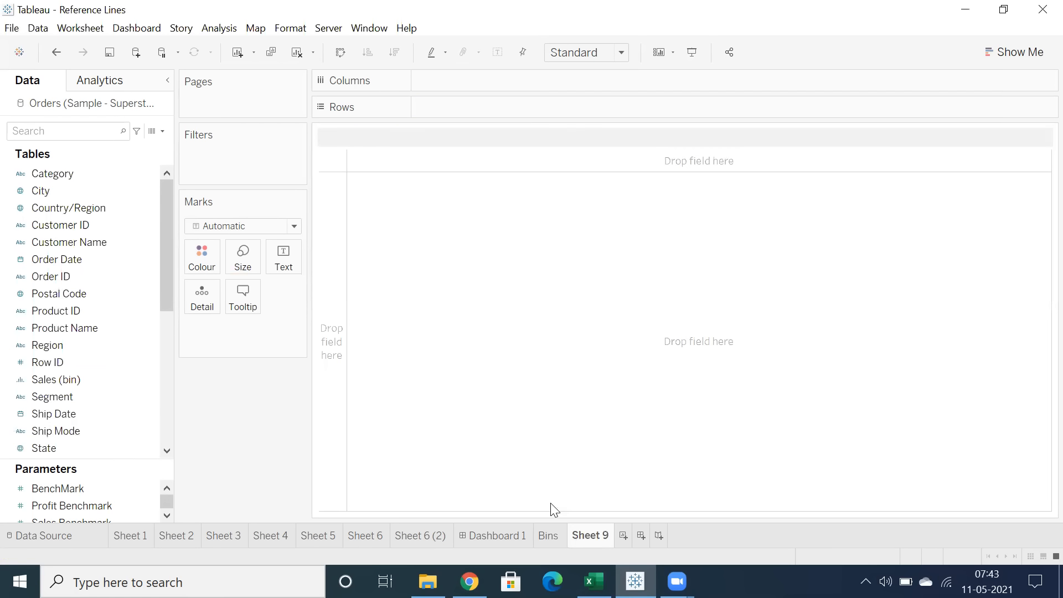
scroll(72, 420, "down", 4)
double_click(61, 432)
right_click(388, 143)
left_click(421, 186)
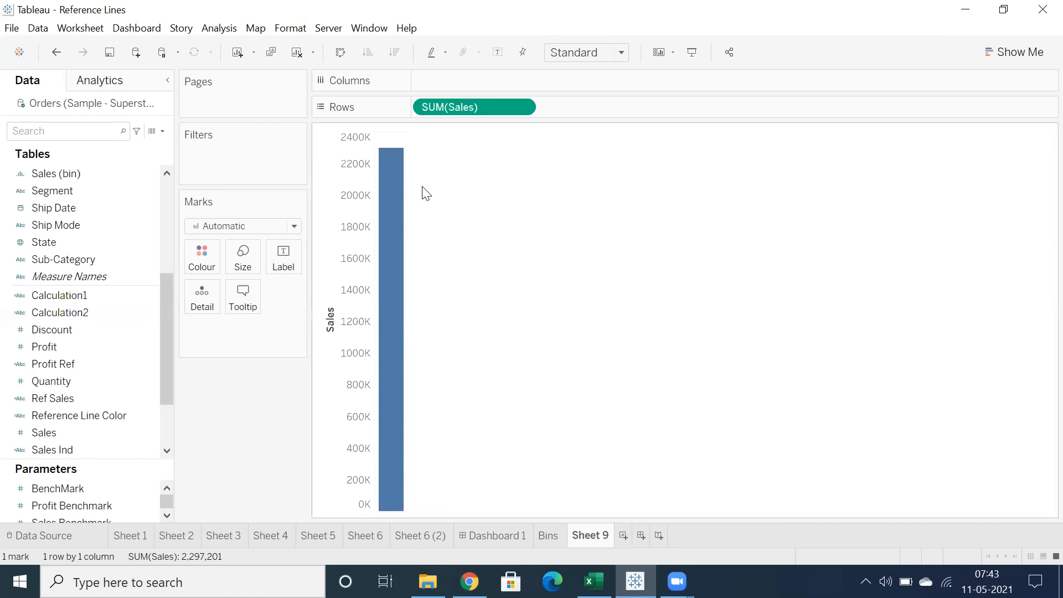
- Turn off measure aggregation so the new sheet plots individual Sales values
left_click(221, 31)
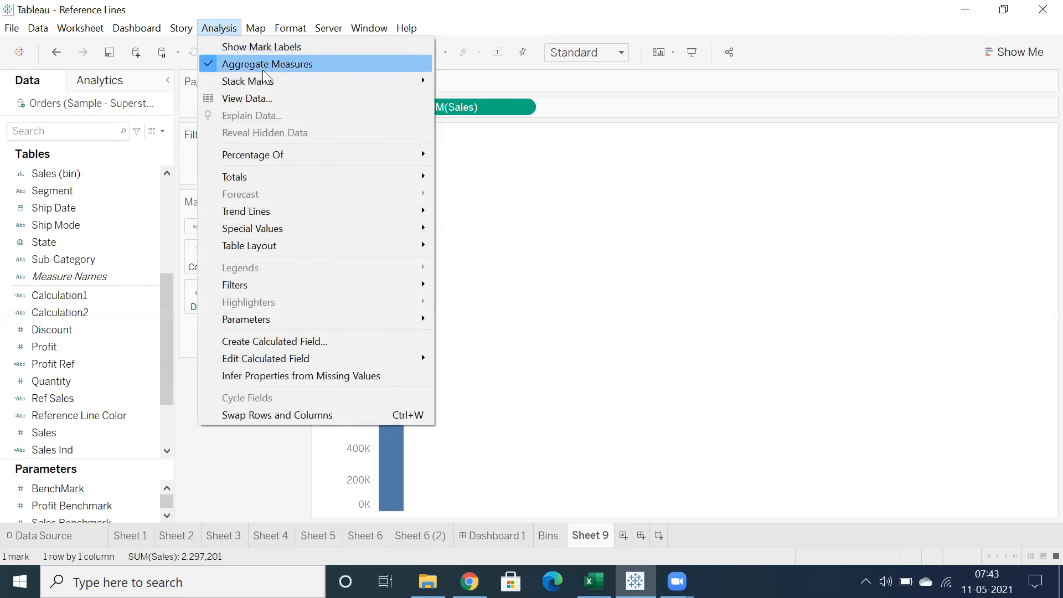
left_click(463, 165)
left_click(61, 431)
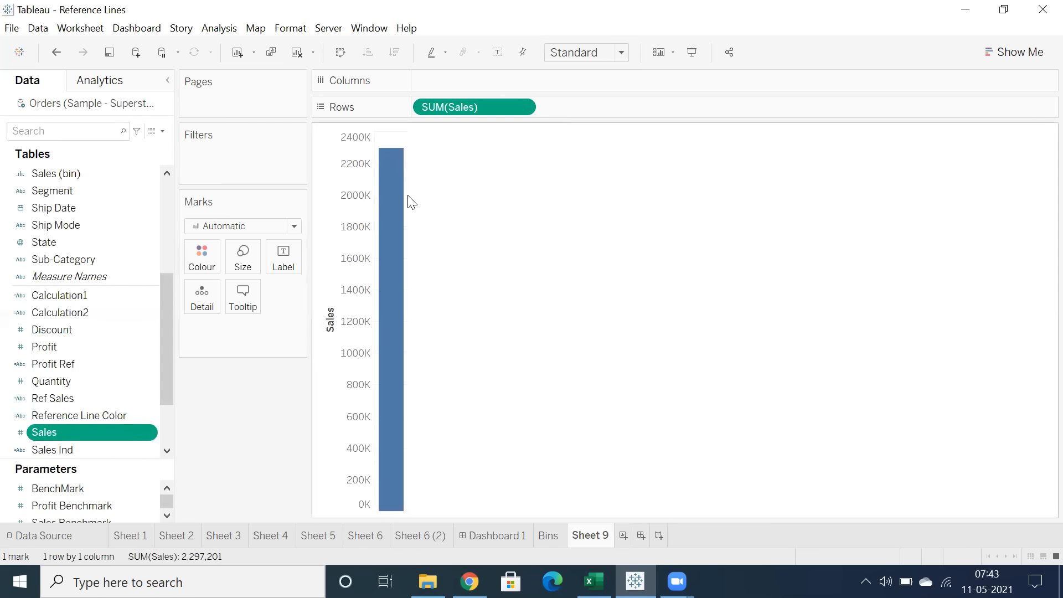
mouse_move(385, 159)
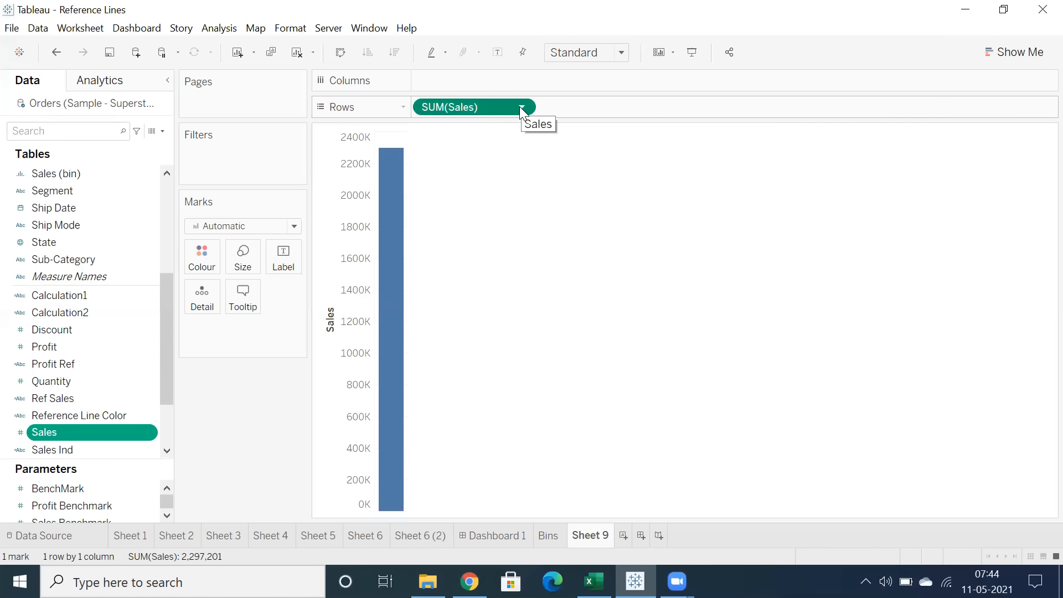
left_click(227, 30)
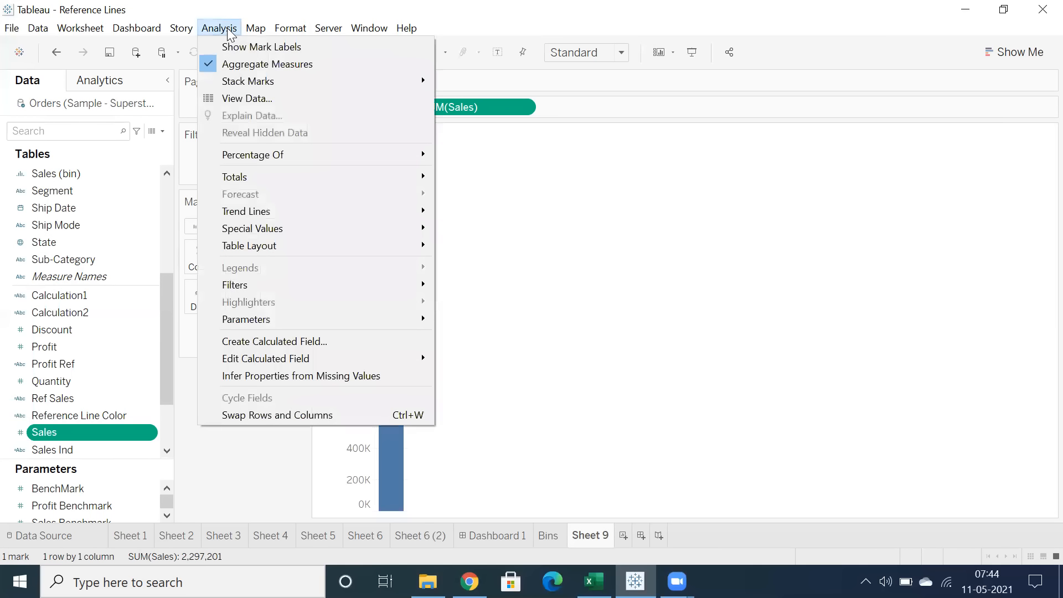
left_click(239, 65)
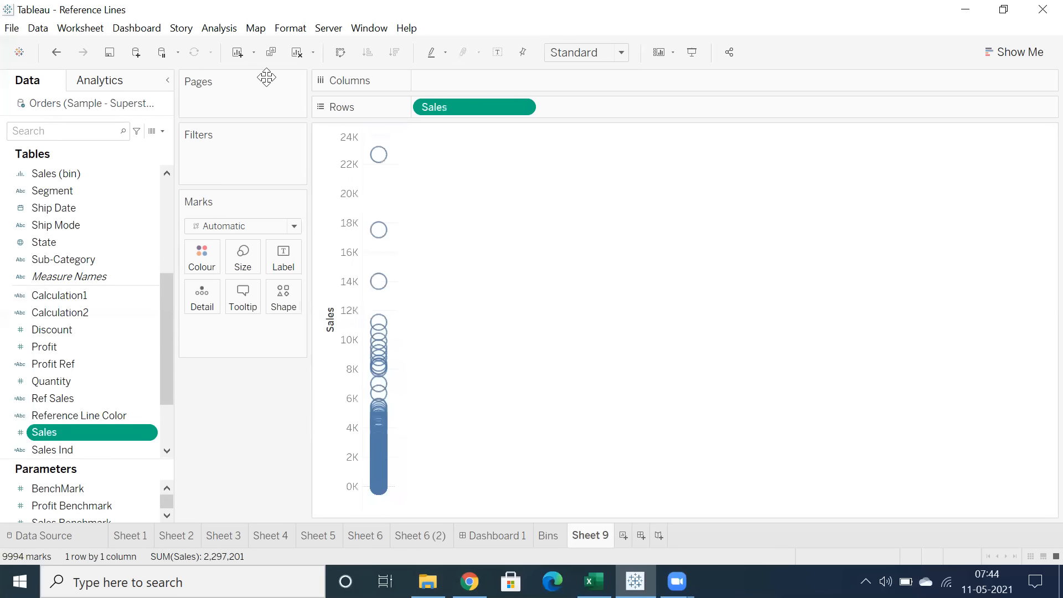
- View the suggested chart types, remove Sales from Rows, and close the suggestions
left_click(1010, 53)
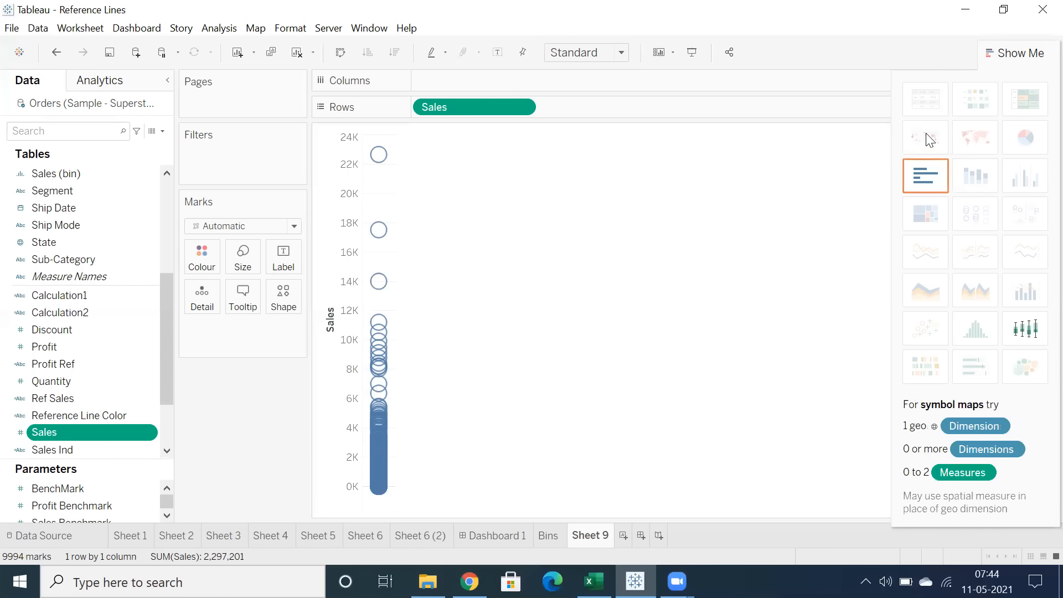
left_click_drag(450, 108, 201, 416)
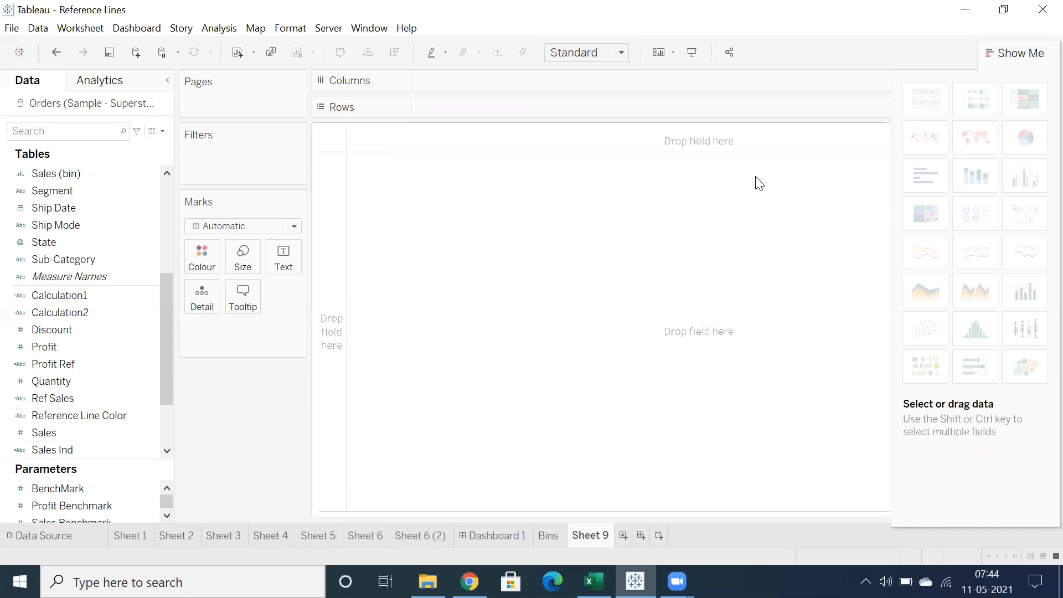
left_click(1006, 54)
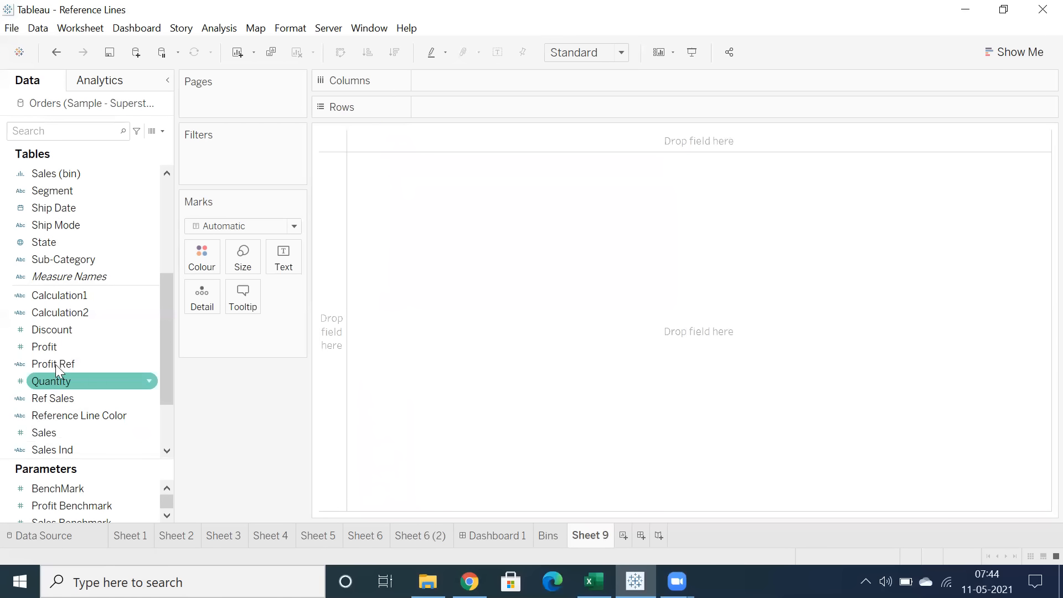
- Undo the renewed placement of Sales on Rows and display the Sales values as text marks instead
left_click_drag(63, 429, 371, 310)
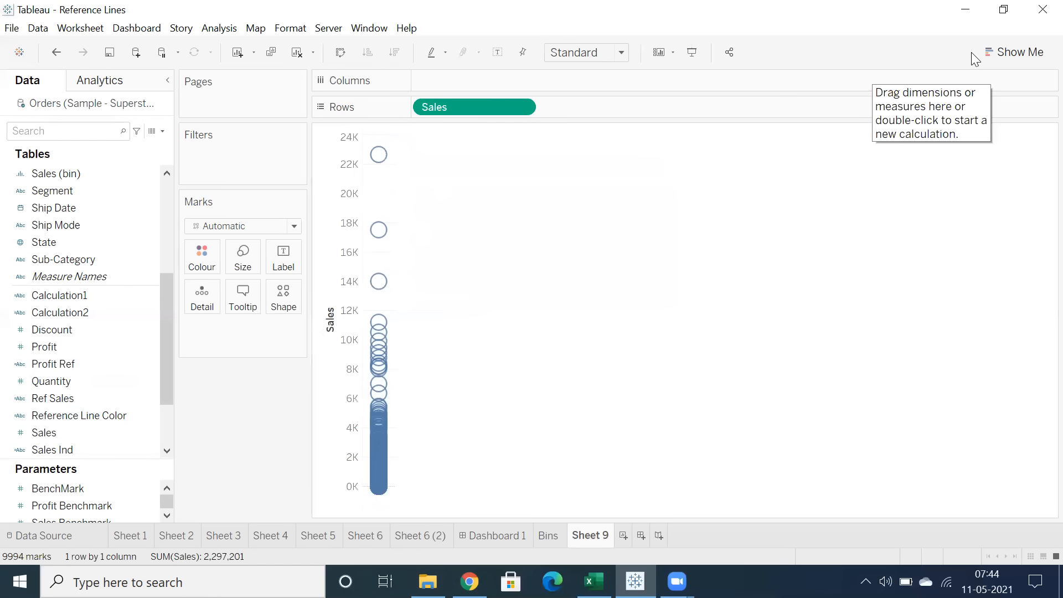
left_click(57, 53)
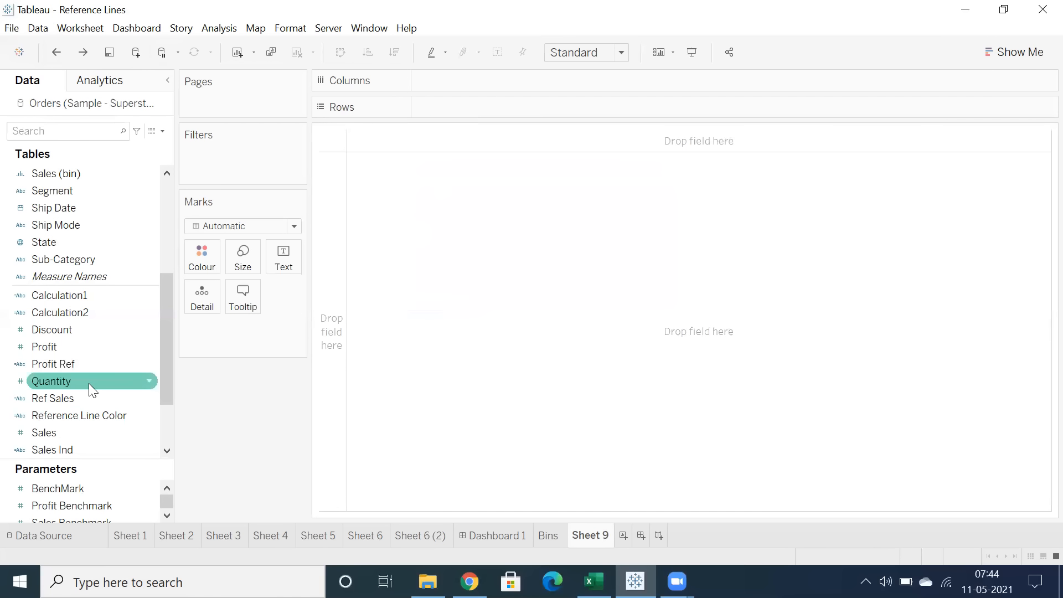
left_click_drag(72, 426, 281, 269)
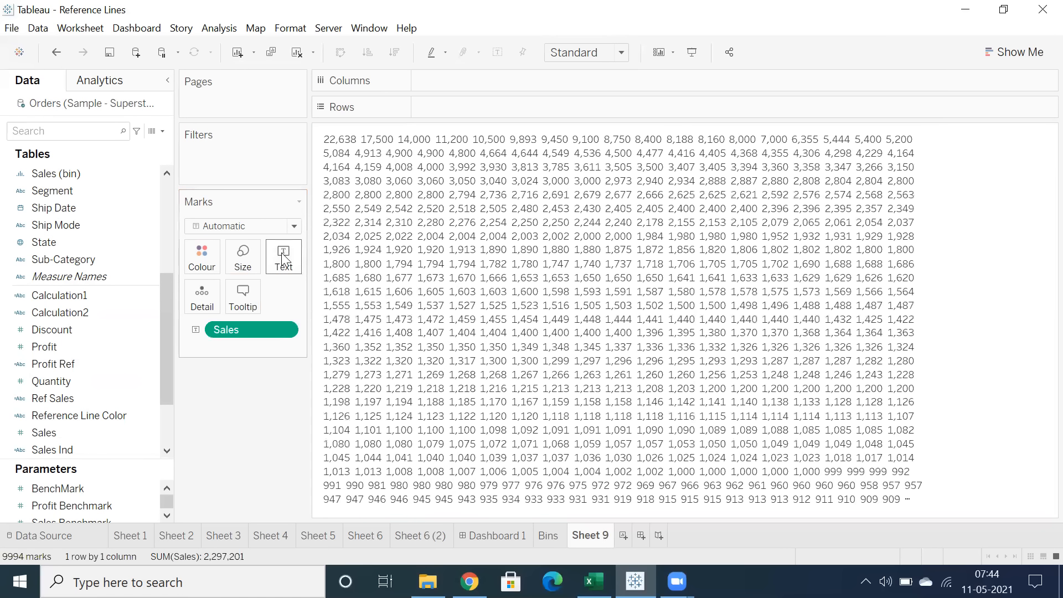
- Turn measure aggregation on to view the total Sales figure, and turn it off again to list the individual values
left_click(224, 31)
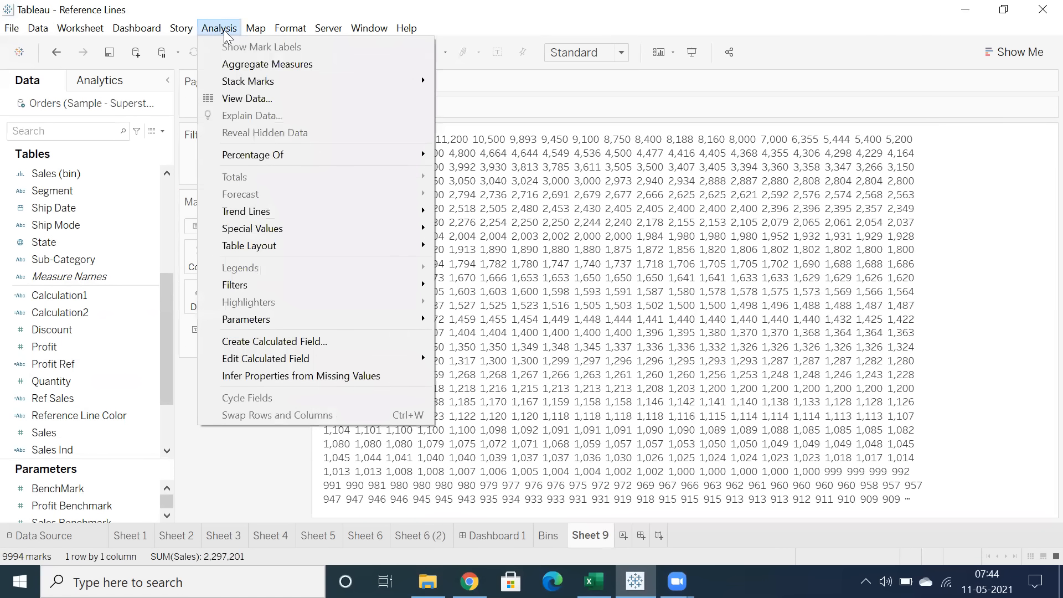
left_click(218, 65)
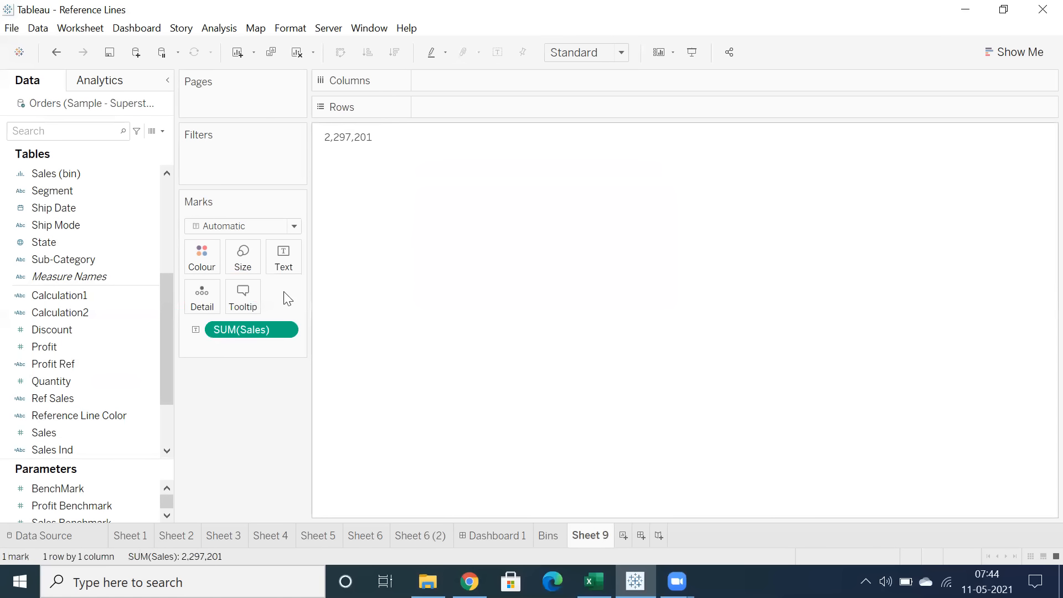
mouse_move(367, 140)
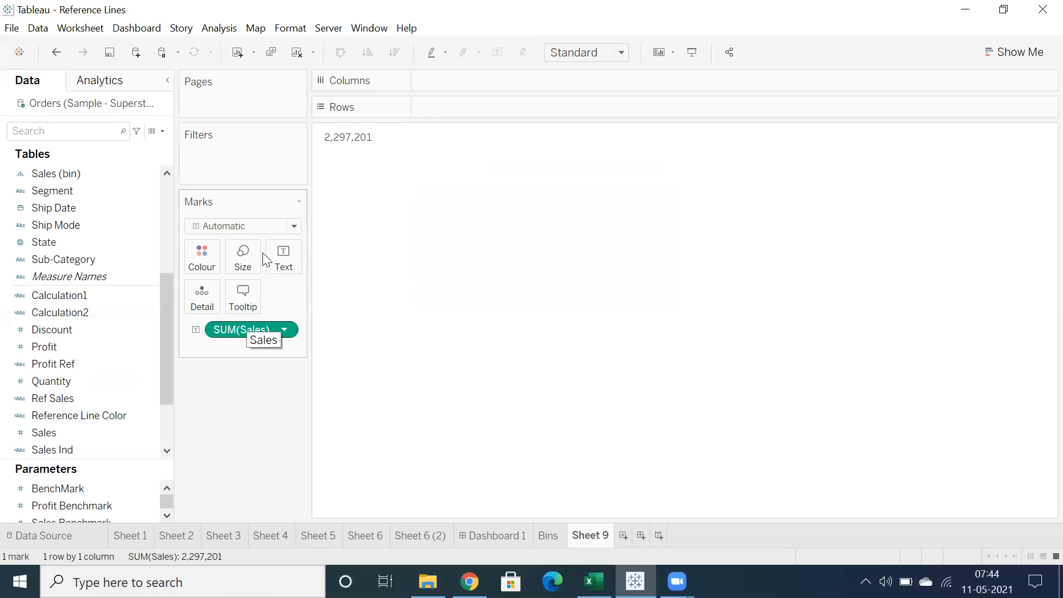
mouse_move(328, 145)
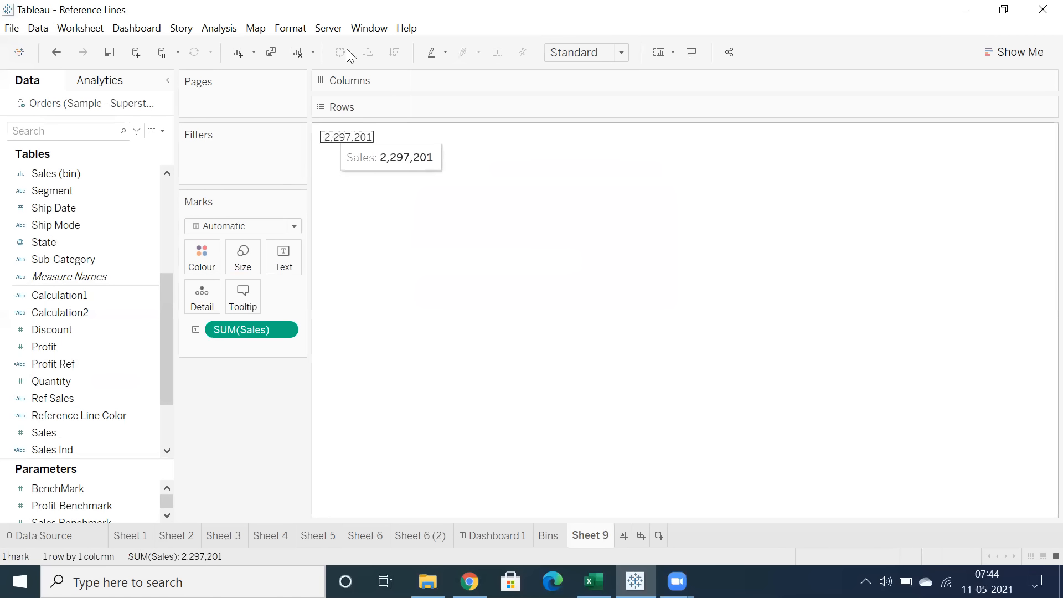
left_click(216, 33)
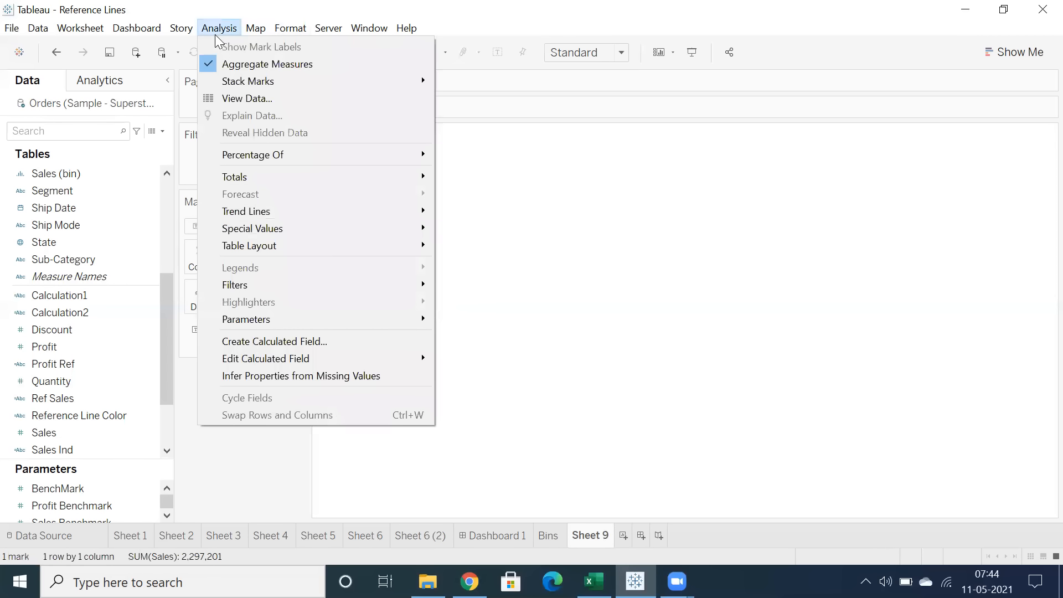
left_click(226, 65)
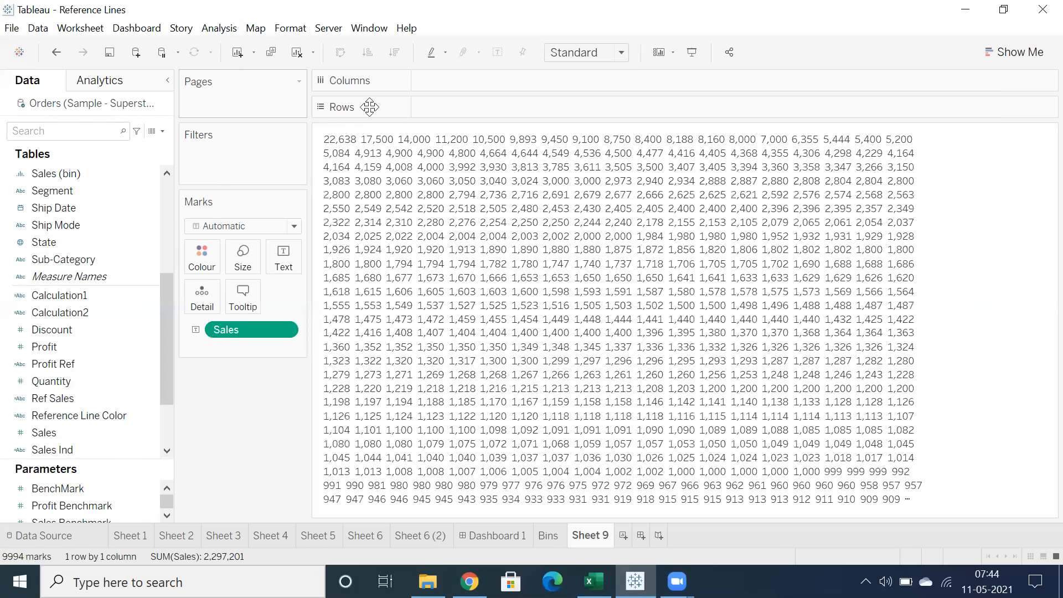
- Compare the individual Sales values on Sheet 9 with the bin ranges on the Bins sheet
mouse_move(335, 149)
left_click_drag(335, 143, 828, 460)
left_click(1019, 256)
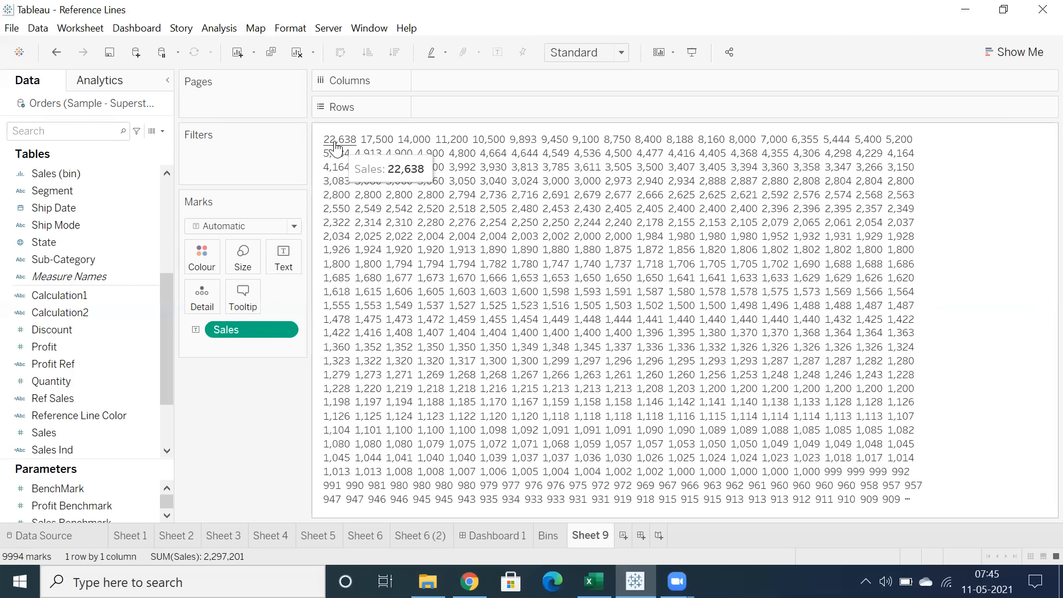
left_click(542, 535)
left_click(328, 446)
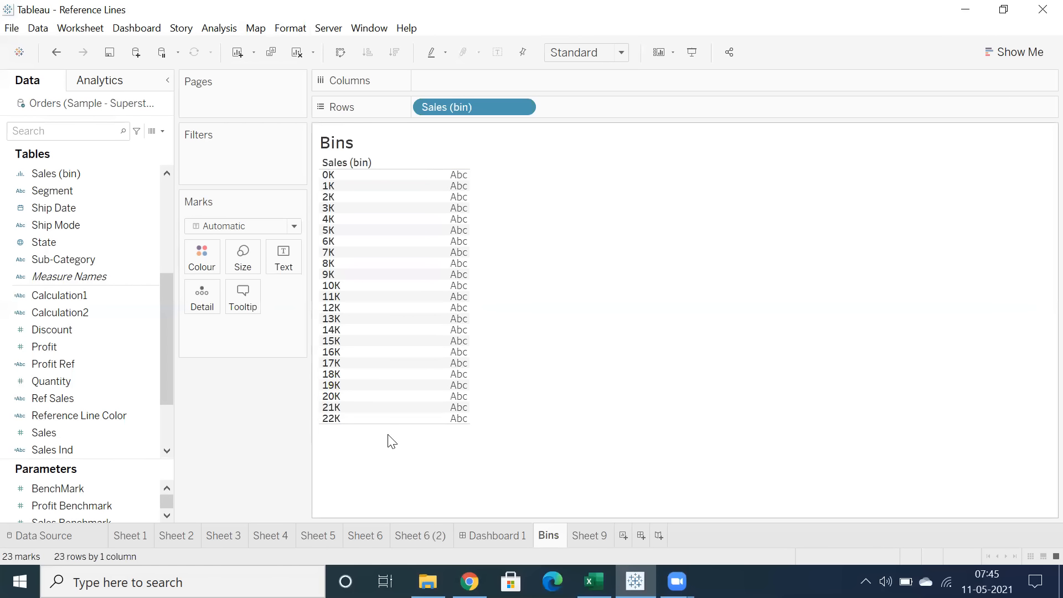
left_click(589, 536)
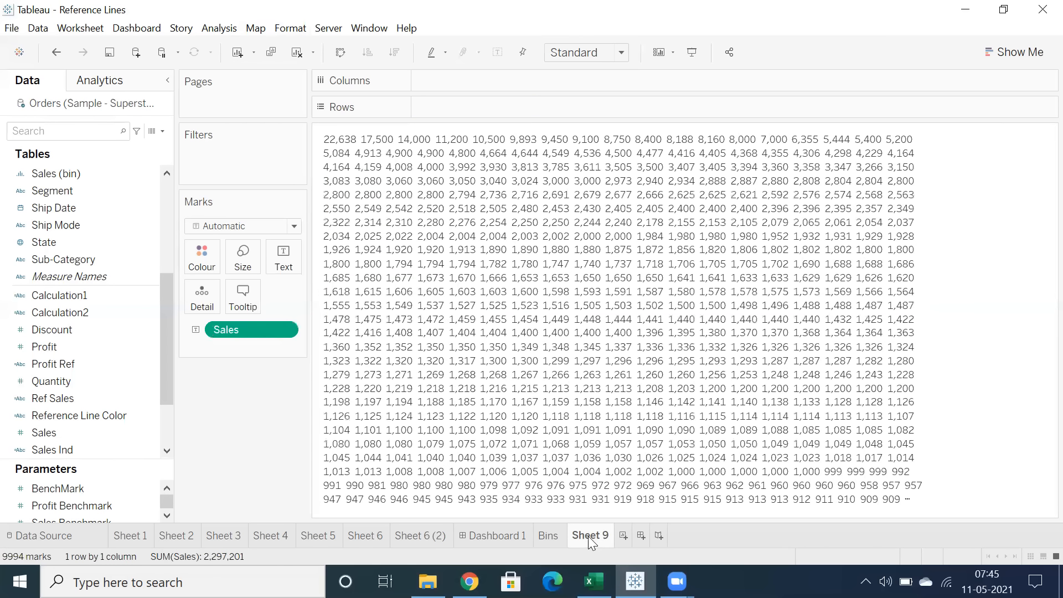
left_click_drag(355, 177, 906, 497)
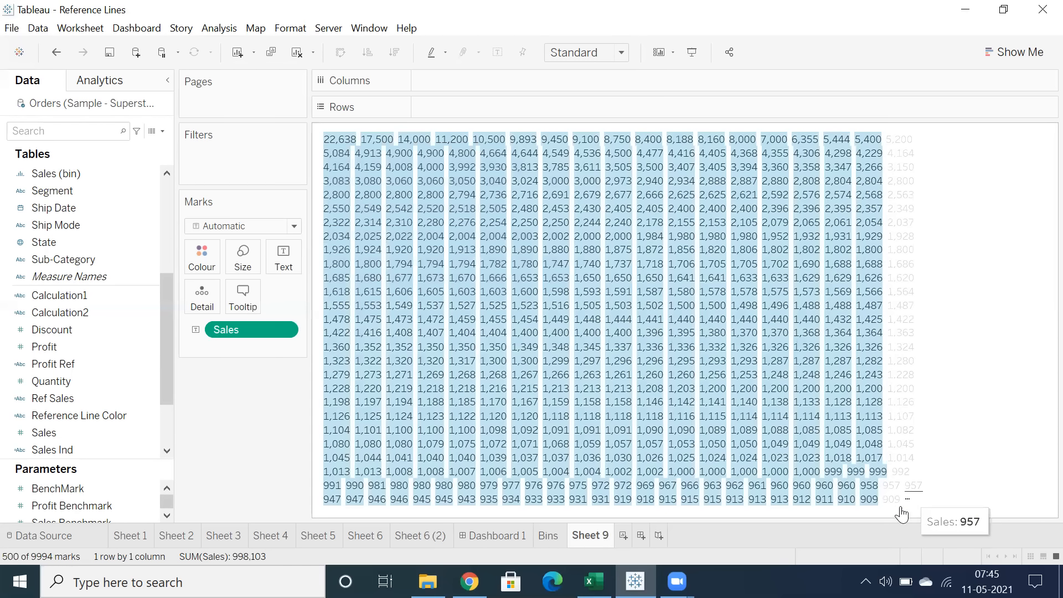
left_click(912, 505)
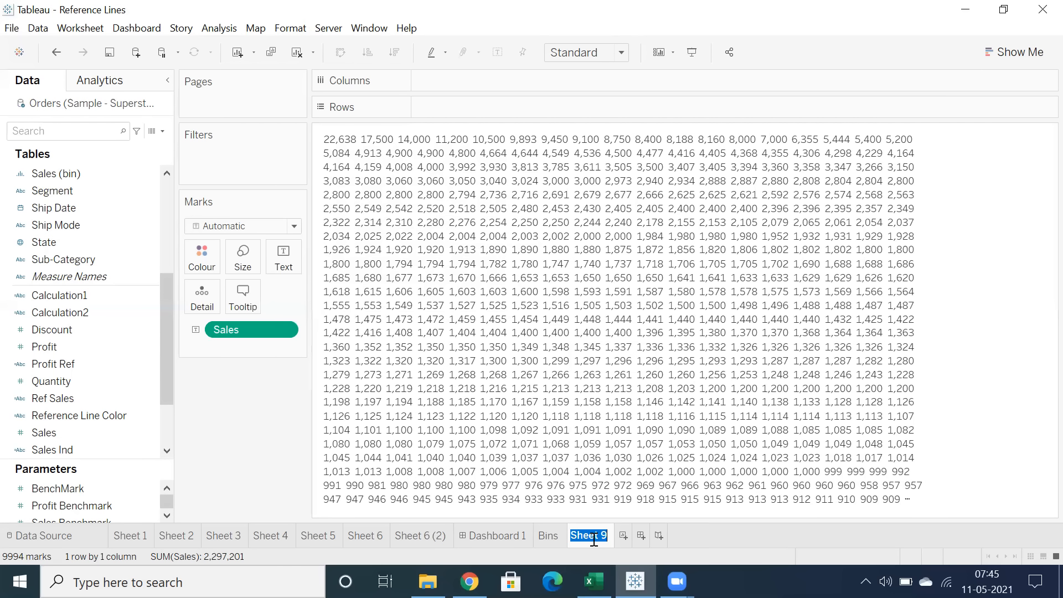
- Rename Sheet 9 as "Un Aggregated Sales"
type("uN aGGREGATED")
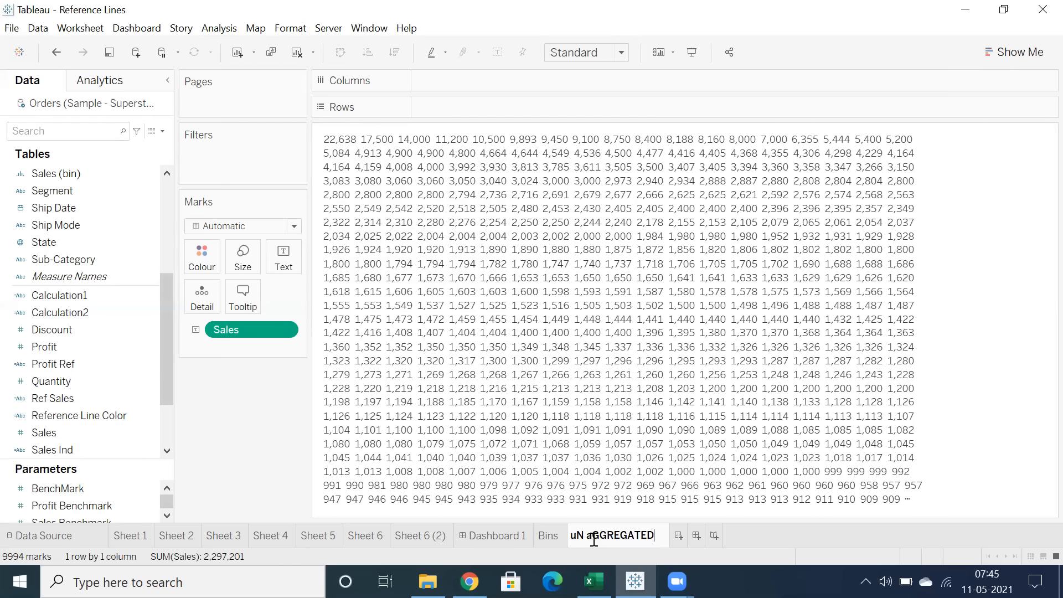
key("BackSpace")
key("BackSpace")
key("BackSpace")
key("BackSpace")
key("BackSpace")
key("BackSpace")
key("BackSpace")
key("BackSpace")
key("BackSpace")
key("BackSpace")
key("BackSpace")
key("BackSpace")
key("BackSpace")
key("BackSpace")
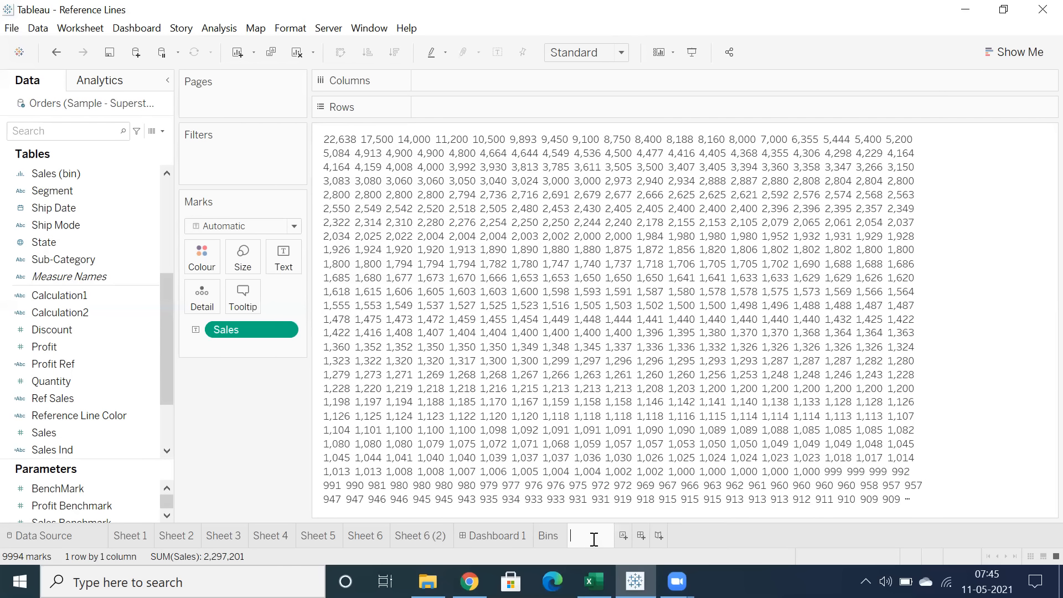
type("Un Aggregated Sales")
left_click(1036, 224)
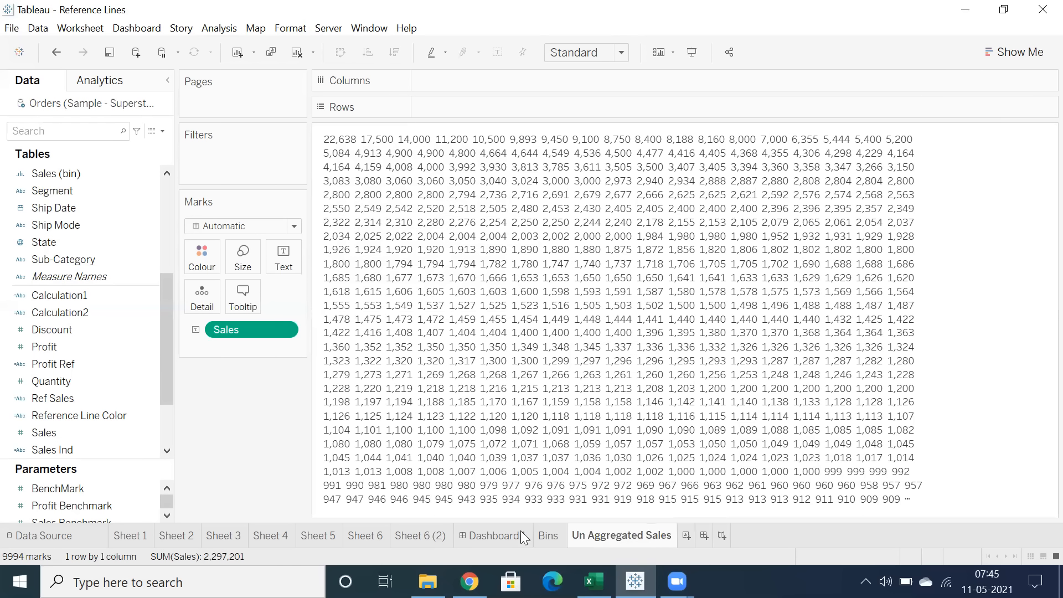
- Return to the Bins sheet and add the sum of Sales as text beside each Sales bin
left_click(553, 538)
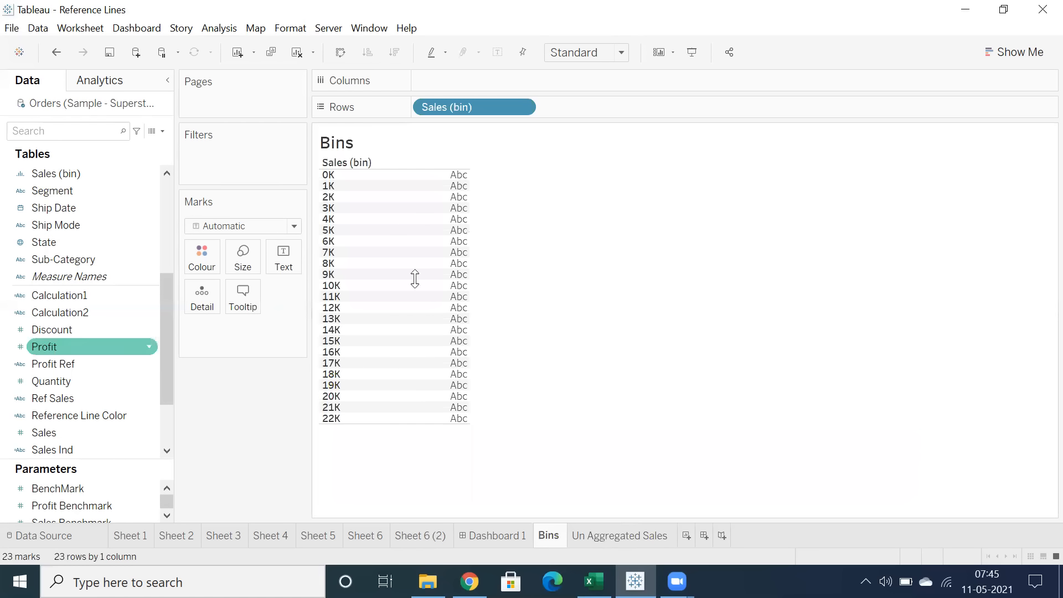
scroll(23, 410, "down", 1)
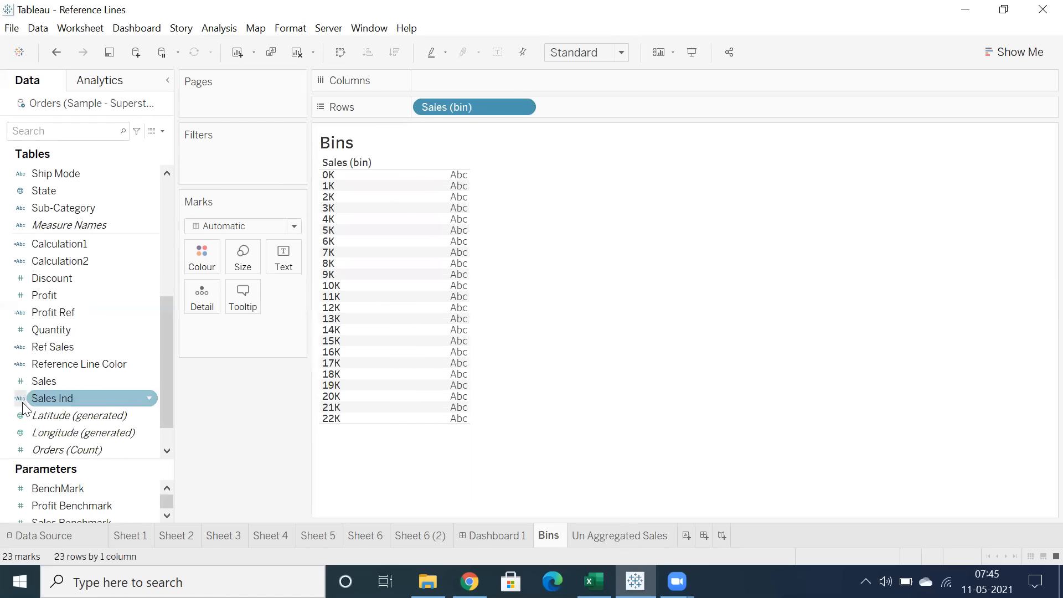
left_click_drag(44, 381, 352, 259)
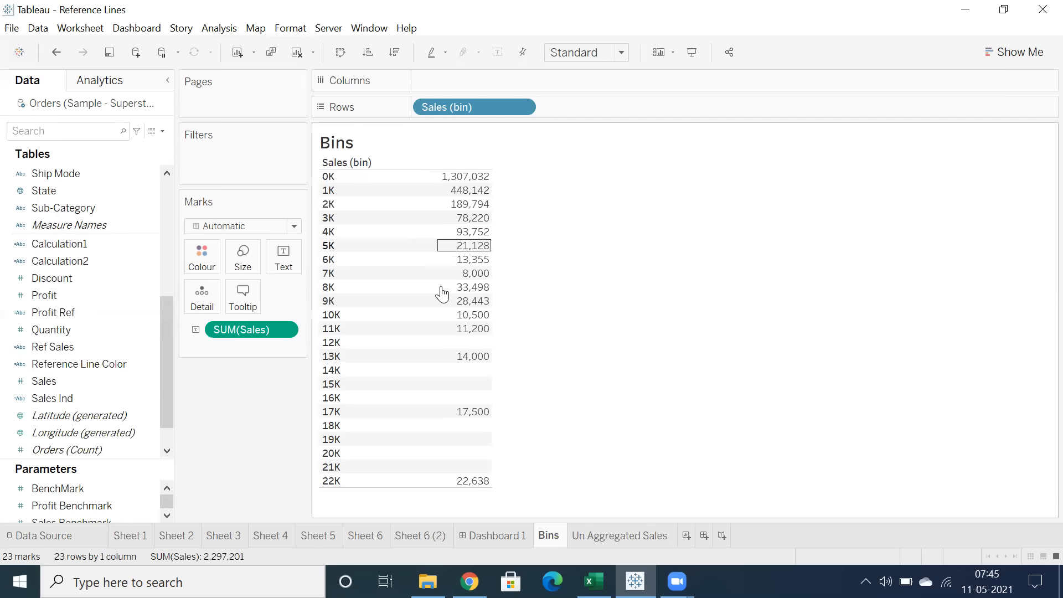
mouse_move(250, 329)
left_mouse_down()
mouse_move(493, 64)
mouse_move(480, 95)
mouse_move(280, 286)
mouse_move(252, 336)
left_mouse_up()
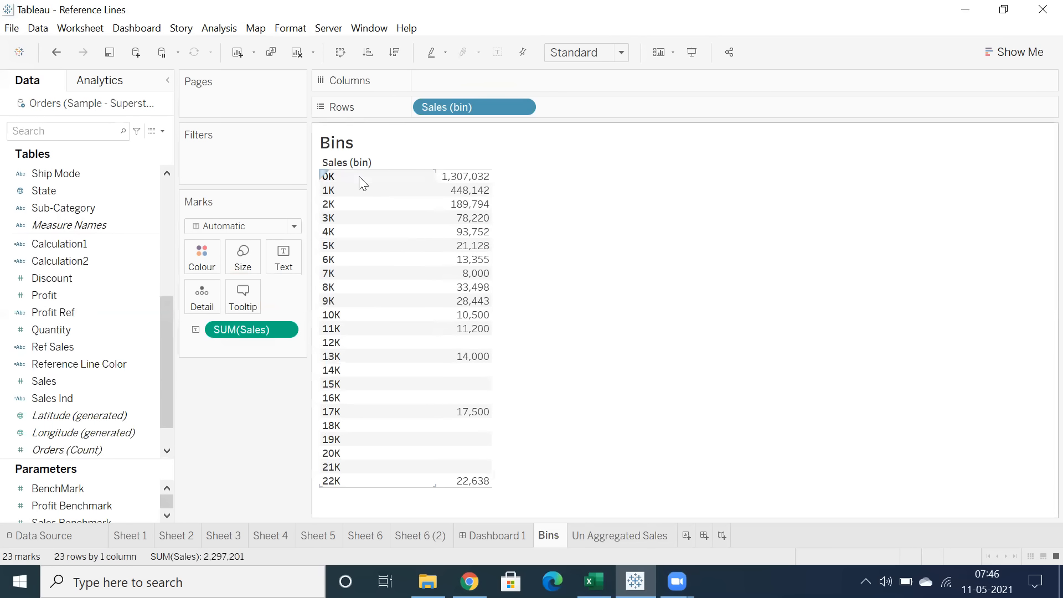
- Examine the Sales totals beside the bins, highlighting the 0K bin and the bins from 22K down to 19K
left_click(328, 176)
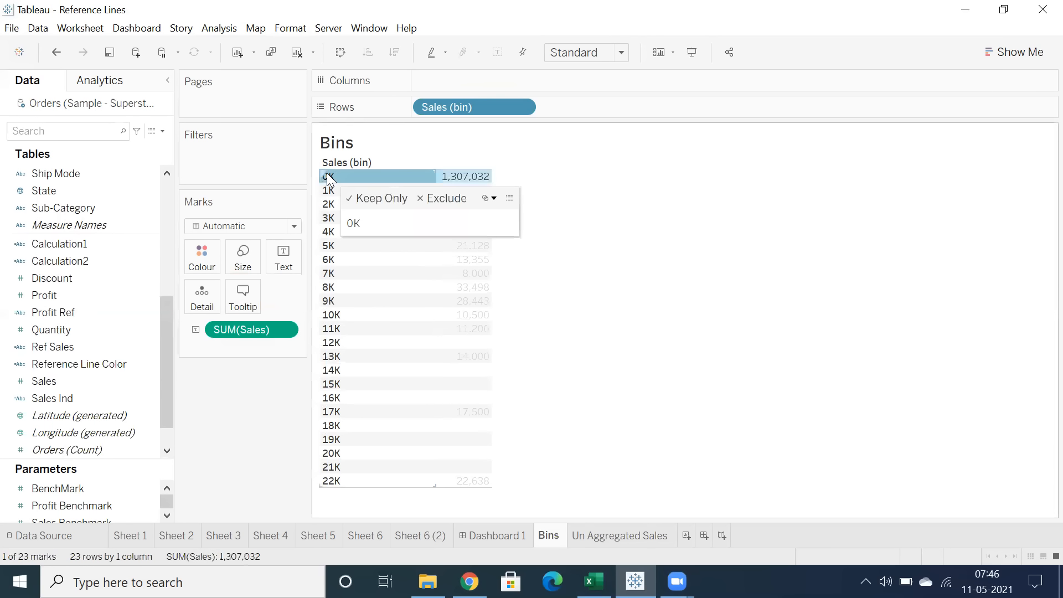
left_click(590, 170)
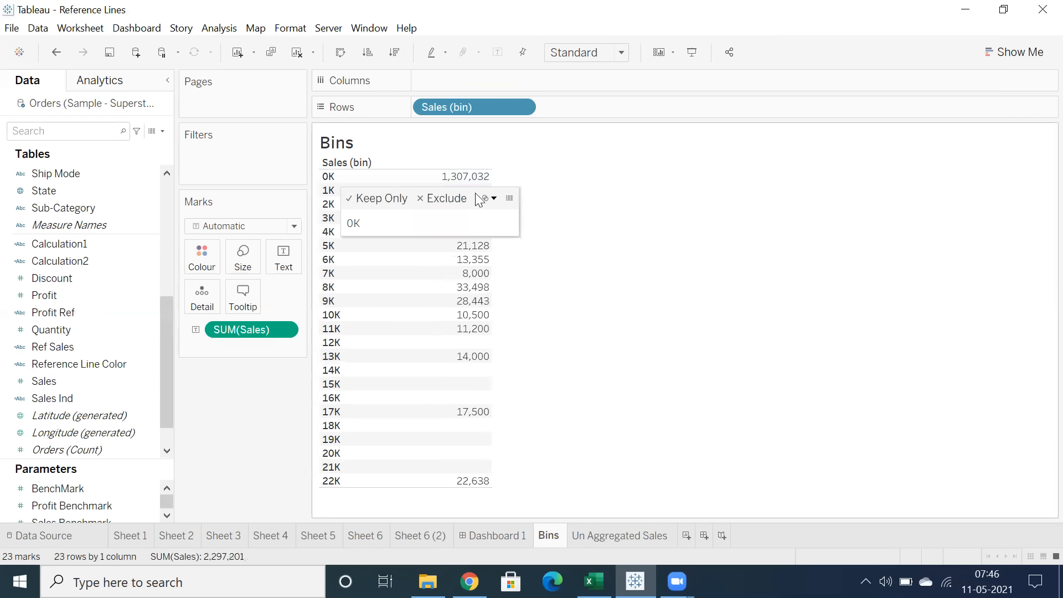
left_click(325, 481)
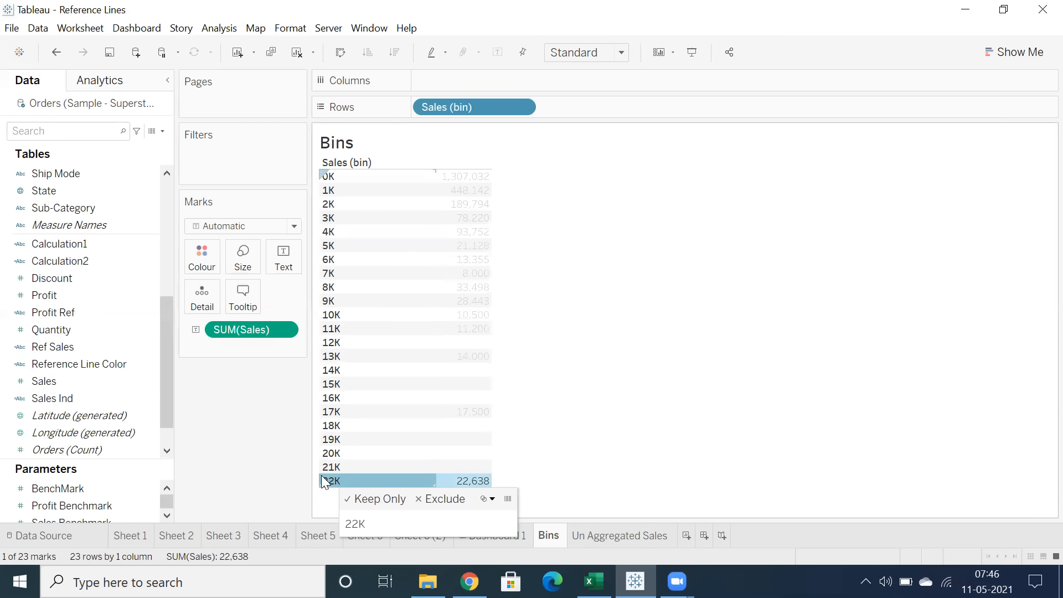
left_click(325, 468)
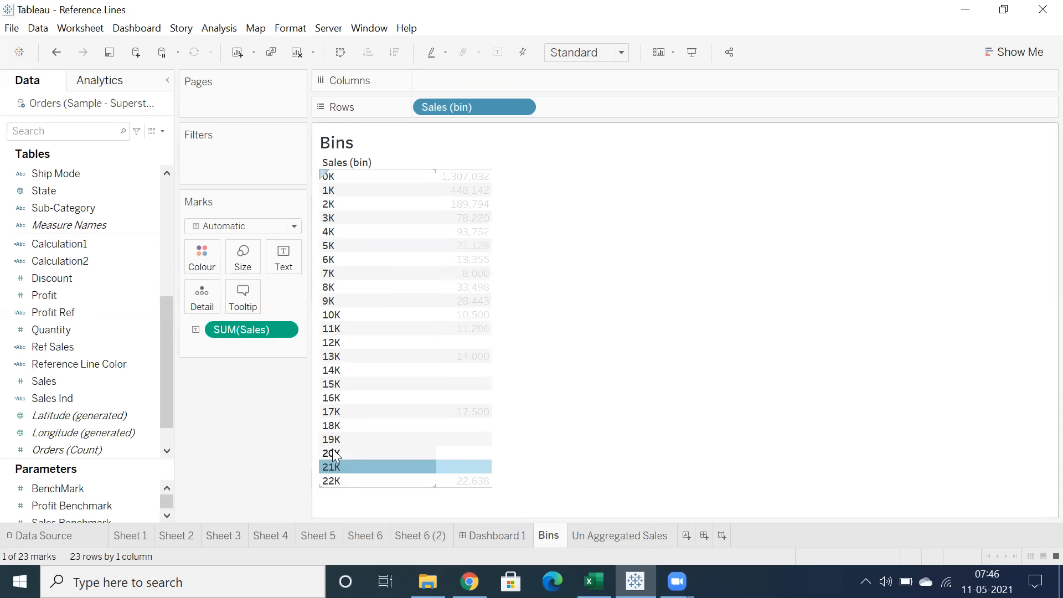
left_click(332, 453)
left_click(331, 440)
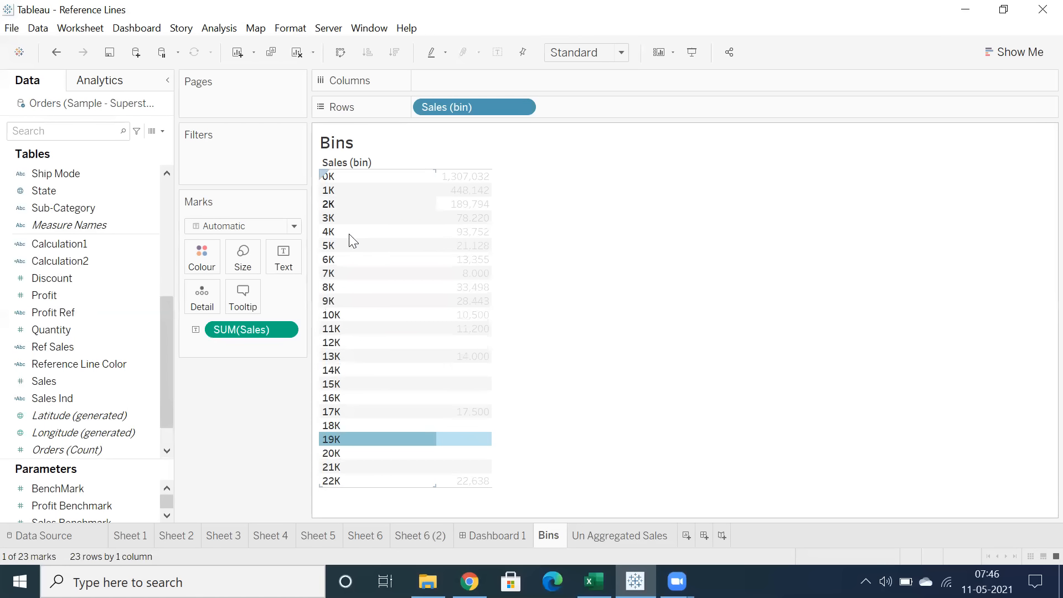
left_click(602, 248)
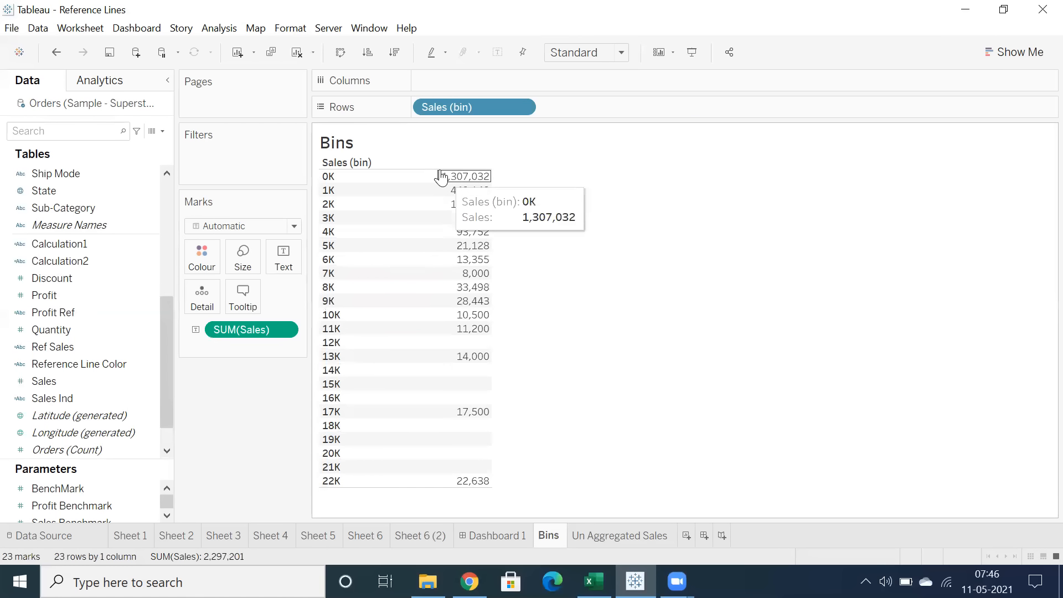
left_click_drag(441, 175, 504, 485)
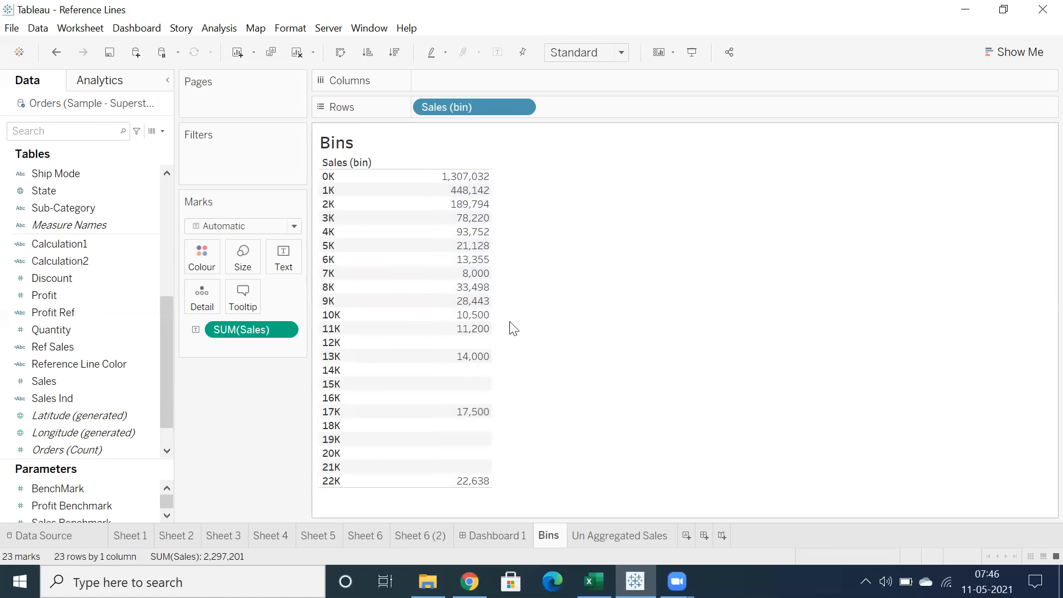
mouse_move(59, 462)
left_mouse_down()
mouse_move(64, 352)
mouse_move(61, 477)
left_mouse_up()
scroll(67, 310, "down", 1)
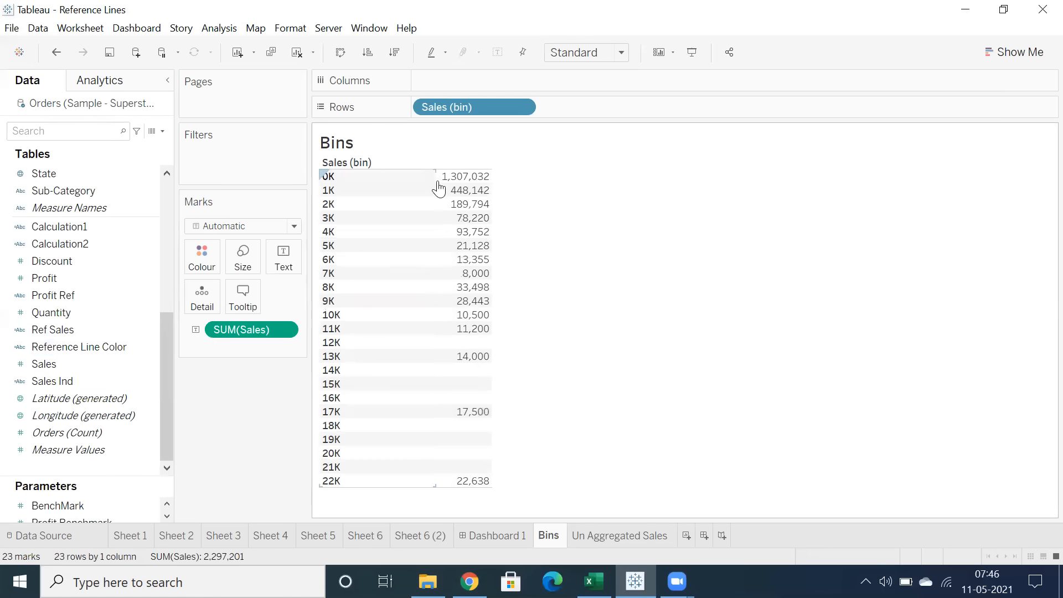
left_click_drag(459, 177, 482, 498)
left_click(531, 360)
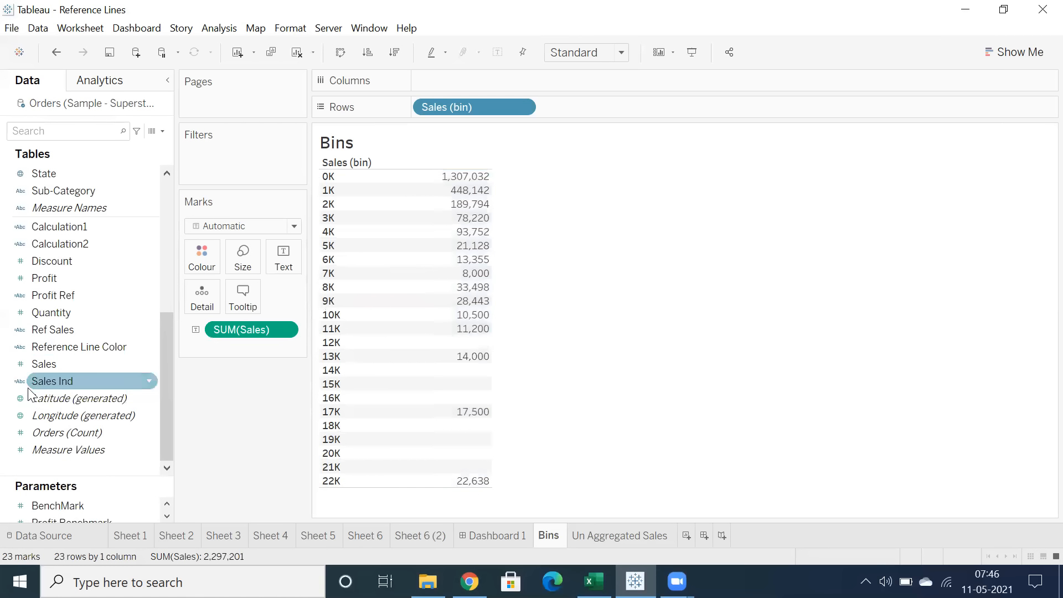
- Start creating a group from Sales and examine the lowest individual values, from 0.444 to 0.984, against the 0K bin
right_click(45, 363)
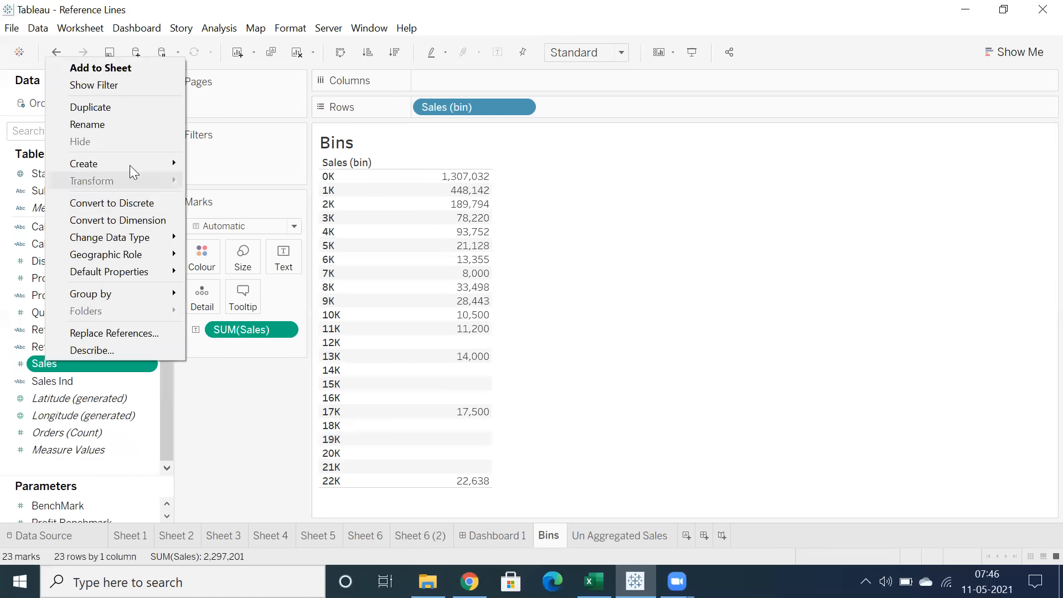
mouse_move(172, 159)
left_click(217, 182)
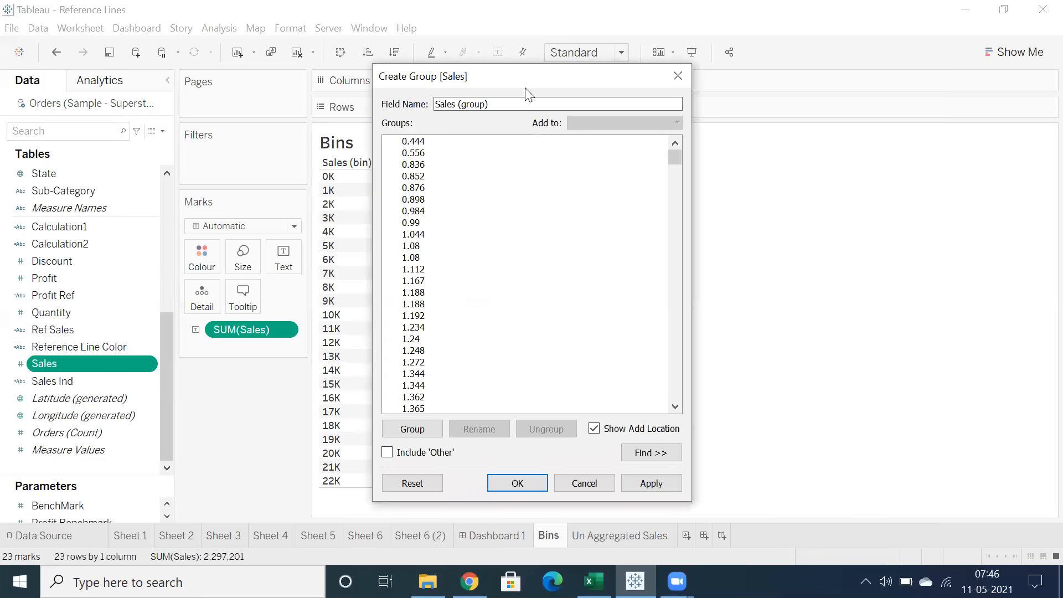
left_click_drag(526, 89, 717, 82)
left_click(637, 155)
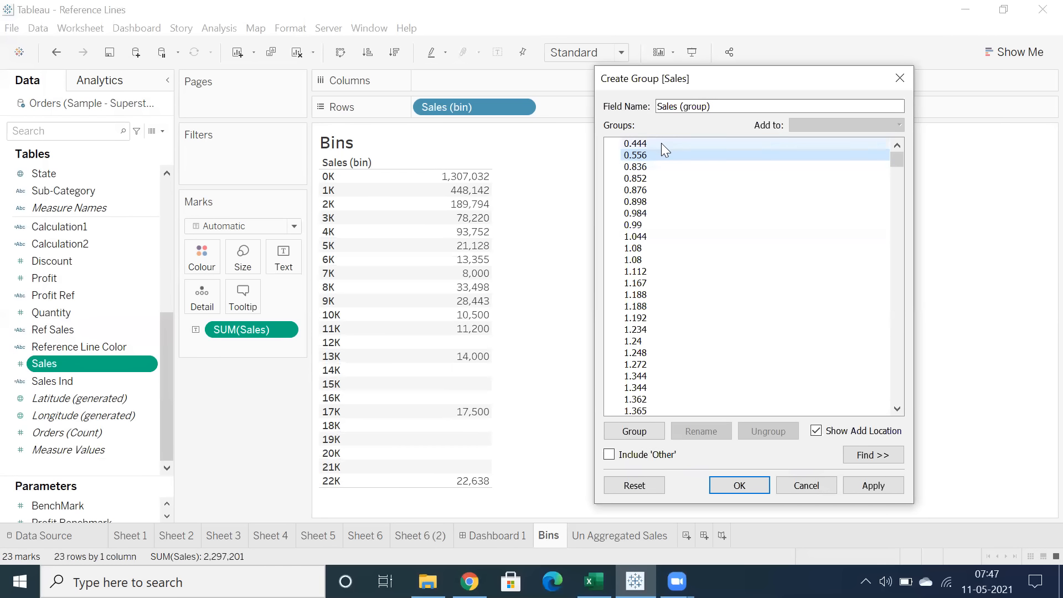
left_click(642, 168)
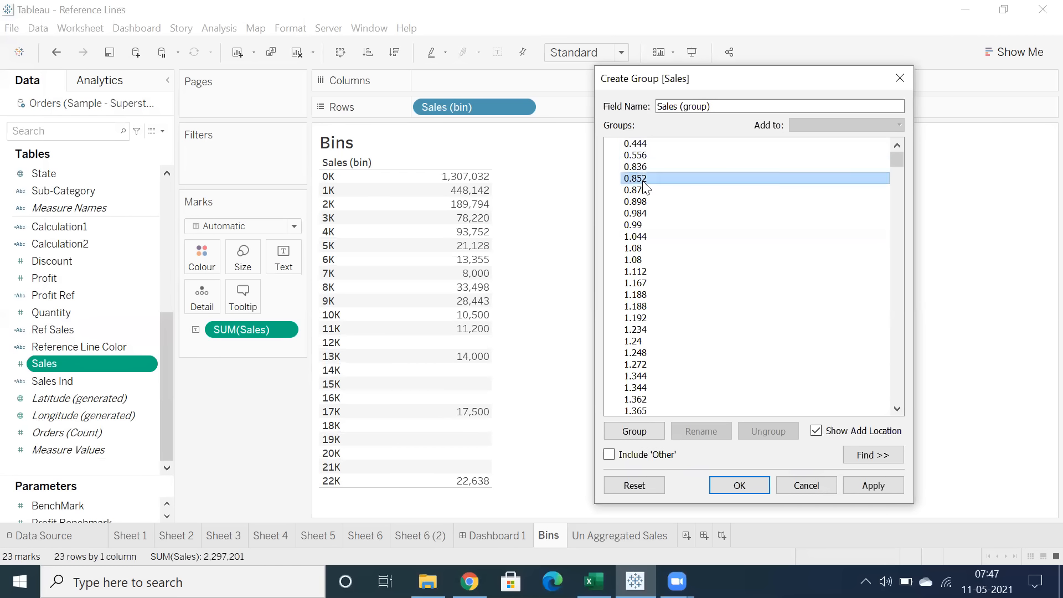
left_click(637, 213)
left_click(637, 143)
left_click(638, 167)
left_click(638, 178)
left_click(638, 213)
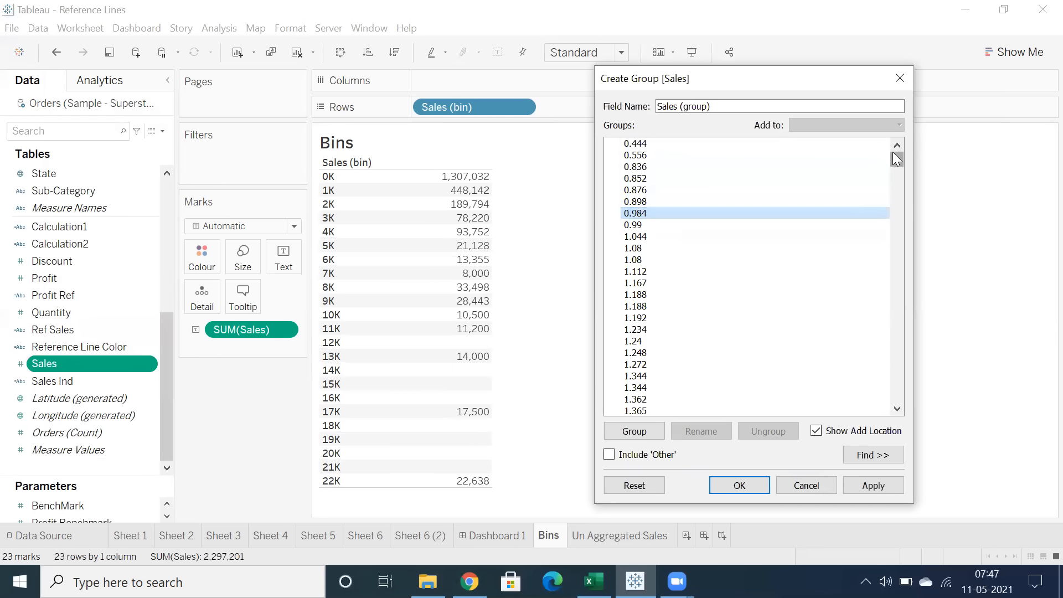
- Compare the highest individual Sales values, 22,638.48 and 17,499.95, with the totals of the 22K and 17K bins
left_click_drag(896, 159, 895, 394)
left_click_drag(774, 83, 910, 34)
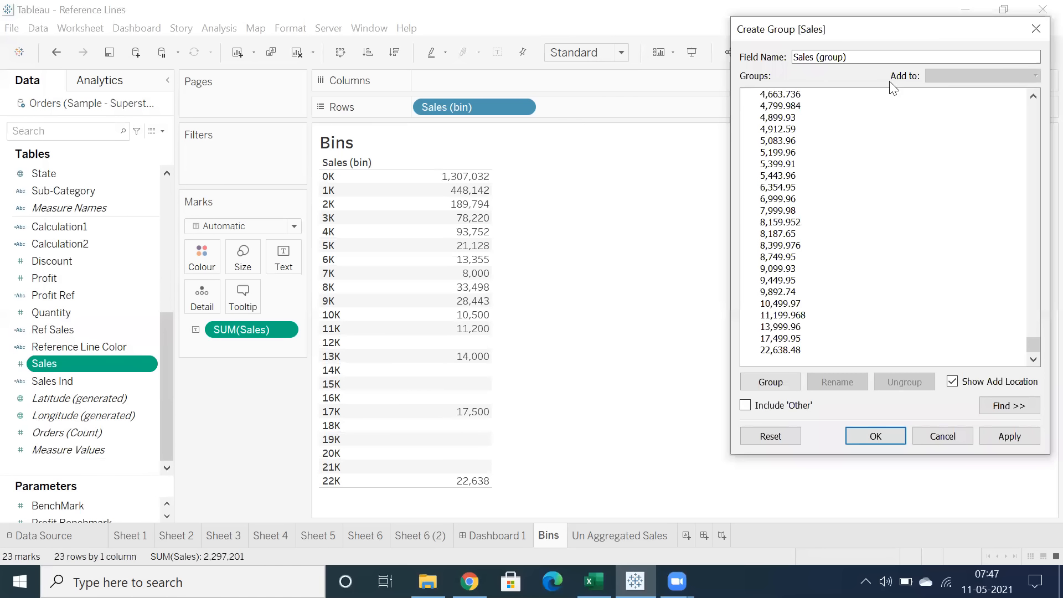
left_click(777, 350)
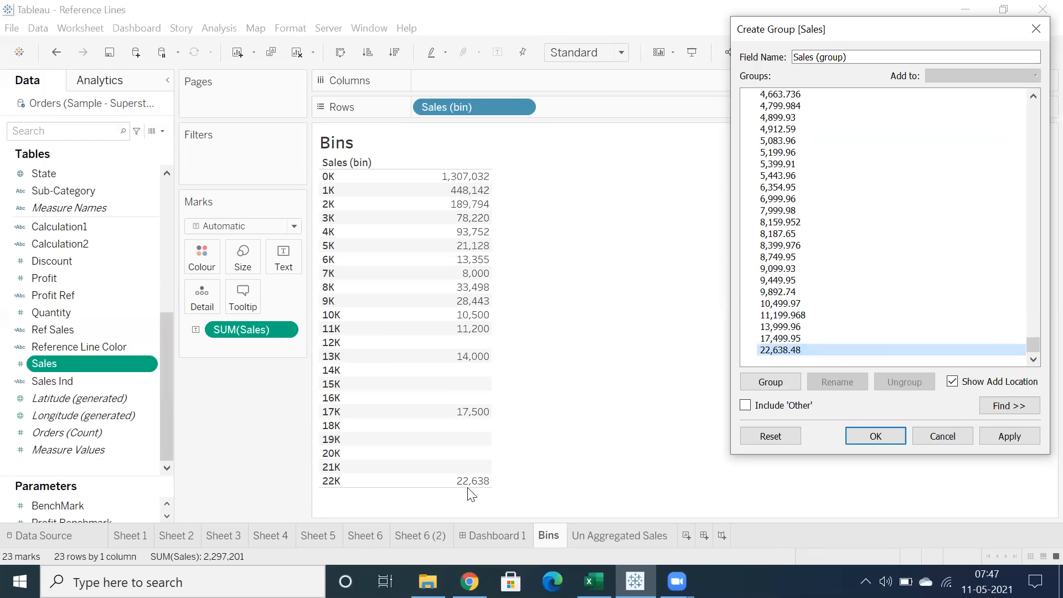
left_click(314, 500)
left_click(800, 338)
left_click(763, 352, "ctrl")
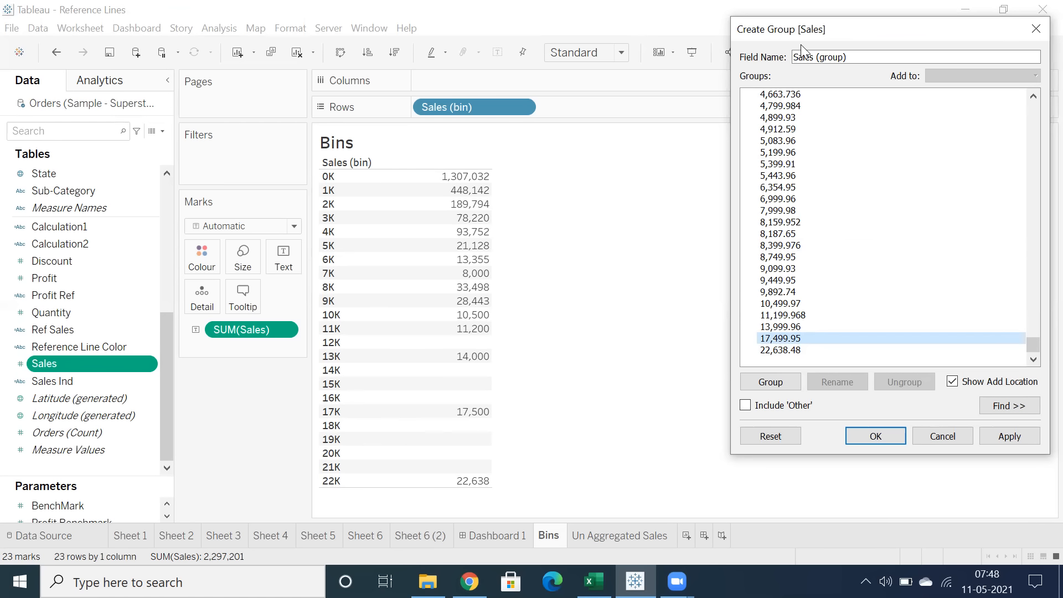
- Compare the Sales values 13,999.96, 11,199.968 and 10,499.97 with the totals of the 13K, 11K and 10K bins
left_click_drag(801, 44, 761, 62)
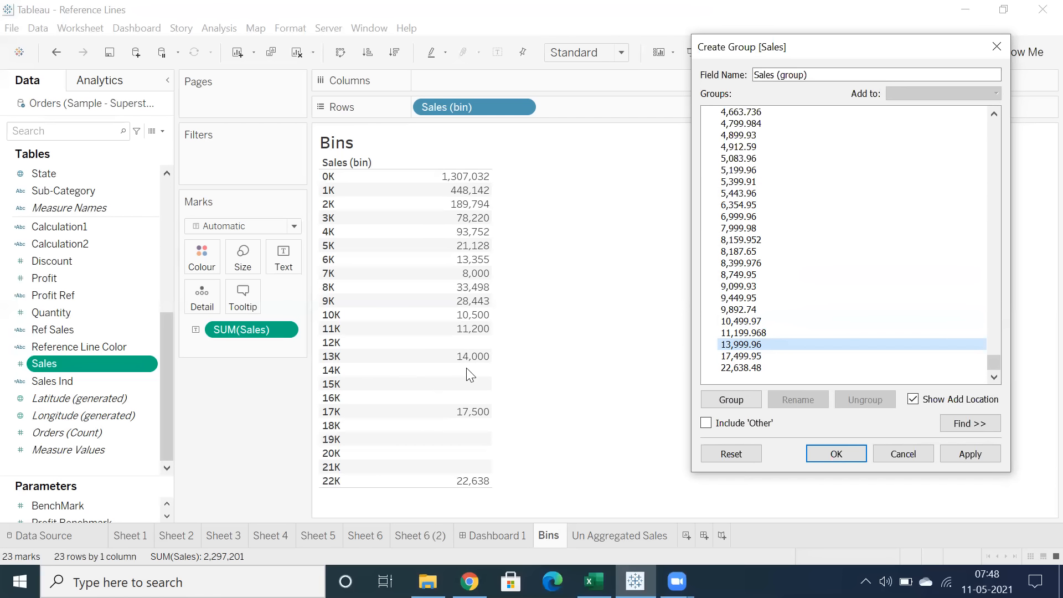
left_click(754, 345)
left_click(741, 346)
left_click(750, 331)
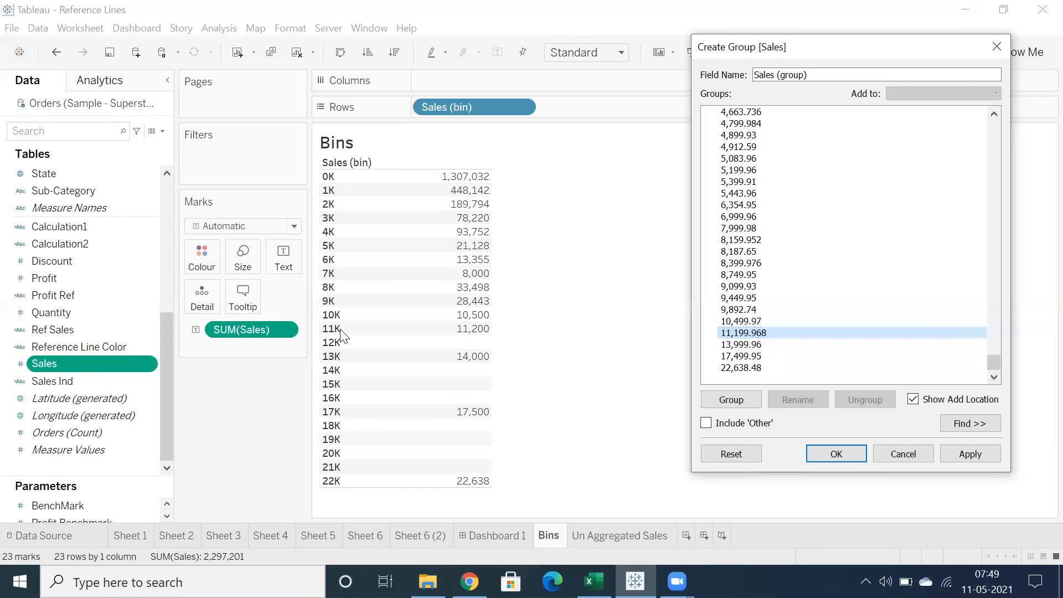
left_click(747, 321)
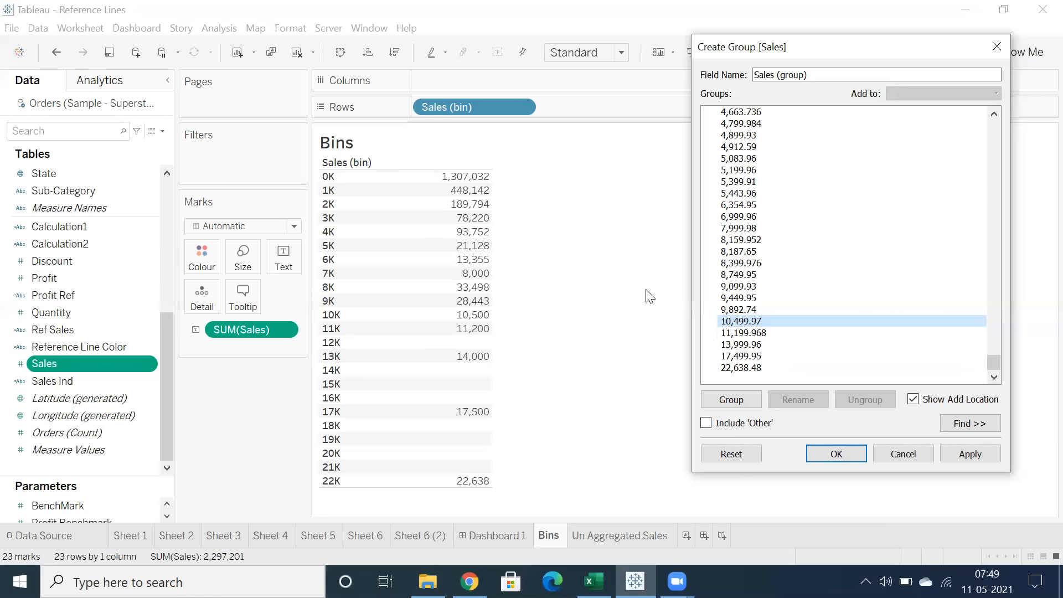
- Compare the values 9,099.93 through 9,892.74 with the 9K bin total, and discard the Sales group without creating it
left_click(731, 288)
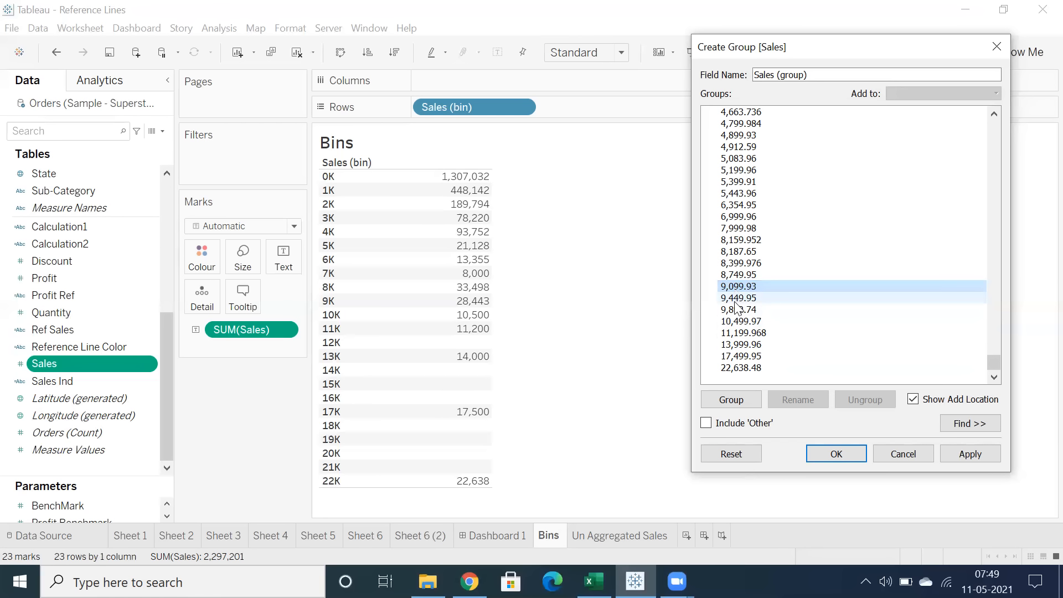
left_click(735, 308, "shift")
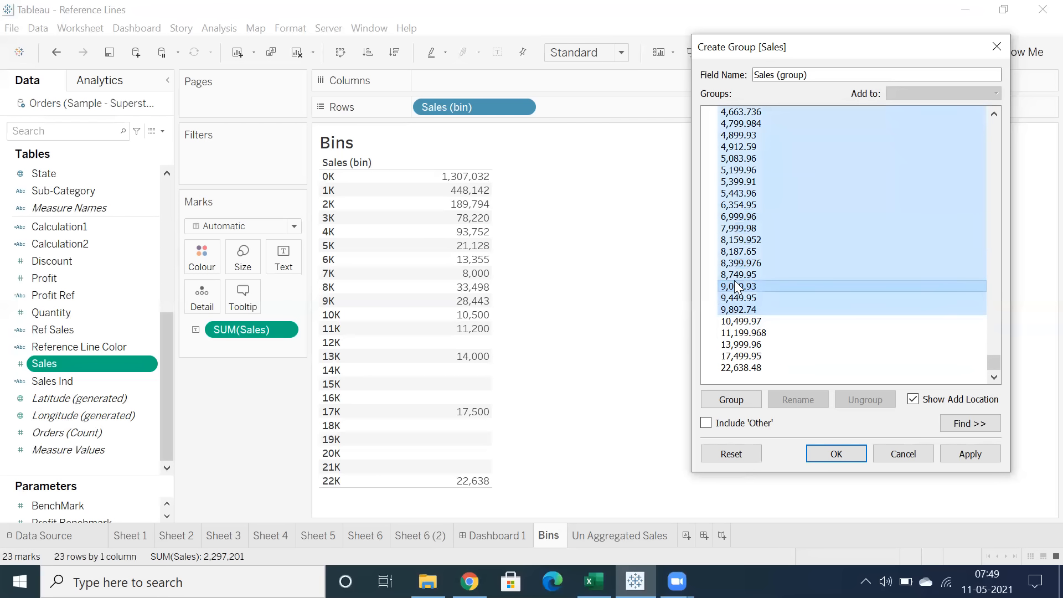
left_click(737, 287)
left_click(736, 310, "shift")
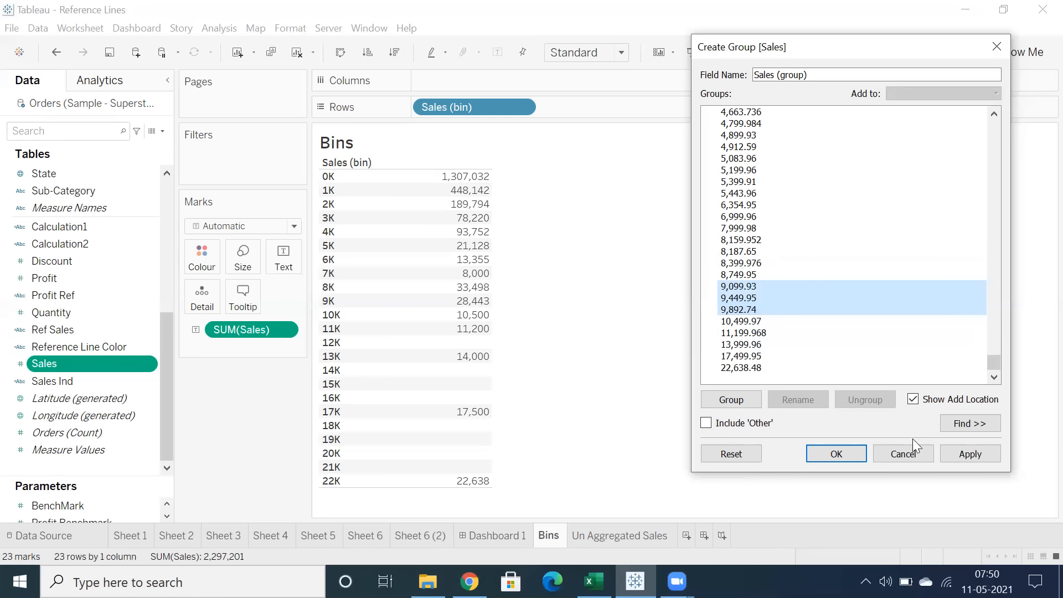
left_click(905, 452)
- Add the sum of Sales to the columns as horizontal bars per bin and fit the chart to Entire View
left_click_drag(69, 363, 472, 75)
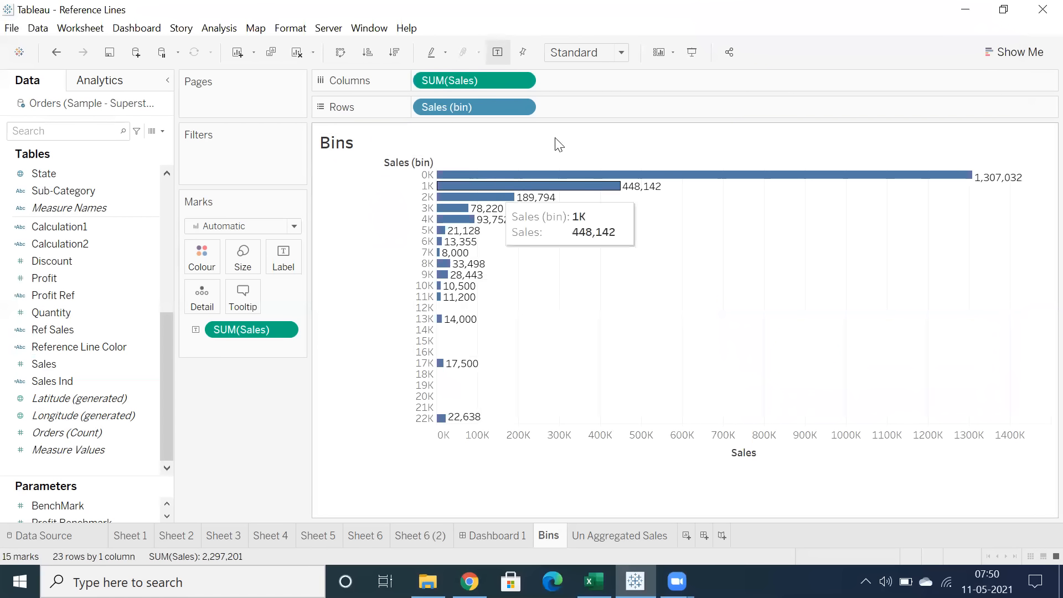
left_click(576, 58)
left_click(576, 110)
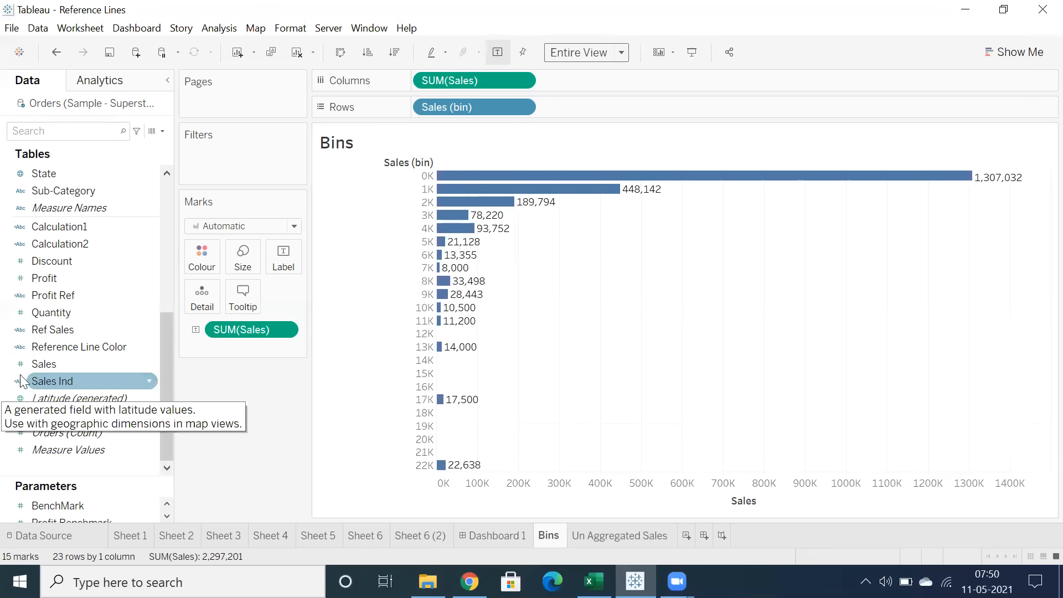
- Colour the Sales bin bars by Order ID and remove the sum of Sales labels from the marks
scroll(64, 369, "up", 5)
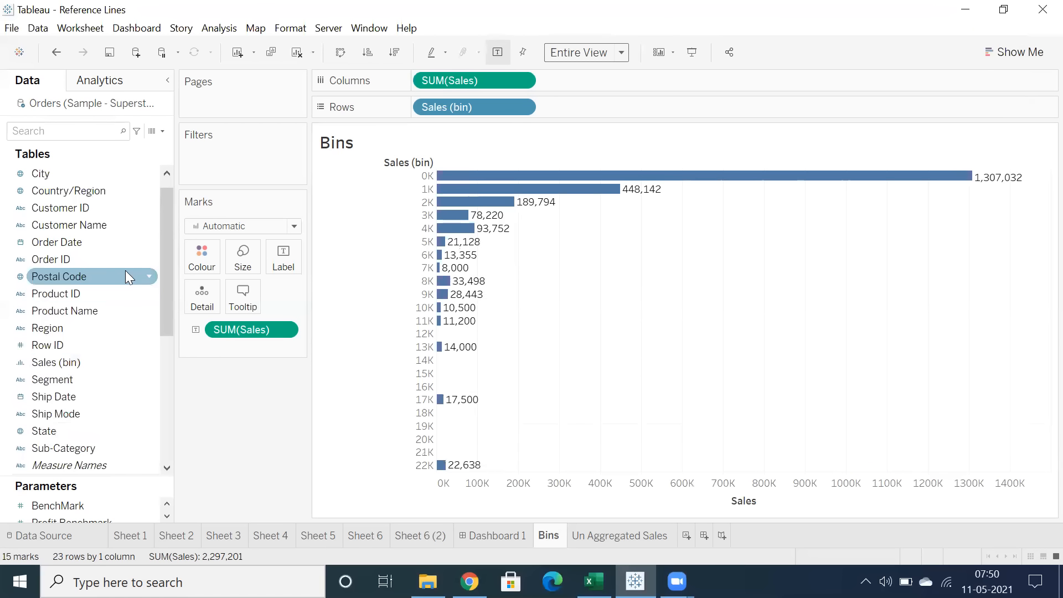
left_click_drag(103, 260, 131, 271)
left_click_drag(204, 258, 205, 259)
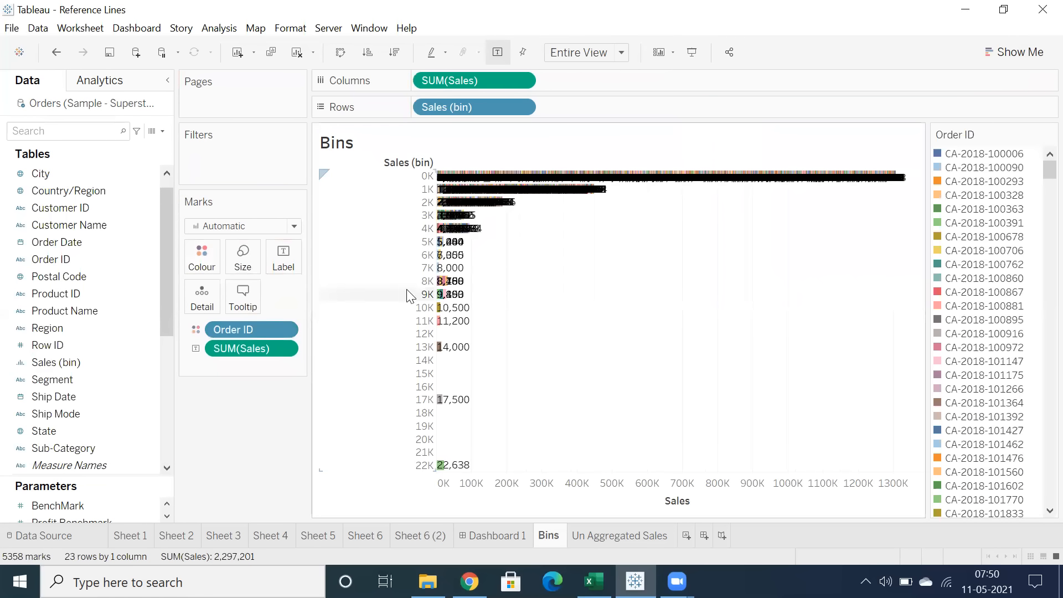
left_click_drag(231, 348, 266, 434)
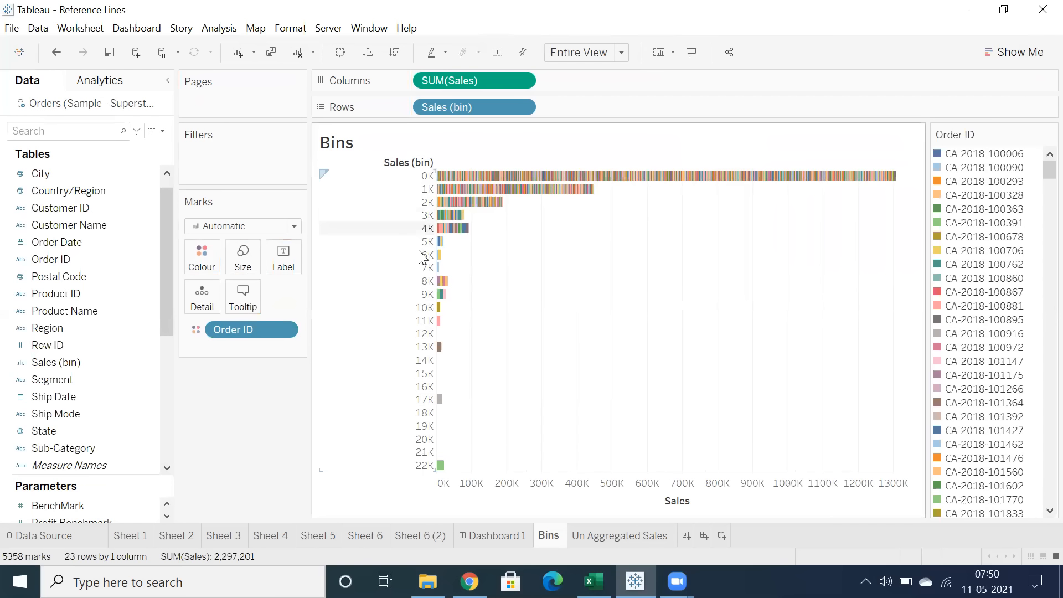
- Review the individual Sales values up to the largest ones in a new Sales group definition, and discard the group
mouse_move(440, 468)
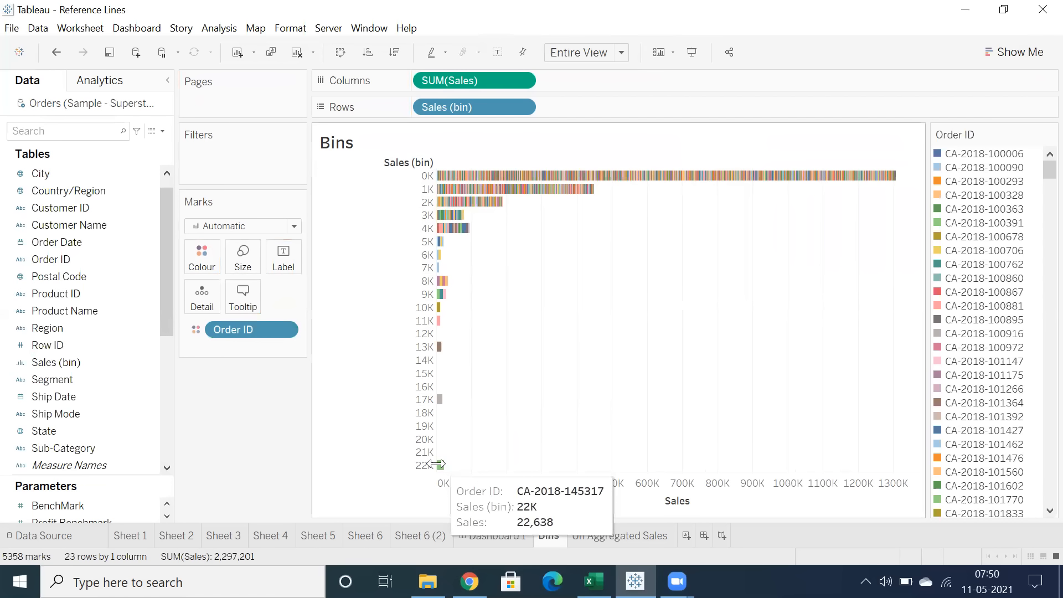
right_click(63, 435)
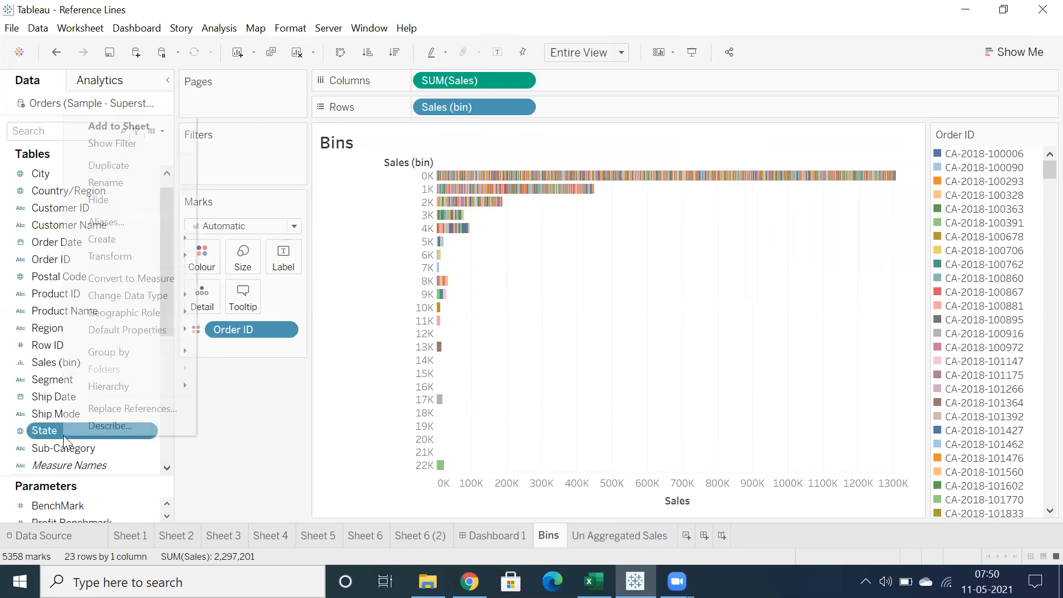
left_click(2, 393)
scroll(12, 393, "down", 5)
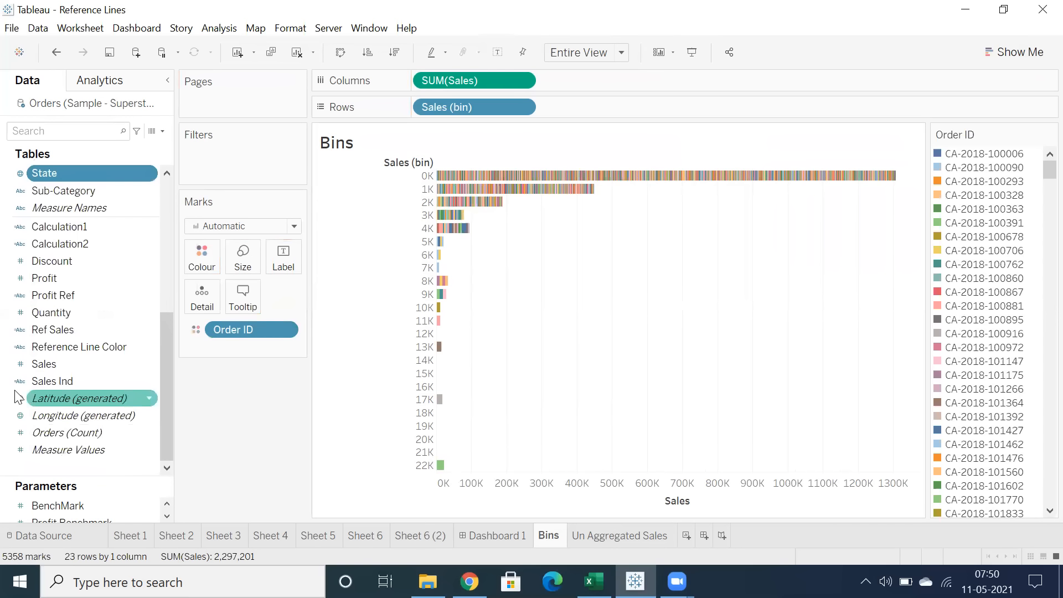
right_click(39, 364)
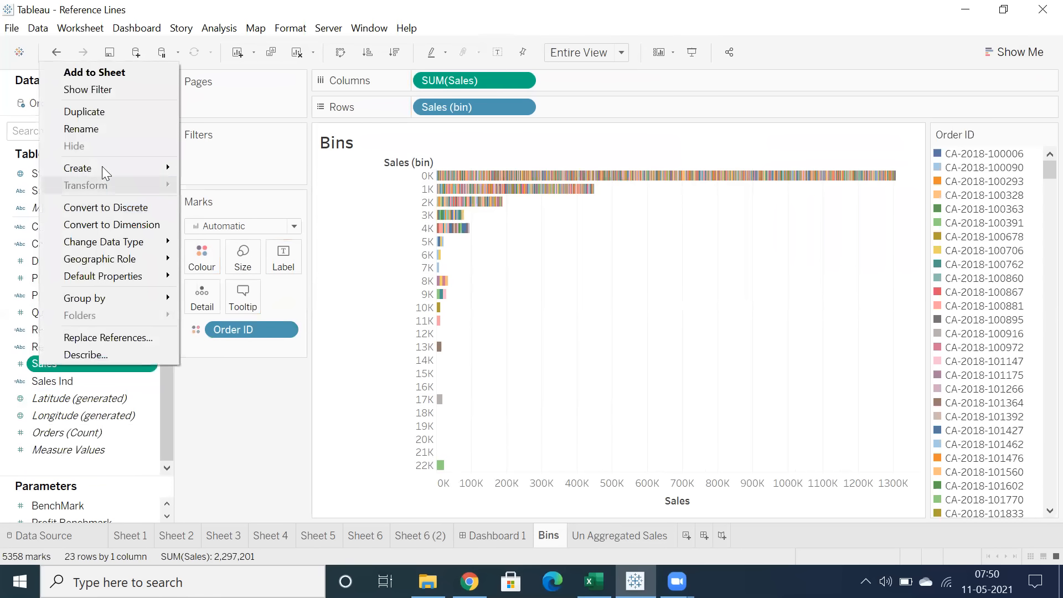
mouse_move(166, 168)
left_click(213, 188)
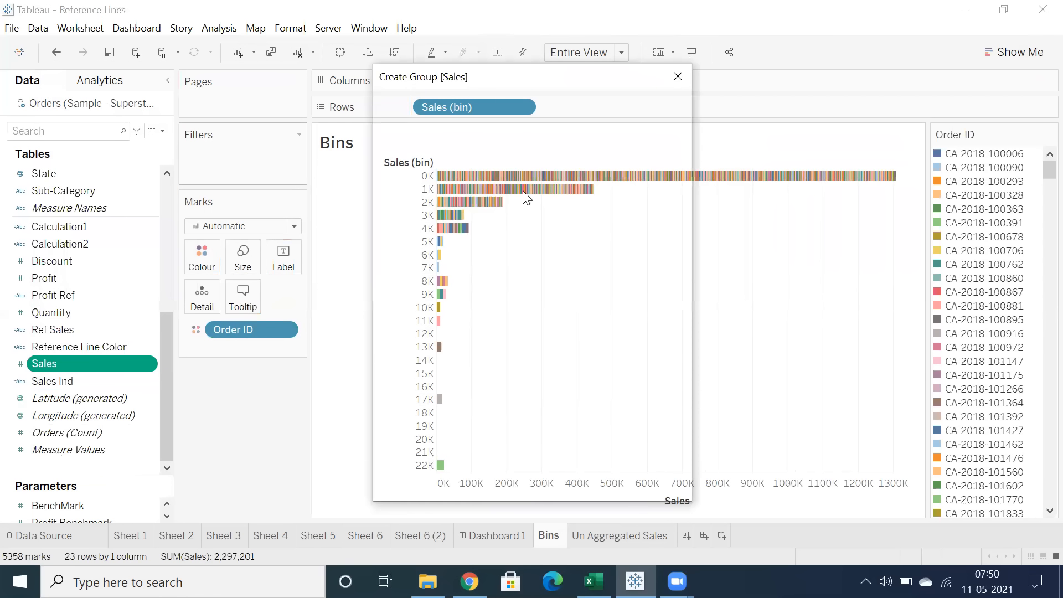
left_click_drag(566, 84, 912, 84)
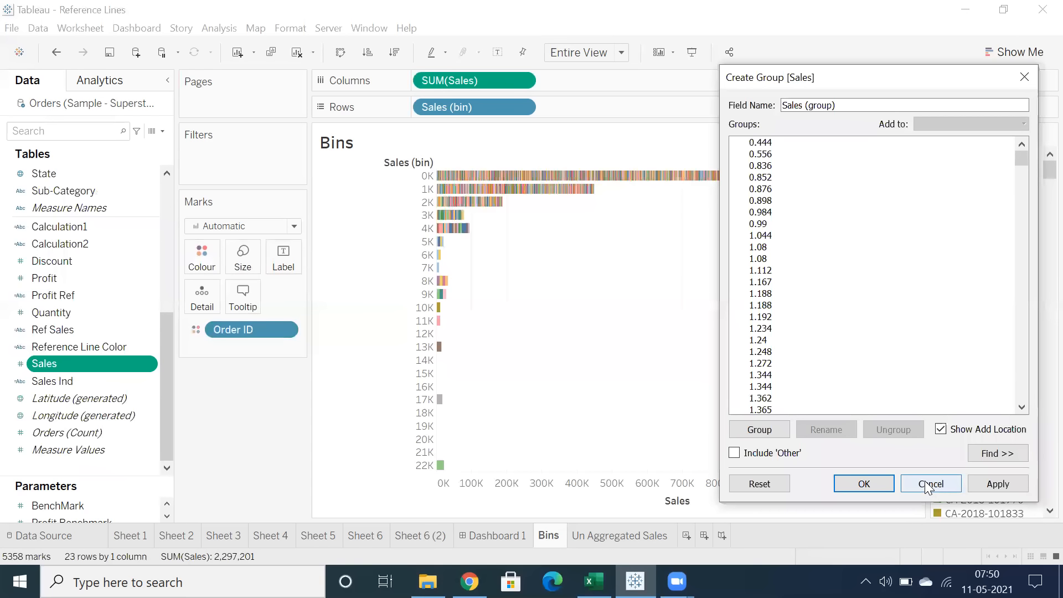
left_click_drag(1021, 159, 1003, 405)
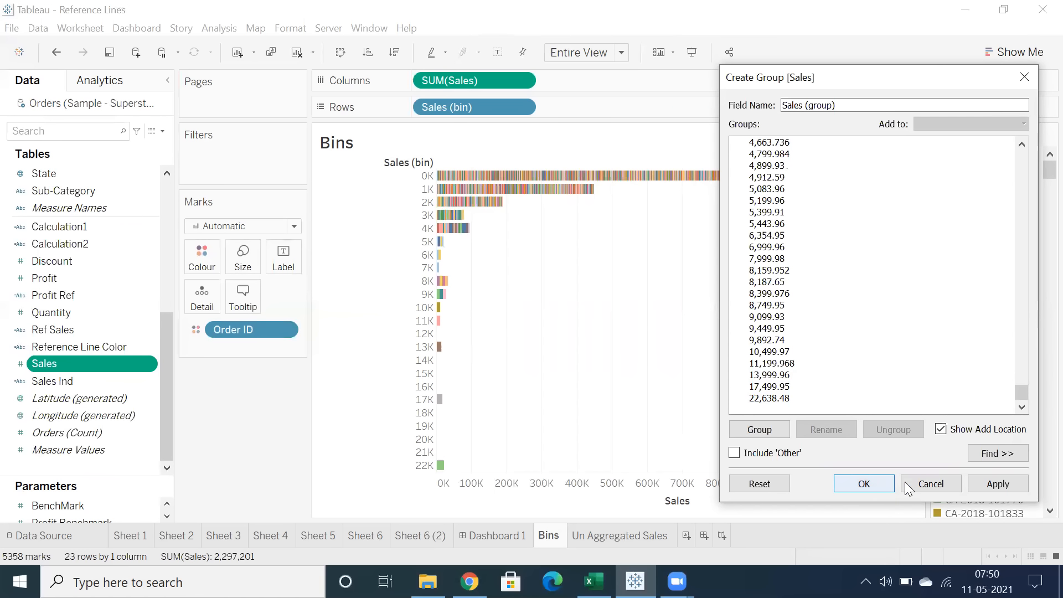
left_click(930, 484)
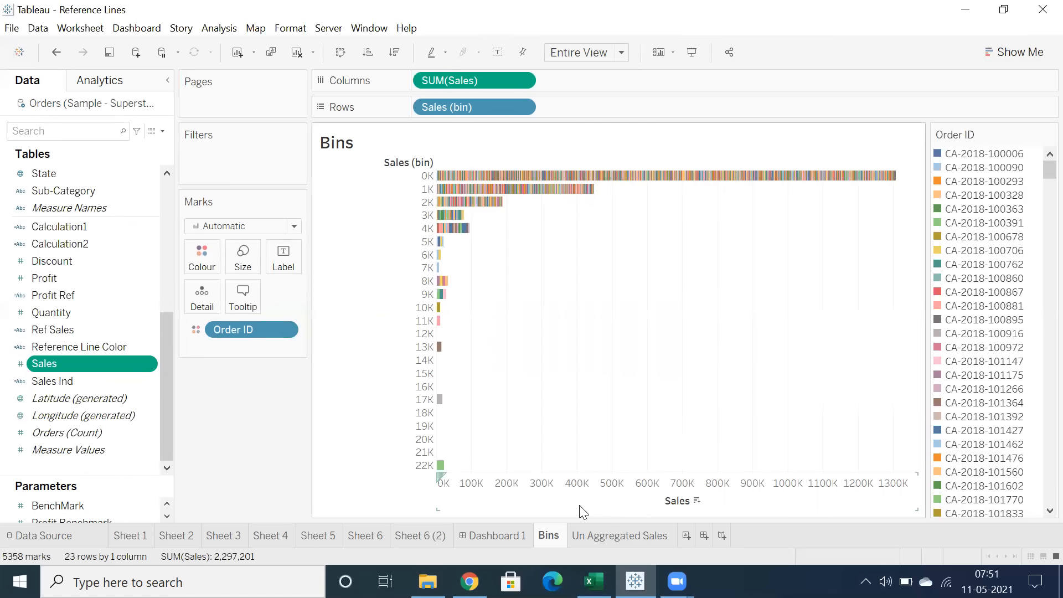
right_click(60, 367)
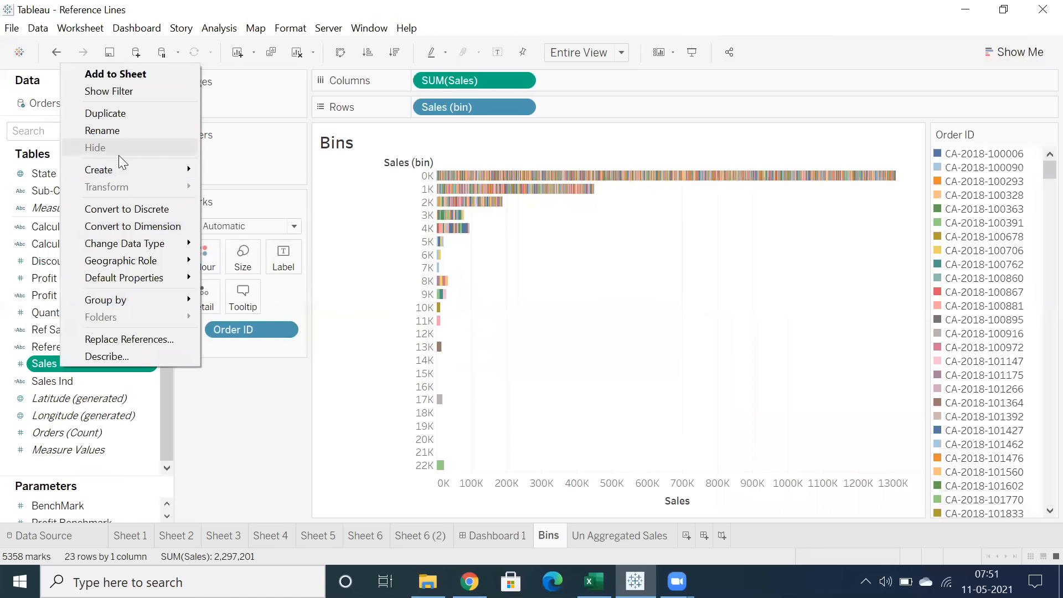
mouse_move(184, 171)
left_click(250, 203)
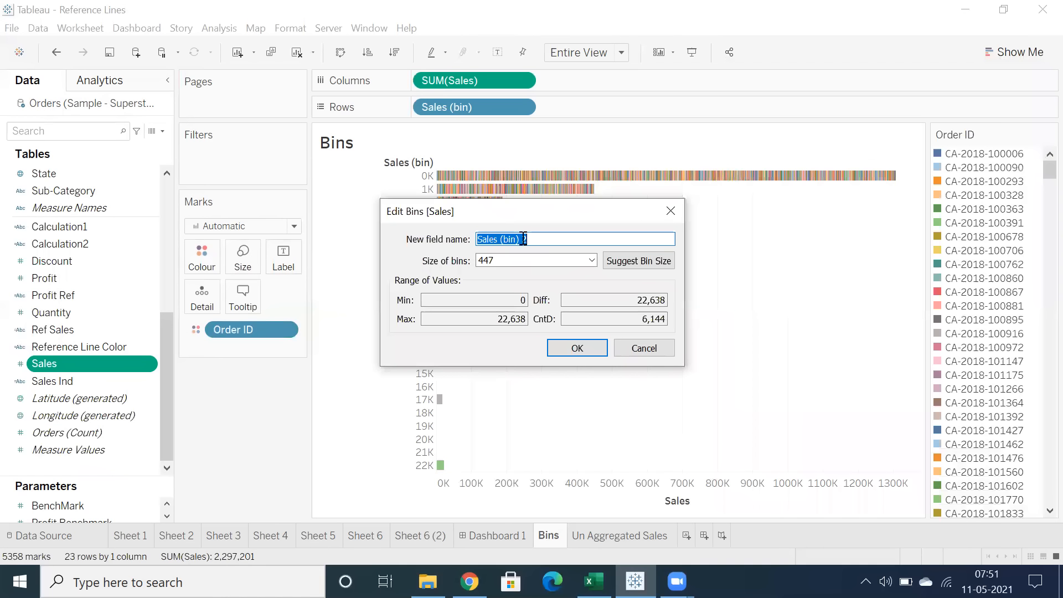
left_click(631, 350)
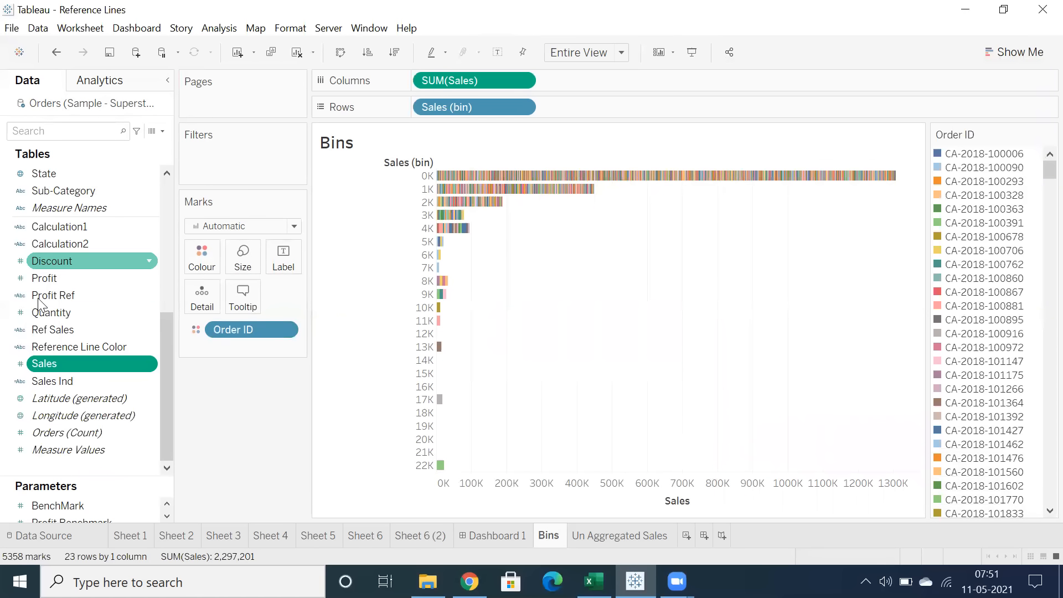
- Start a new group on the Sales field and bring its largest values into view
right_click(51, 360)
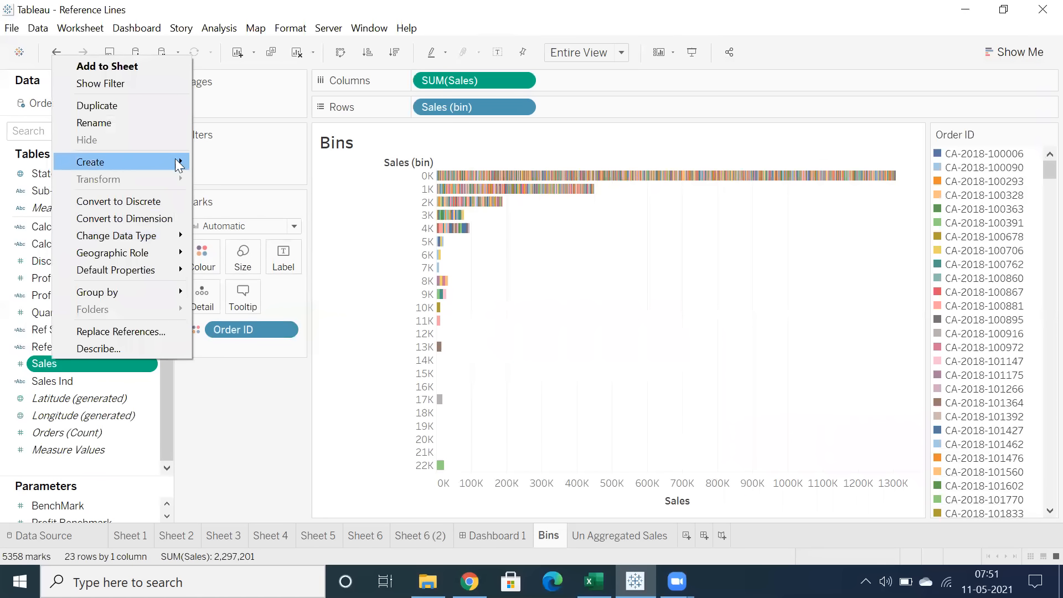
mouse_move(177, 162)
left_click(221, 181)
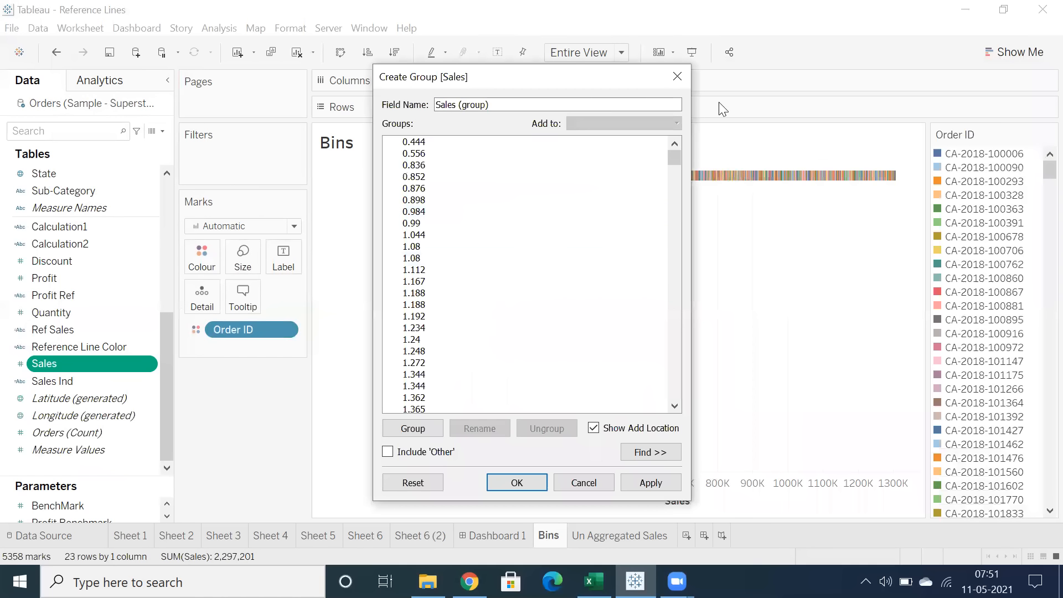
left_click_drag(675, 159, 696, 422)
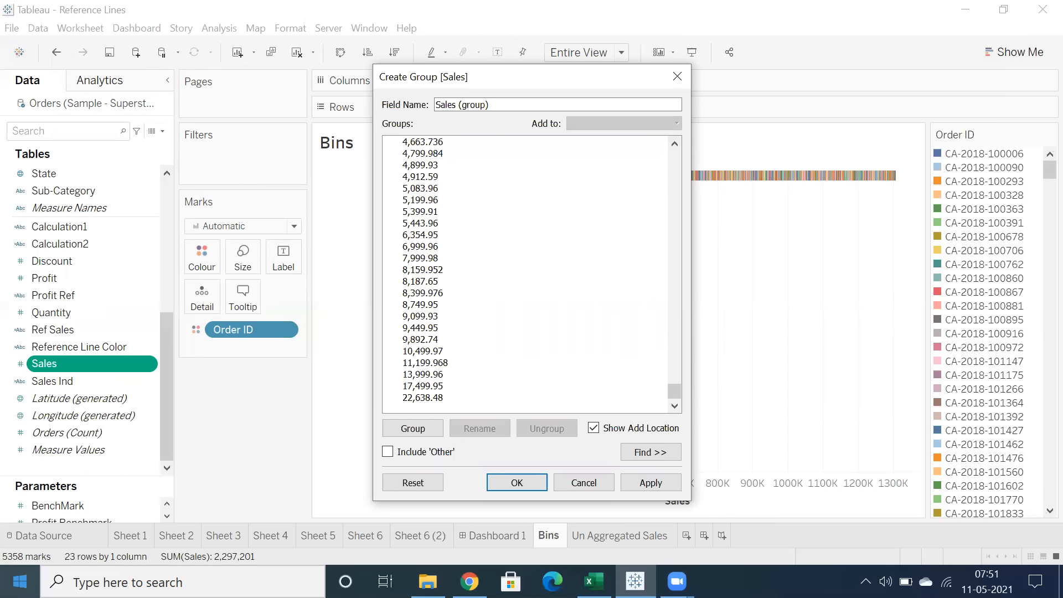
- Capture the Create Group [Sales] dialog as a rectangular snip with the Snipping Tool, and dismiss the group without creating it
left_click(20, 581)
type("snipp")
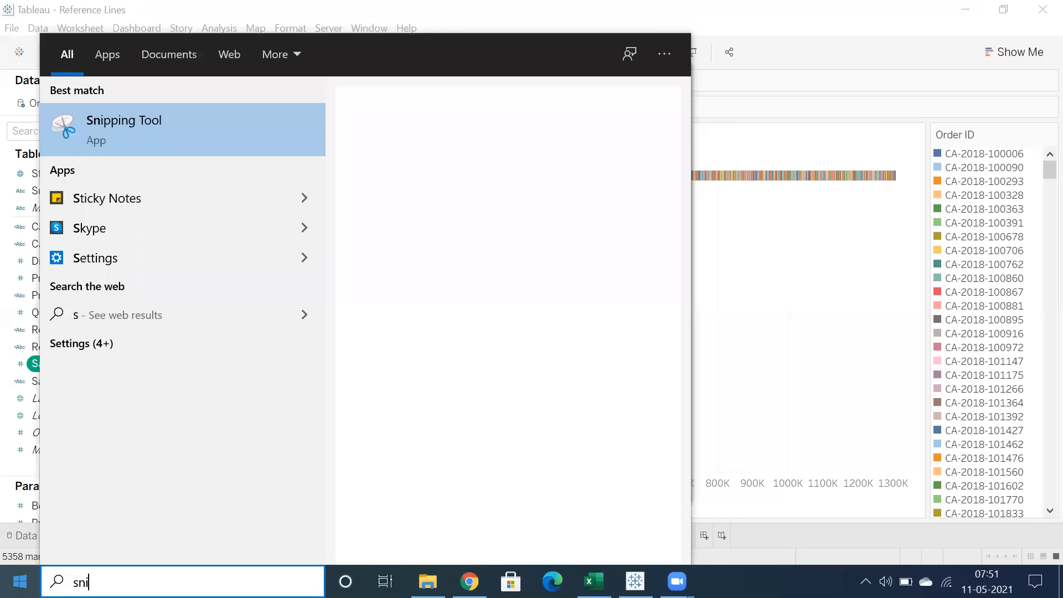
left_click(88, 125)
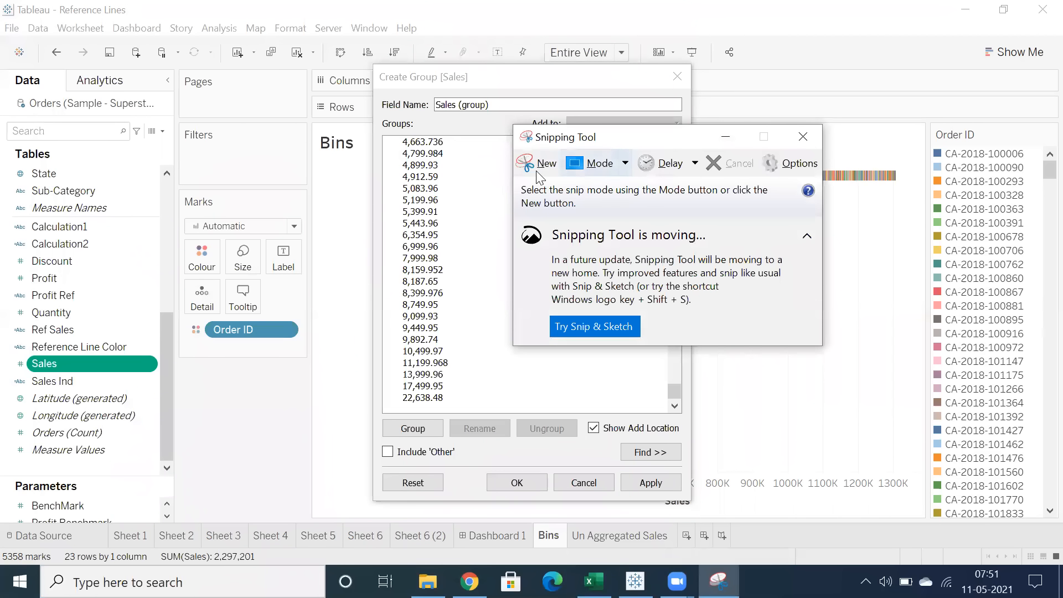
left_click(536, 171)
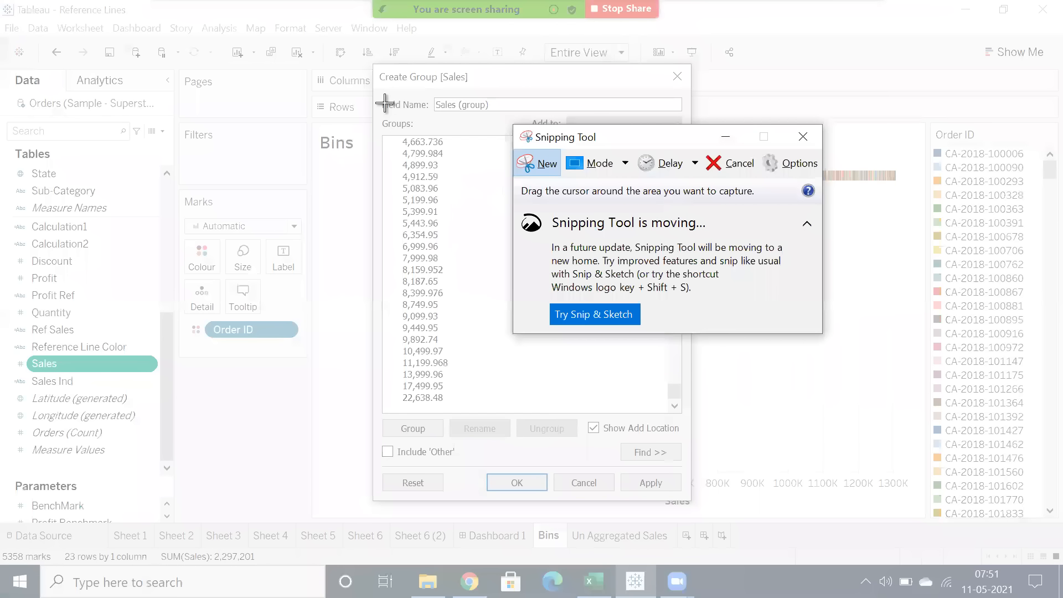
left_click_drag(376, 71, 683, 497)
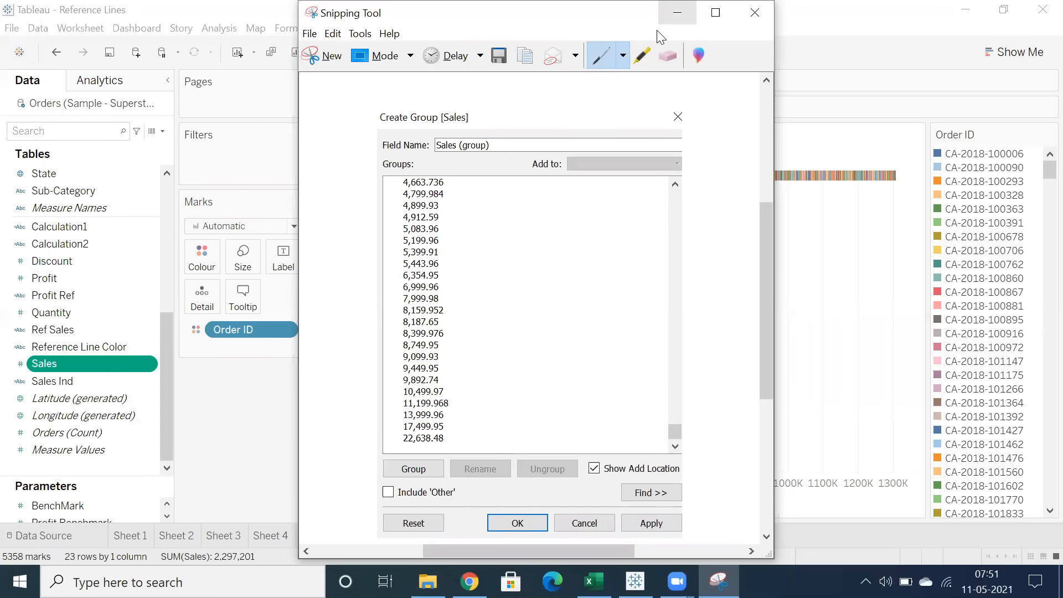
left_click(677, 12)
left_click(676, 76)
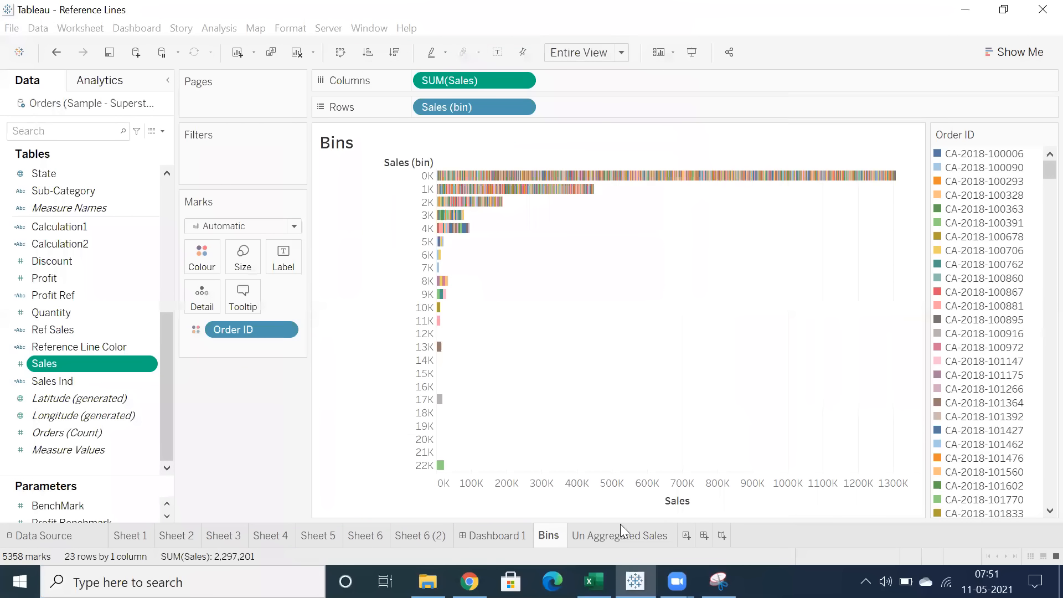
- Switch to the Tableau 9PM CST workbook in Excel and paste the captured Sales value list at cell J20 of Sheet16
left_click(593, 581)
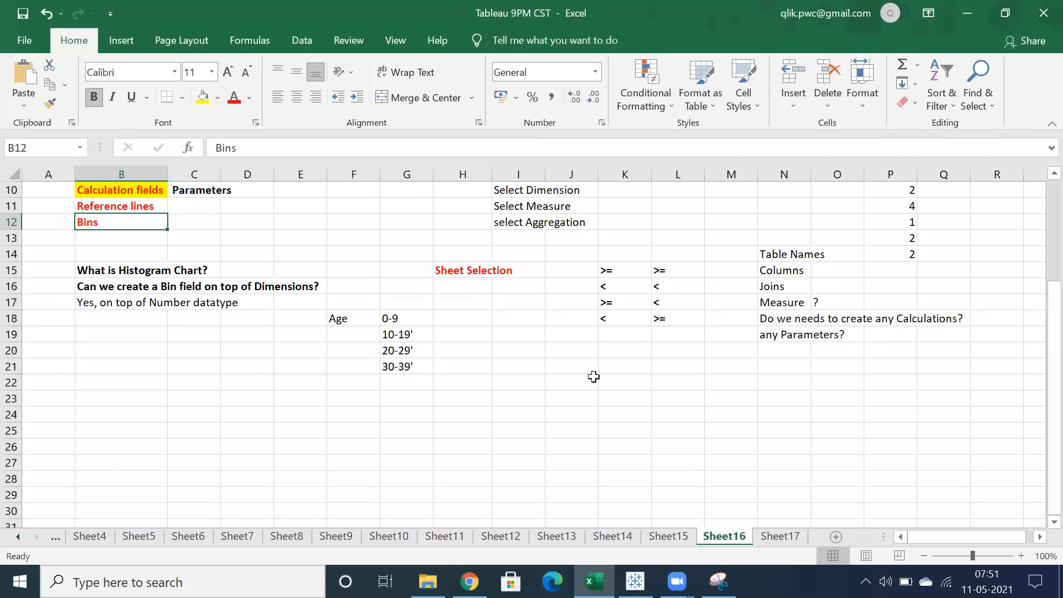
left_click(594, 352)
key("ctrl+v")
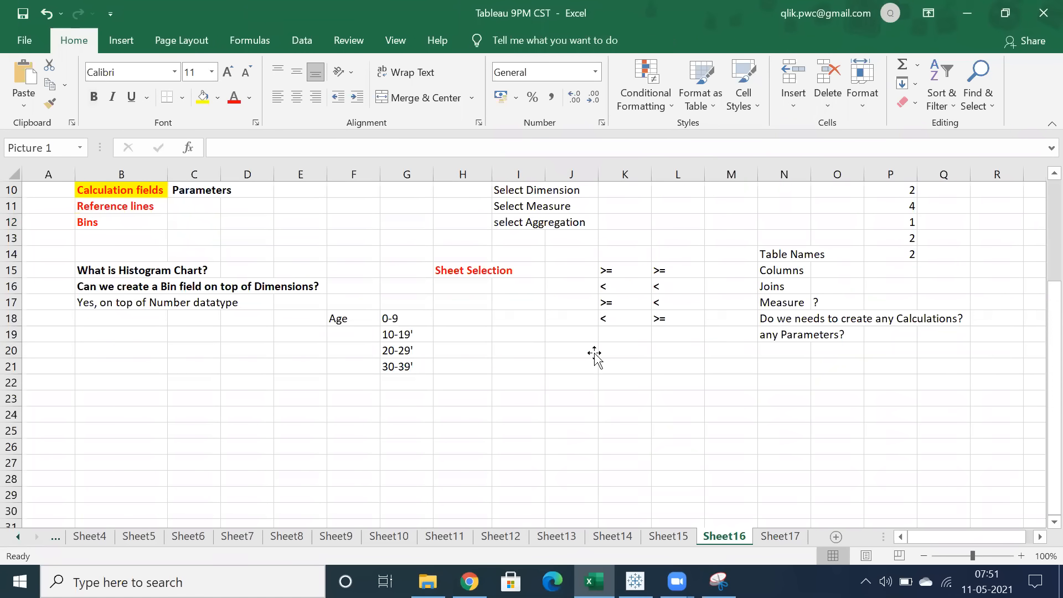
scroll(595, 355, "down", 7)
scroll(596, 359, "down", 2)
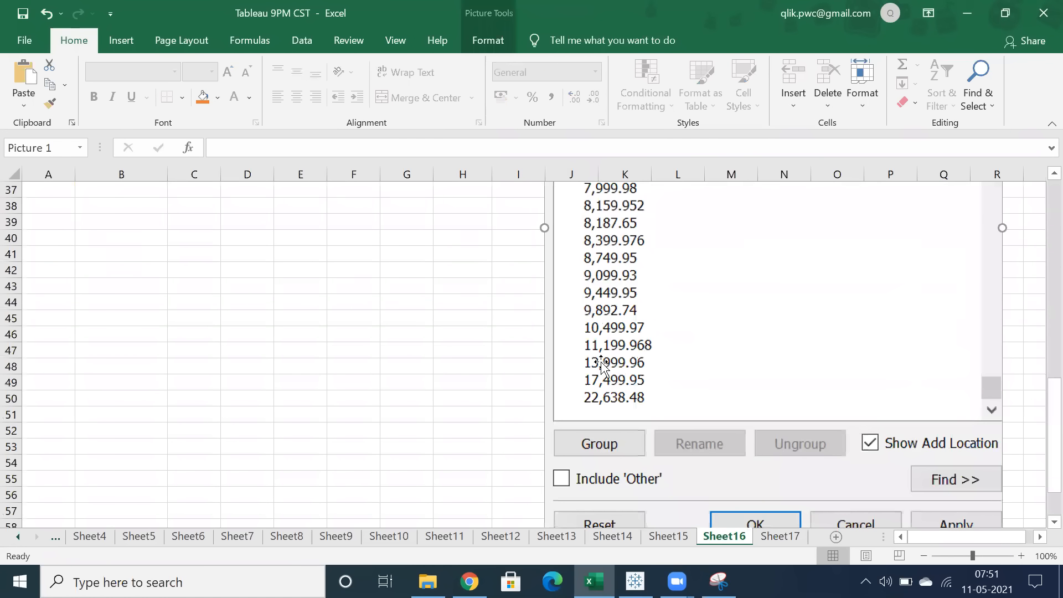
- Shrink the pasted picture to about columns J to N, ending near row 44, with its largest Sales values in view
scroll(806, 422, "down", 4)
left_click_drag(770, 361, 750, 202)
scroll(746, 321, "up", 4)
scroll(747, 321, "up", 7)
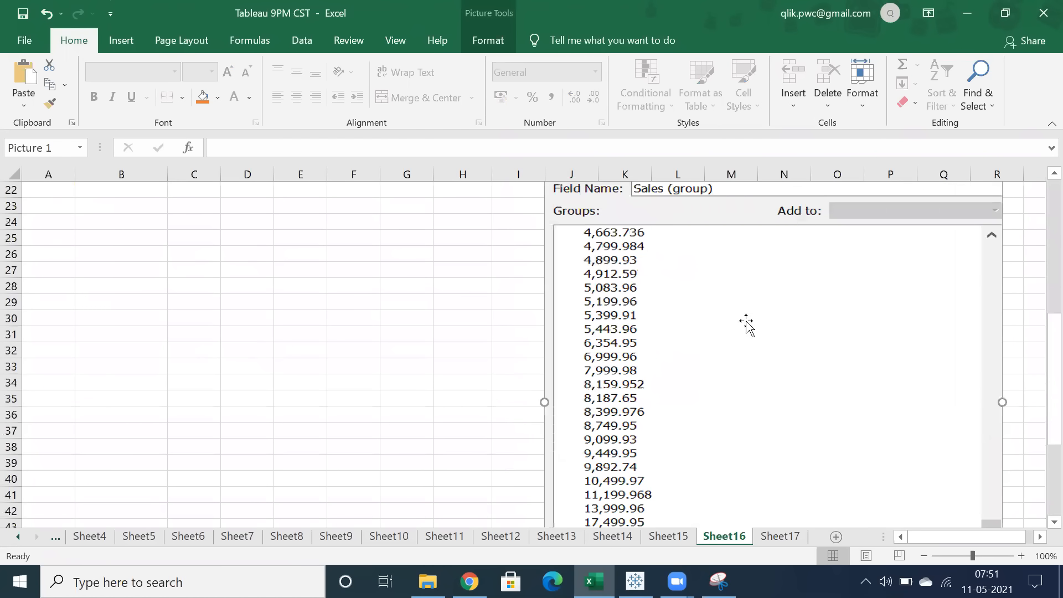
scroll(880, 410, "down", 3)
left_click_drag(1000, 355, 815, 352)
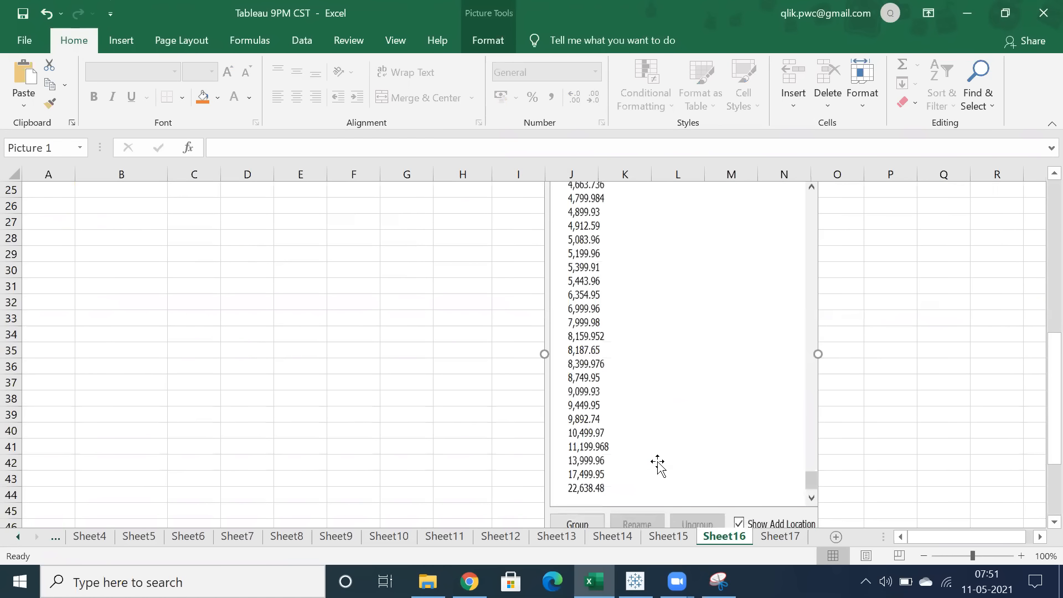
scroll(657, 463, "down", 2)
left_click_drag(681, 510, 662, 408)
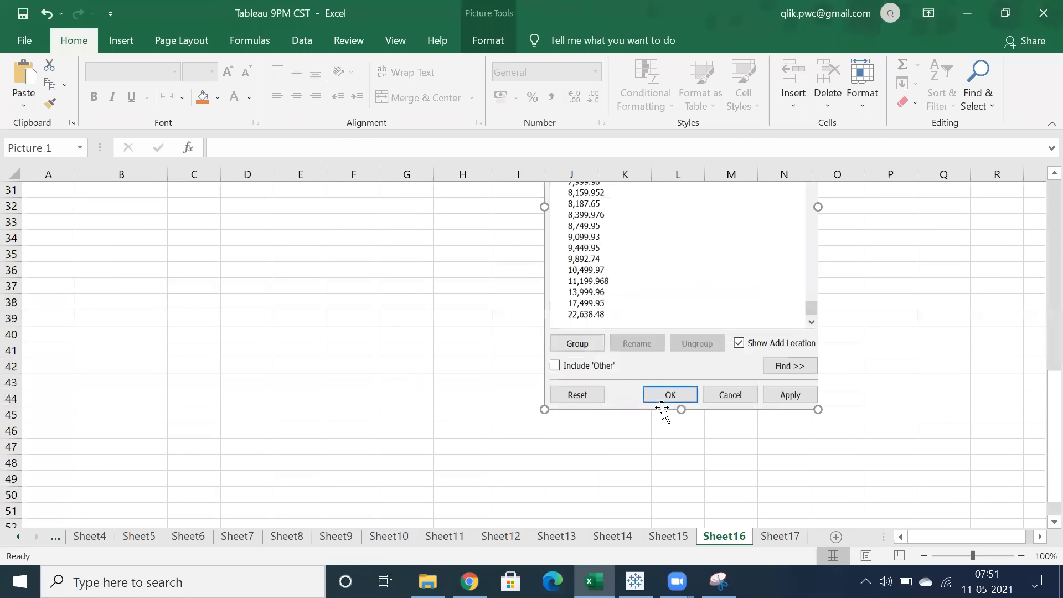
scroll(672, 408, "up", 1)
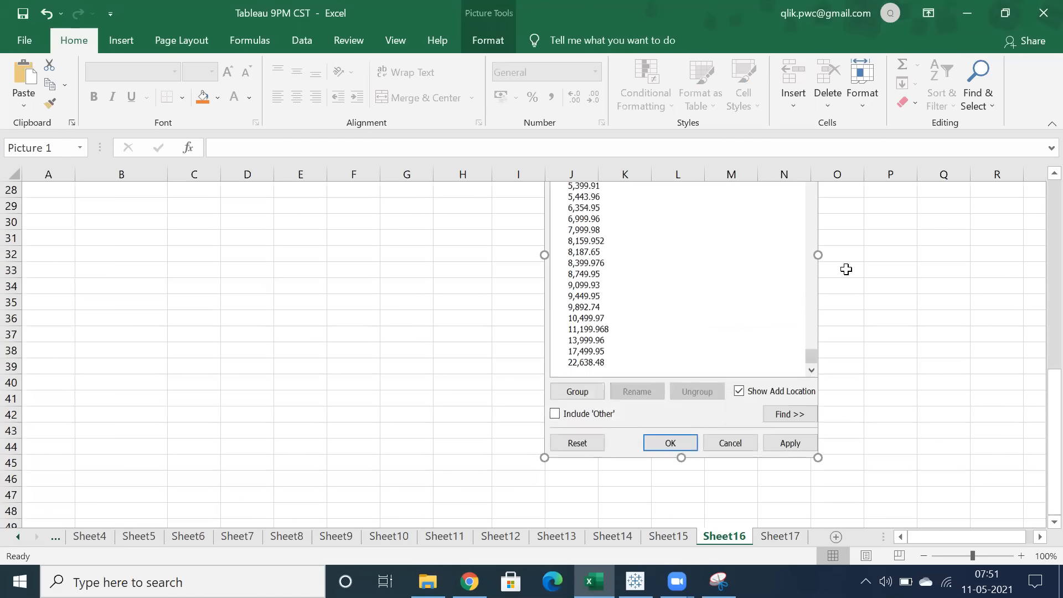
- Compare the largest Sales values in the Excel picture with the order segments of the 13K, 9K and 8K bins in Tableau
key("alt+Tab")
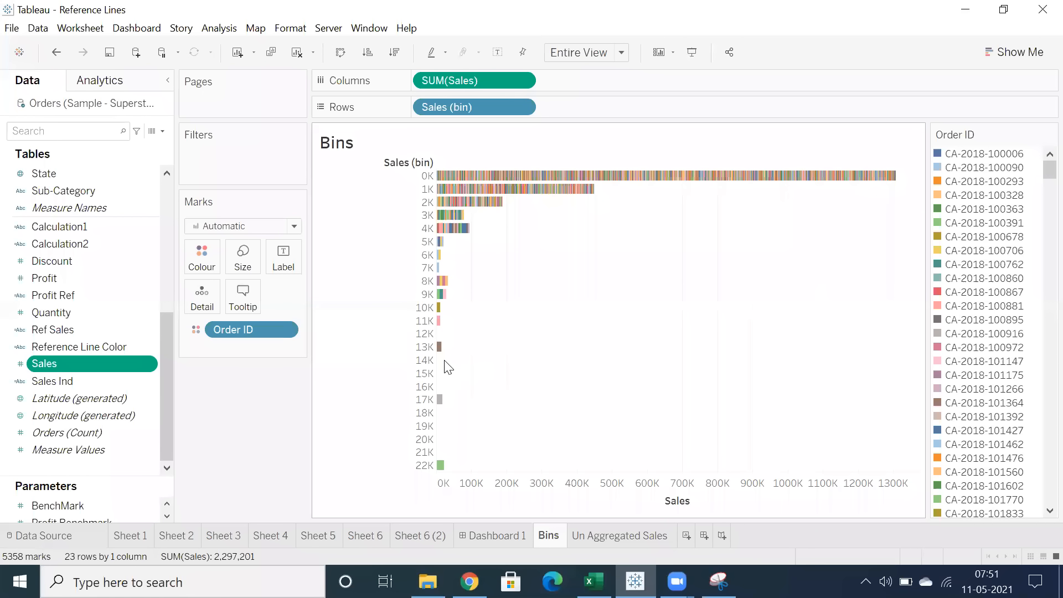
mouse_move(442, 353)
key("alt+Tab")
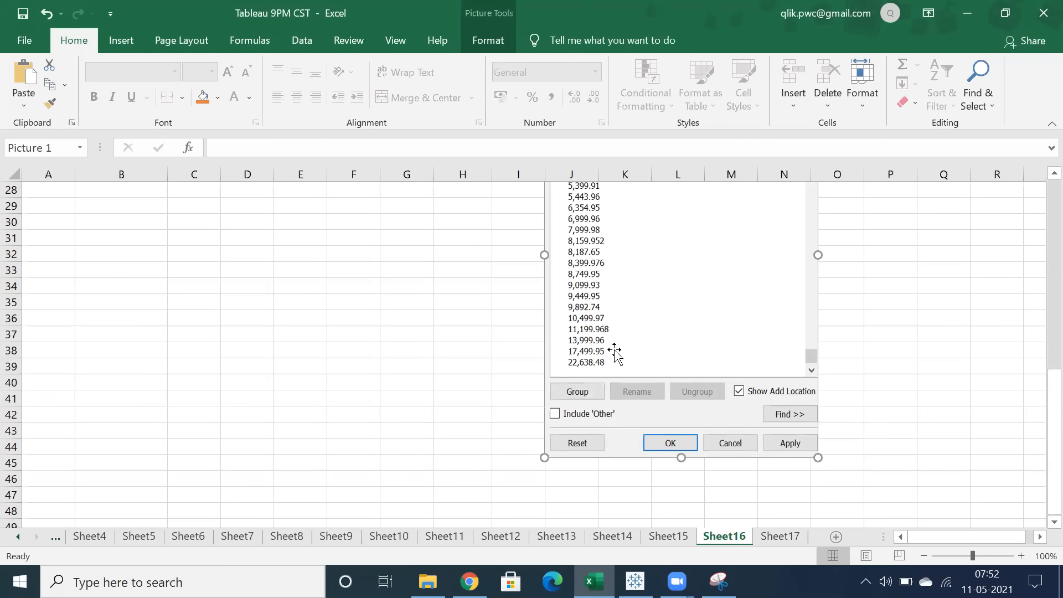
key("alt+Tab")
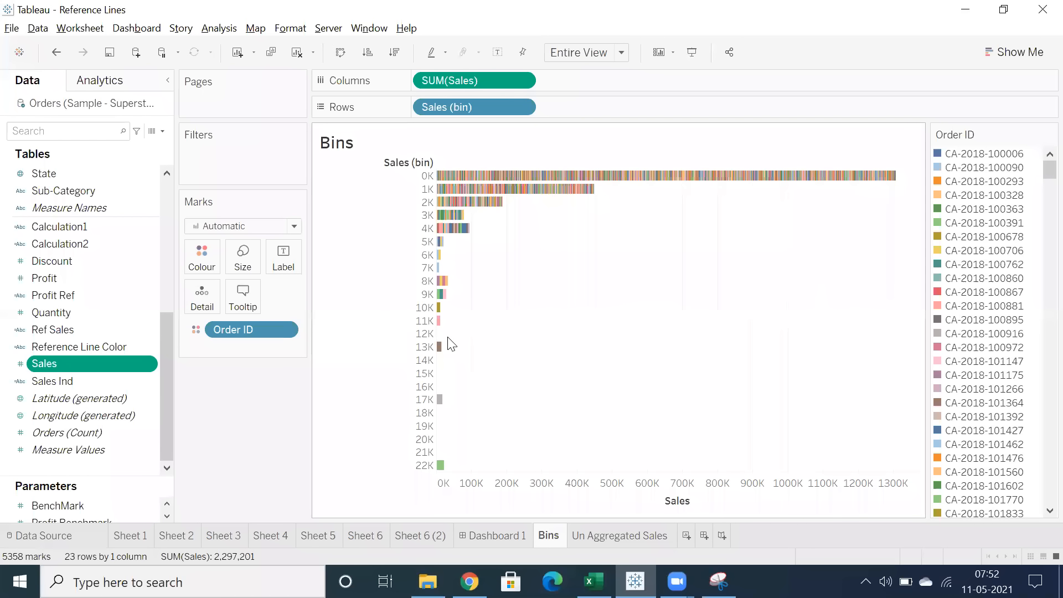
mouse_move(441, 302)
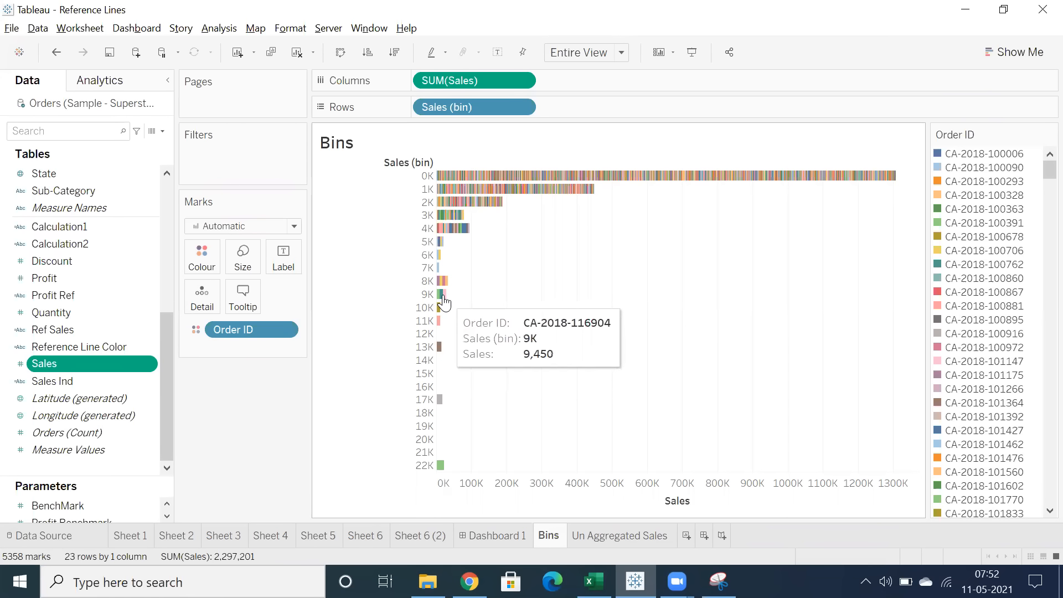
key("alt+Tab")
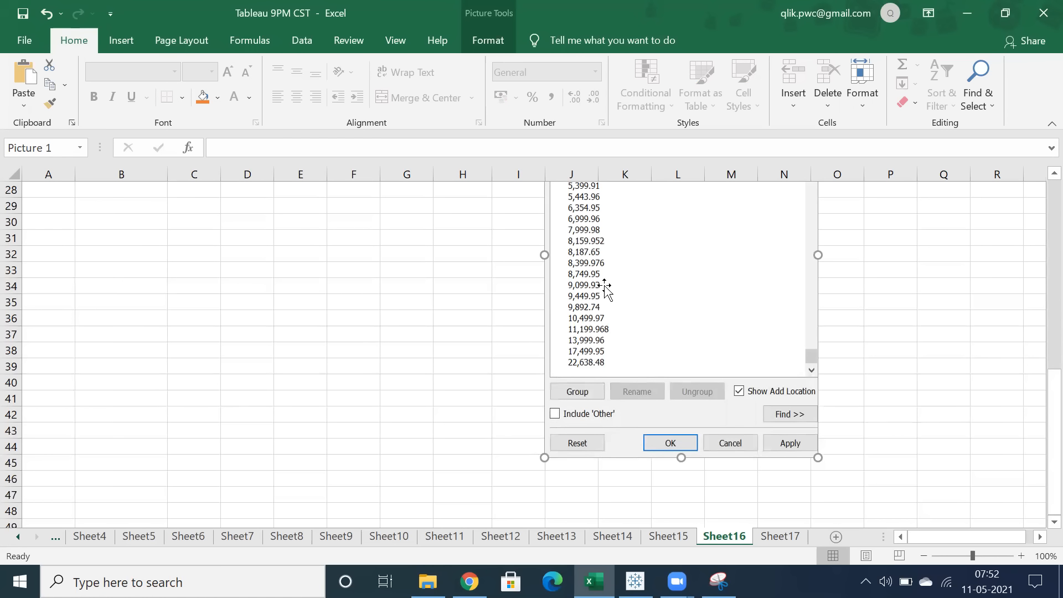
key("alt+Tab")
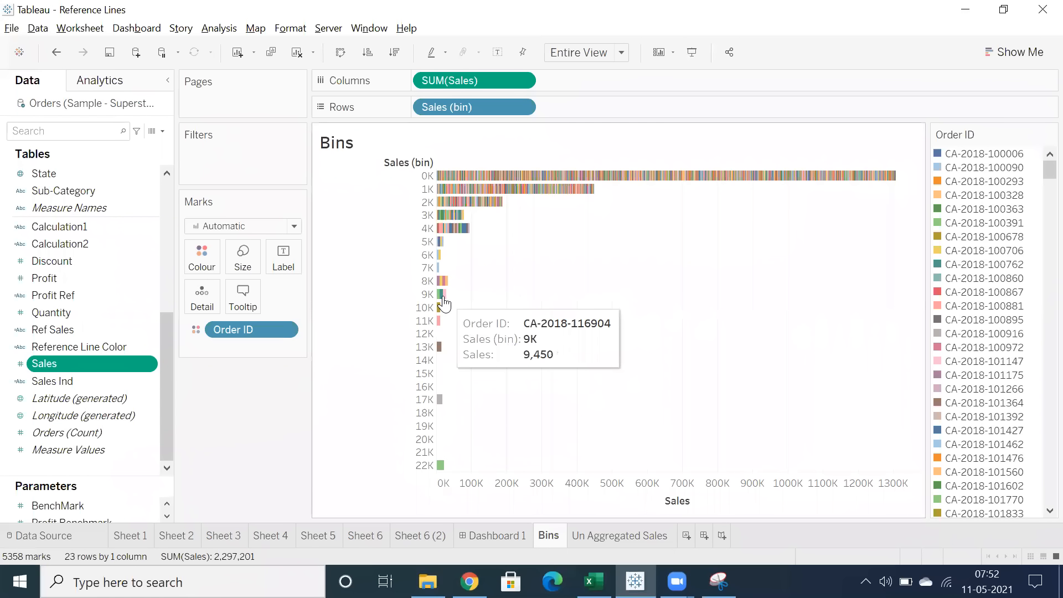
key("alt+Tab")
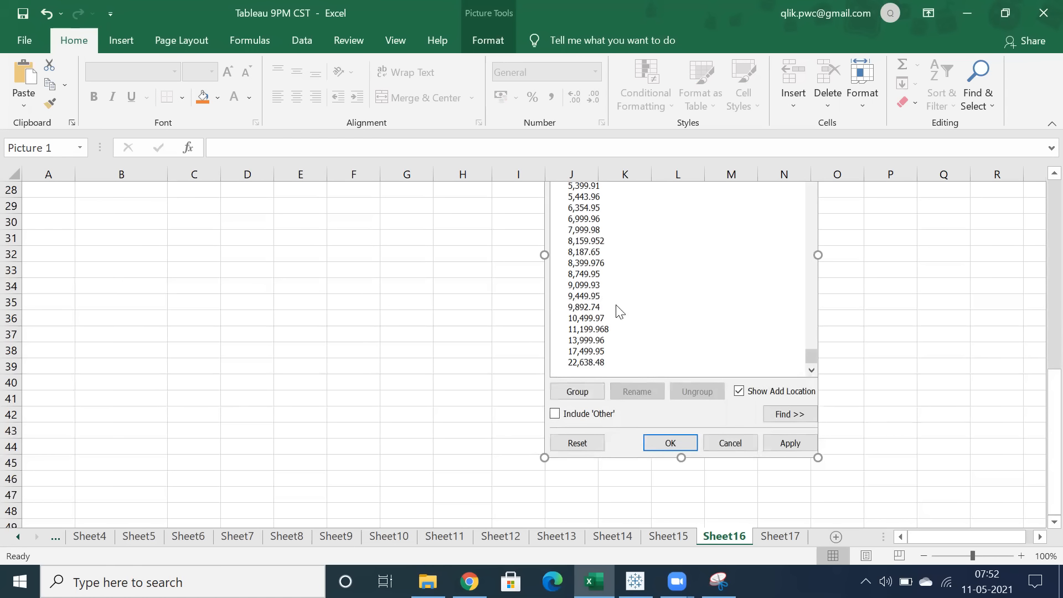
key("alt+Tab")
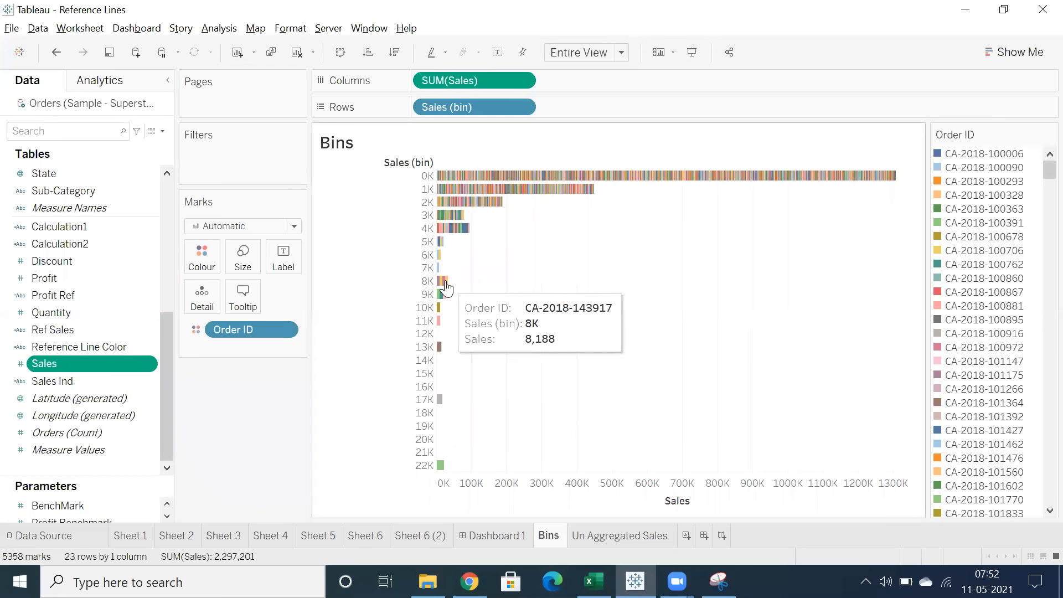
key("alt+Tab")
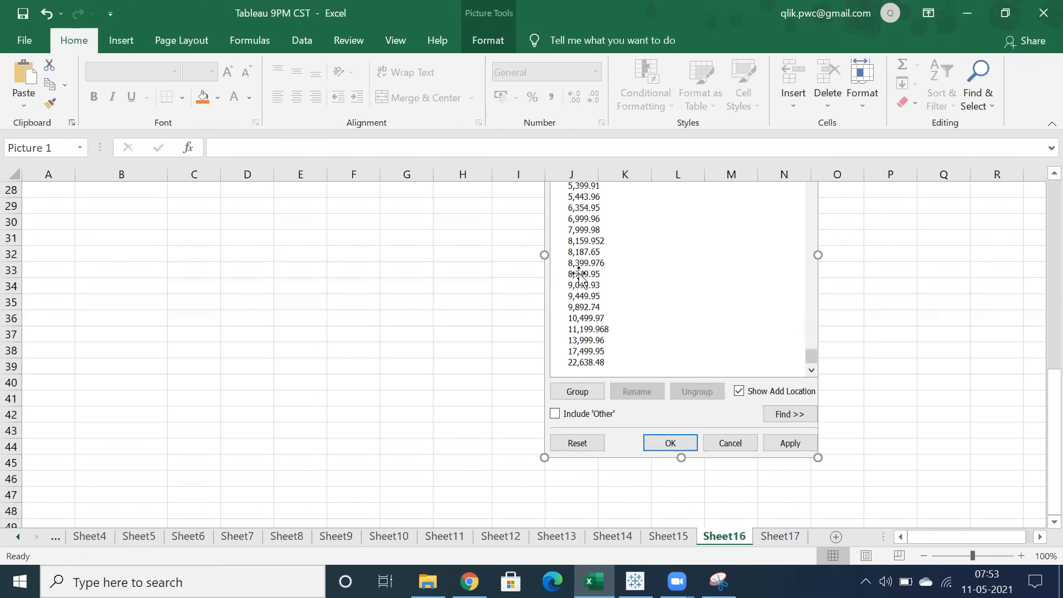
- Switch to Tableau, label the order segments of the Bins chart with their Sales, and remove the Sales labels again
key("alt+Tab")
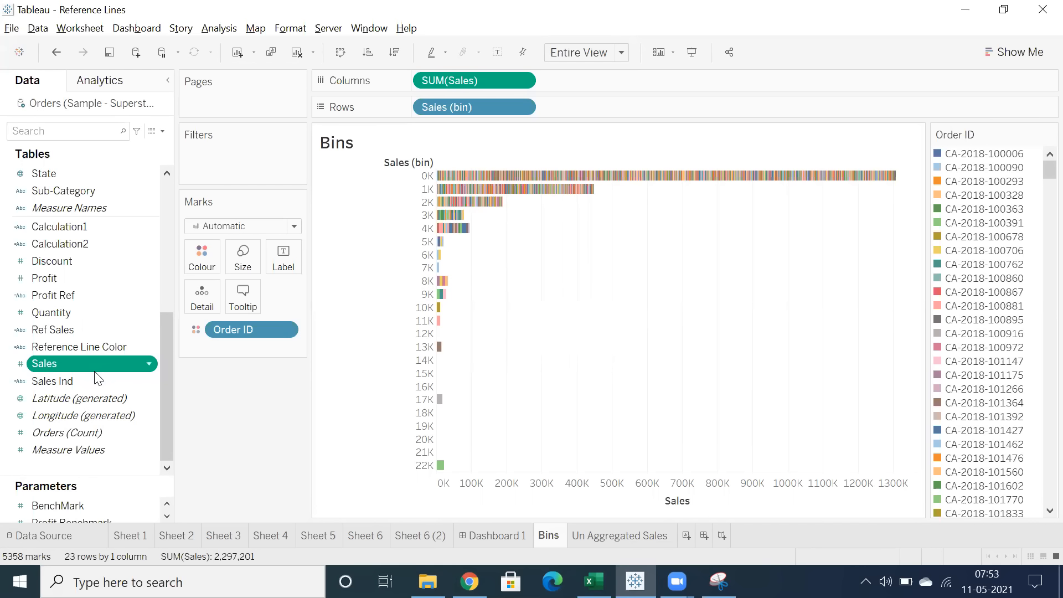
left_click_drag(97, 378, 283, 259)
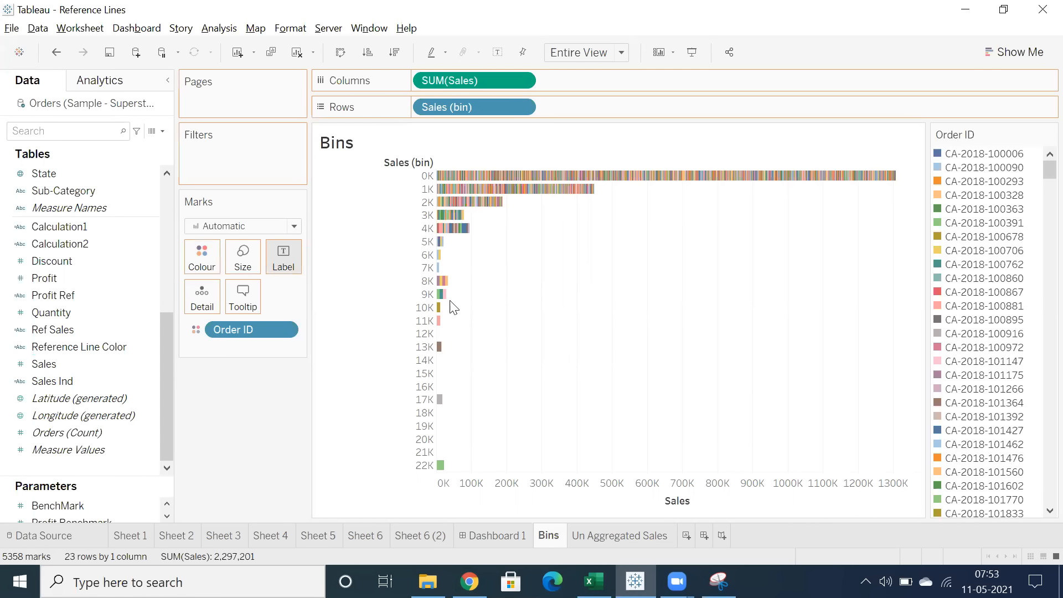
left_click_drag(470, 303, 464, 294)
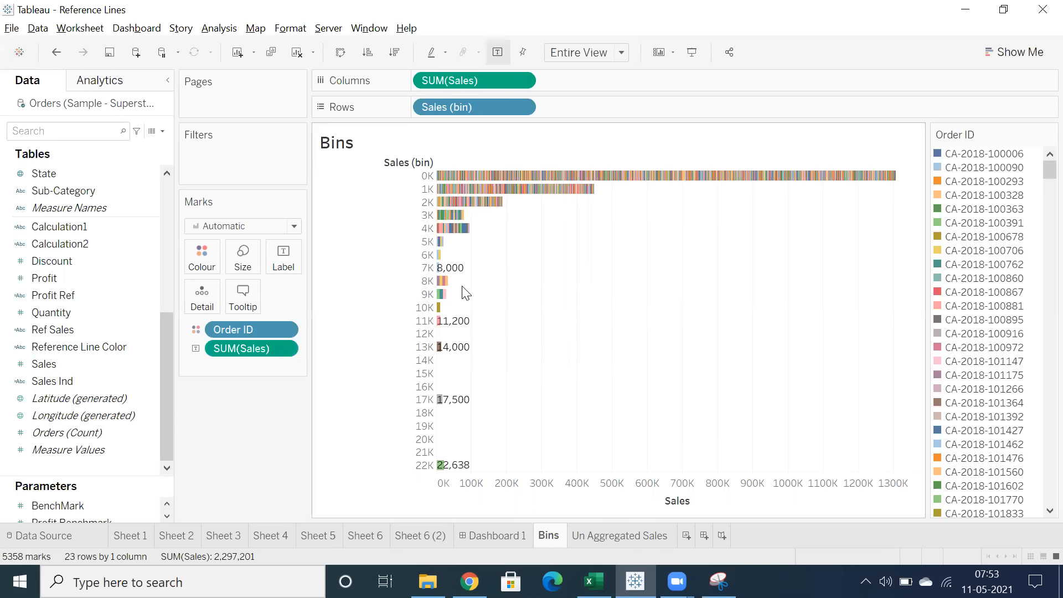
mouse_move(444, 283)
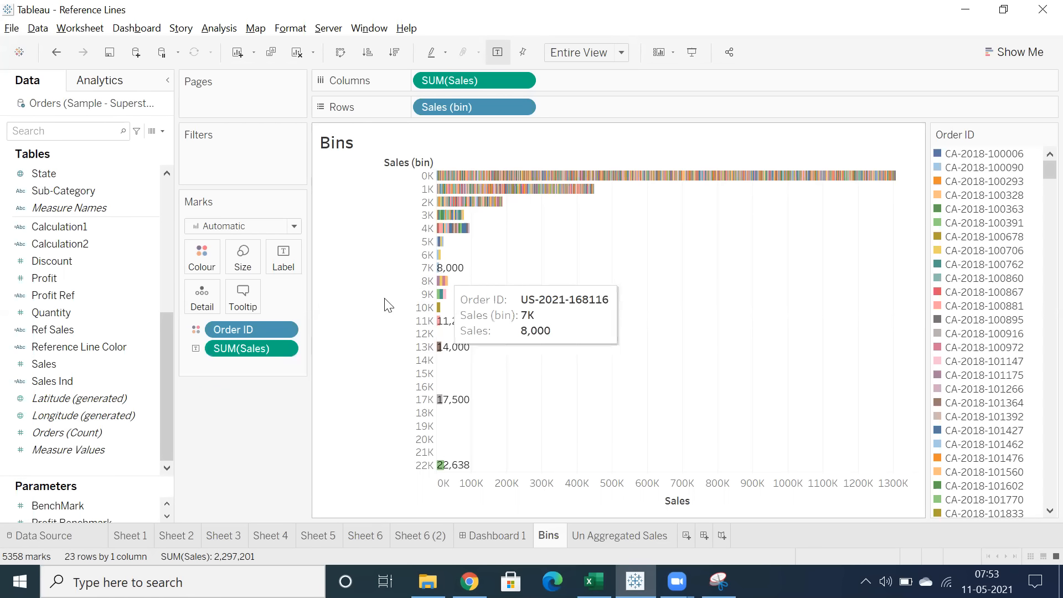
left_click_drag(250, 344, 448, 301)
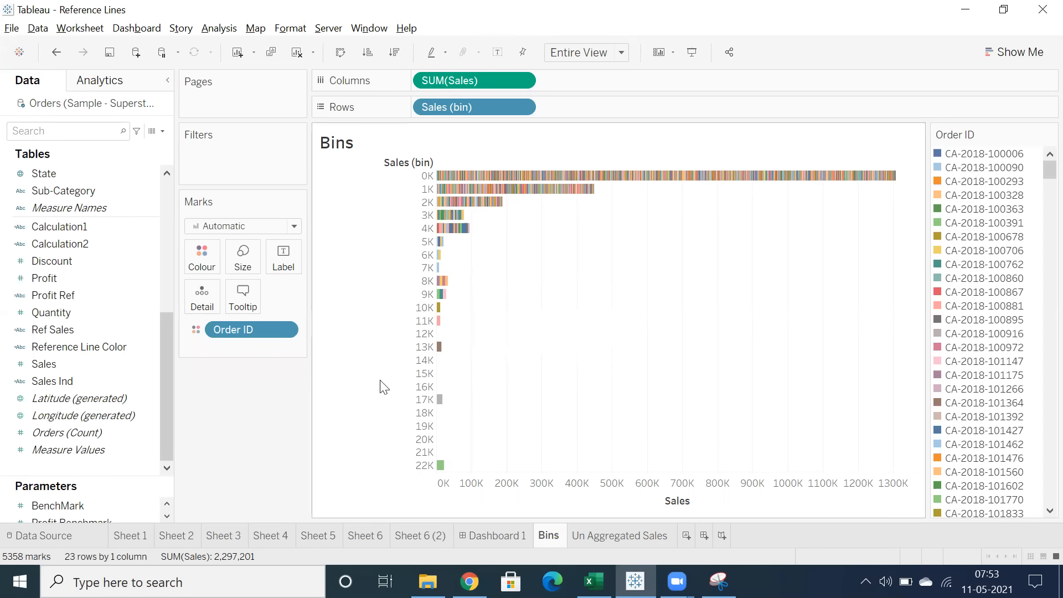
- Remove Order ID from the marks and compare the 8K bin's bar with the Sales values in the Excel picture
left_click_drag(259, 332, 246, 471)
mouse_move(445, 287)
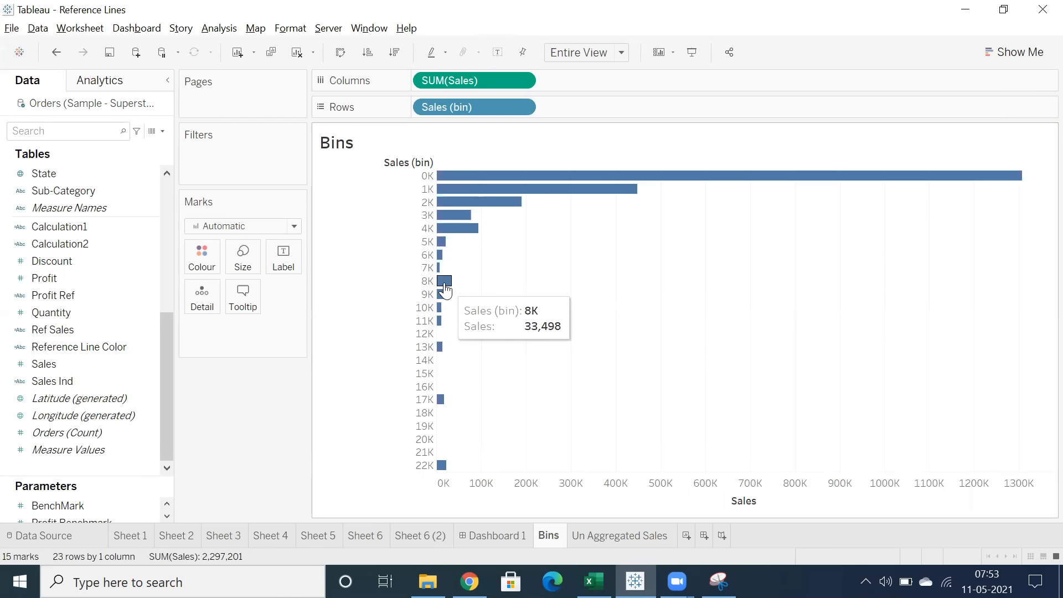
key("alt")
key("alt+Tab")
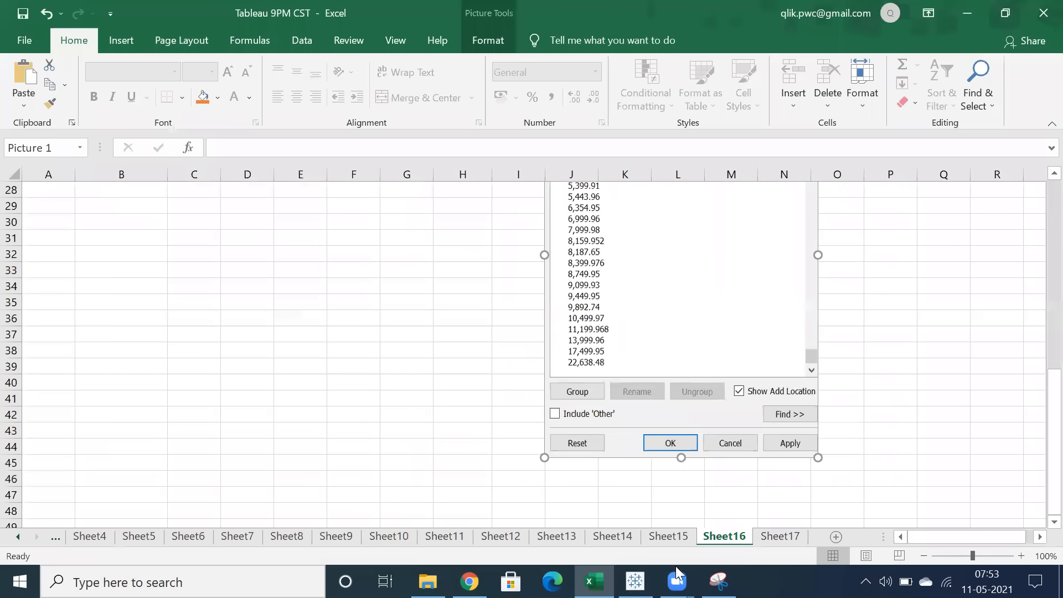
scroll(671, 363, "up", 2)
scroll(672, 362, "up", 1)
scroll(671, 362, "down", 1)
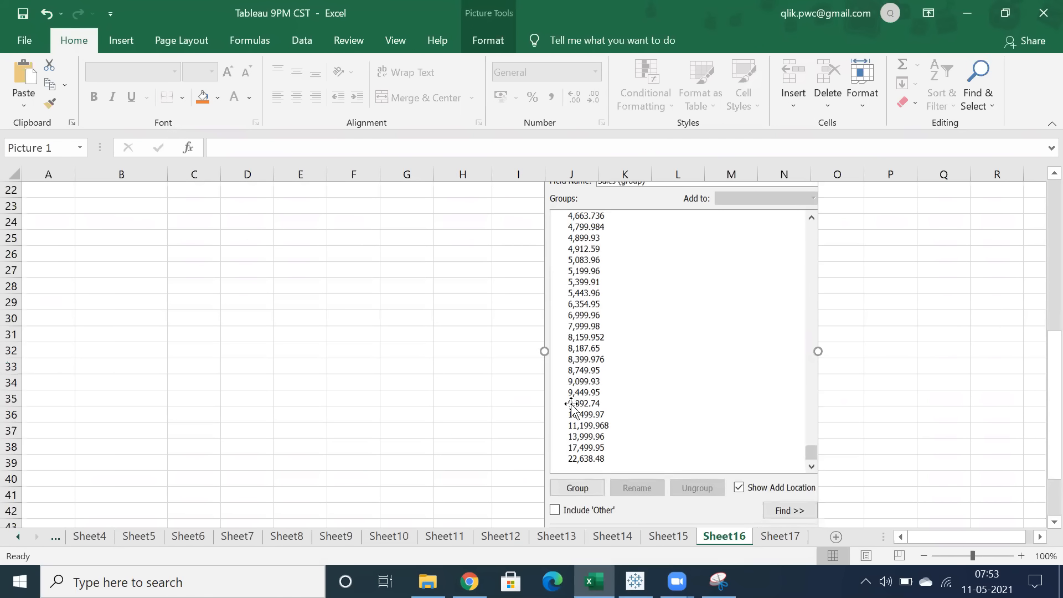
- Switch back to Tableau and colour the Bins chart's bars by Order ID, adding all members
key("alt+Tab")
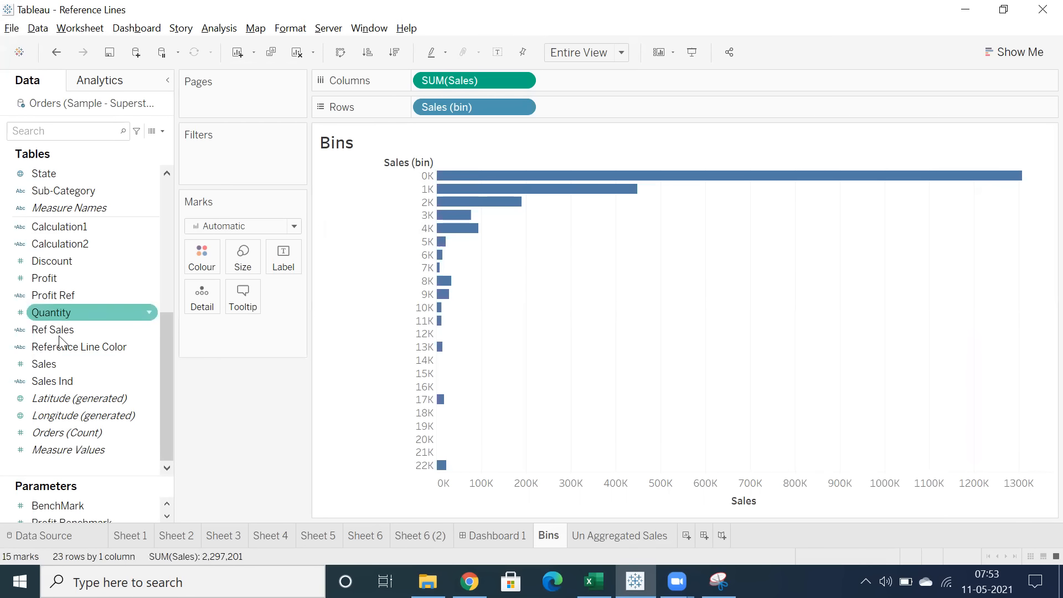
scroll(62, 340, "up", 5)
left_click_drag(51, 280, 201, 253)
left_click(547, 288)
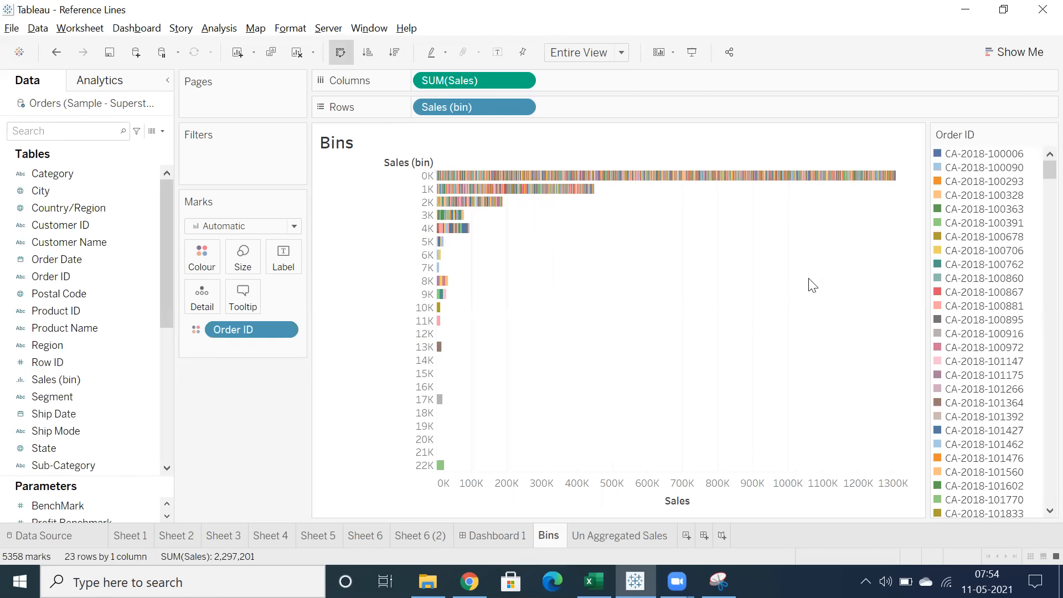
- Swap the Bins chart's rows and columns, and highlight the 0K bin to examine how orders spread over the bins
key("ctrl+w")
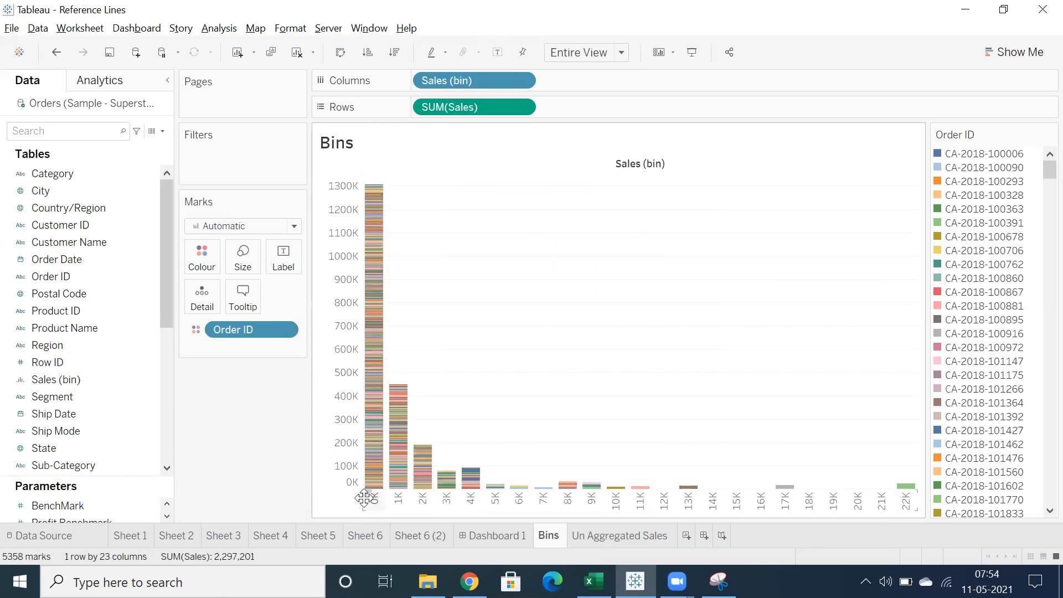
mouse_move(381, 483)
left_click(401, 508)
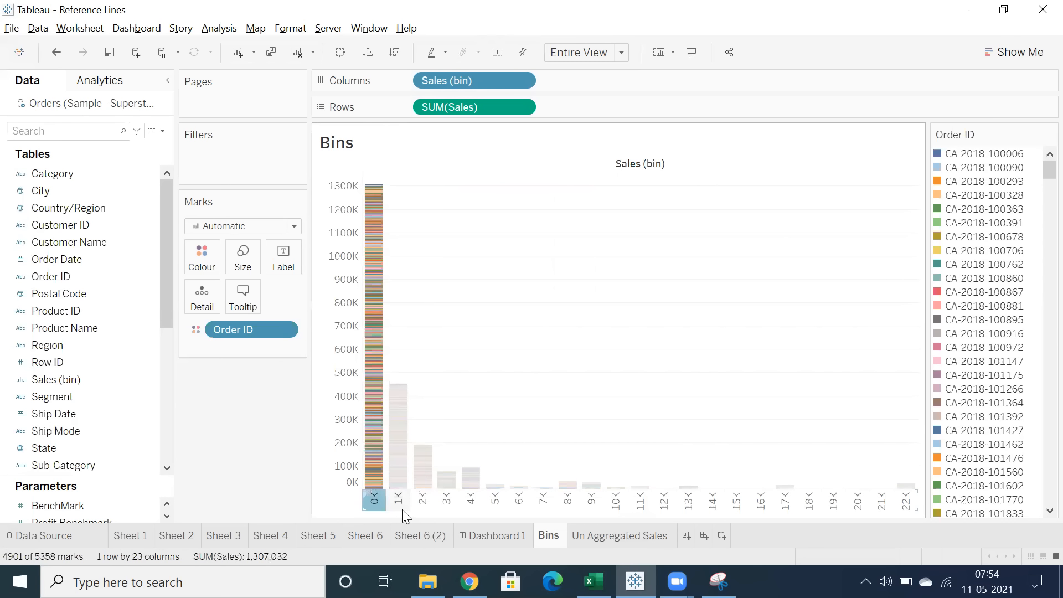
left_click(578, 281)
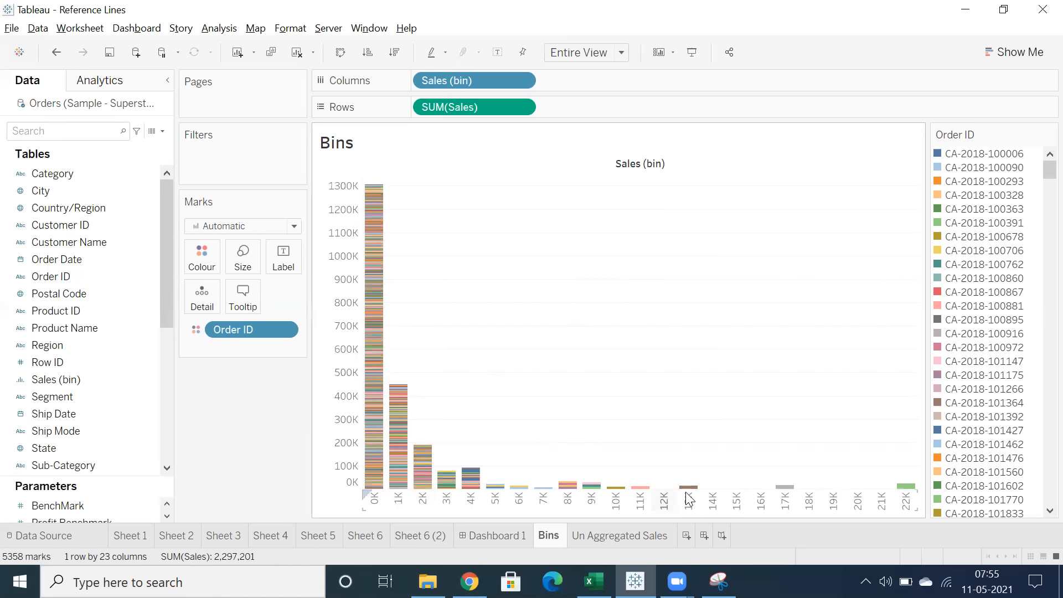
mouse_move(579, 490)
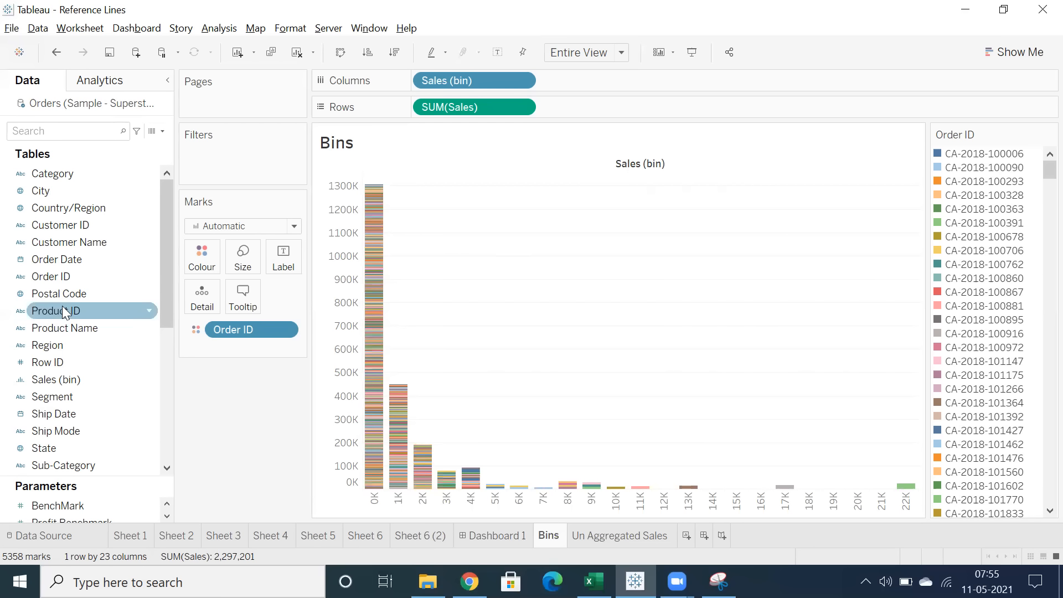
- Check the bin settings of Sales (bin) without changing them, and swap the chart's rows and columns back to horizontal bars
scroll(87, 431, "down", 4)
scroll(88, 431, "up", 4)
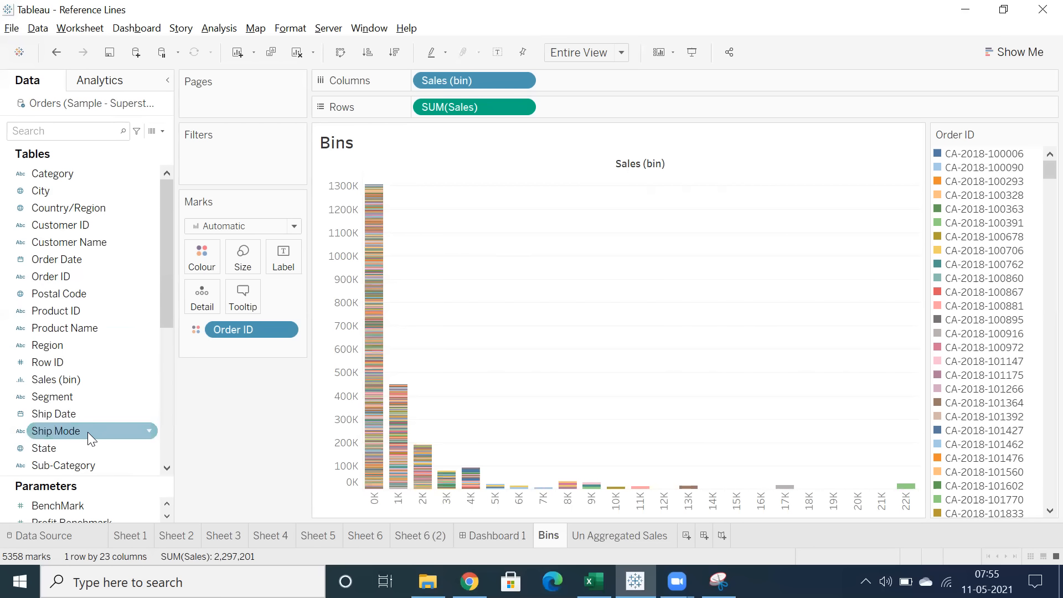
right_click(64, 374)
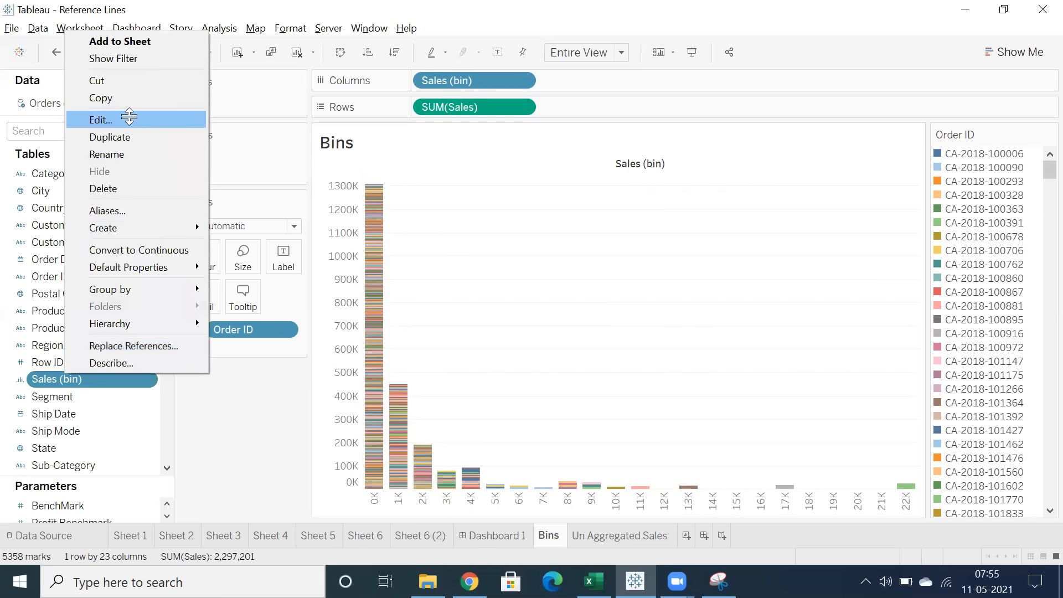
left_click(130, 121)
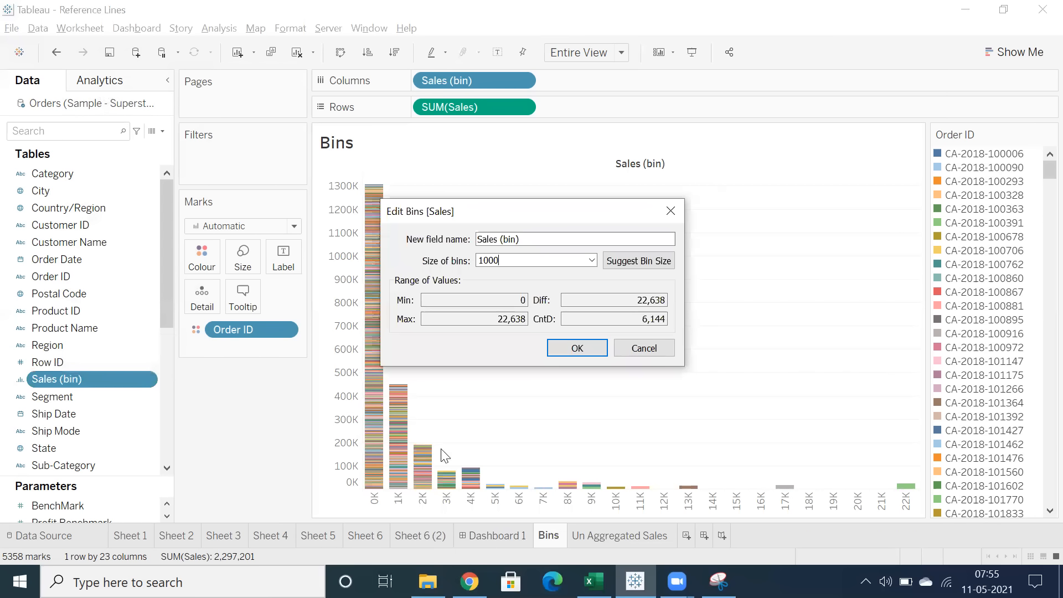
left_click(636, 355)
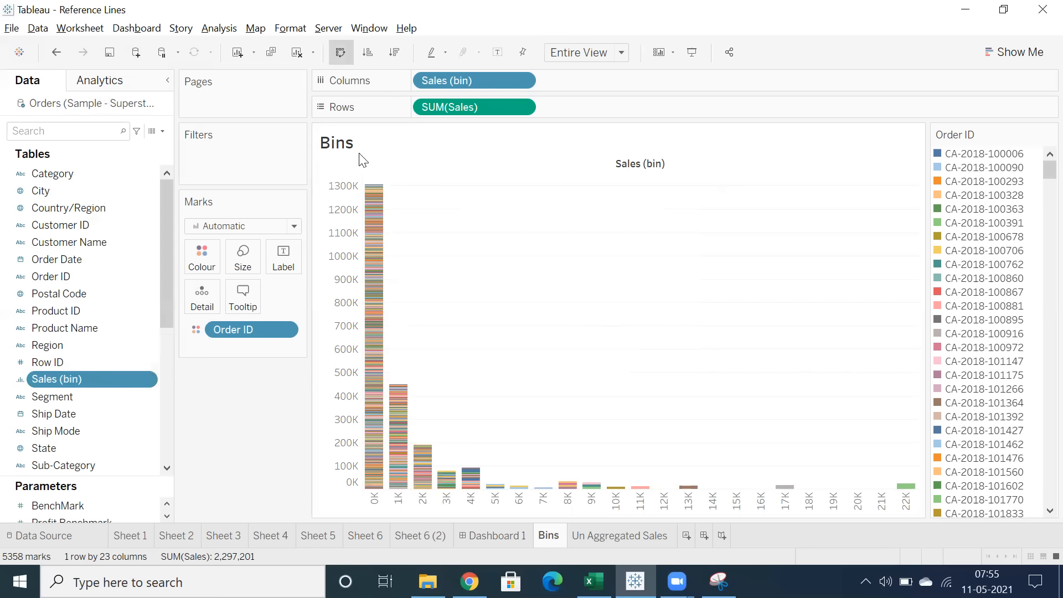
key("ctrl+w")
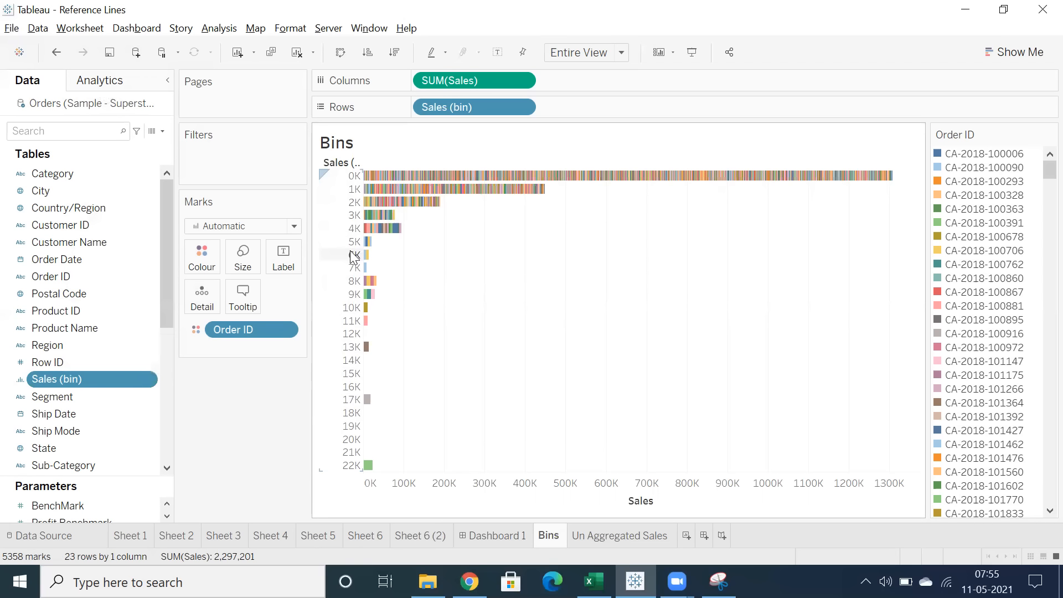
- Edit the Sales (bin) field and start creating a new parameter for its bin size
right_click(103, 386)
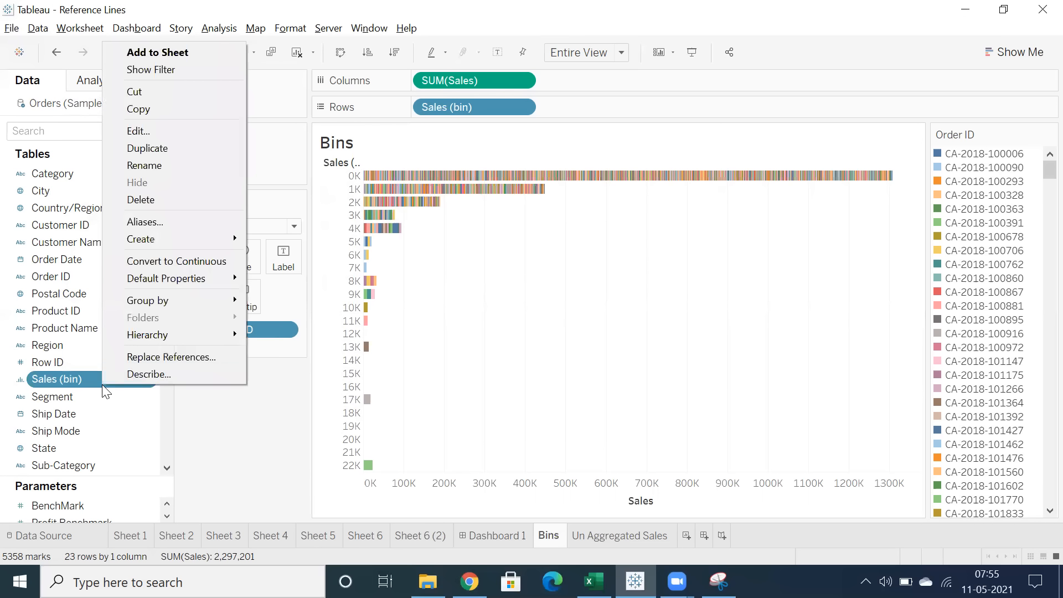
left_click(154, 132)
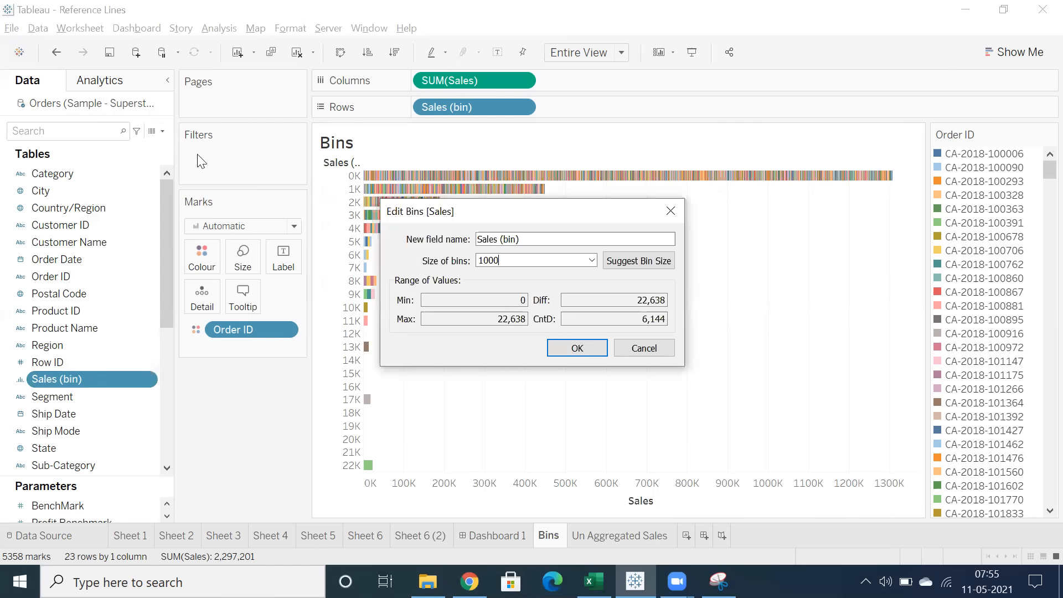
left_click(591, 261)
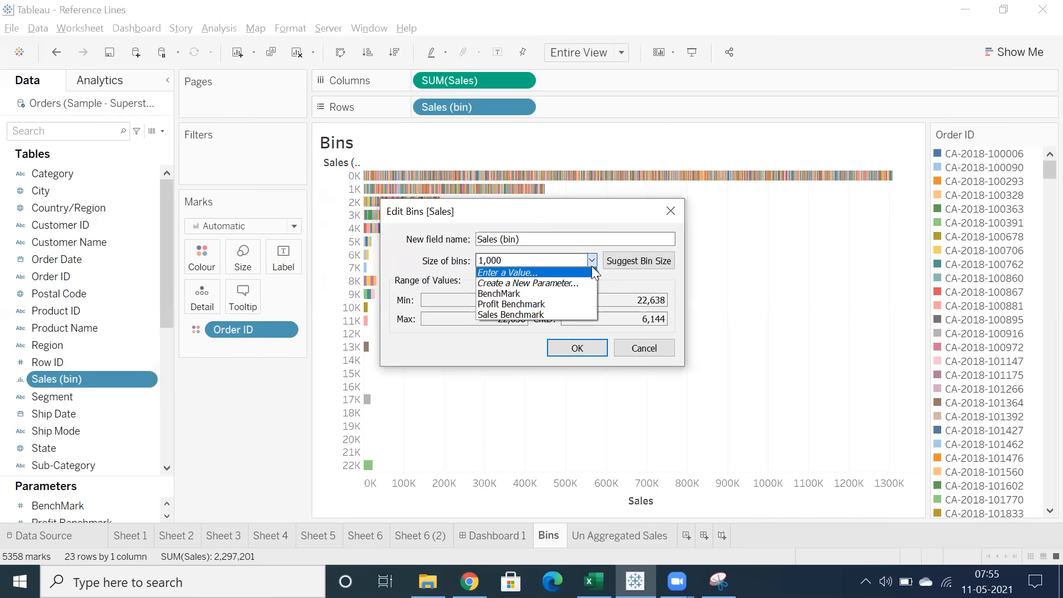
left_click(513, 286)
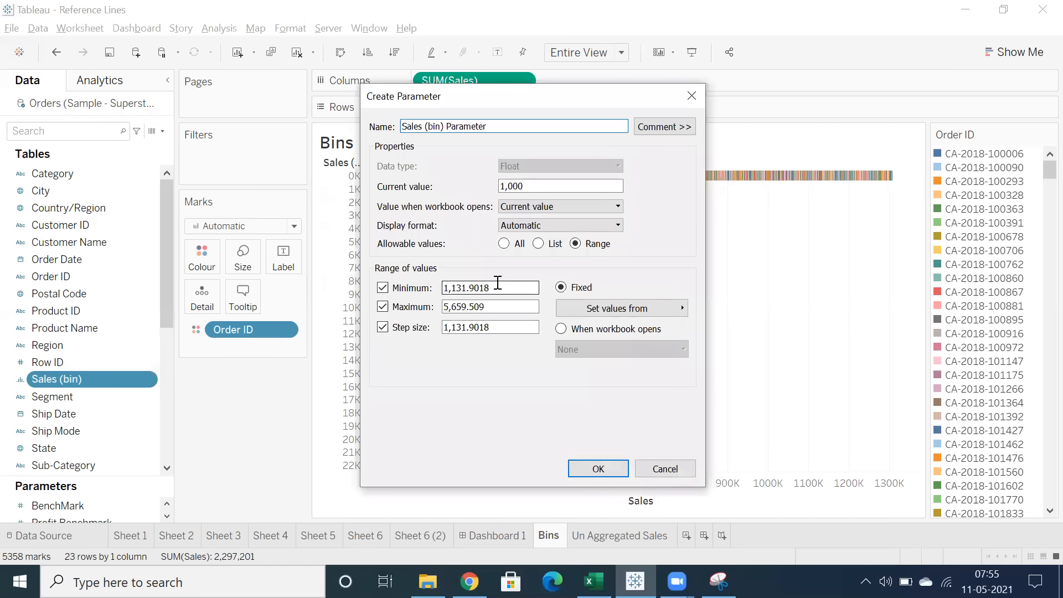
- Set the new parameter's range to minimum 1,000, maximum 5,000 and step size 500, and apply it as the size of the Sales bins
double_click(498, 287)
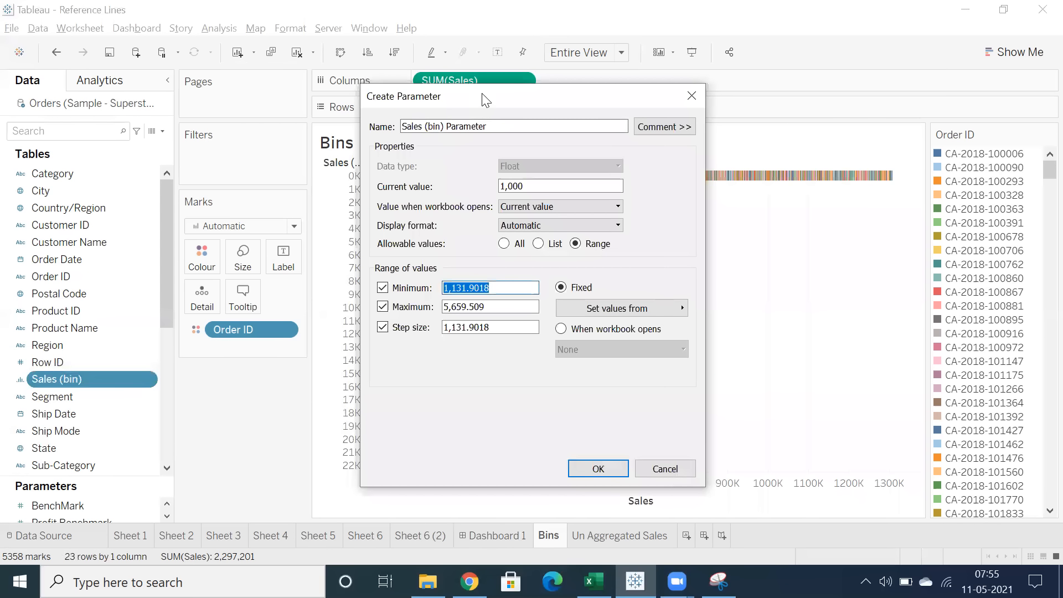
left_click_drag(485, 100, 505, 158)
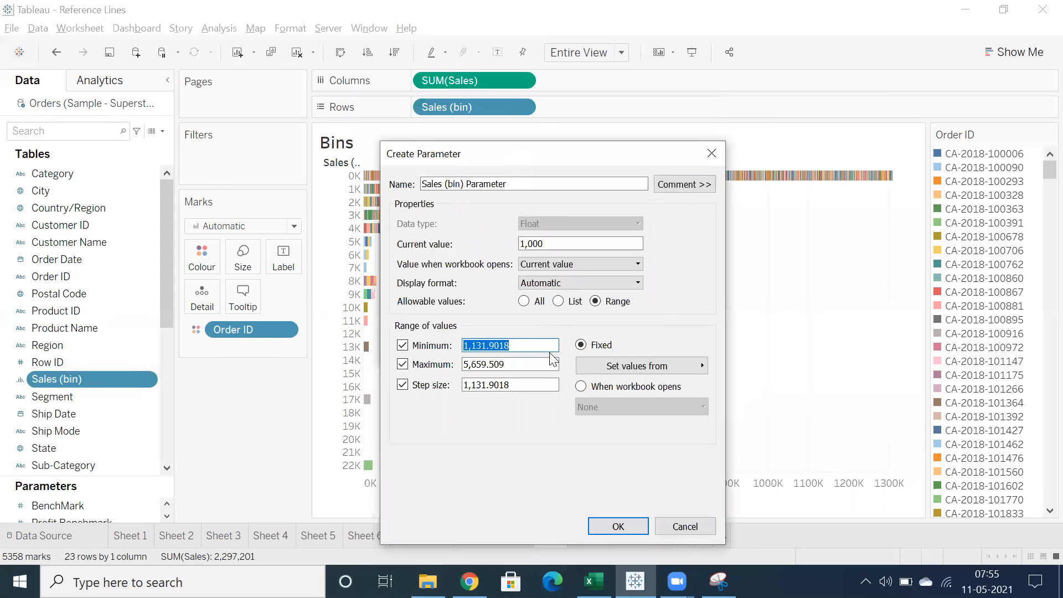
type("1000")
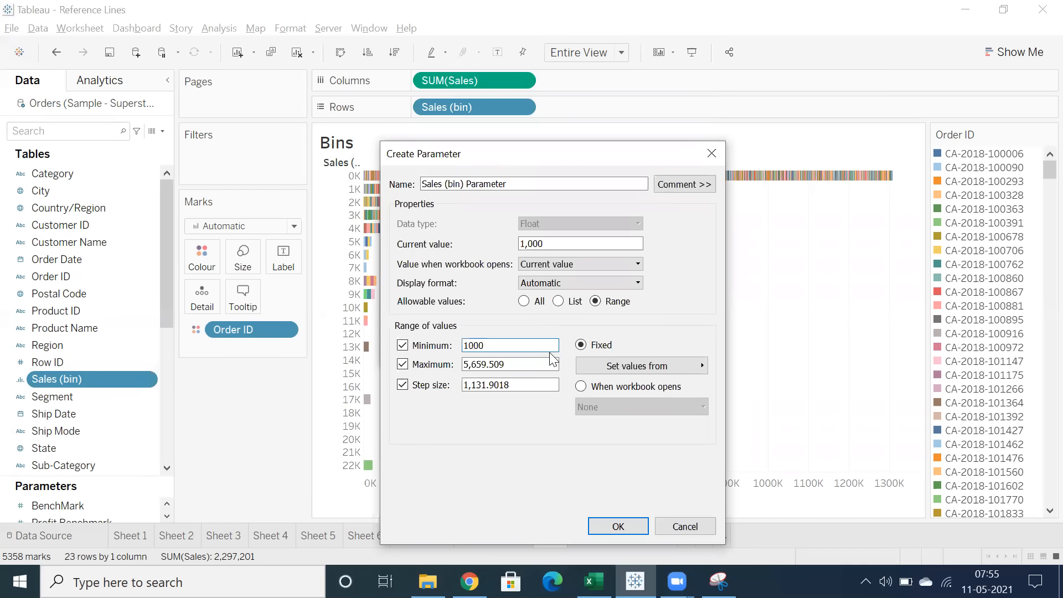
key("Tab")
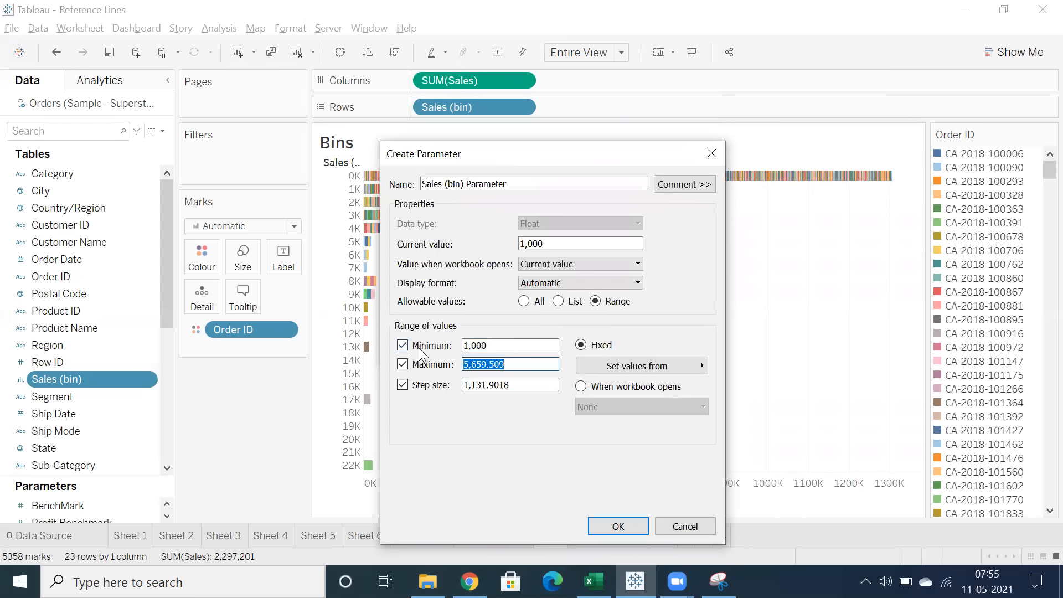
type("5000")
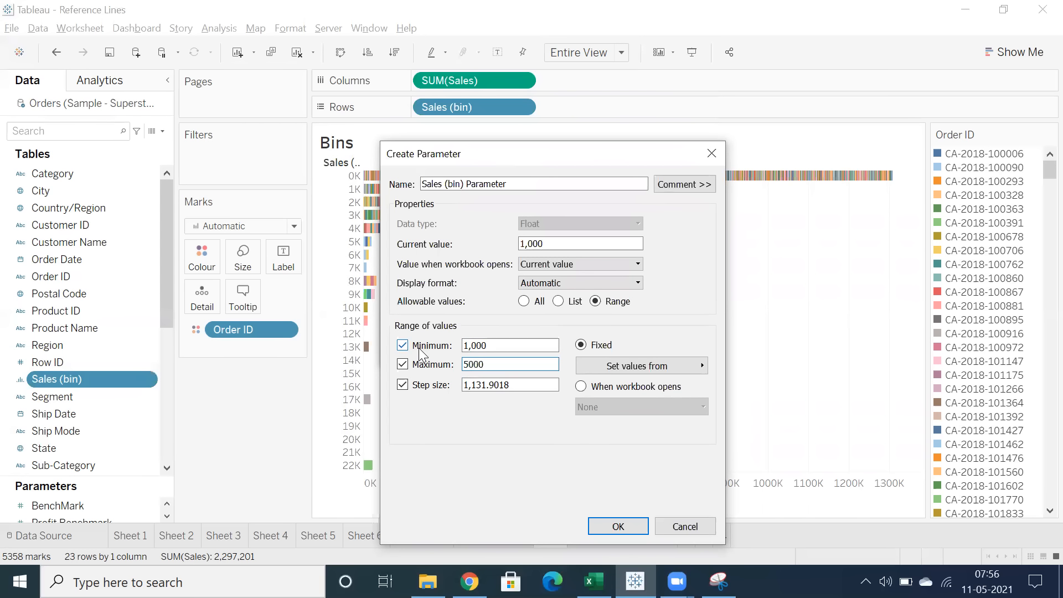
key("Tab")
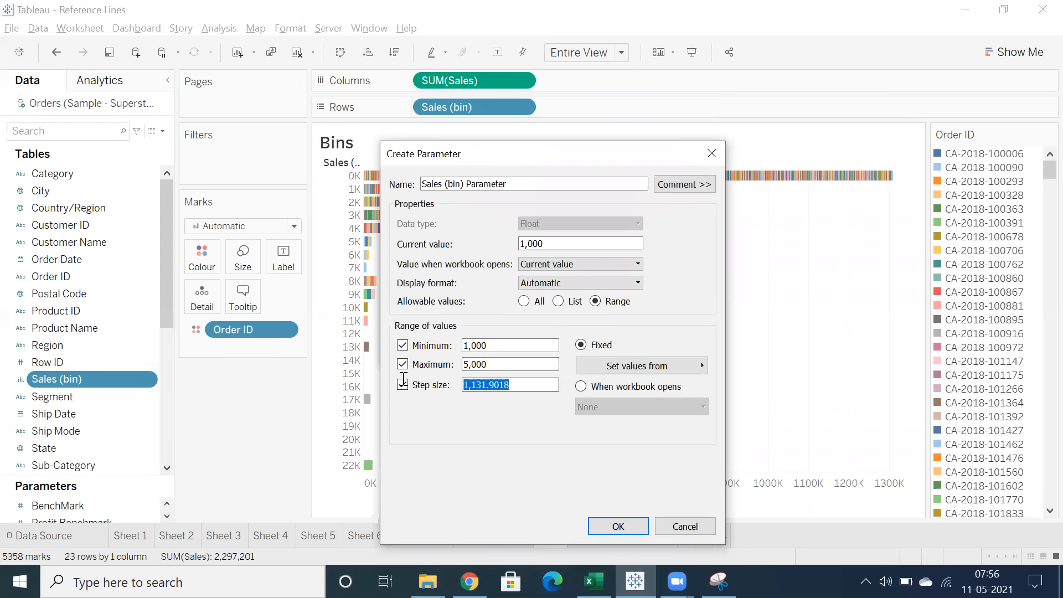
type("500")
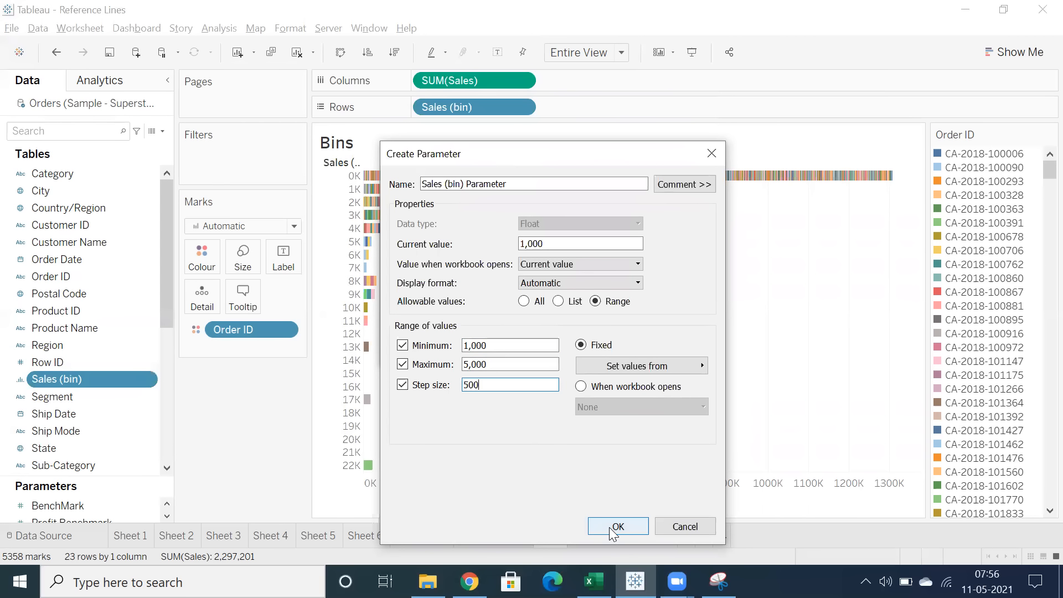
double_click(464, 390)
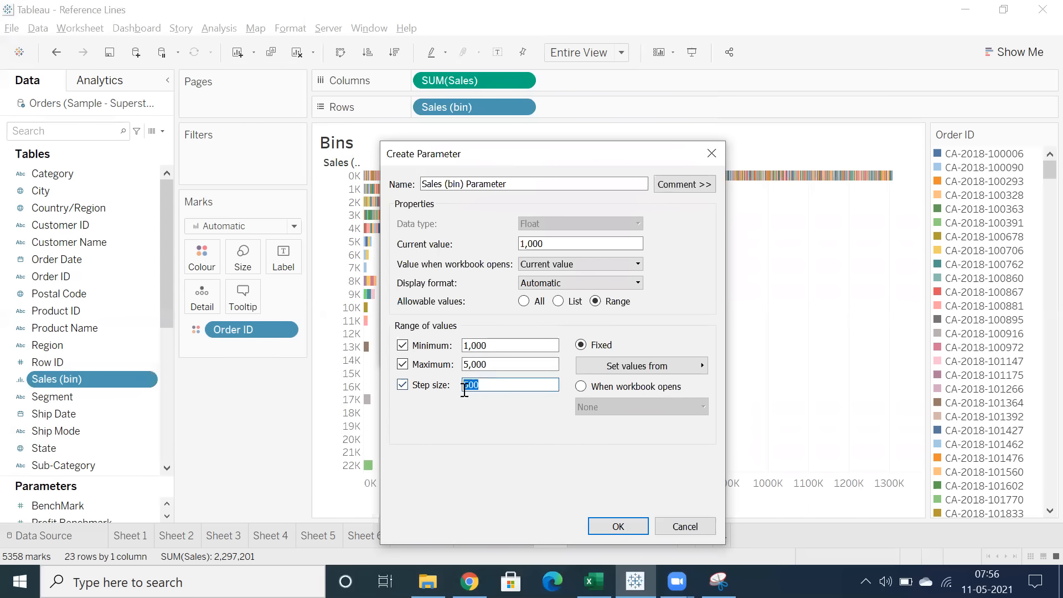
double_click(501, 344)
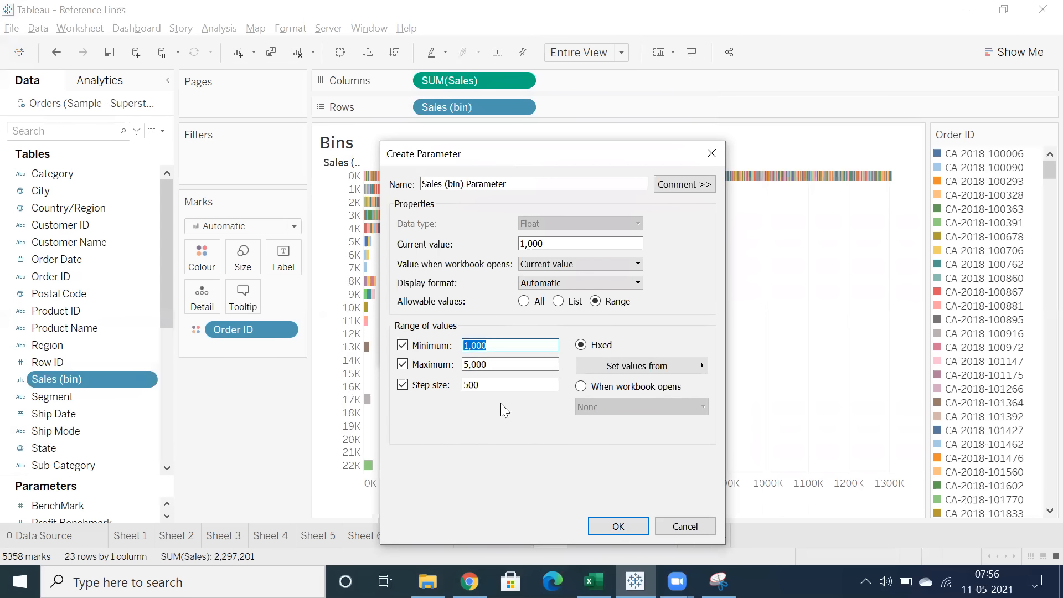
double_click(503, 384)
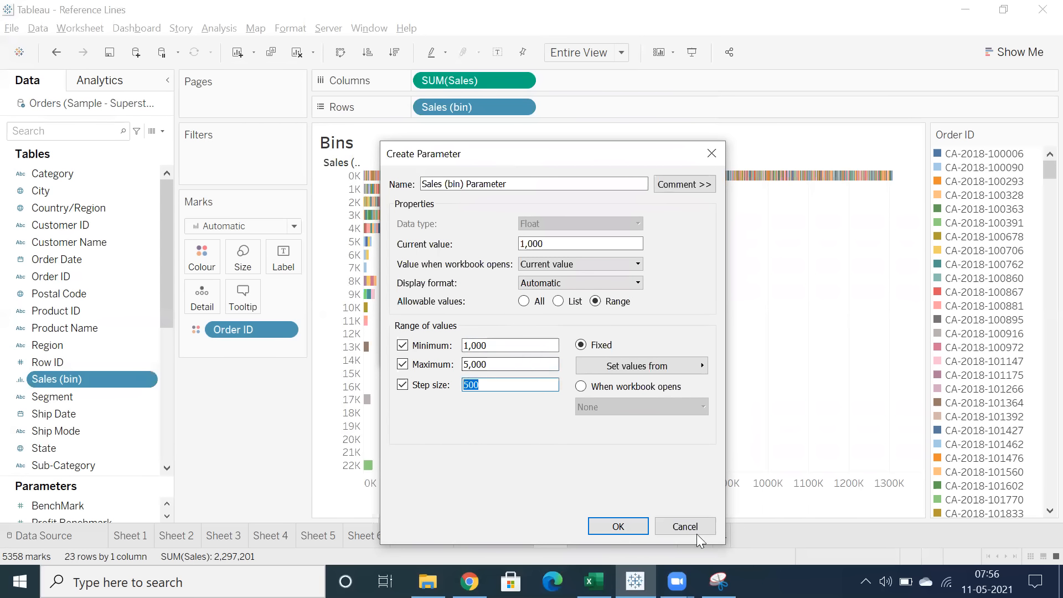
left_click(601, 523)
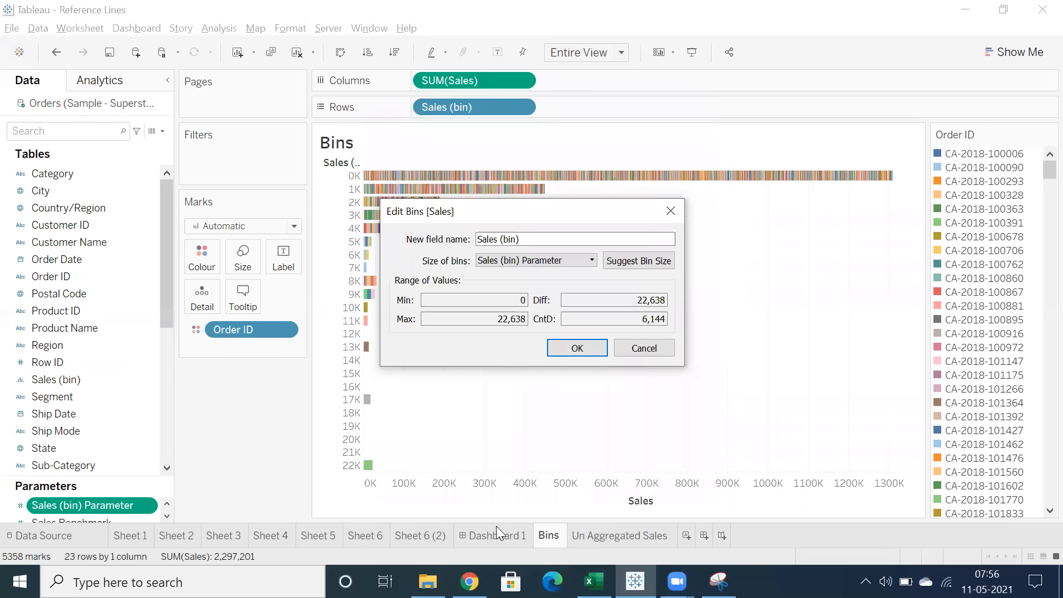
left_click(573, 349)
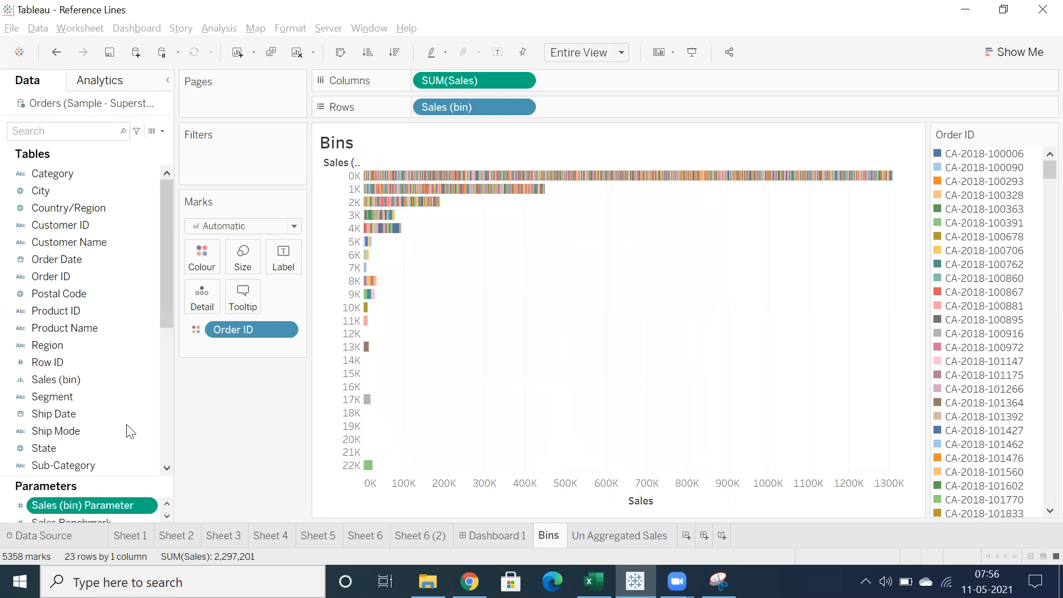
- Show the Sales (bin) Parameter control and place it in its own column beside the Order ID legend
right_click(119, 481)
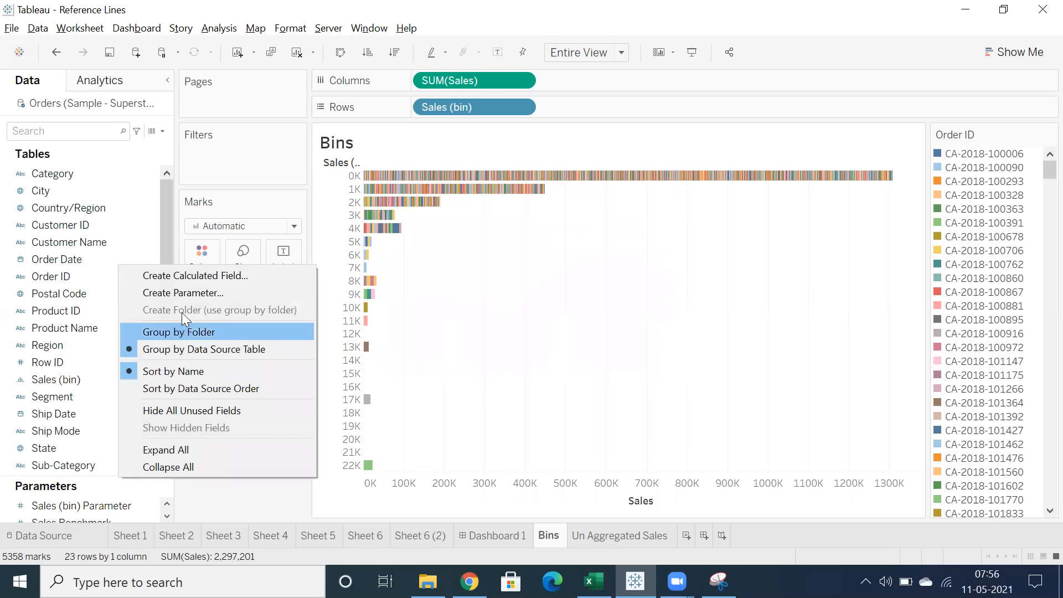
left_click(389, 383)
left_click(86, 505)
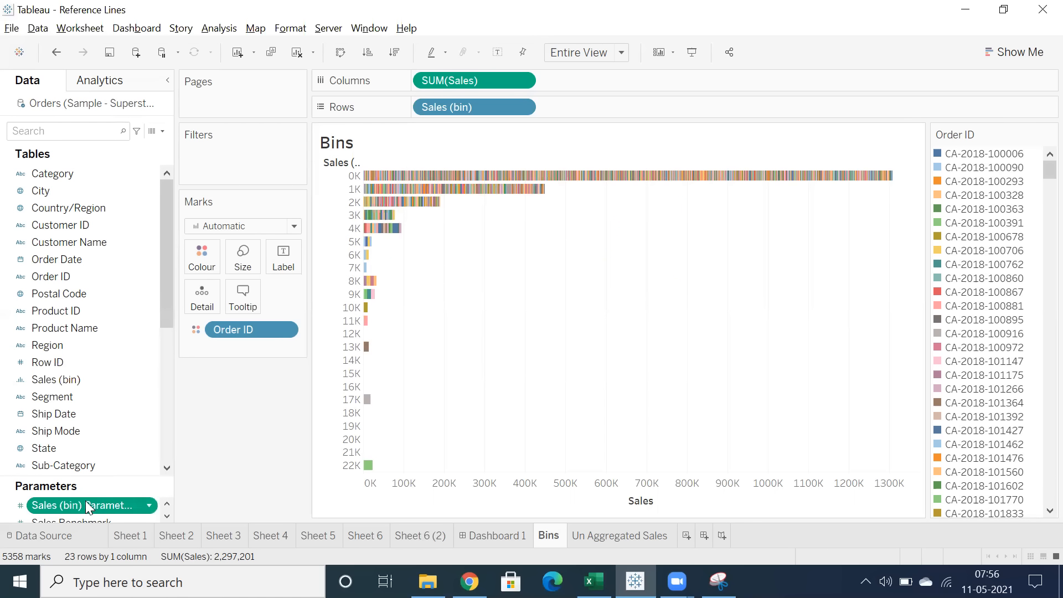
right_click(86, 504)
left_click(178, 253)
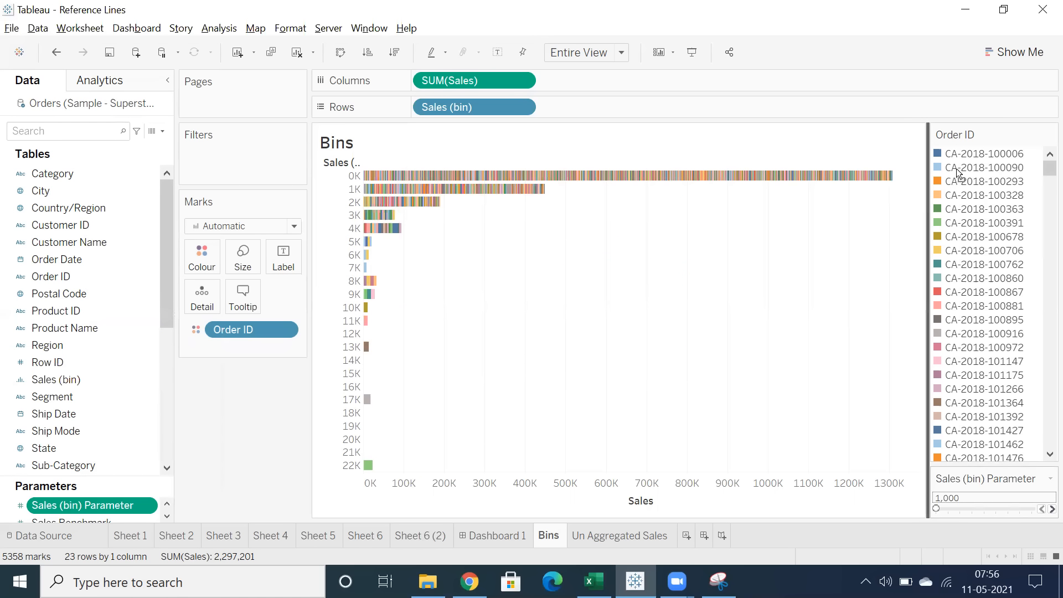
left_click_drag(929, 152, 792, 172)
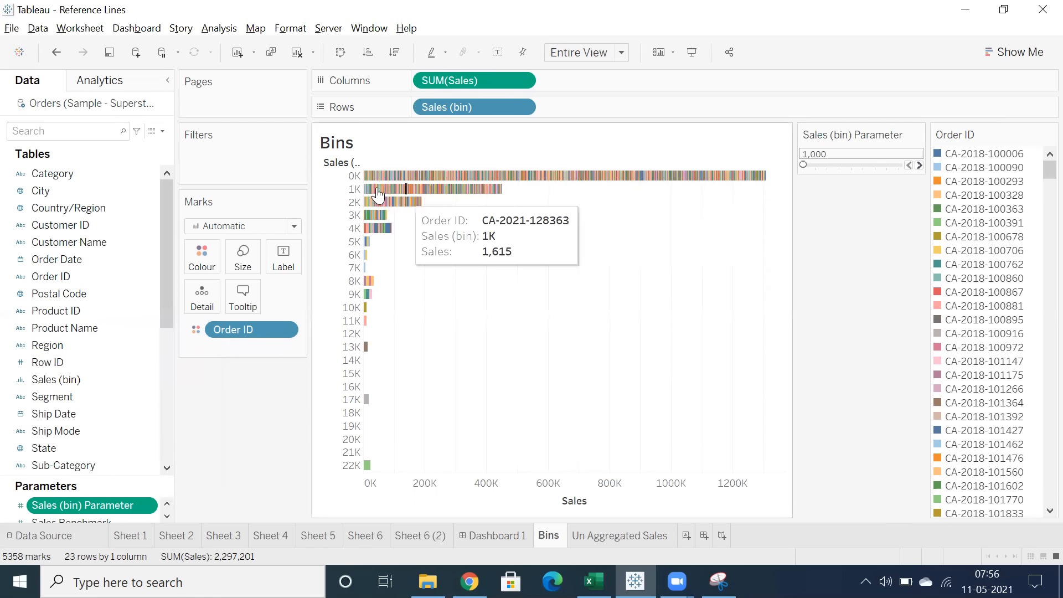
- Format the Sales (bin) header numbers as Number (Standard) and widen the header column to fit the full field name
right_click(335, 192)
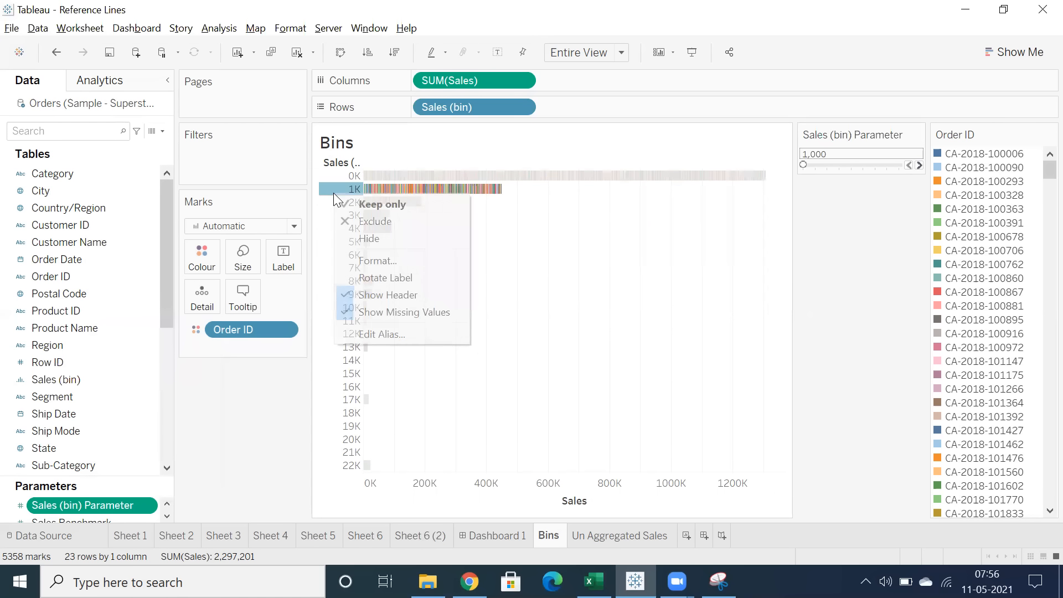
left_click(370, 261)
left_click(105, 225)
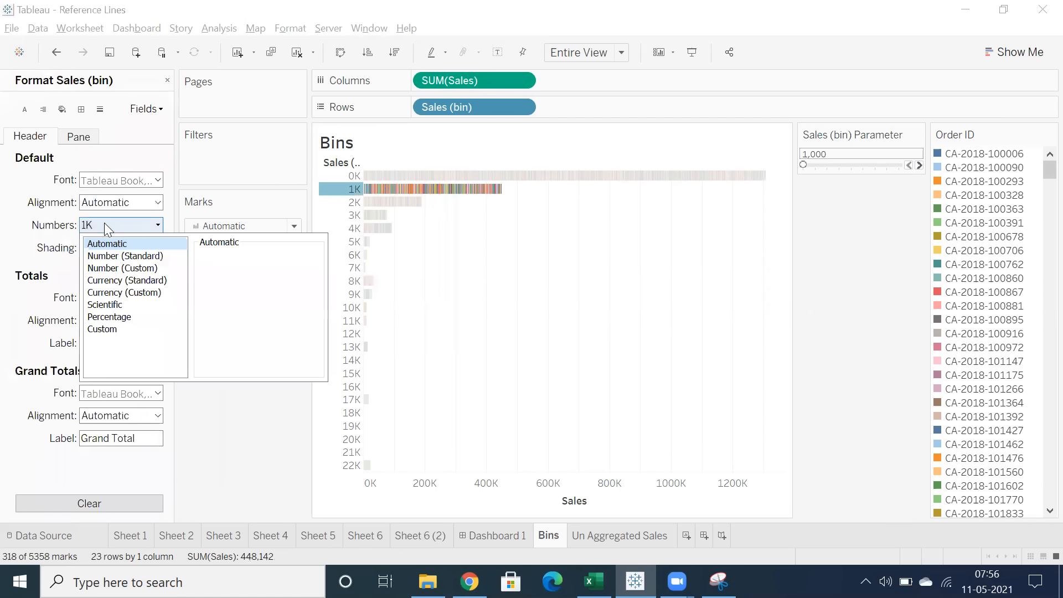
left_click(106, 260)
left_click(681, 311)
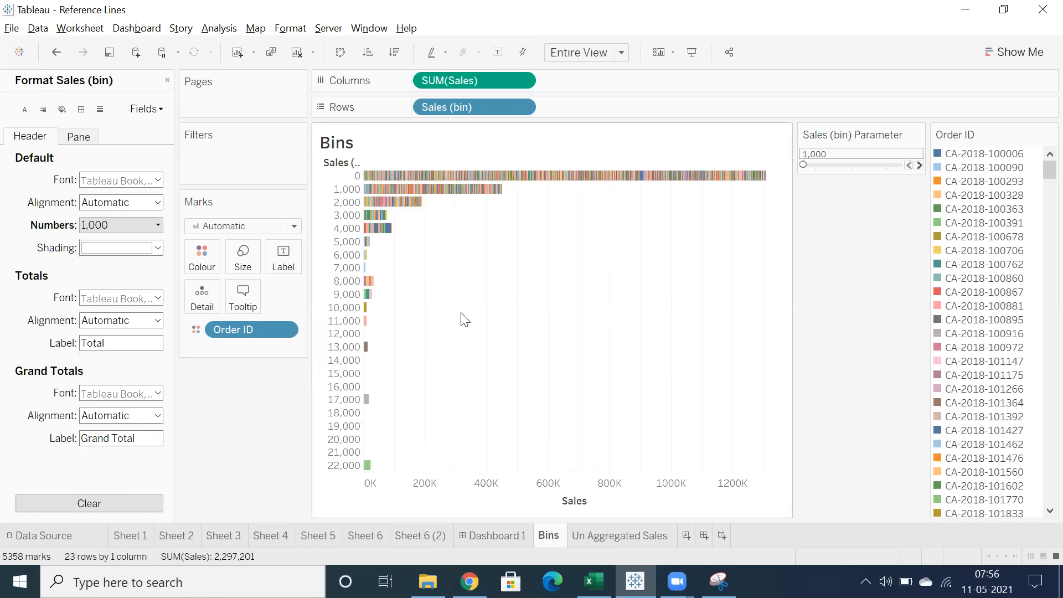
left_click_drag(362, 325, 399, 326)
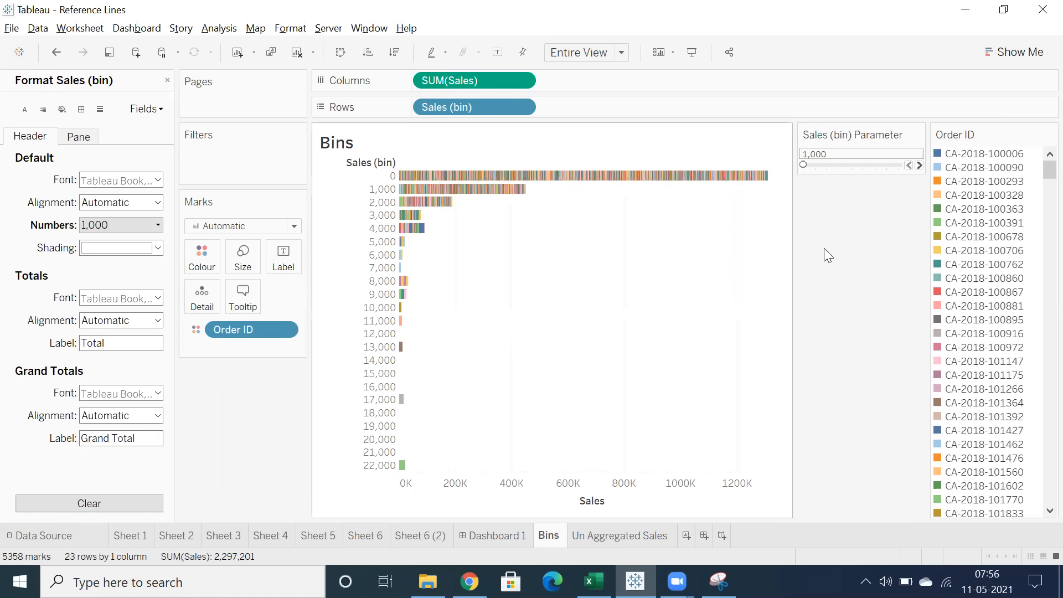
- Raise the Sales (bin) Parameter through 1,500 to 2,000, and highlight the 0, 2,000, 4,000 and 6,000 bins in turn
left_click(918, 165)
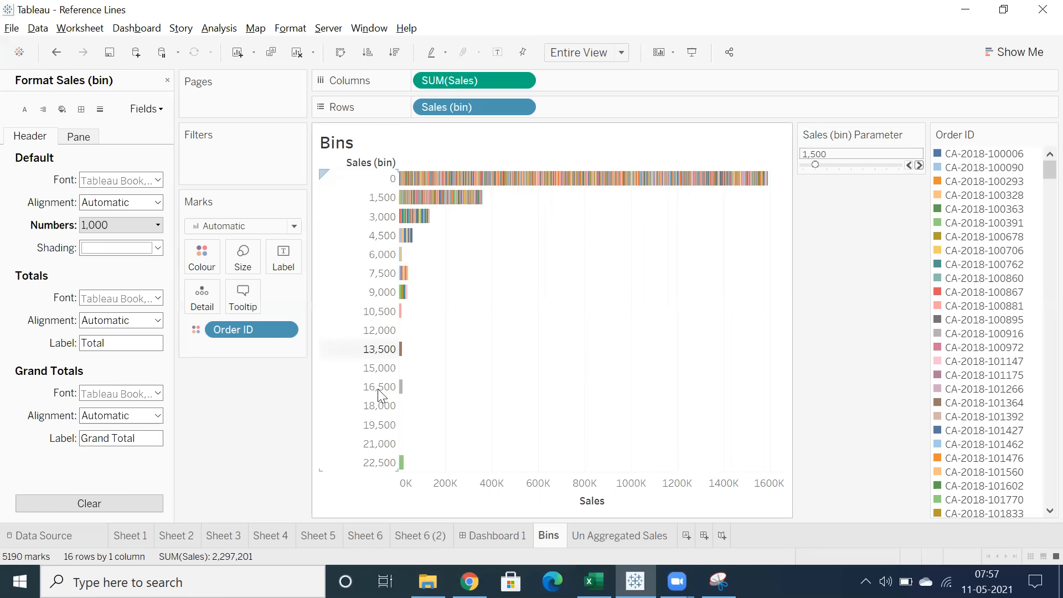
left_click(919, 165)
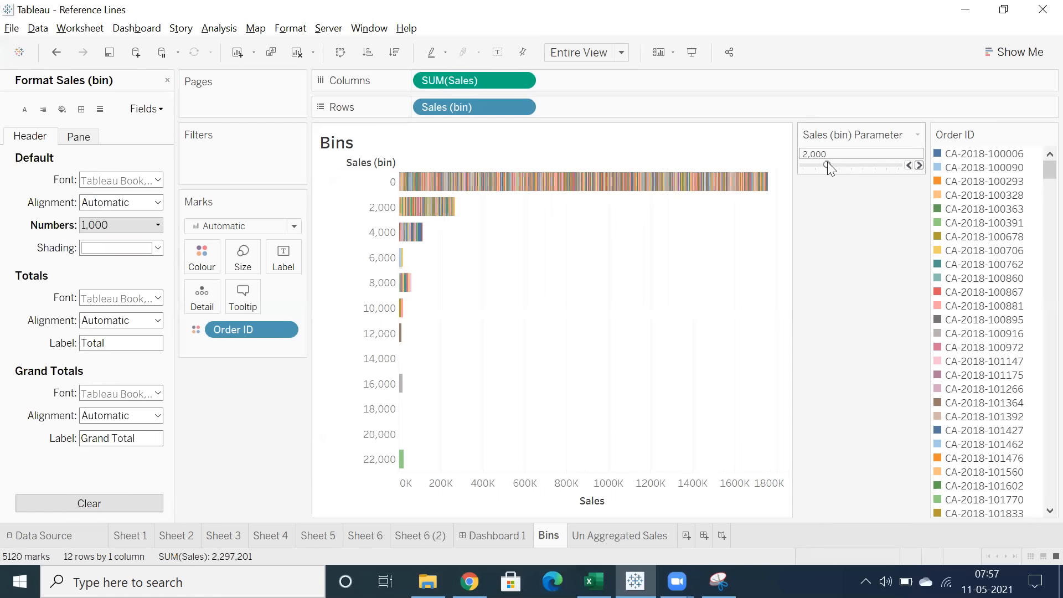
left_click(360, 186)
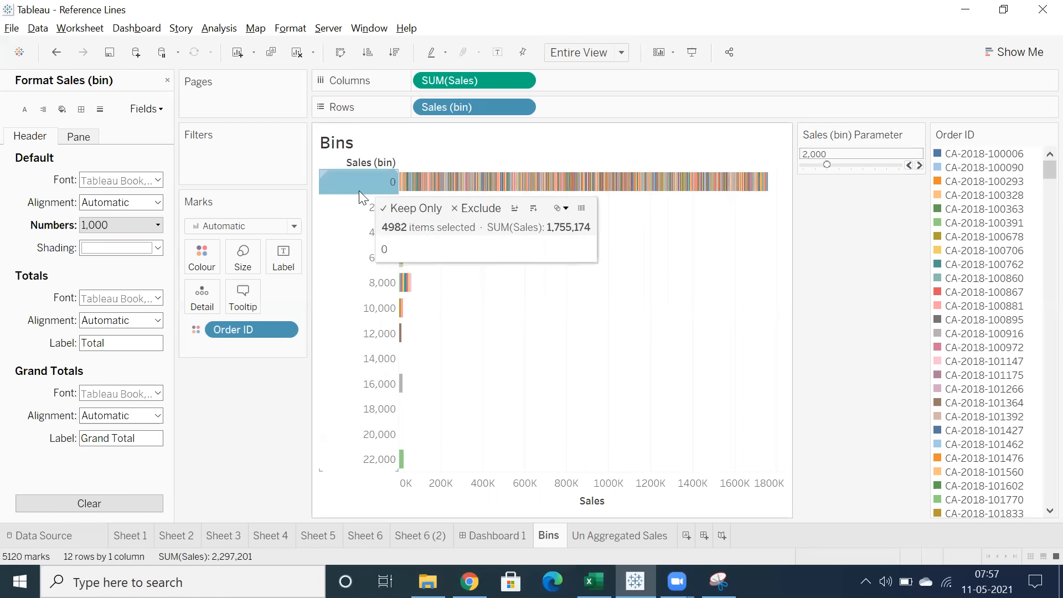
left_click(349, 215)
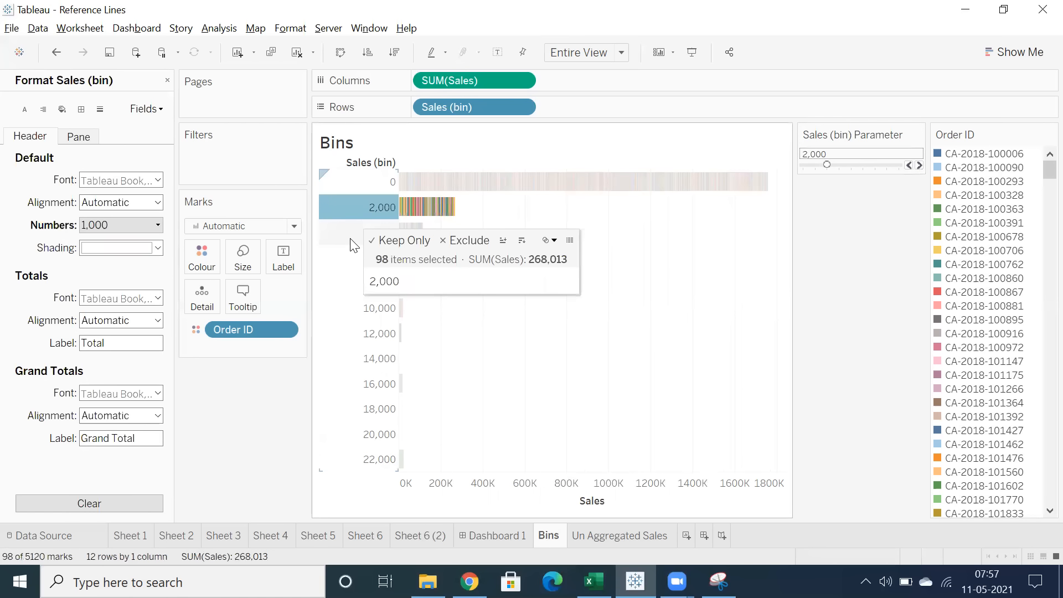
left_click(350, 238)
left_click(354, 259)
left_click(636, 232)
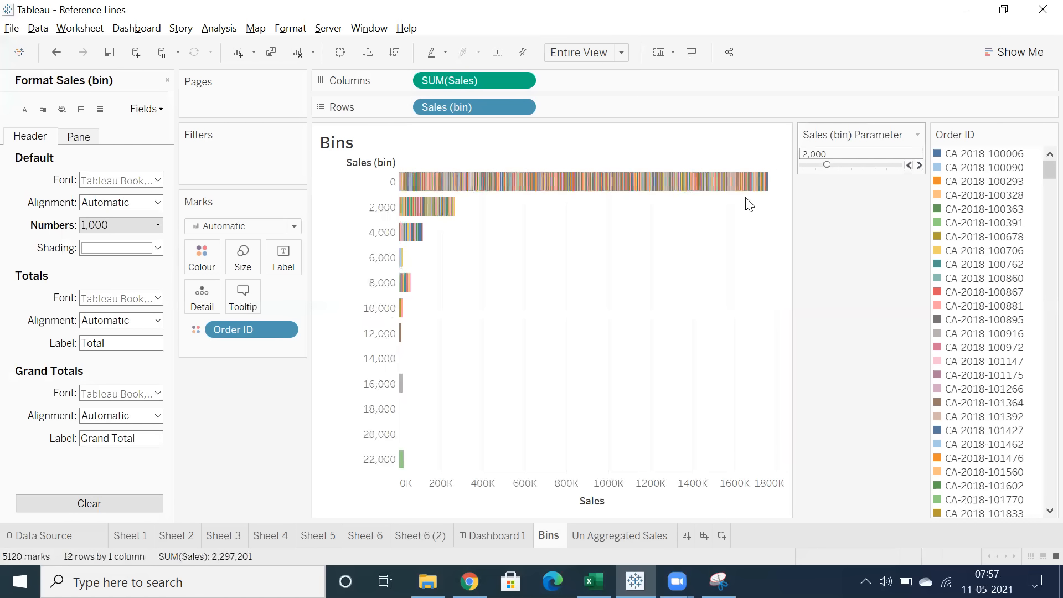
- Raise the Sales (bin) Parameter in steps of 500 to 3,500 and bring it back to 2,000 to compare the bins
left_click(918, 165)
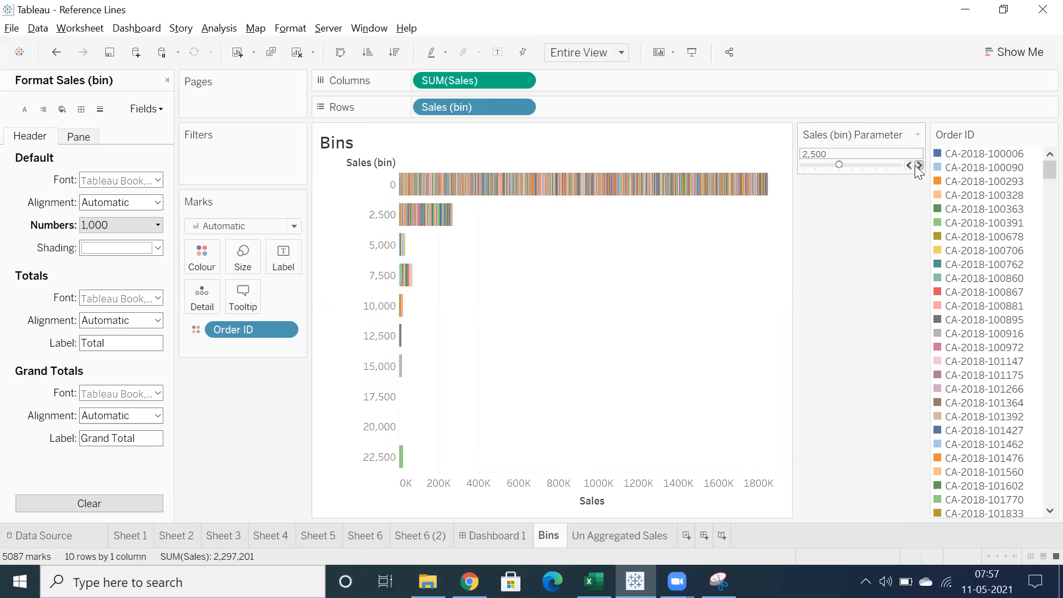
left_click(916, 165)
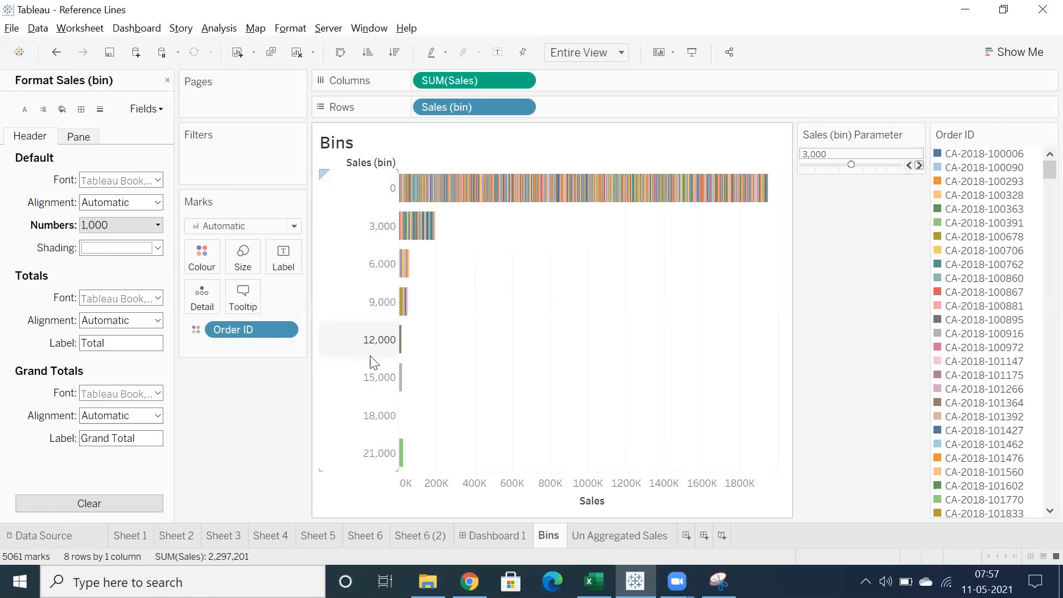
left_click(917, 166)
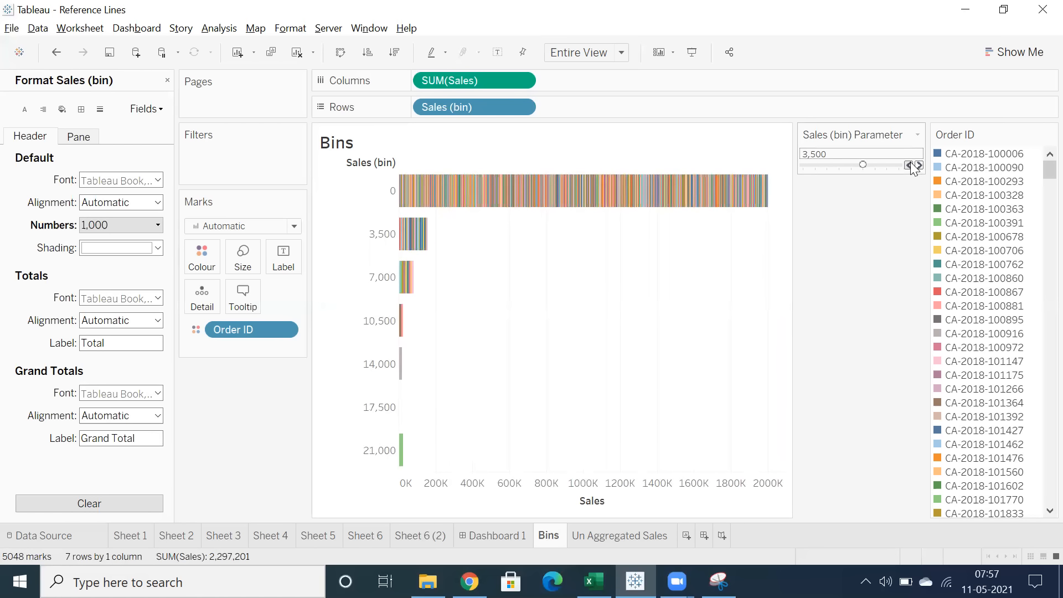
left_click(910, 163)
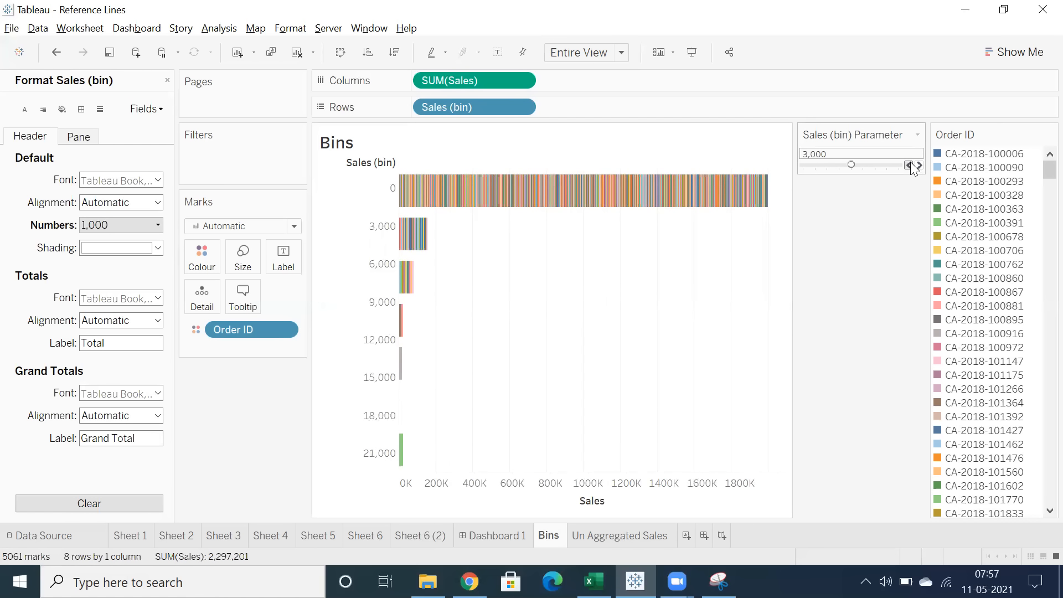
left_click(910, 163)
left_click(910, 163)
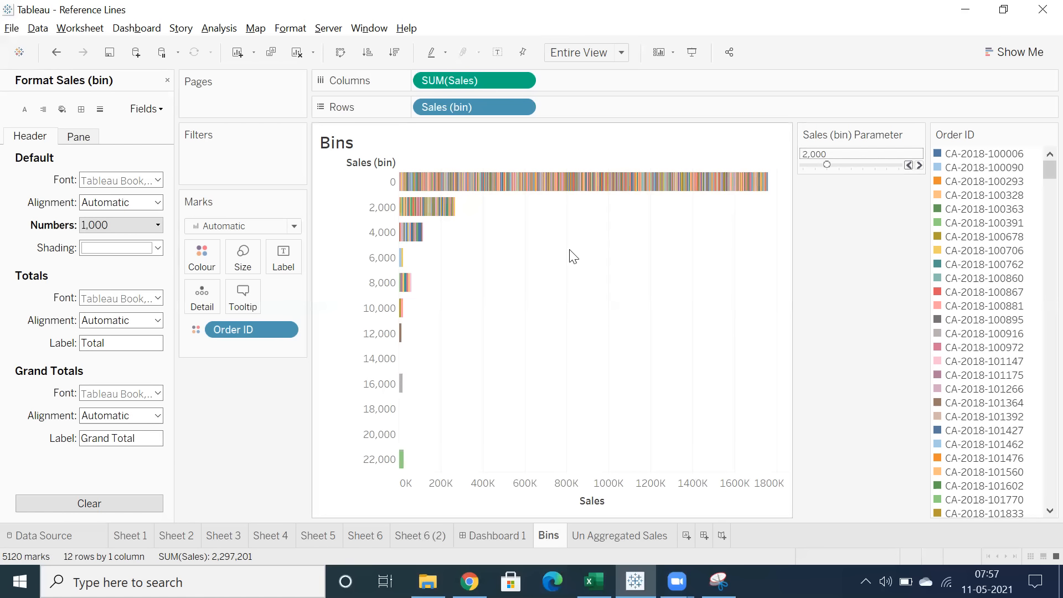
- Close the Sales (bin) formatting, add a new worksheet and select the Sales (bin) field there
left_click(167, 81)
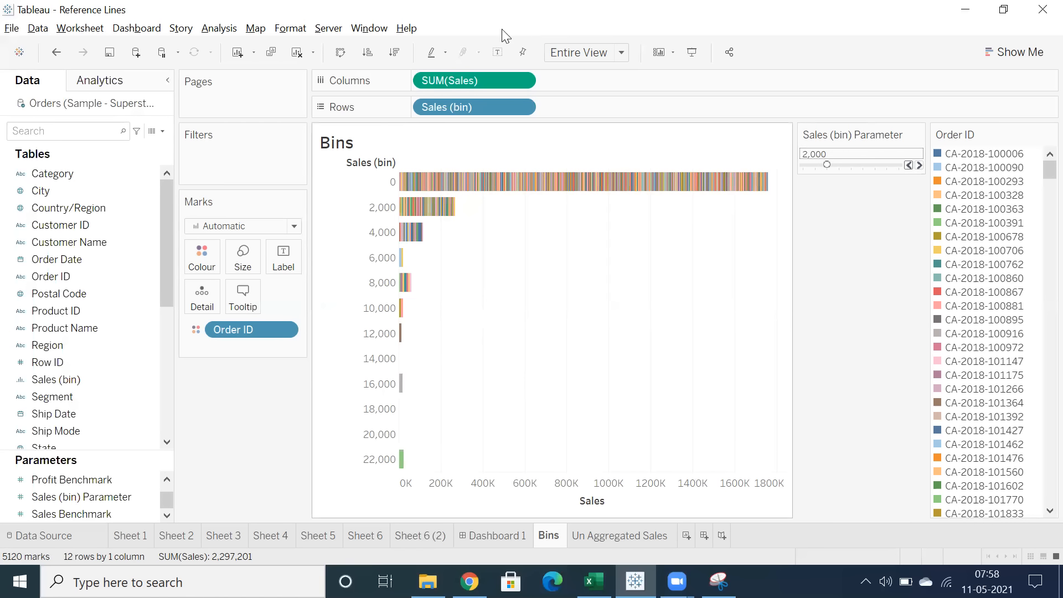
left_click(685, 536)
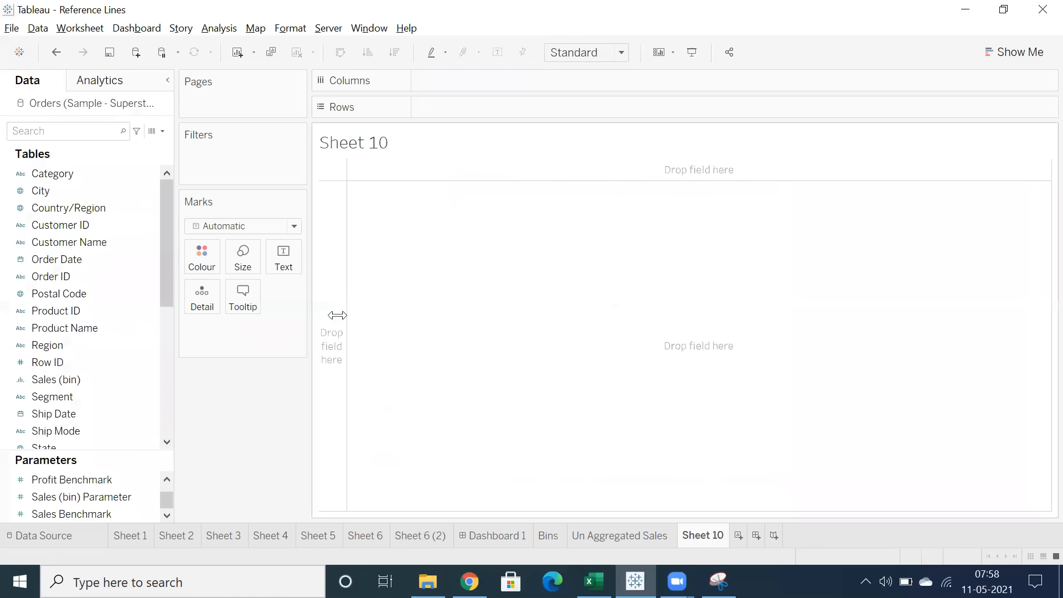
left_click(69, 380)
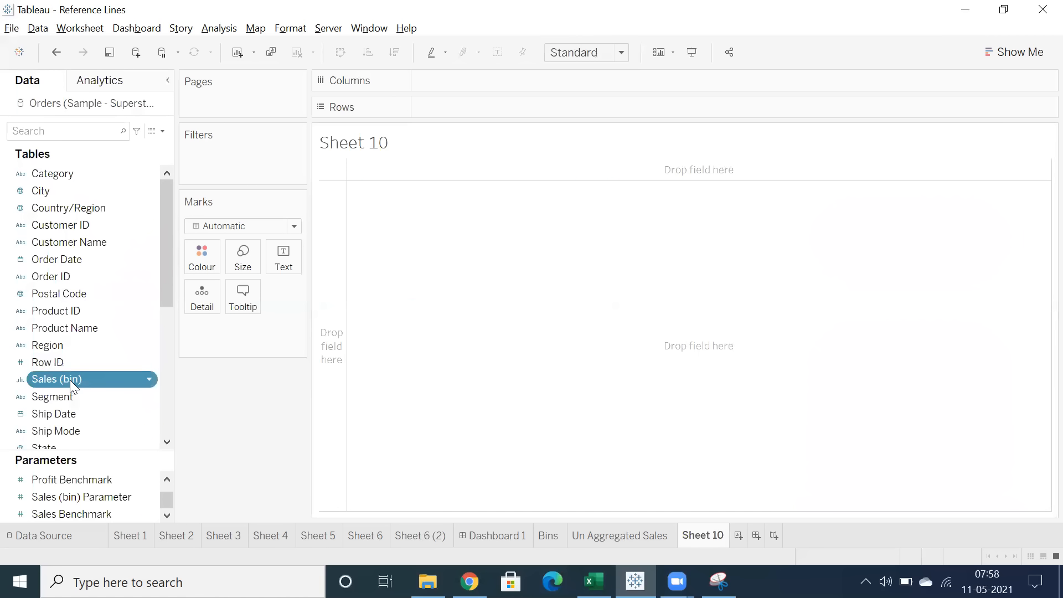
- Search the data fields for "profi" and clear the search
scroll(107, 368, "down", 3)
scroll(106, 366, "down", 1)
left_click(48, 349)
scroll(126, 213, "up", 4)
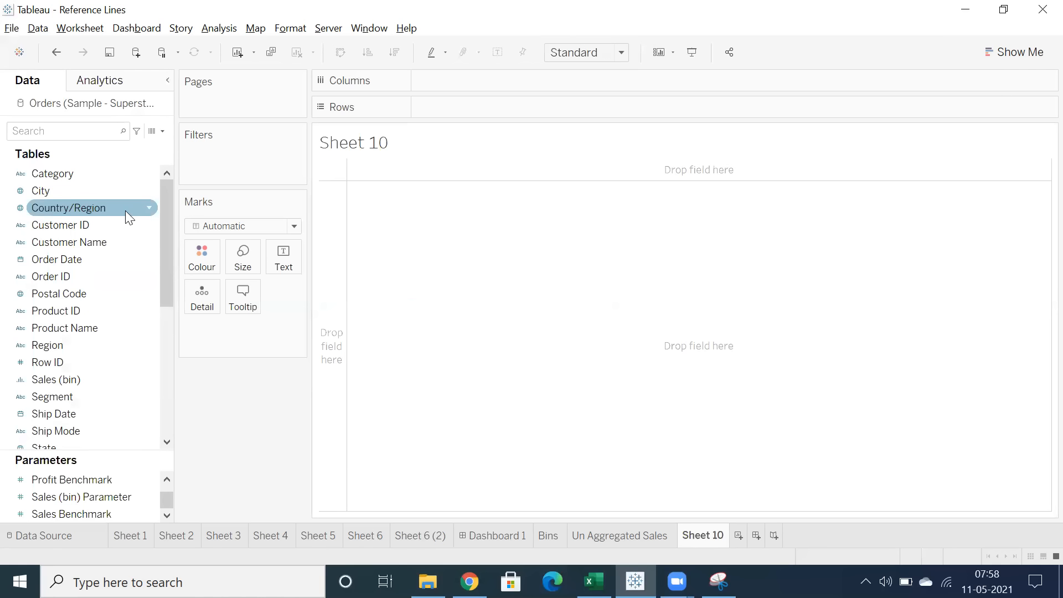
left_click(122, 135)
type("profi")
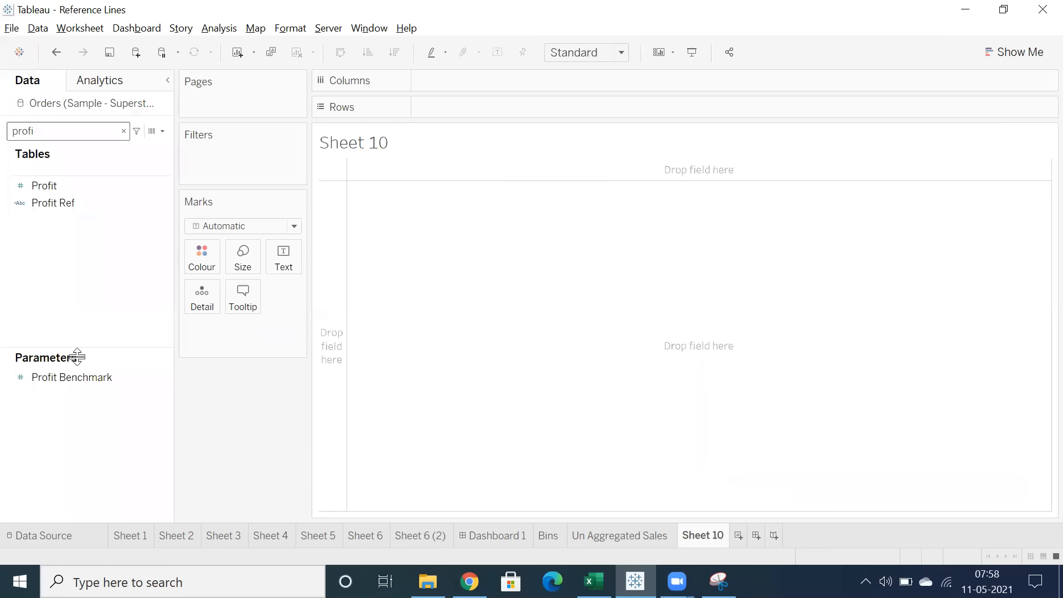
left_click(123, 131)
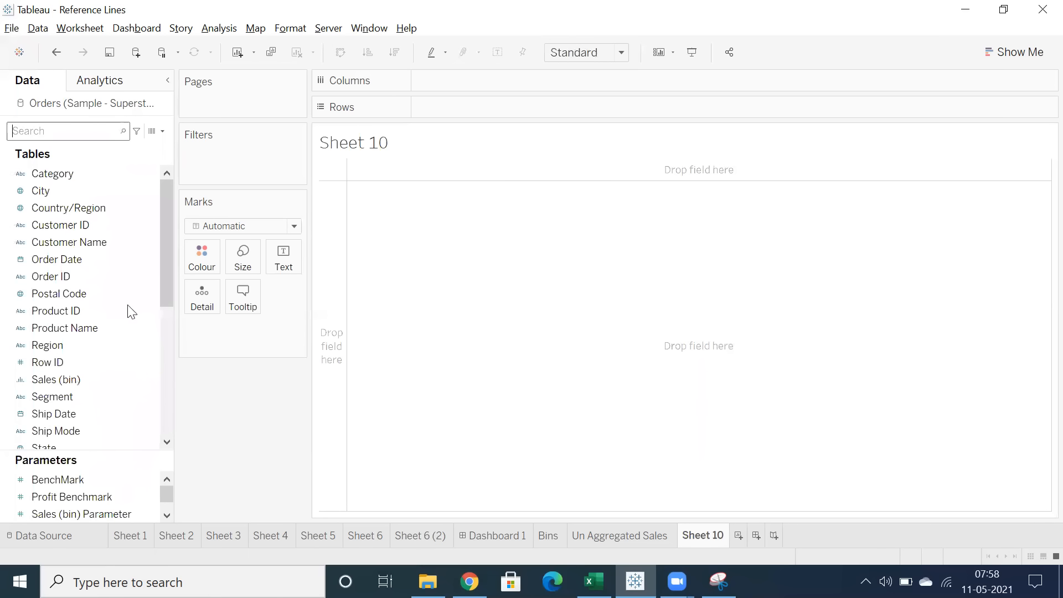
- Create a histogram of the Profit measure on Sheet 10 from the recommended chart types
scroll(110, 370, "down", 3)
left_click(63, 398)
left_click(986, 55)
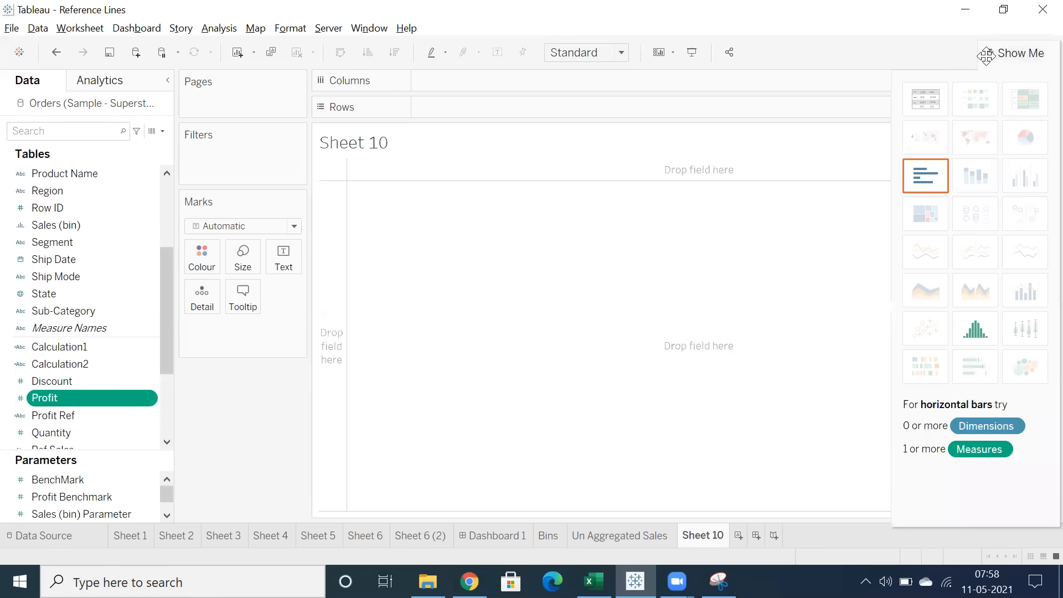
left_click(976, 332)
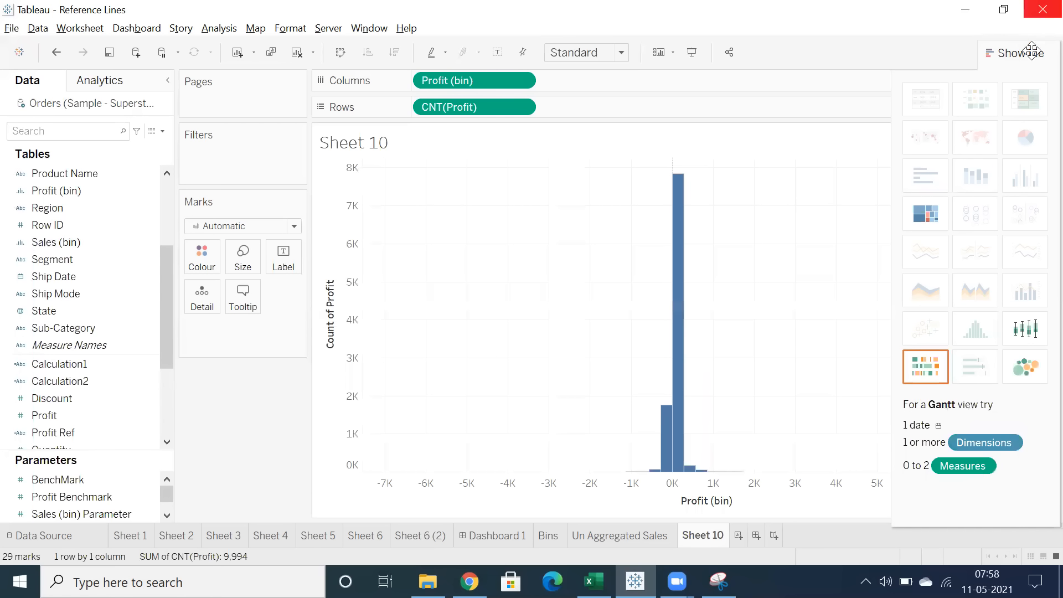
left_click(1033, 62)
mouse_move(680, 306)
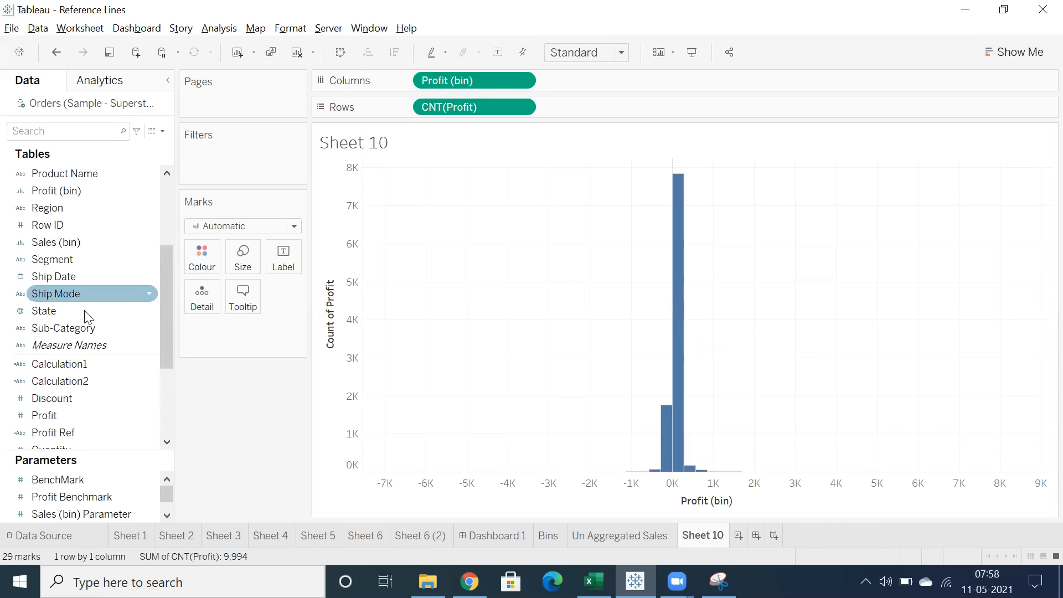
- Examine the bin settings of the Profit (bin) field and close them without changes
scroll(87, 317, "up", 3)
left_click(68, 344)
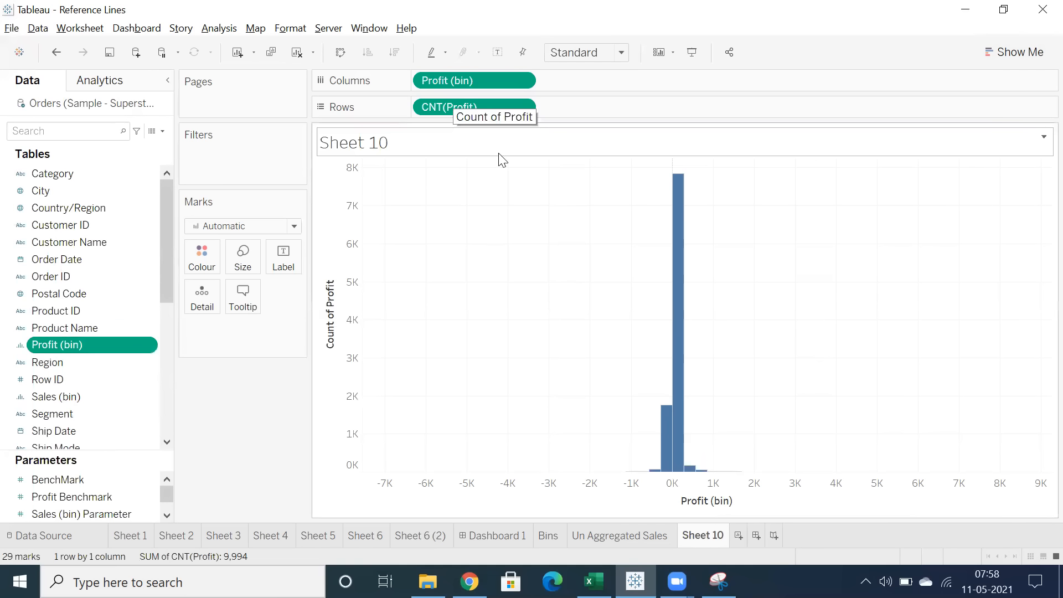
mouse_move(673, 269)
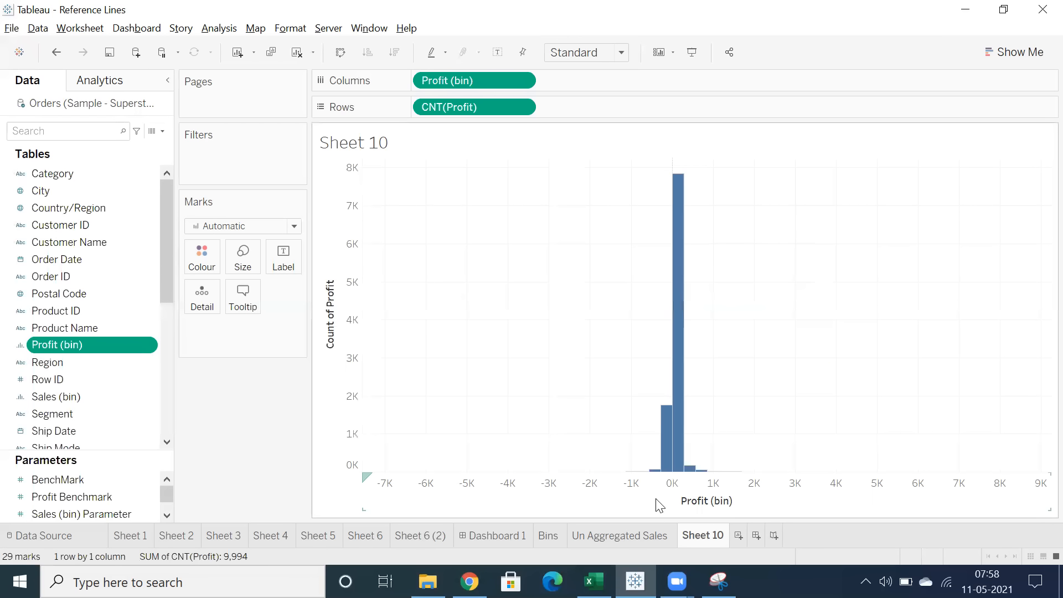
right_click(110, 348)
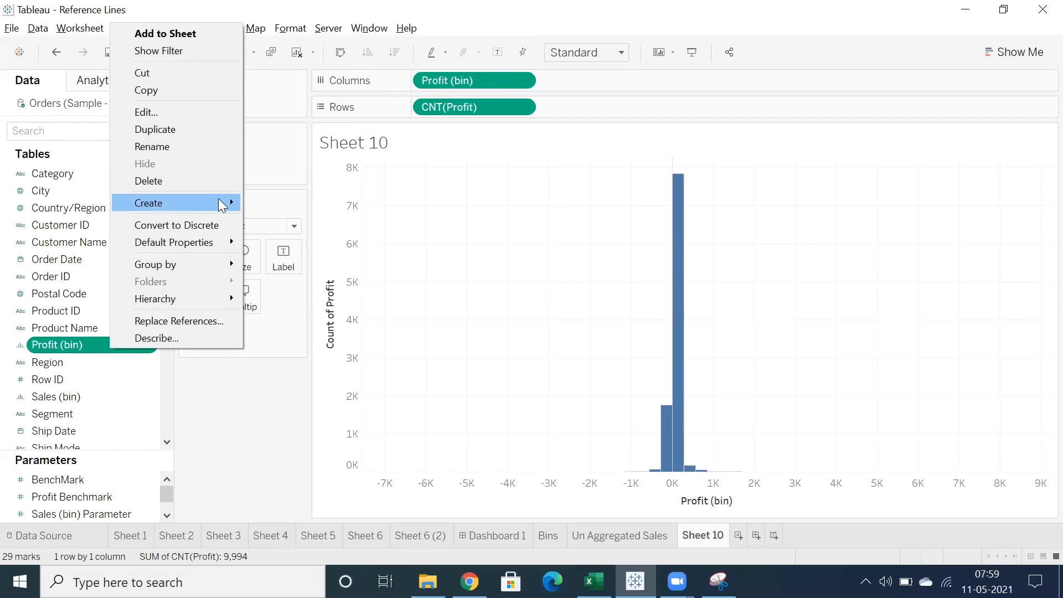
mouse_move(225, 203)
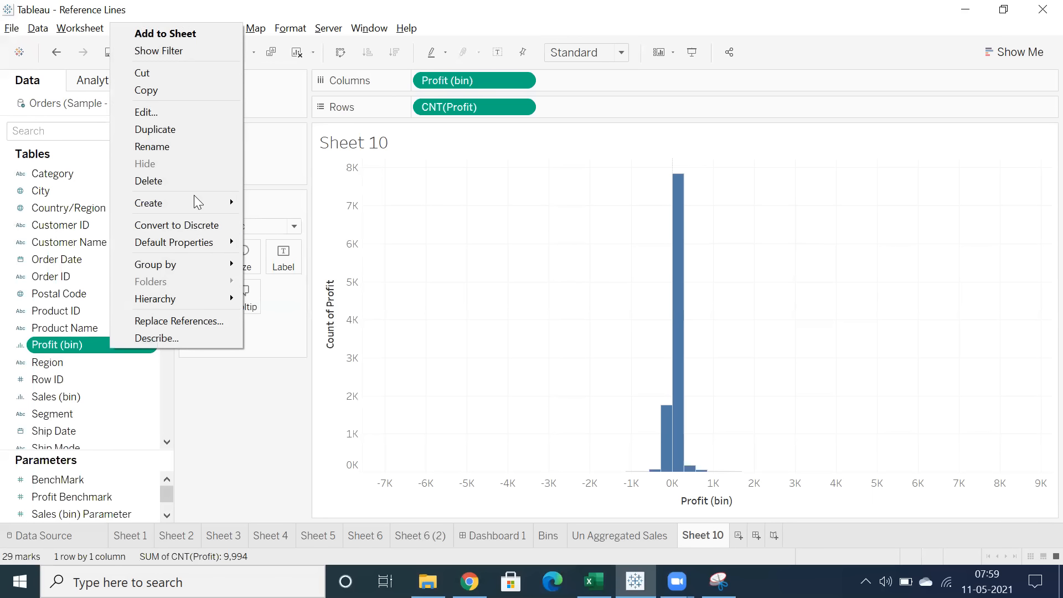
left_click(146, 112)
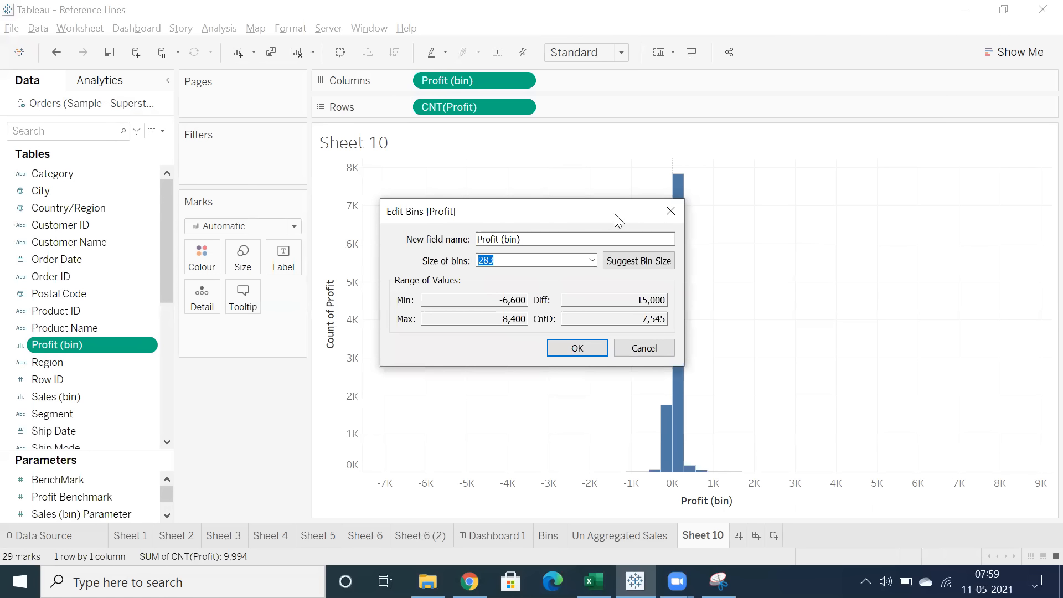
left_click(665, 215)
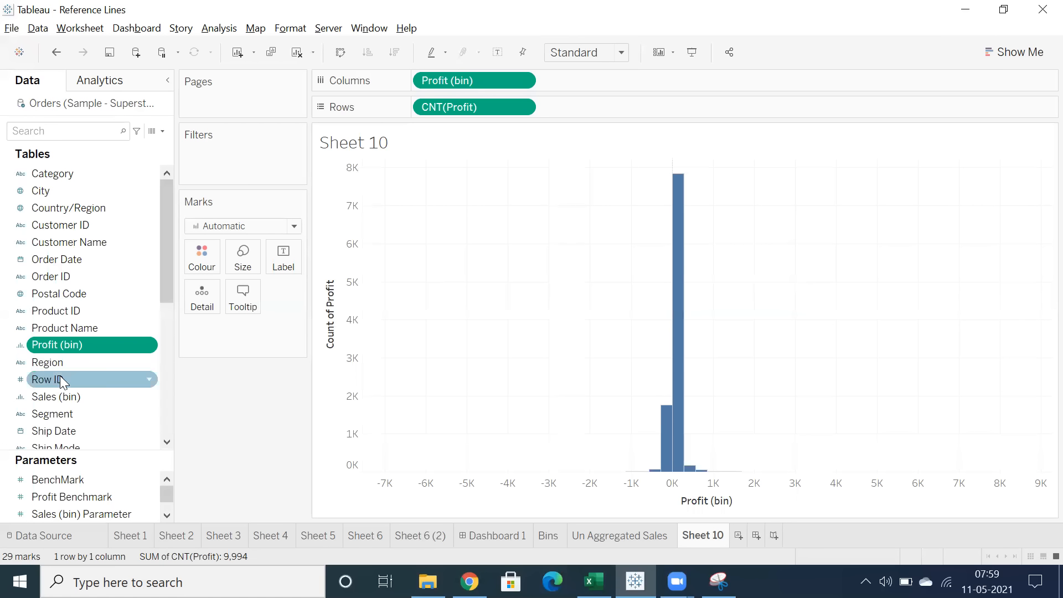
- Check the recommended chart types for the current view and undo the Profit histogram
left_click(1014, 52)
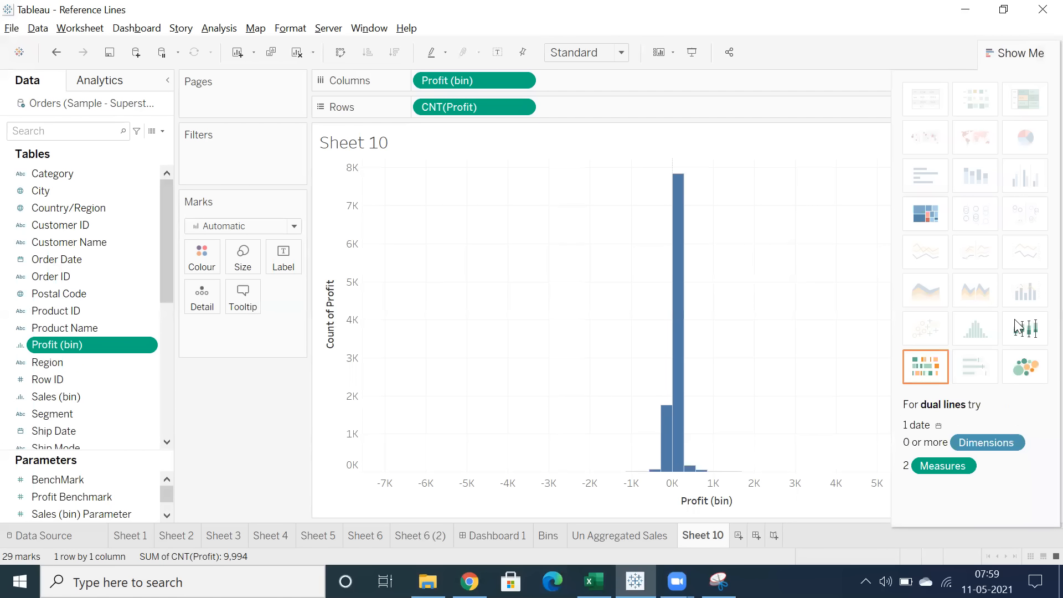
left_click(1008, 52)
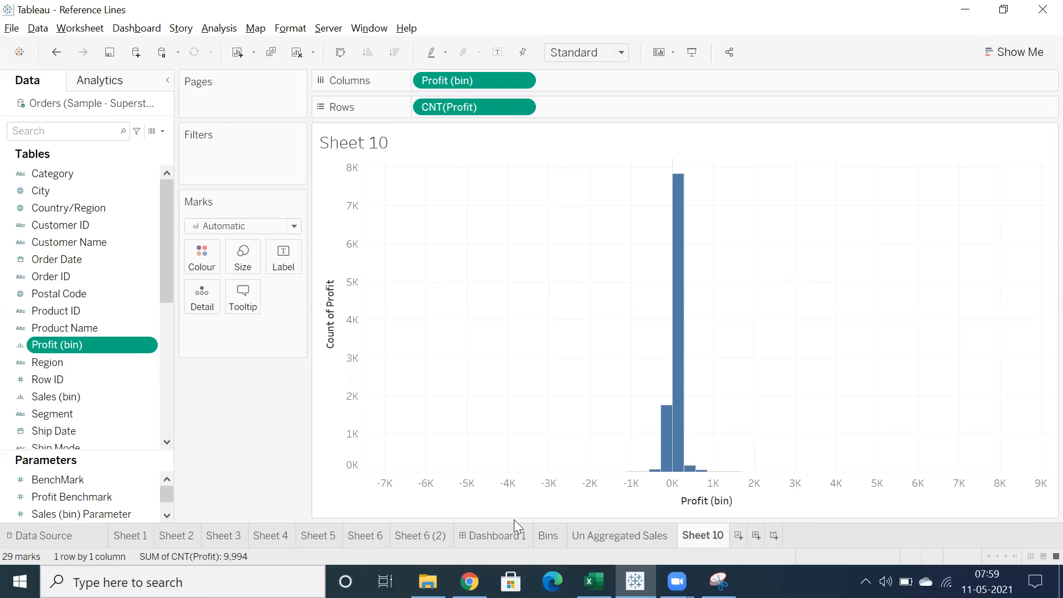
mouse_move(536, 537)
left_click(59, 57)
- Select the Profit and Sales measures together and check their recommended charts and field creation options
scroll(78, 365, "down", 5)
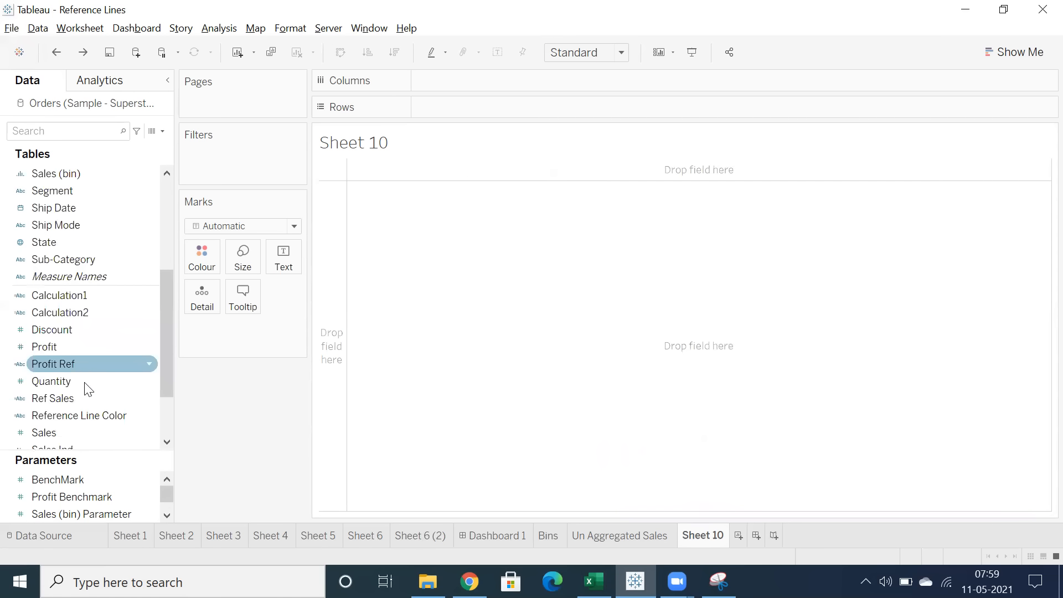
left_click(49, 346)
left_click(45, 432, "ctrl")
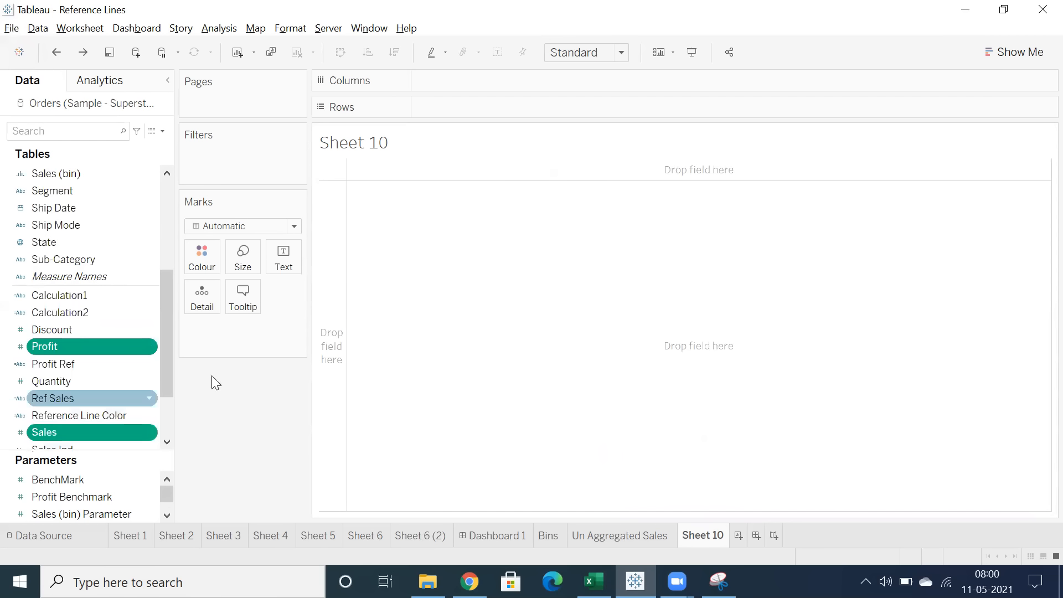
left_click(989, 57)
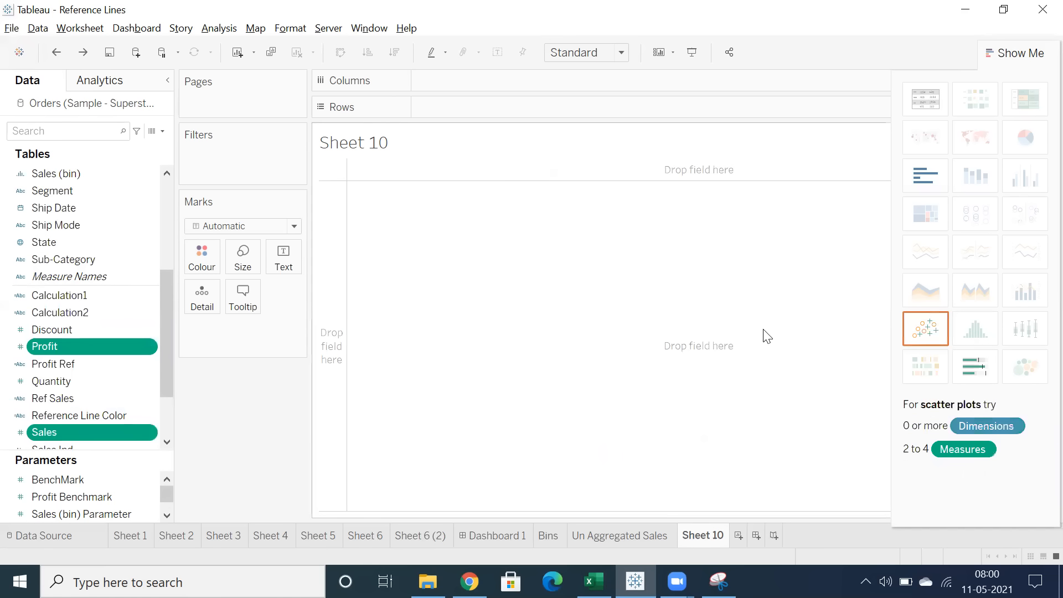
right_click(100, 346)
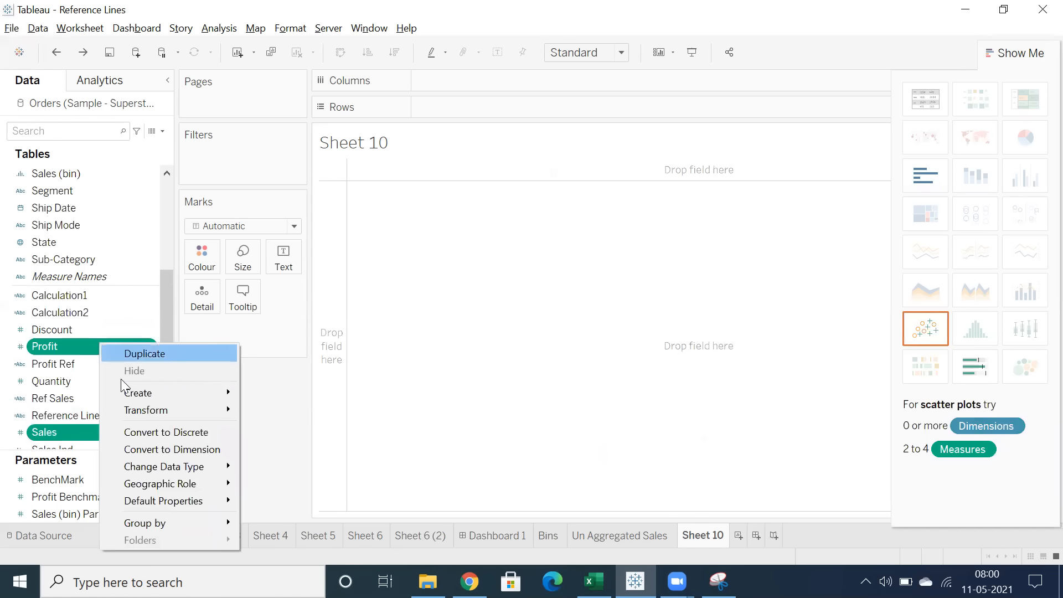
mouse_move(184, 392)
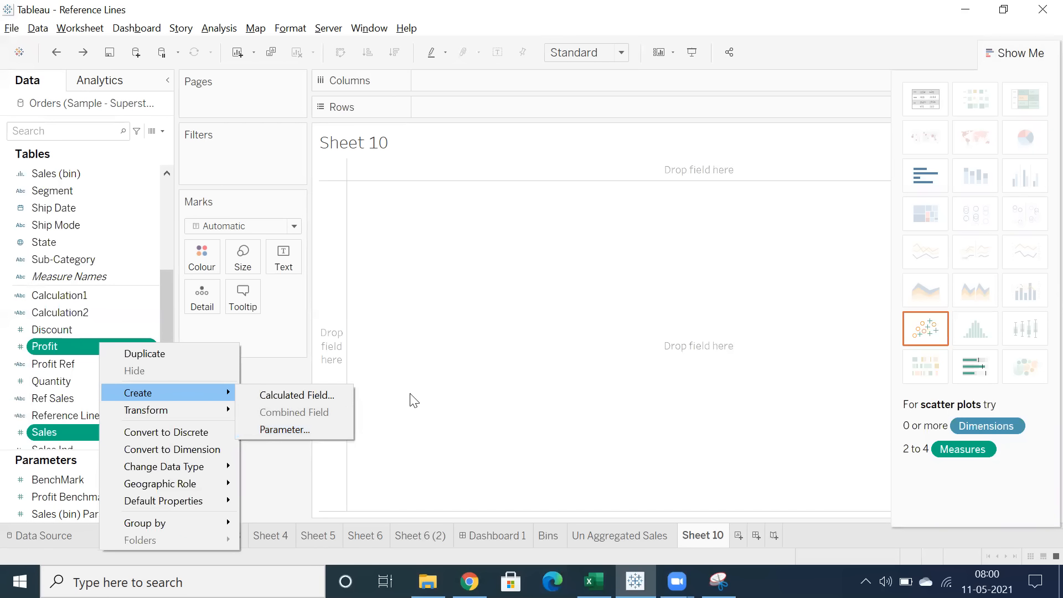
left_click(429, 296)
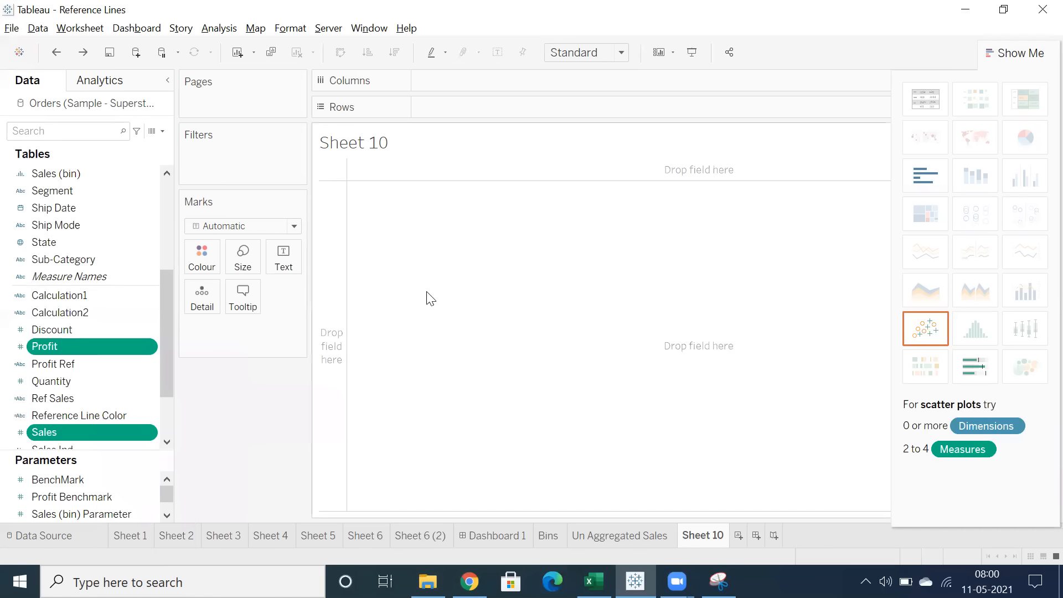
- Select the Region and State dimensions together and check whether a combined field can be created from them
scroll(131, 236, "up", 5)
left_click(64, 224)
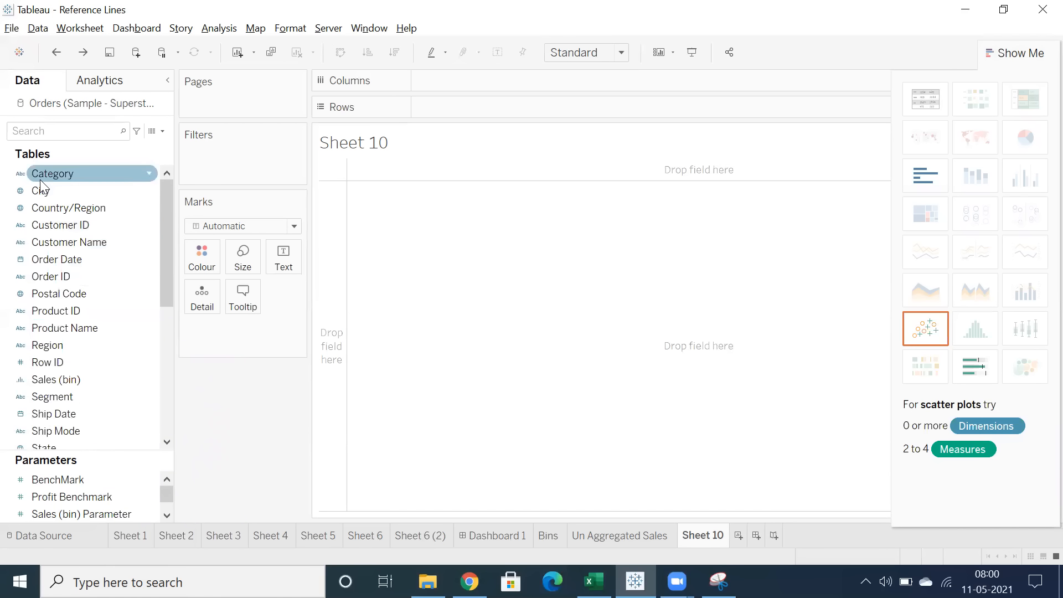
left_click(48, 190)
left_click(72, 242, "ctrl")
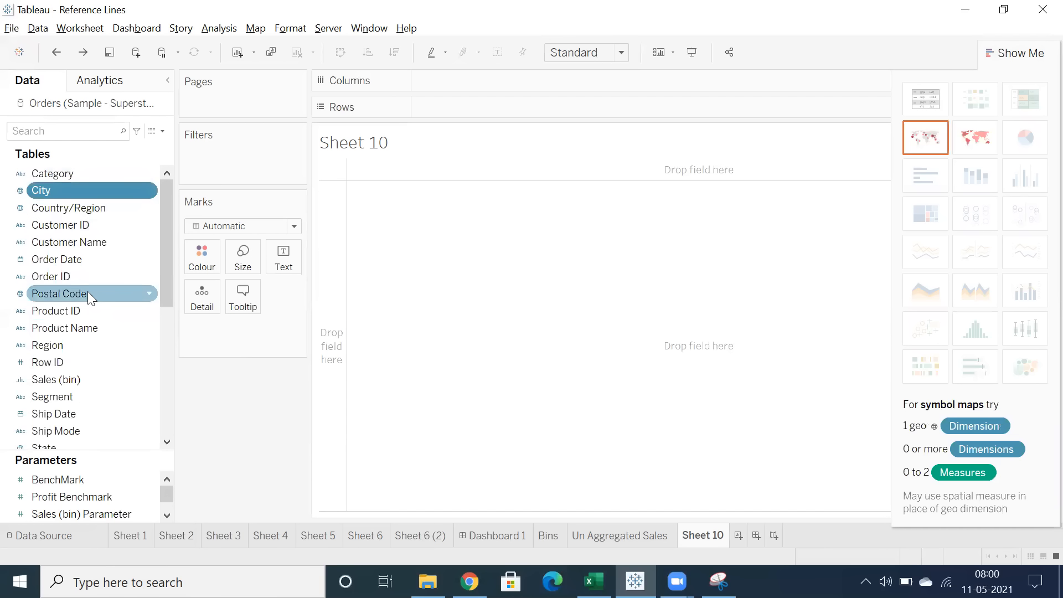
left_click(71, 258)
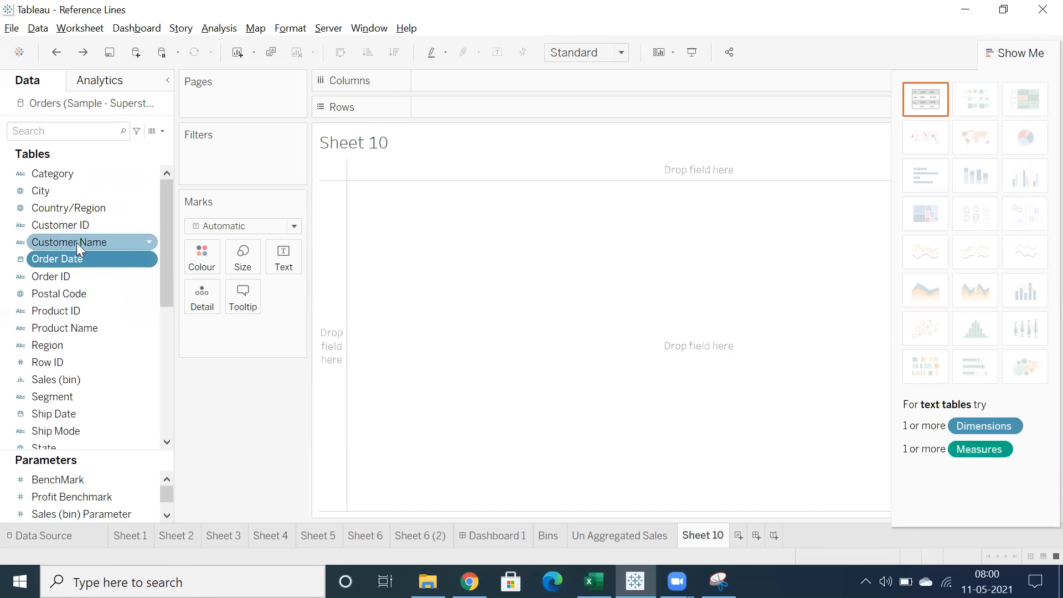
left_click(58, 344)
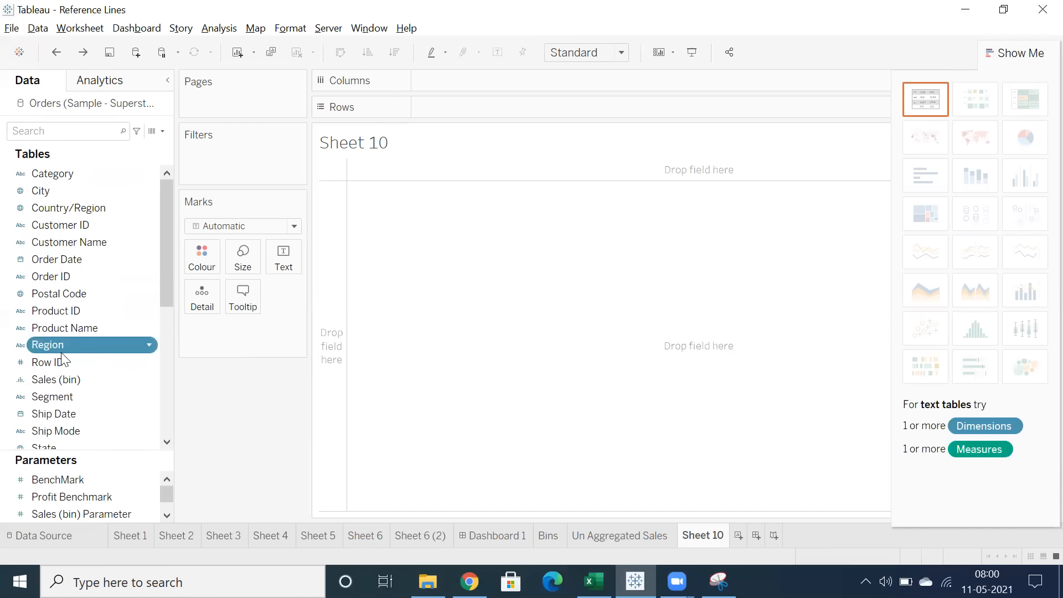
left_click(60, 449, "ctrl")
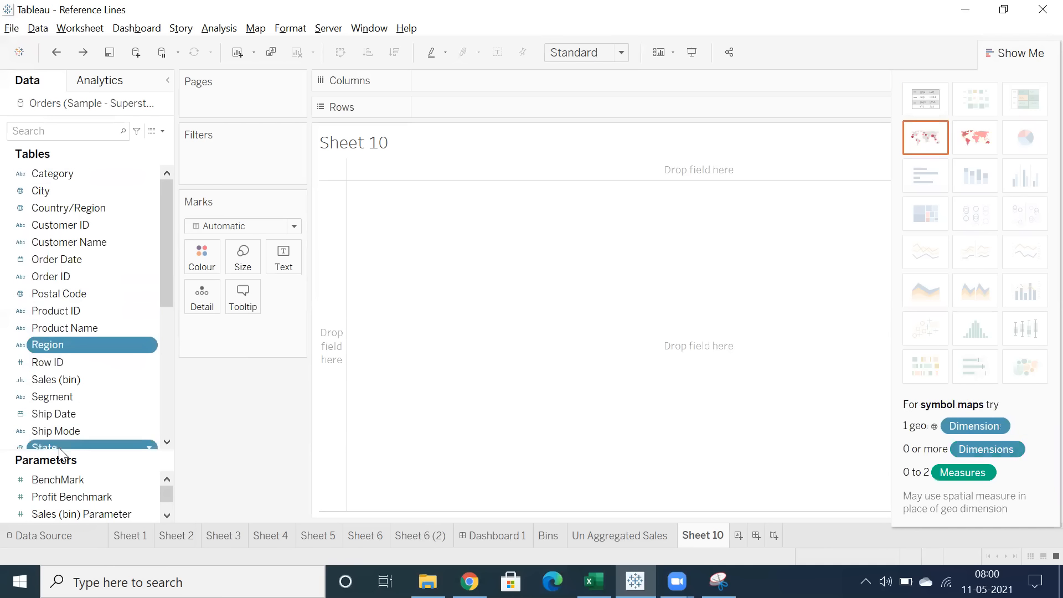
right_click(80, 343)
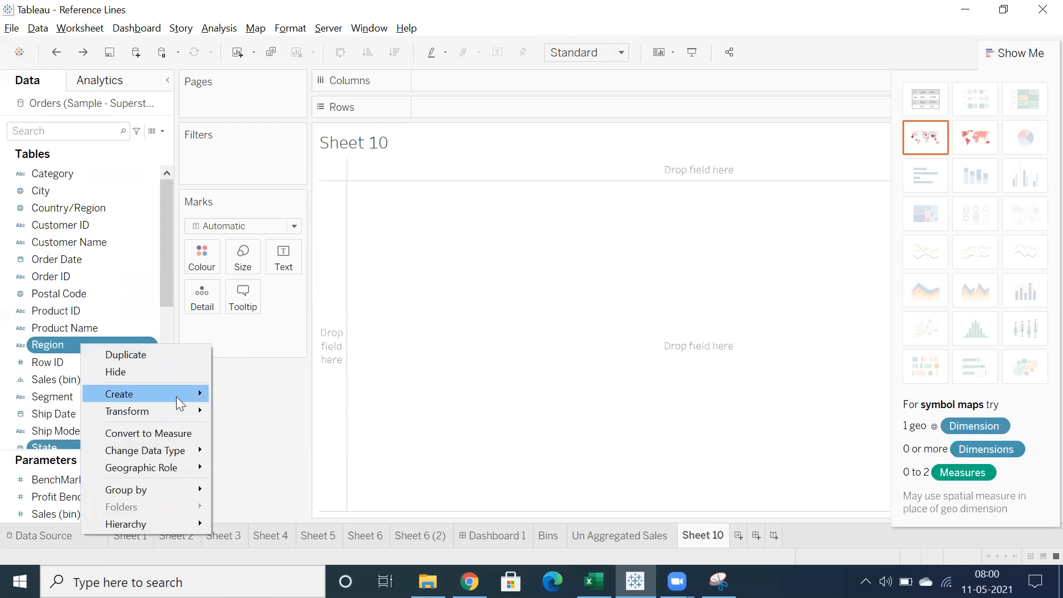
mouse_move(201, 397)
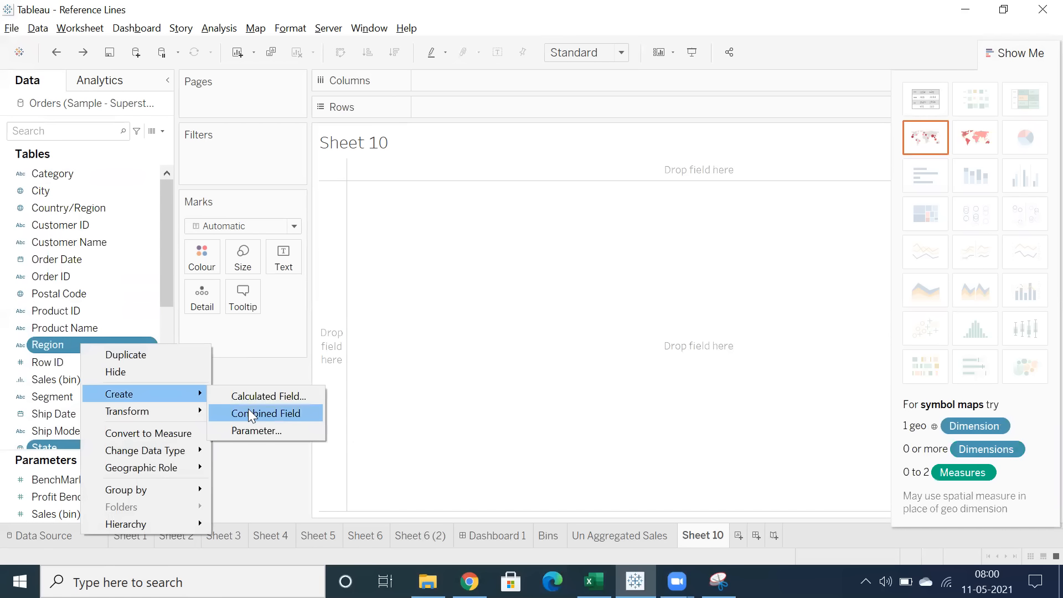
left_click(427, 328)
- Reselect Sales and Profit together and compare the calculated field, combined field and parameter creation options
scroll(57, 360, "down", 4)
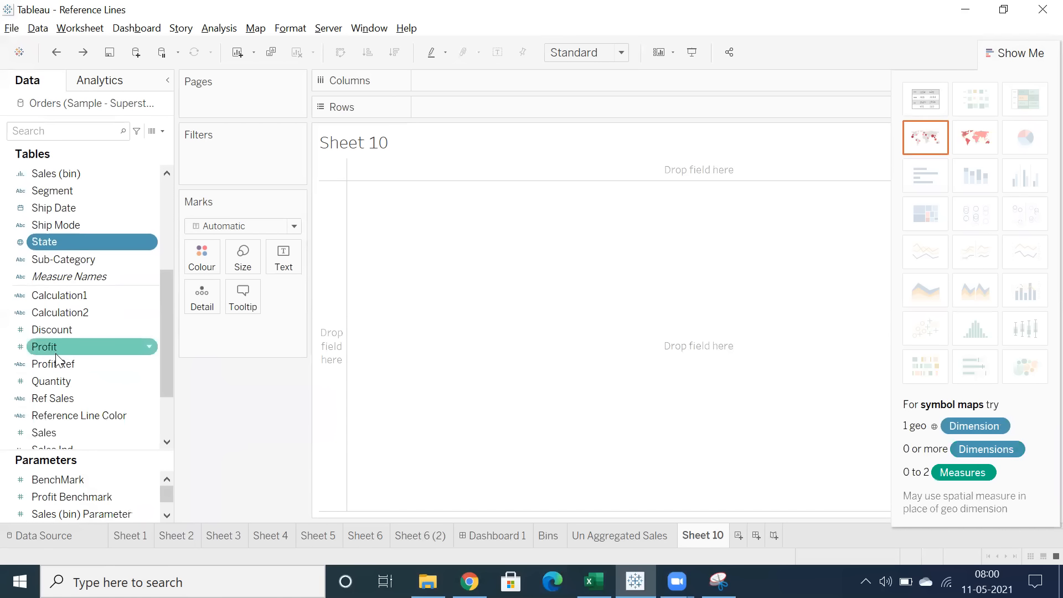
left_click(55, 432)
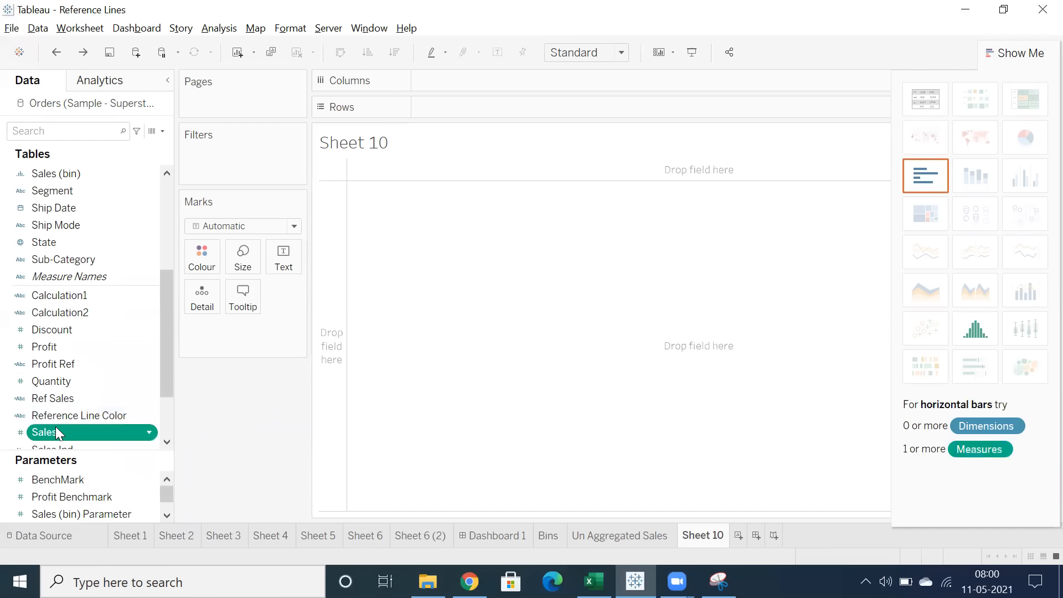
left_click(40, 348, "ctrl")
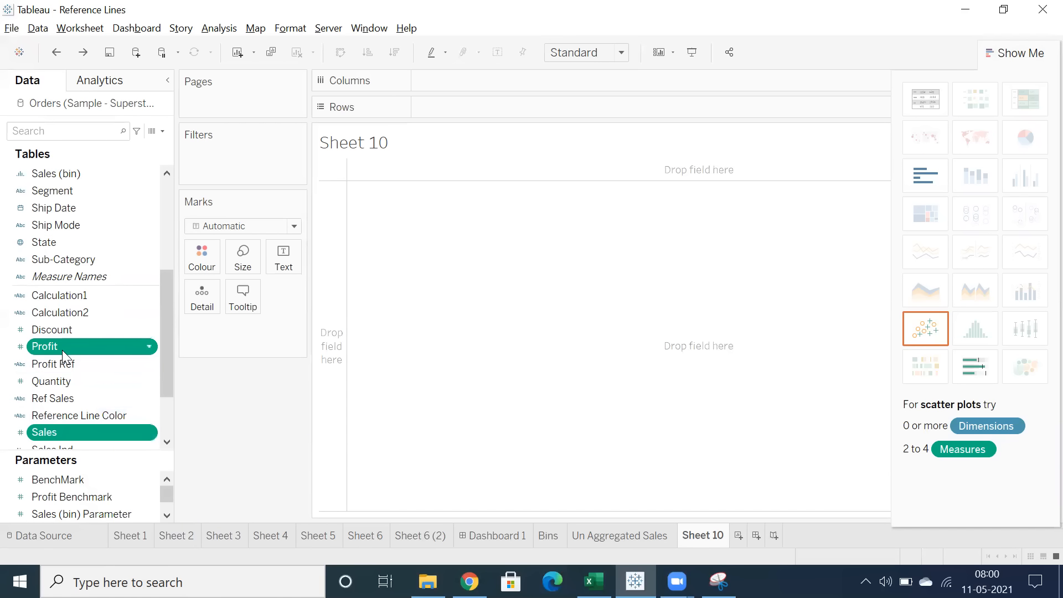
right_click(64, 356)
mouse_move(175, 401)
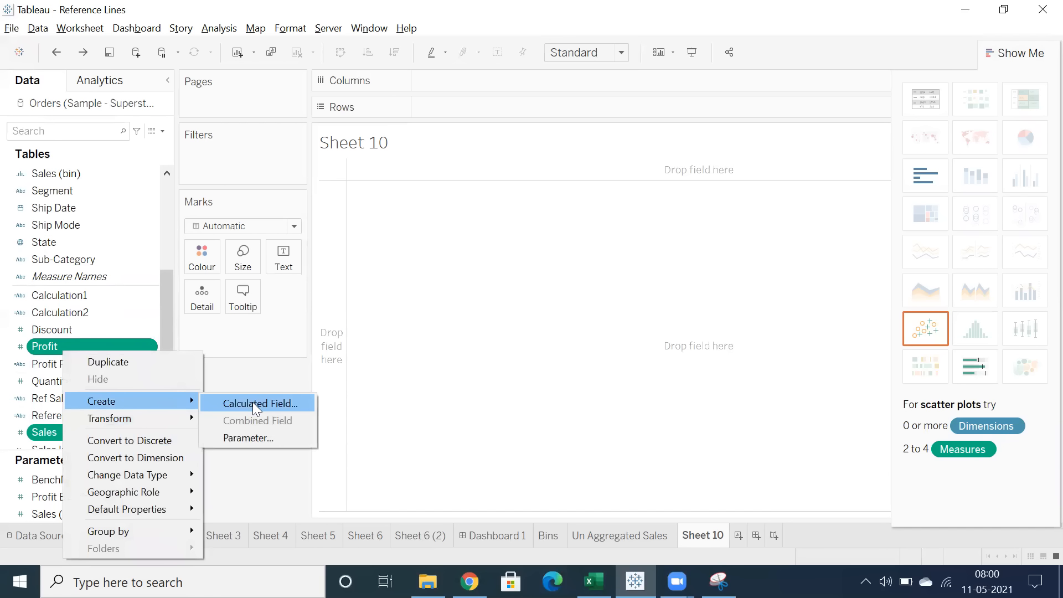
left_click(433, 339)
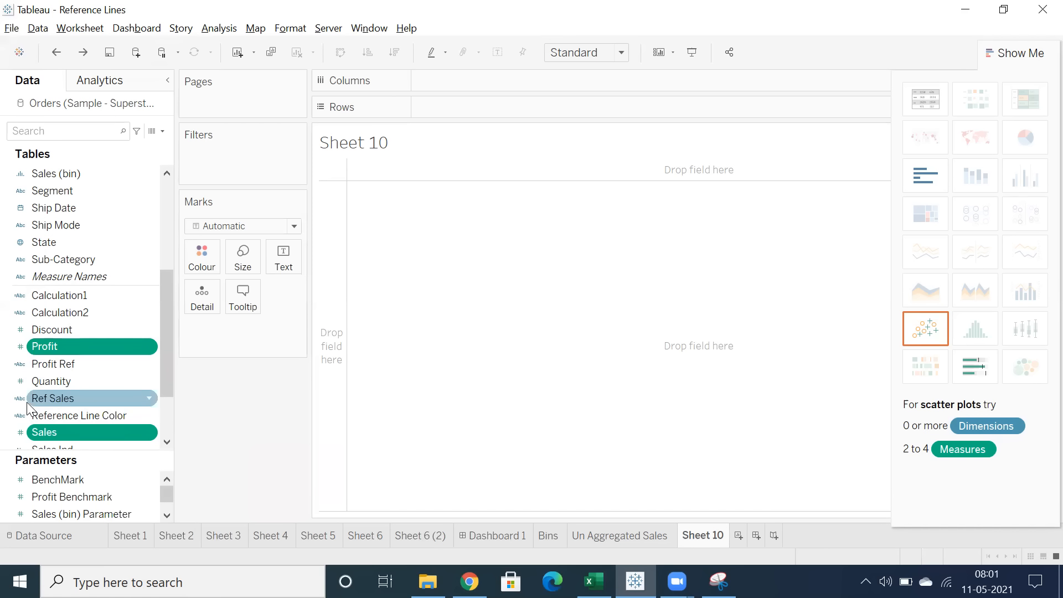
- Create a calculated field and begin its formula with IF SUM([Sales])
left_click(53, 398)
left_click(55, 434)
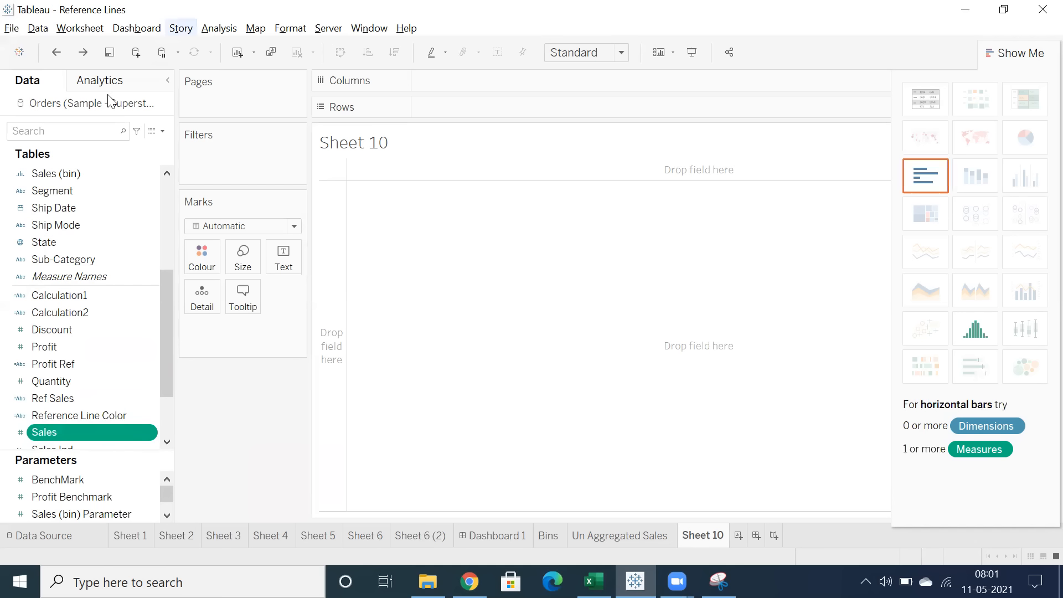
left_click(219, 28)
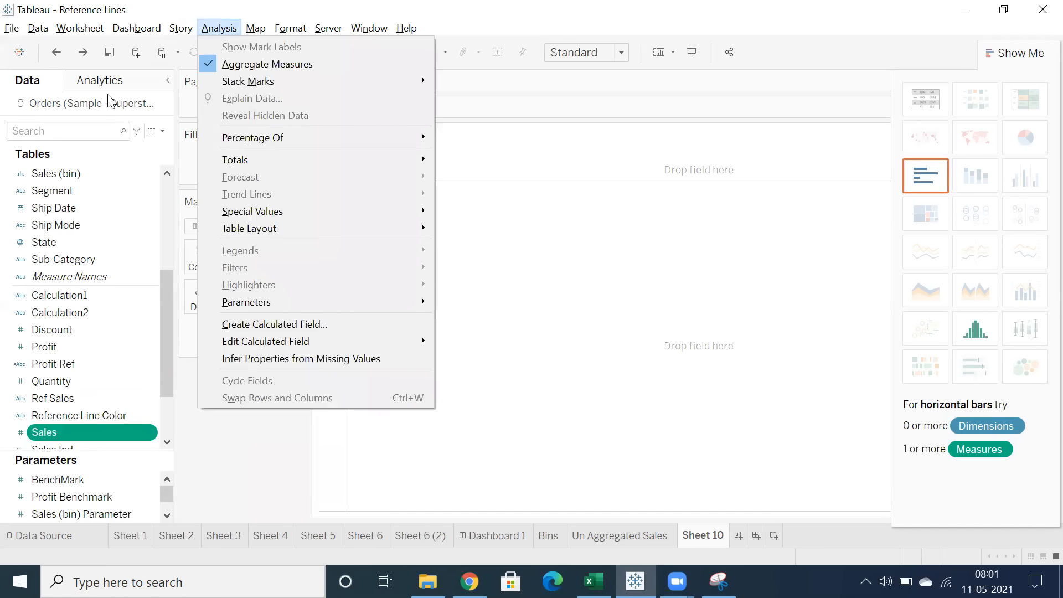
left_click(271, 326)
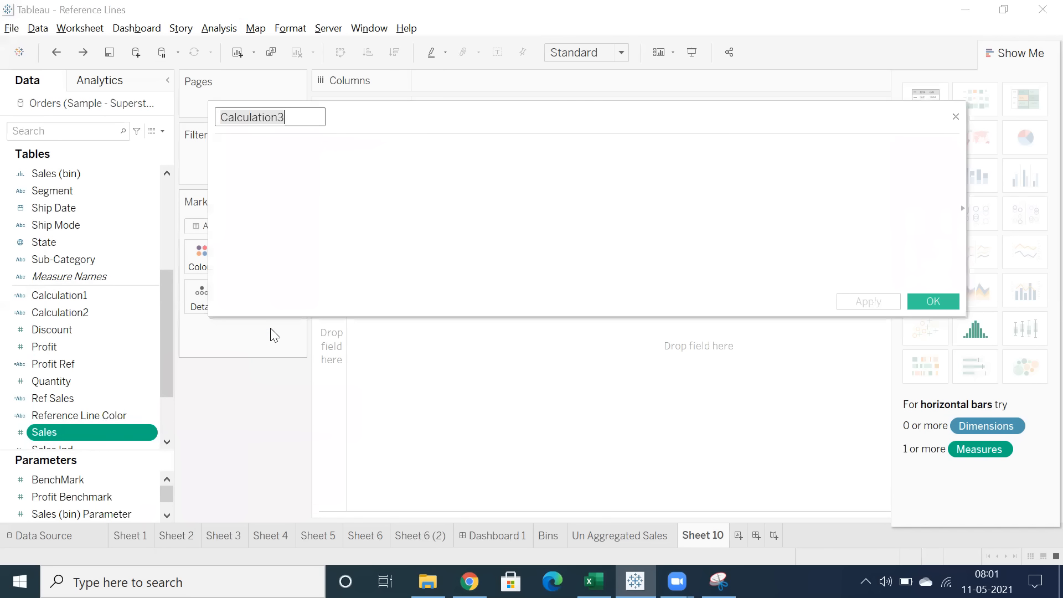
left_click(412, 240)
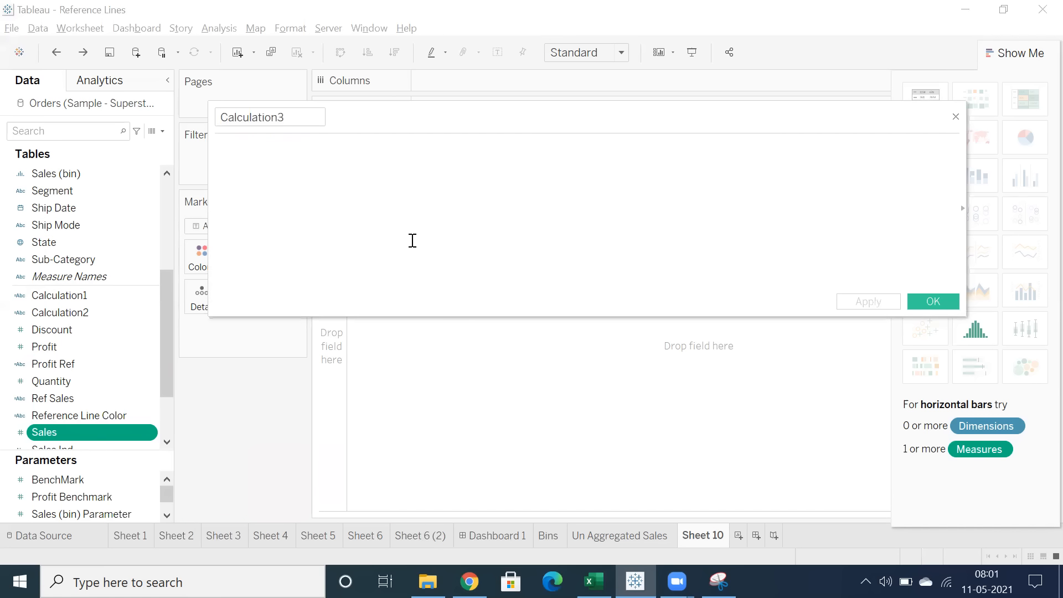
type("IF  sum([Sales])")
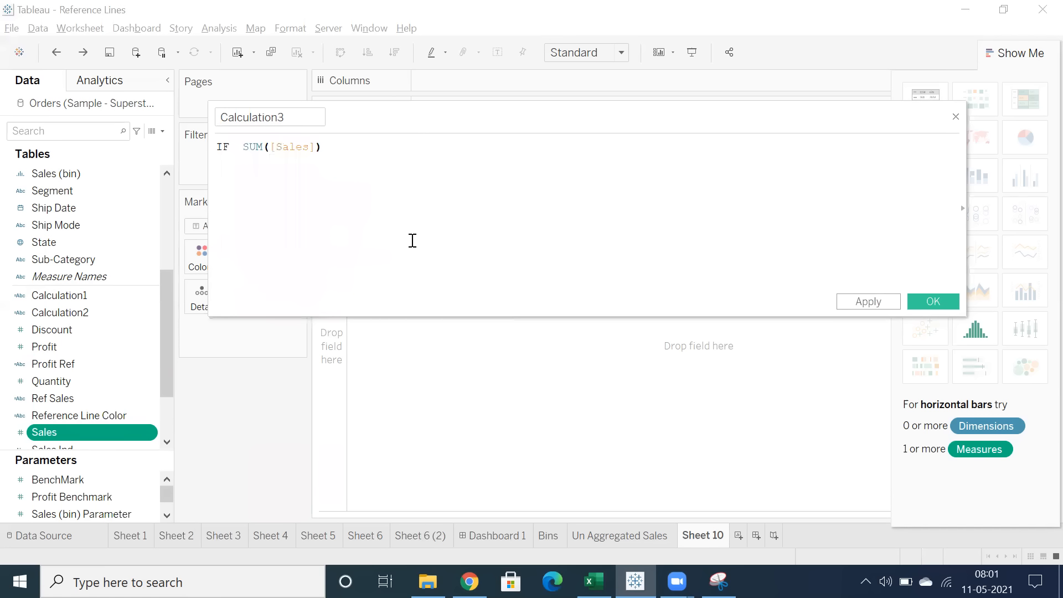
- Replace SUM([Sales]) in the IF condition with the unaggregated [Sales] field
type("<")
key("BackSpace")
key("BackSpace")
key("BackSpace")
key("BackSpace")
key("BackSpace")
key("BackSpace")
key("BackSpace")
key("BackSpace")
key("BackSpace")
key("BackSpace")
key("BackSpace")
key("BackSpace")
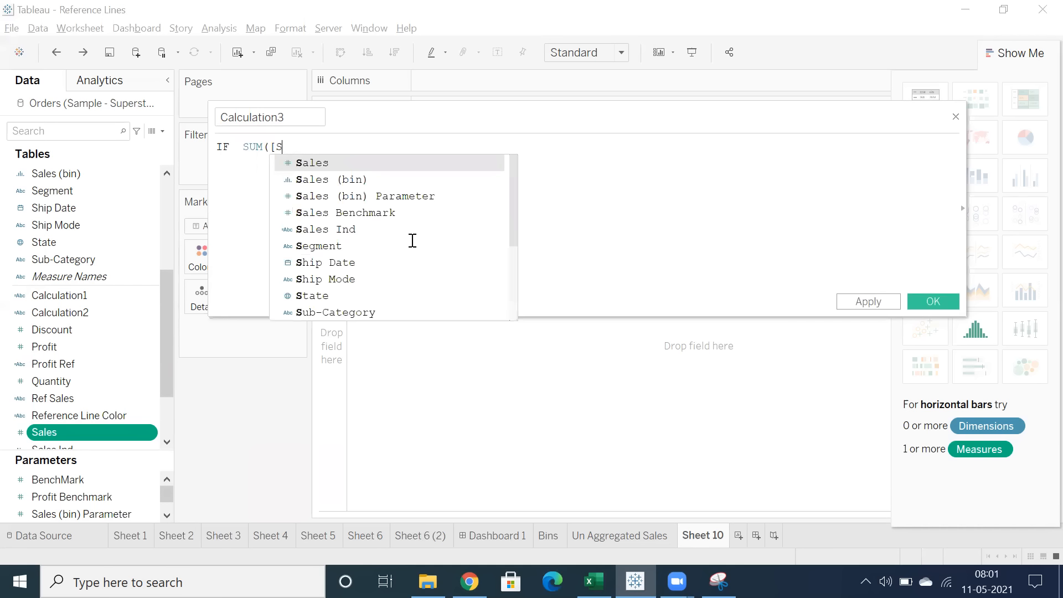
key("BackSpace")
type("Sa")
key("Return")
- Complete the first branch of the formula as [Sales]<1000 THEN "<1K"
type("<")
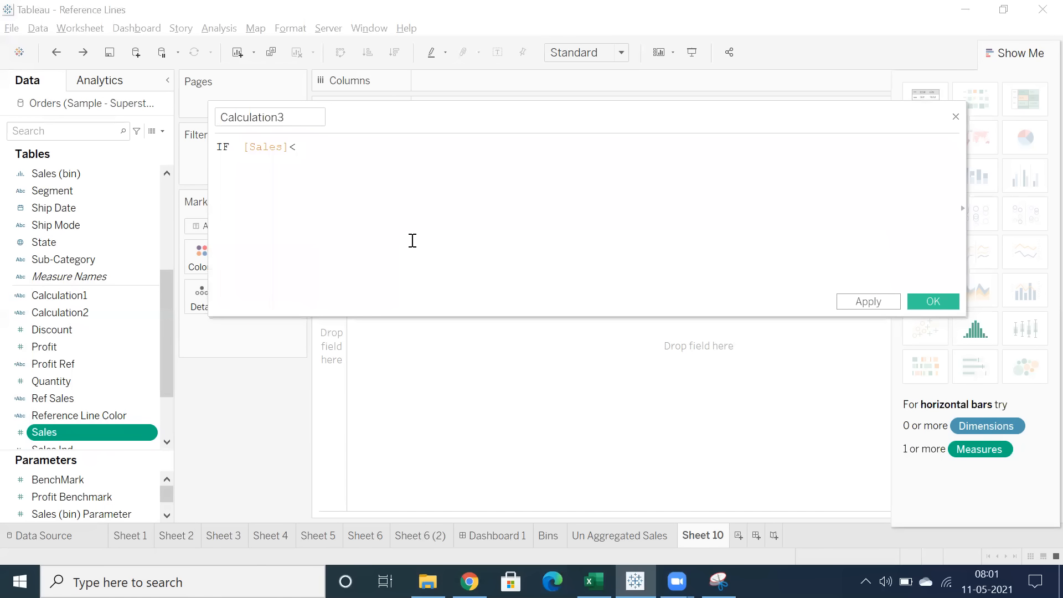
type("1000 th")
key("Return")
type("\"<1K\"")
key("Return")
- Add a second branch to the formula: ELSEIF [Sales]<2000 THEN "<2K"
type("ELSE")
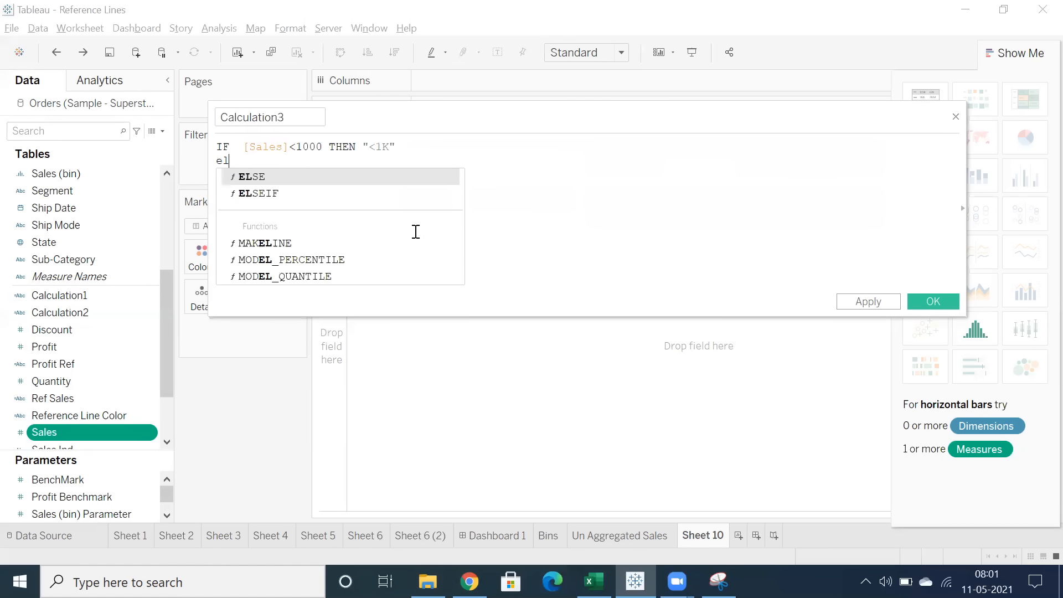
key("BackSpace")
key("Down")
key("Return")
type("sal")
key("Return")
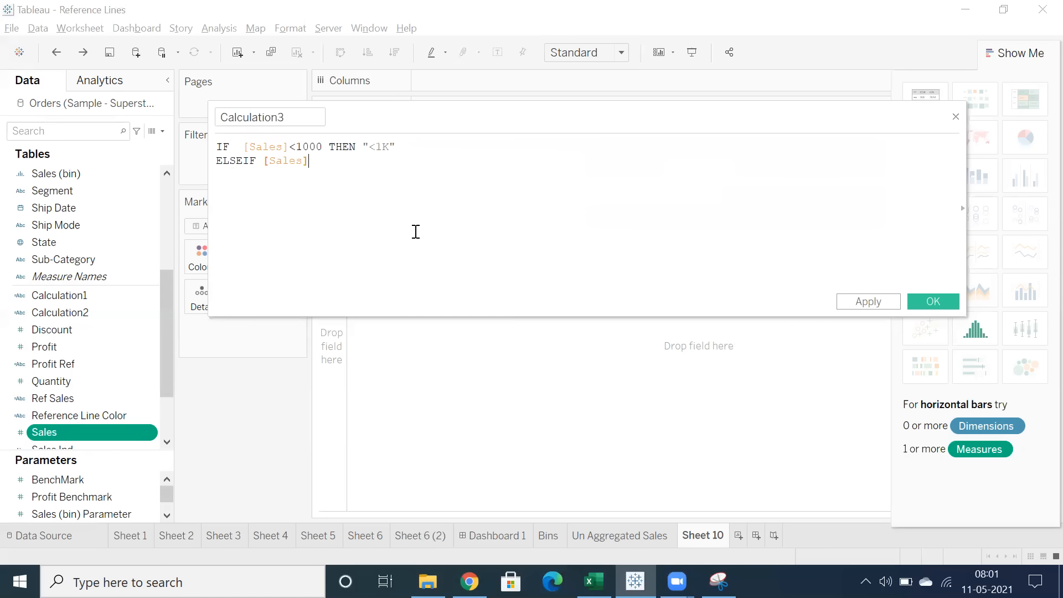
type("<2000 th")
key("Return")
type("\"<2K\"")
key("Return")
- Add a third branch to the formula: ELSEIF [Sales]<3000 THEN "<3K"
type("el")
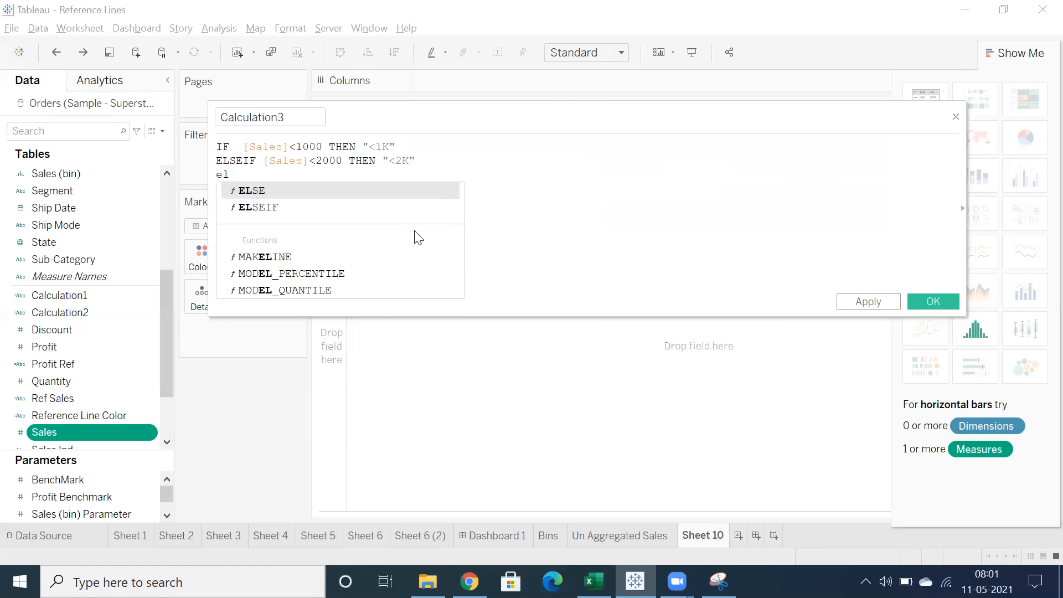
key("Down")
key("Return")
type("sal")
key("Return")
type("<3000 THEN \"<")
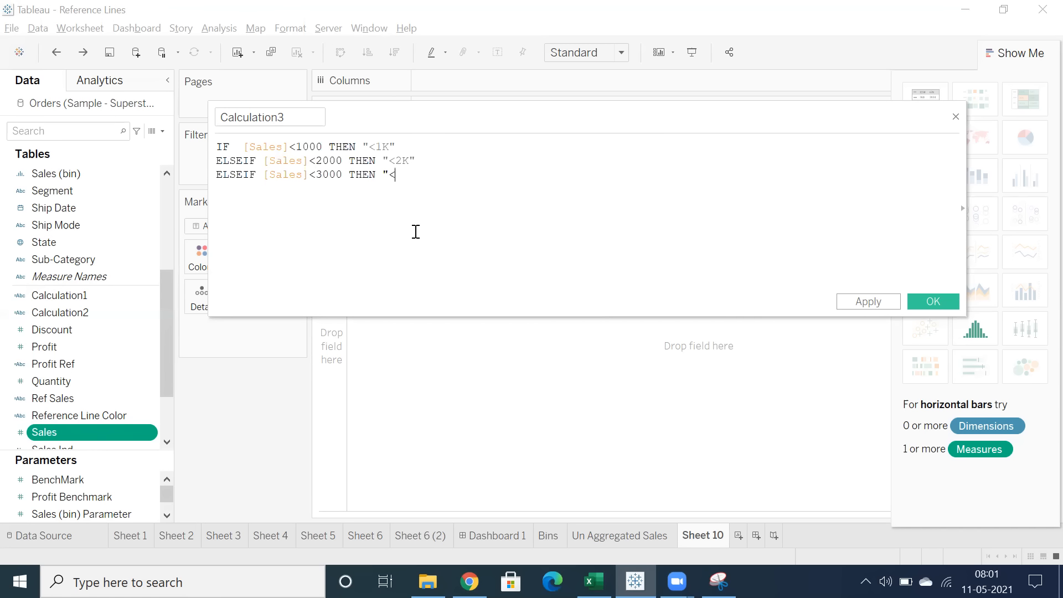
type("3K\"")
key("Return")
- Finish the formula with the fallback branch ELSE ">=4K" END
type("ELSE")
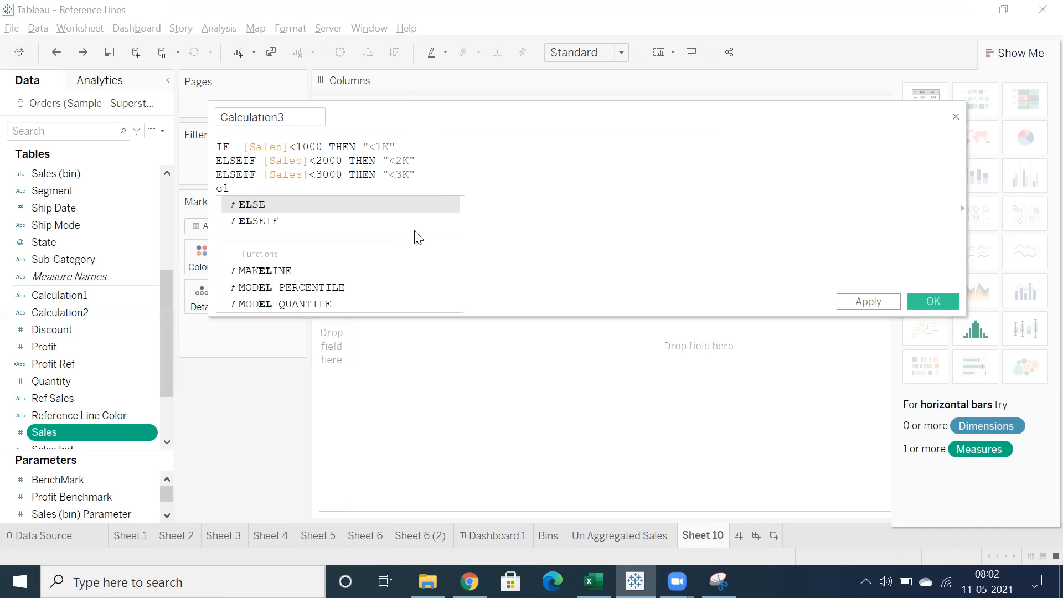
type(" \"")
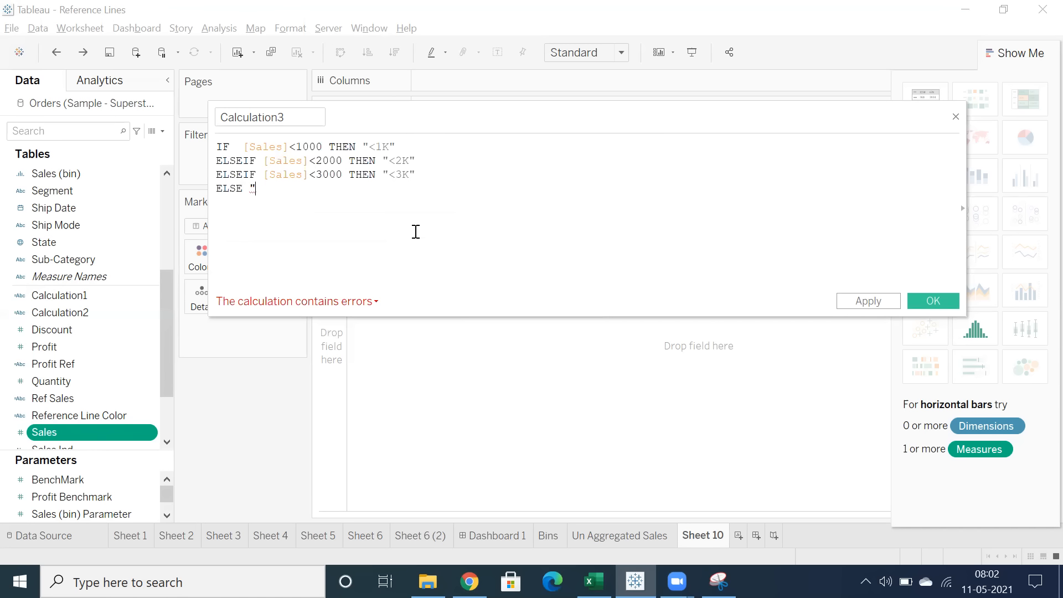
type(">=")
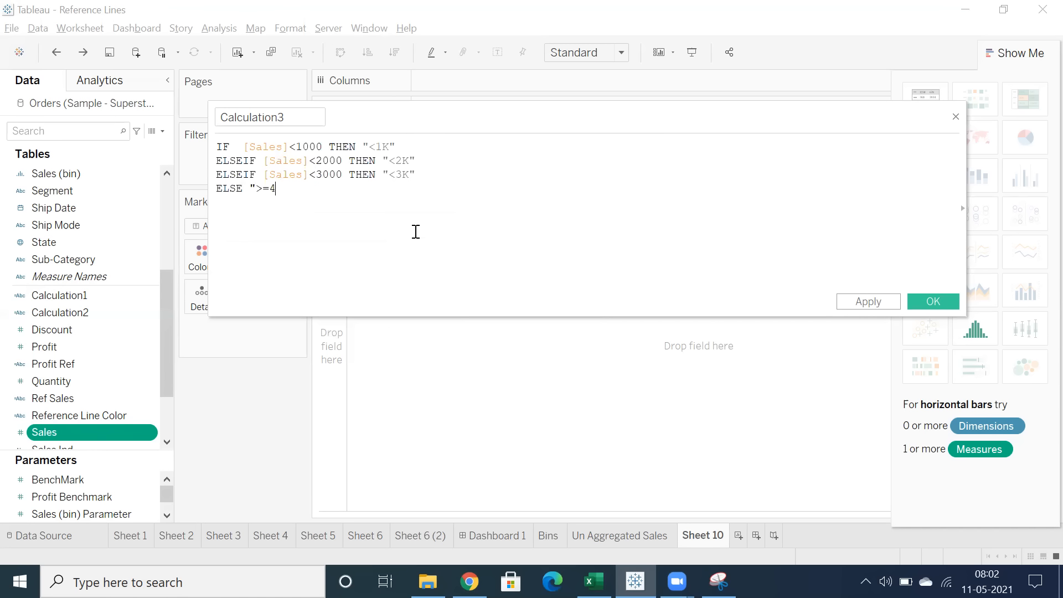
type("4K\" en")
key("Return")
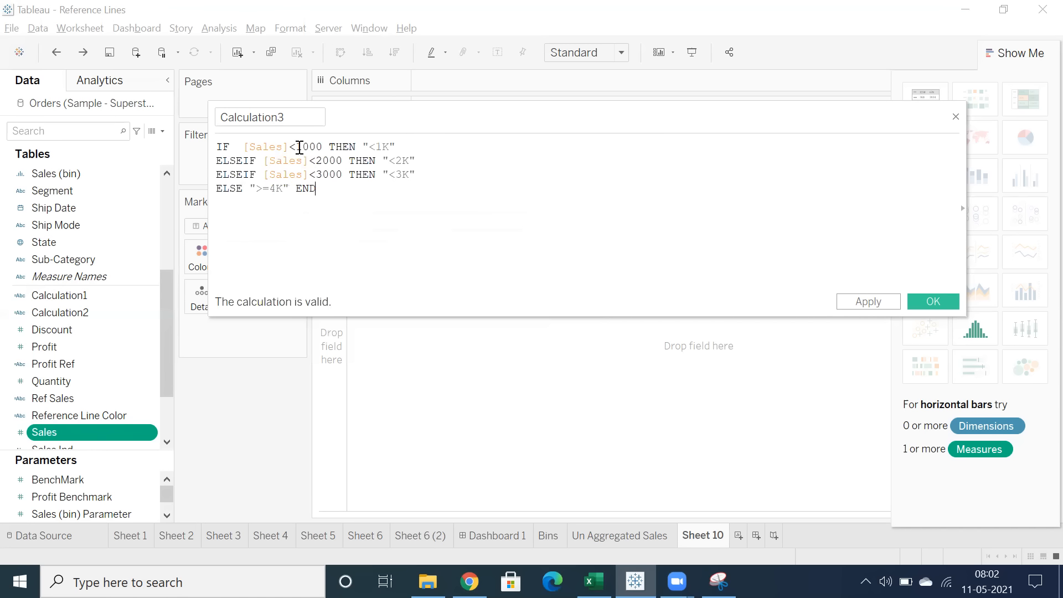
- Name the calculated field "Sales range" and save it
left_click_drag(298, 119, 214, 116)
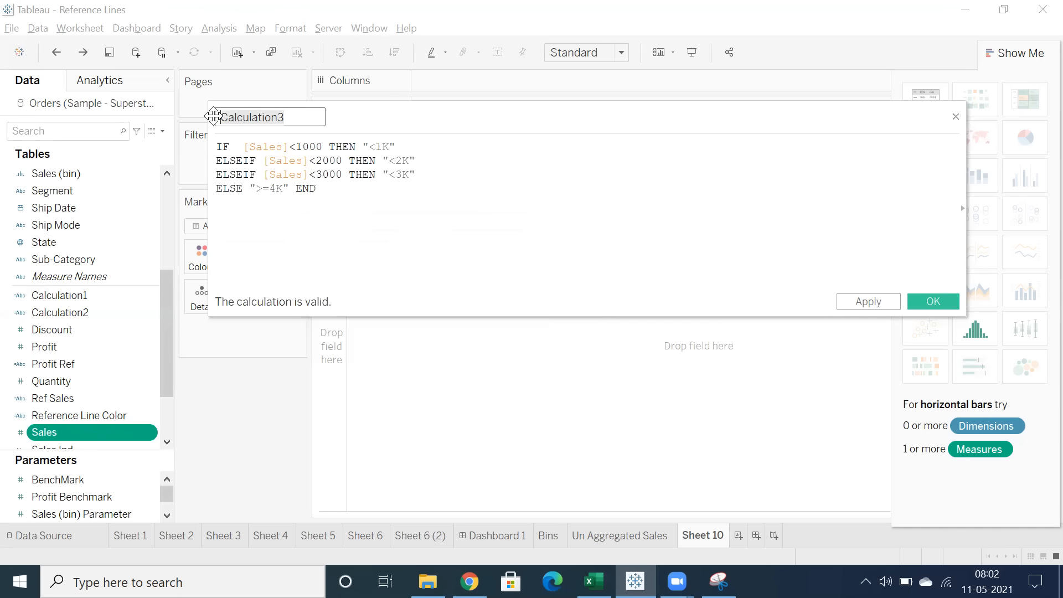
type("Sa")
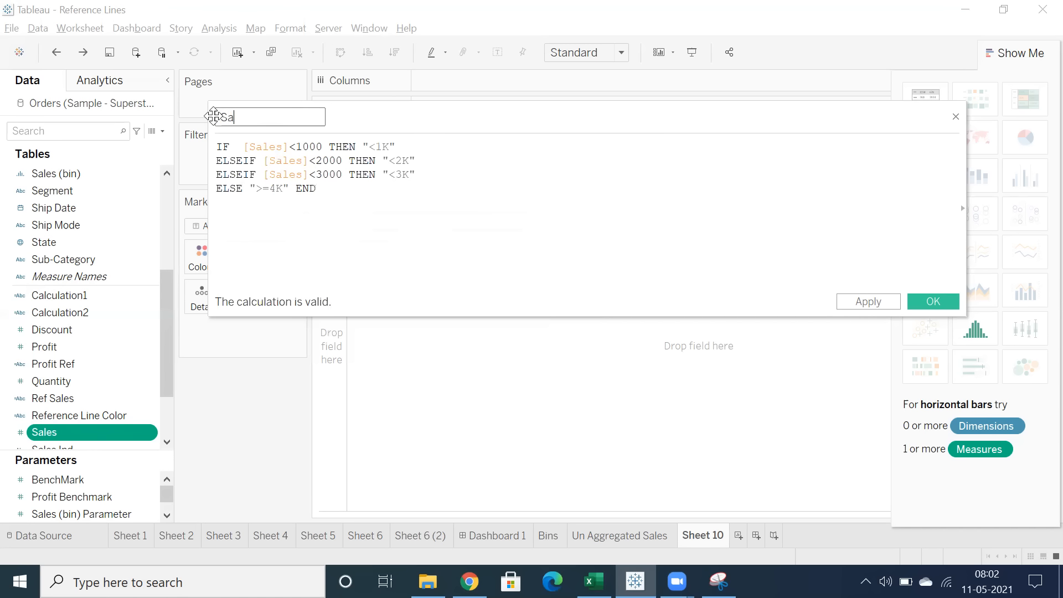
type("les range")
left_click(918, 299)
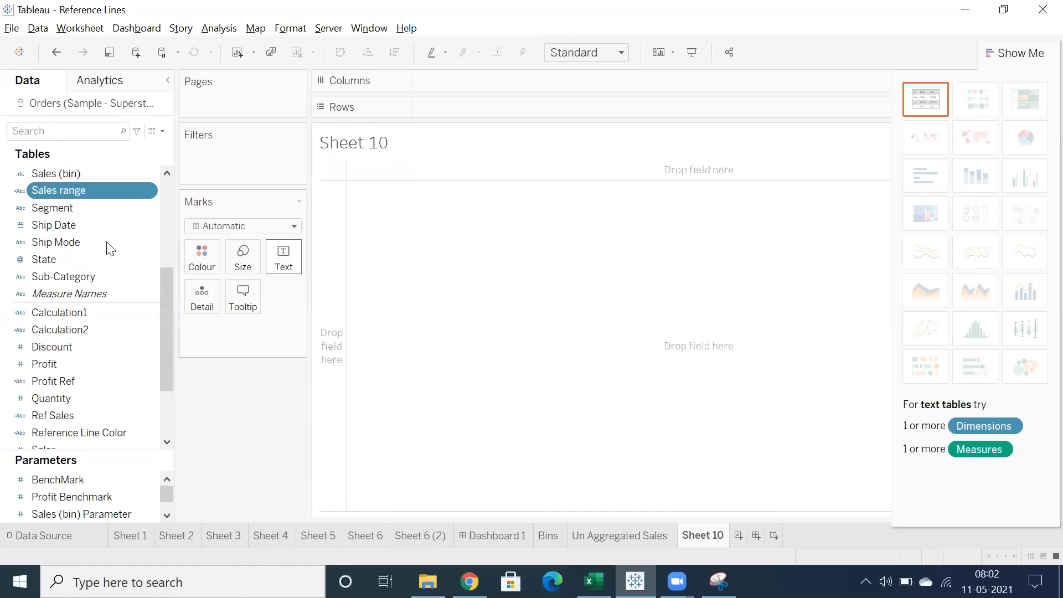
- List the Sales range values as rows on Sheet 10 and hide the sheet title
left_click_drag(74, 195, 488, 189)
right_click(381, 143)
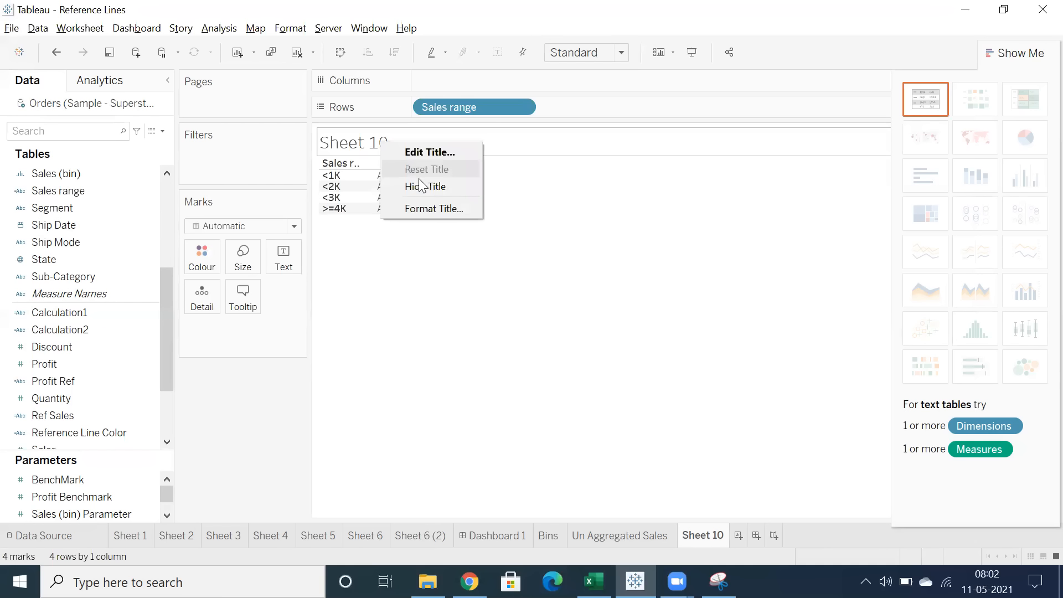
left_click(421, 184)
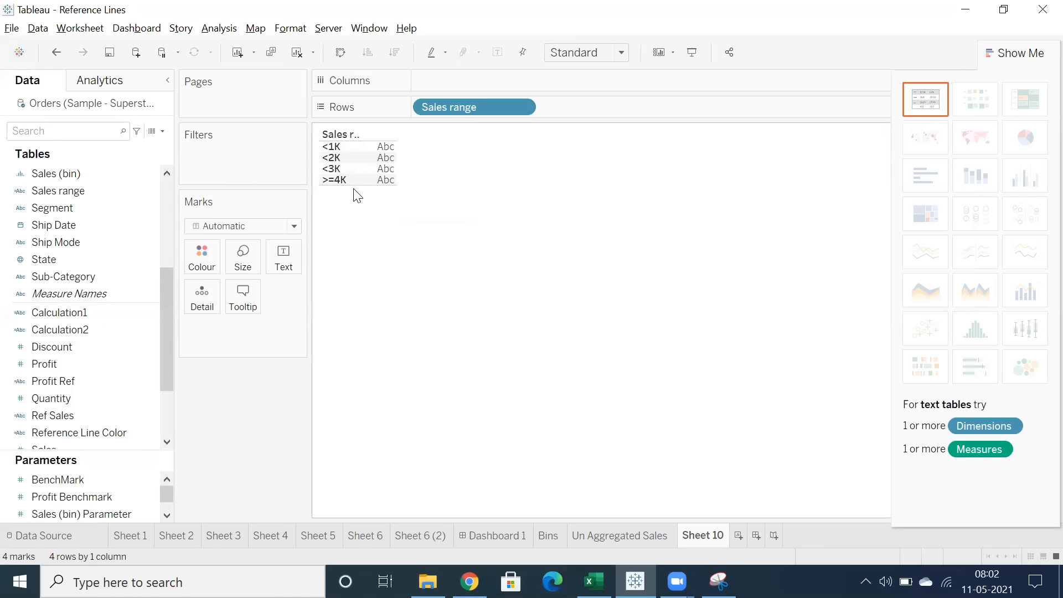
- Add the Sales measure to the view to show total sales for each sales range
left_click(83, 294)
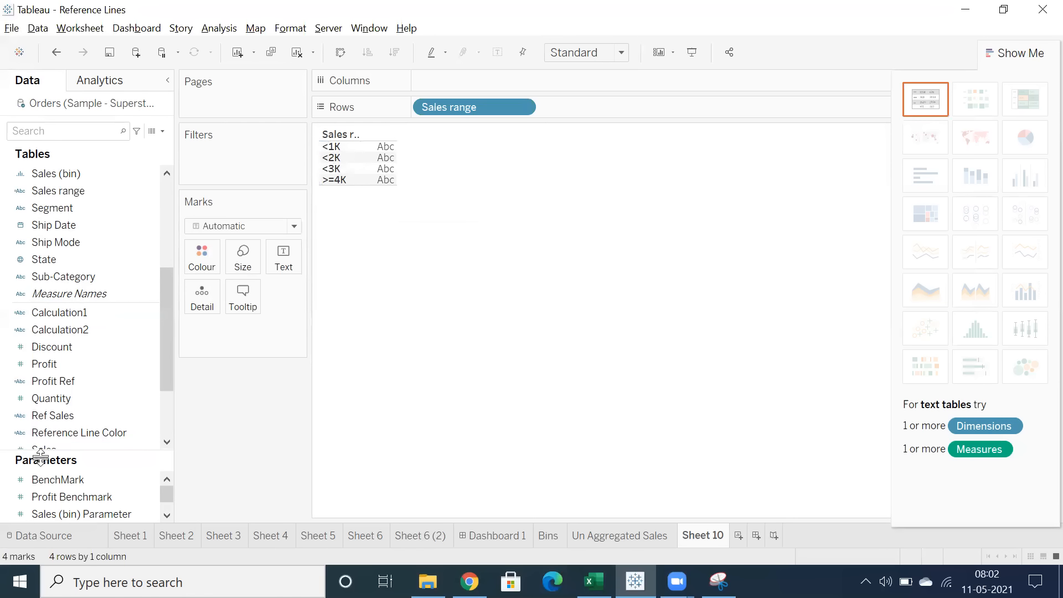
scroll(53, 377, "up", 1)
scroll(53, 378, "up", 3)
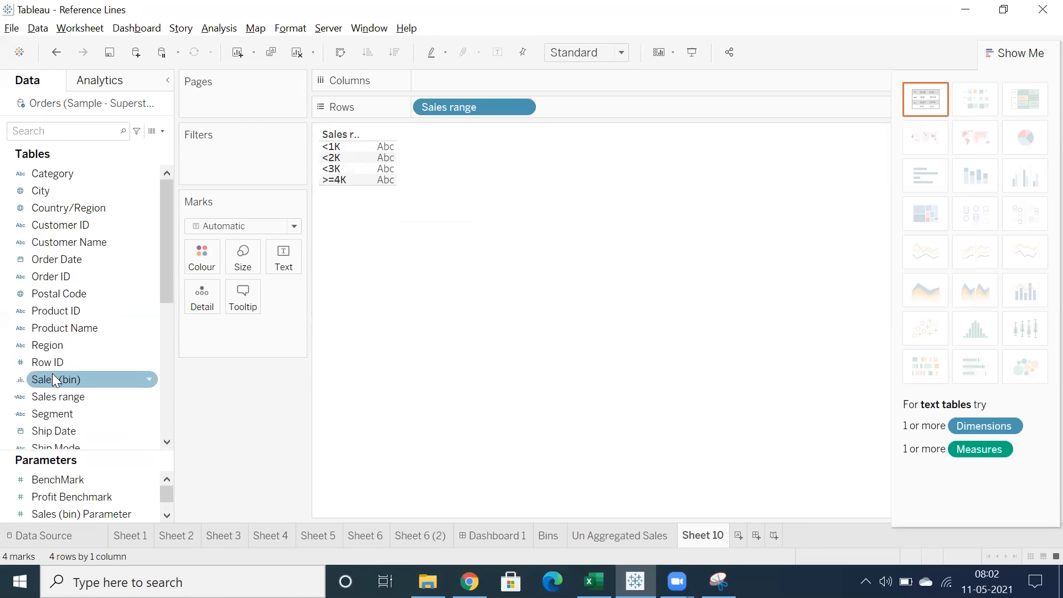
scroll(51, 394, "down", 5)
left_click(51, 396)
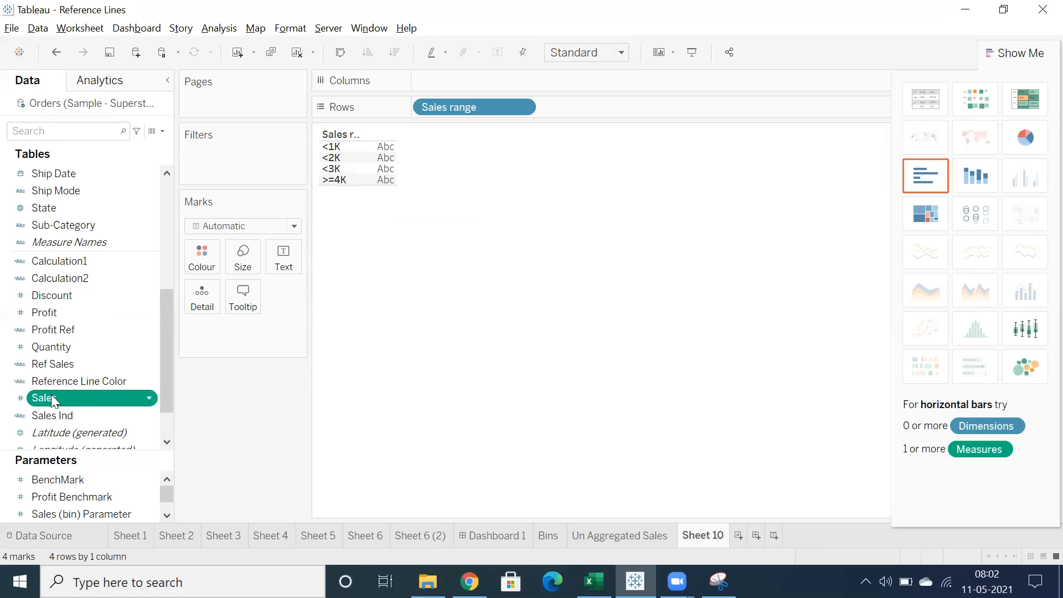
double_click(111, 404)
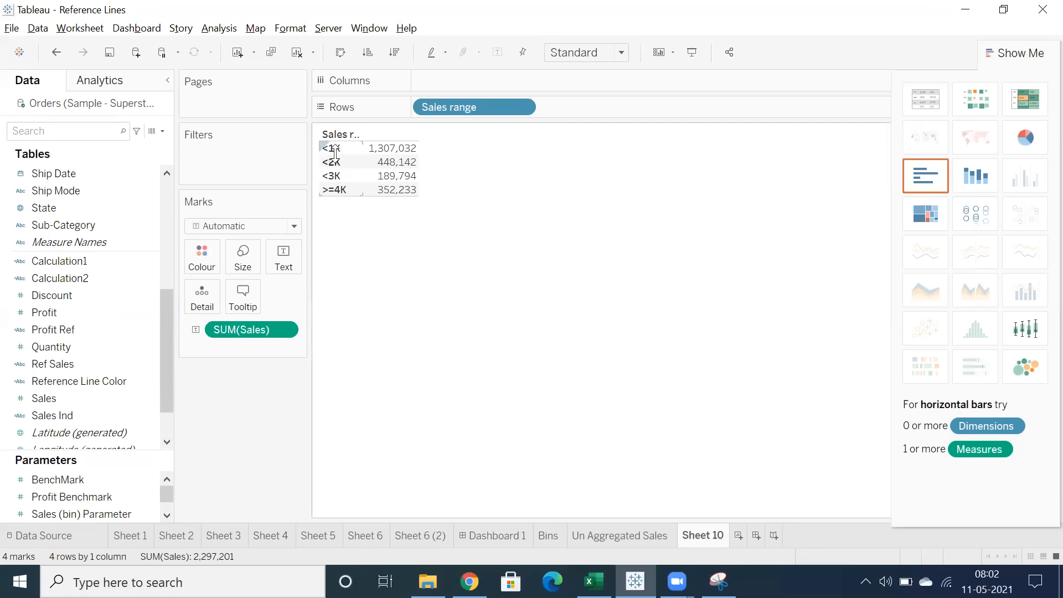
mouse_move(375, 160)
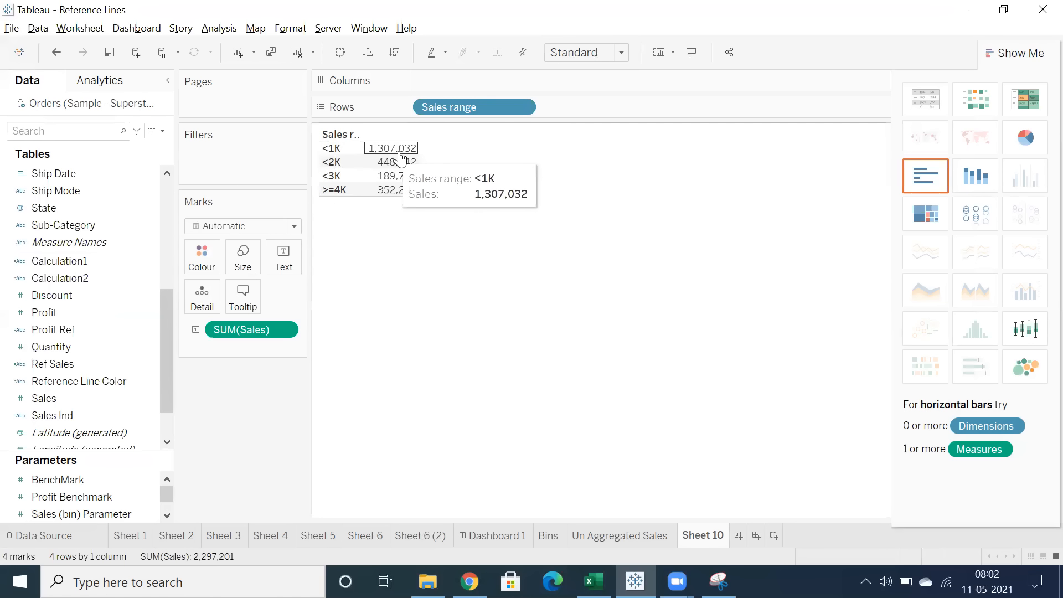
- On the Bins sheet, hide the chart recommendations and remove Order ID from the bars' colour
left_click(547, 535)
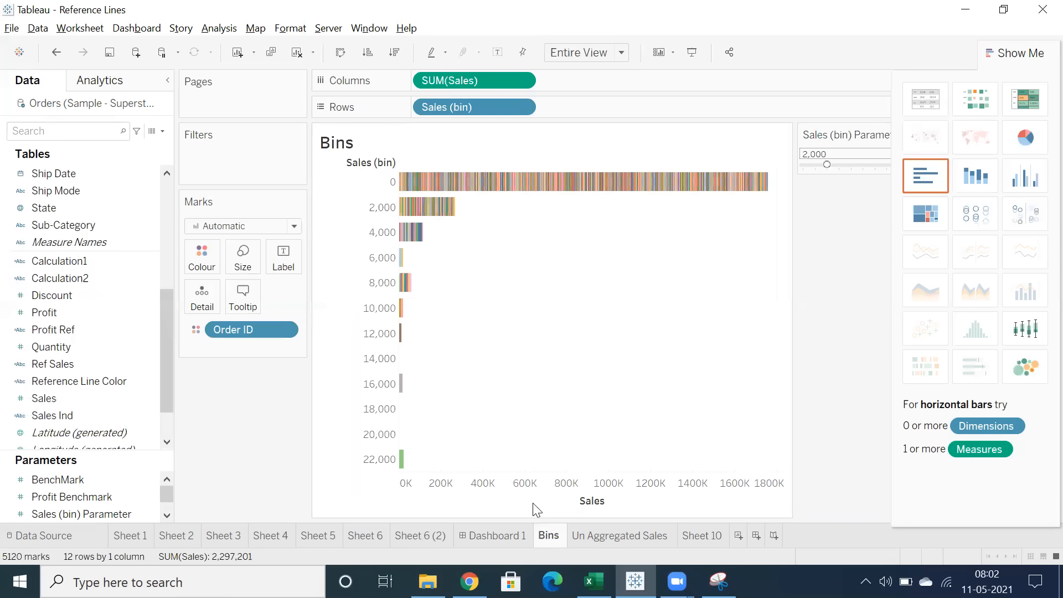
left_click(1018, 53)
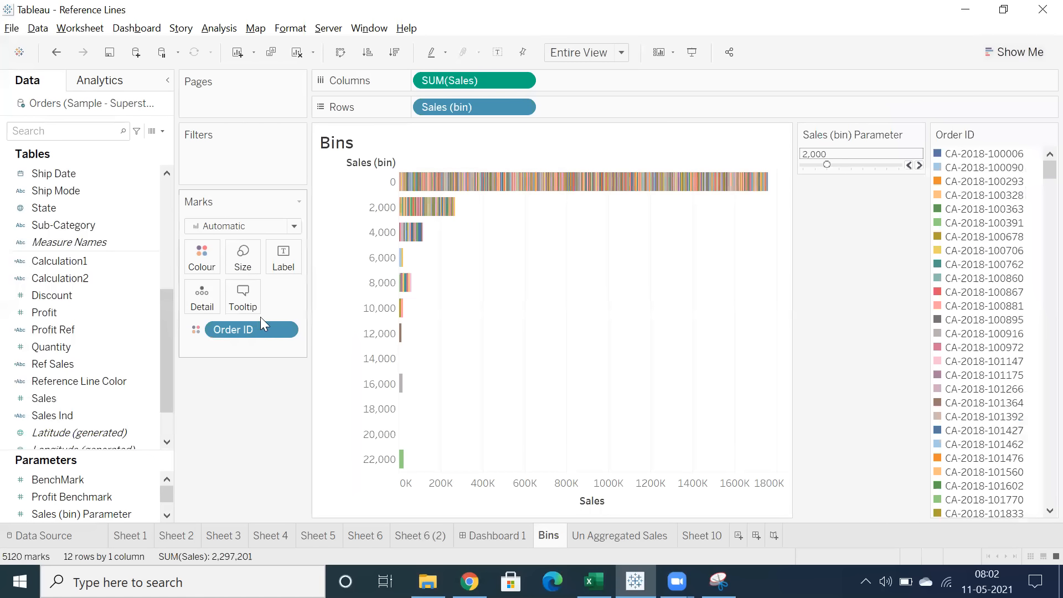
left_click_drag(244, 332, 114, 466)
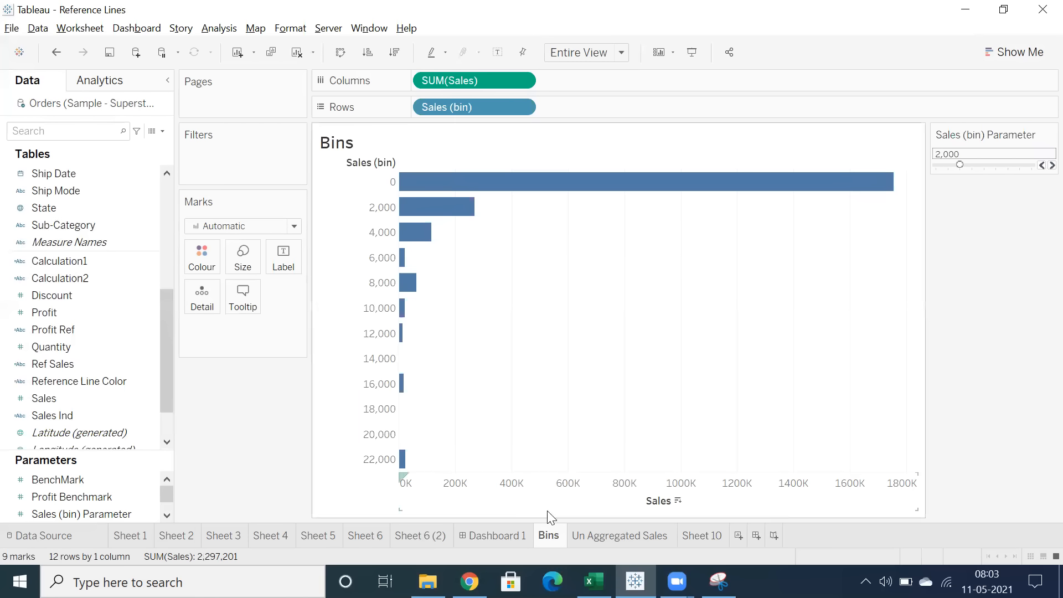
- Review the individual values on the Un Aggregated Sales sheet and compare them with the Sales range totals on Sheet 10
left_click(637, 536)
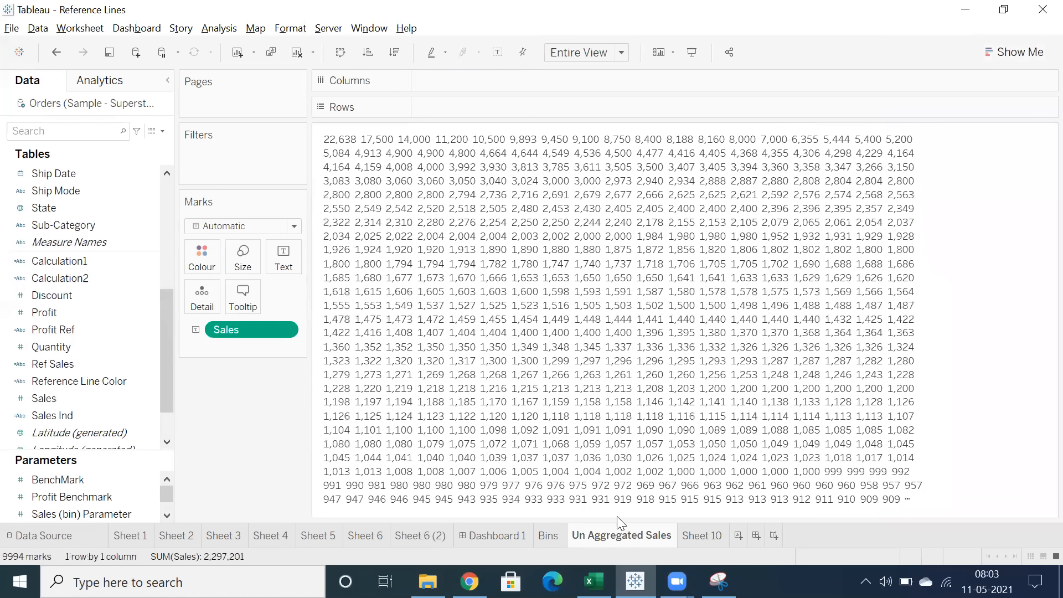
left_click(699, 537)
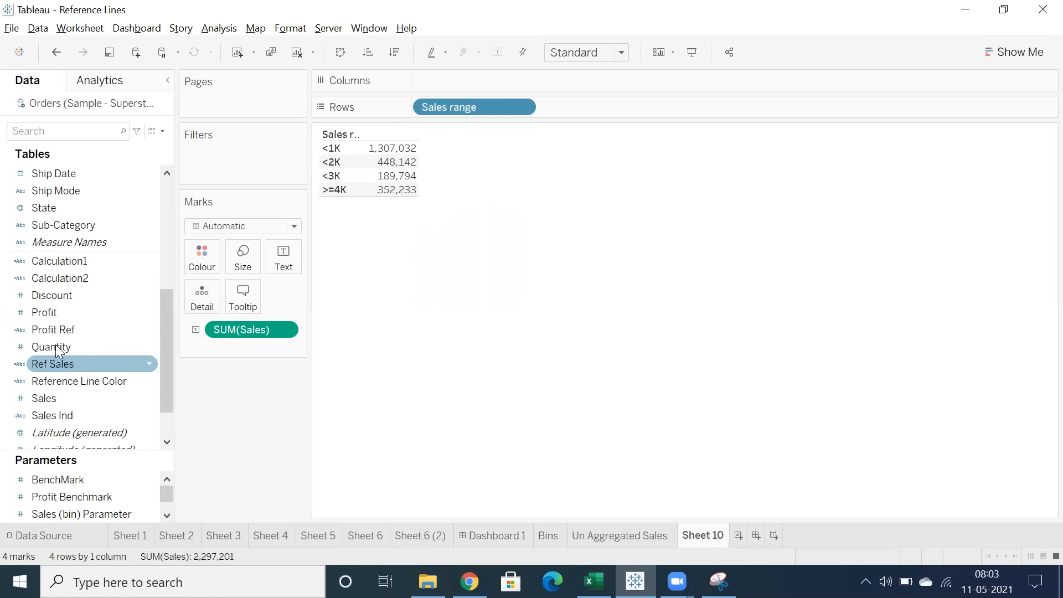
mouse_move(380, 157)
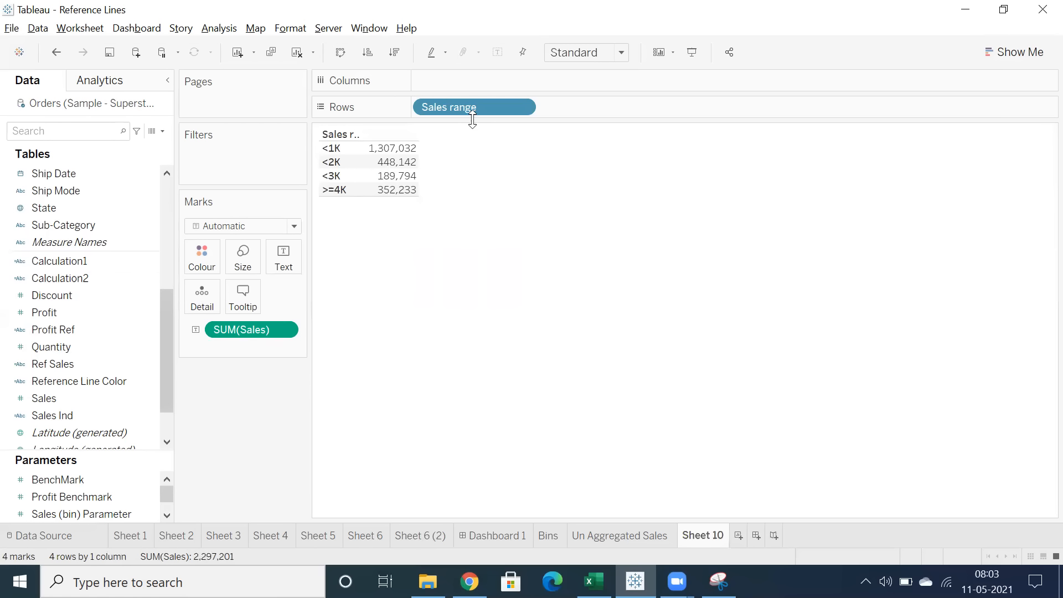
left_click(65, 368)
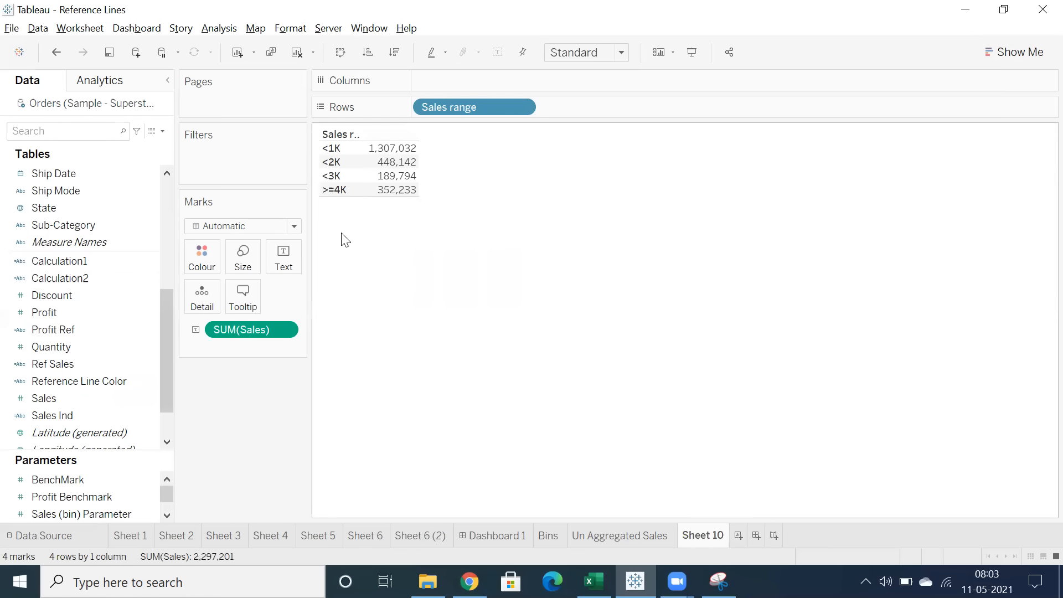
- On the Bins sheet, reduce the Sales (bin) Parameter to 1,000
left_click(555, 534)
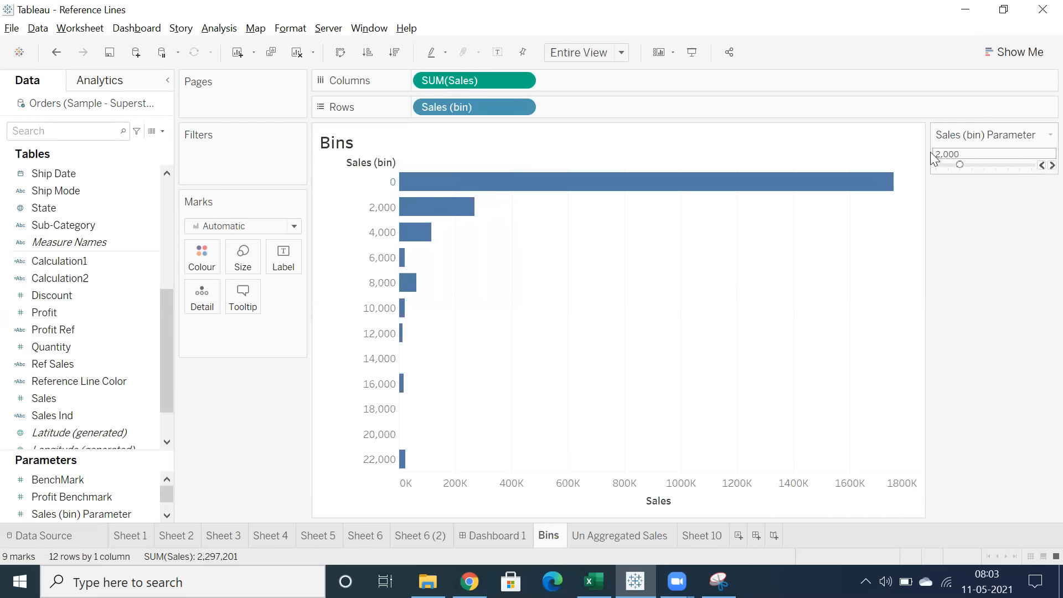
left_click(1041, 167)
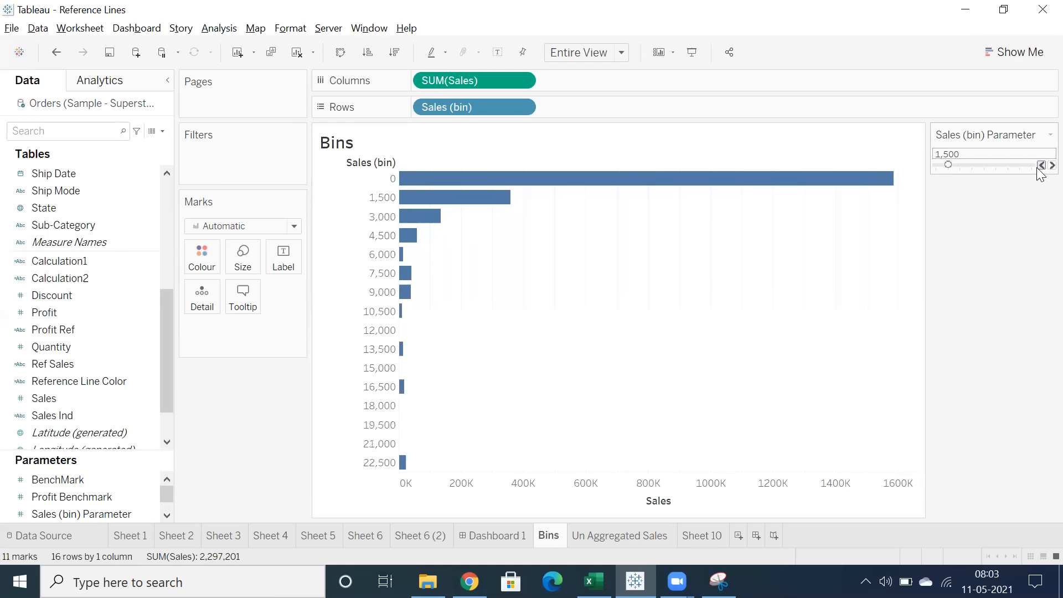
left_click(1041, 167)
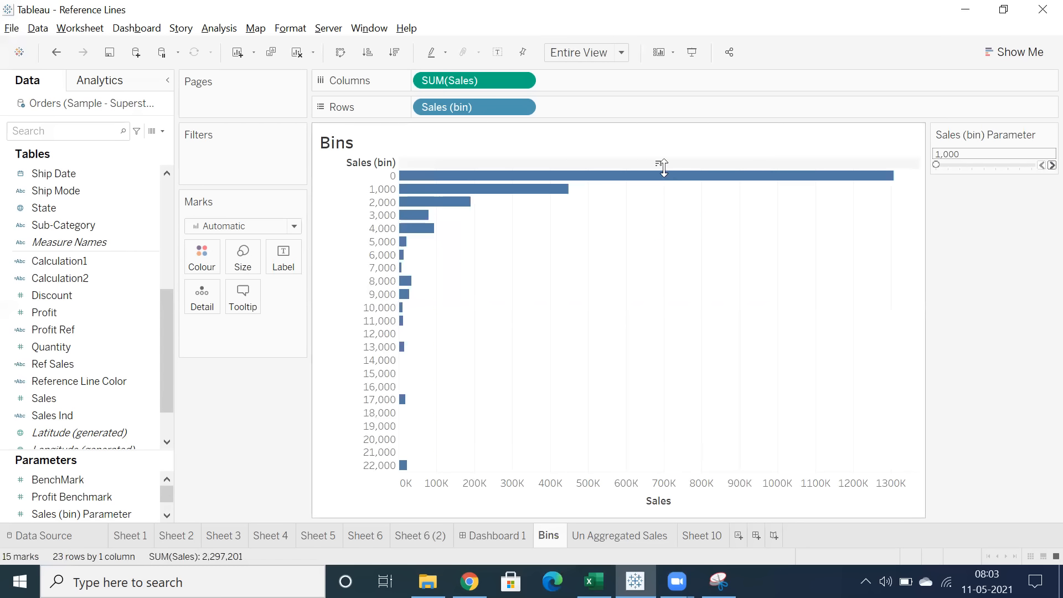
- Compare the total of the first bar on the Bins sheet with the Sales range totals on Sheet 10
mouse_move(666, 178)
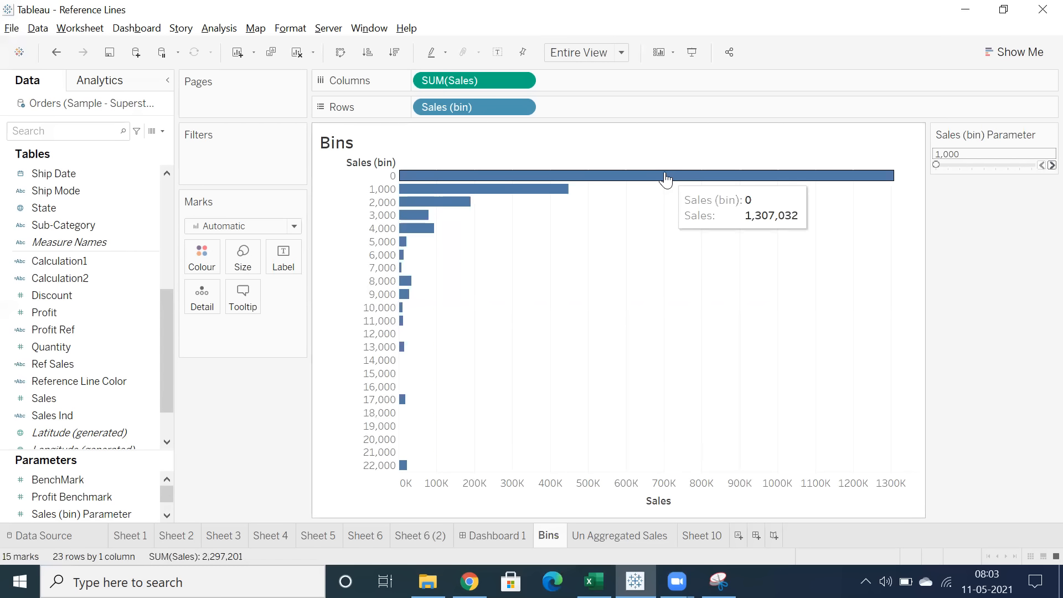
left_click(706, 541)
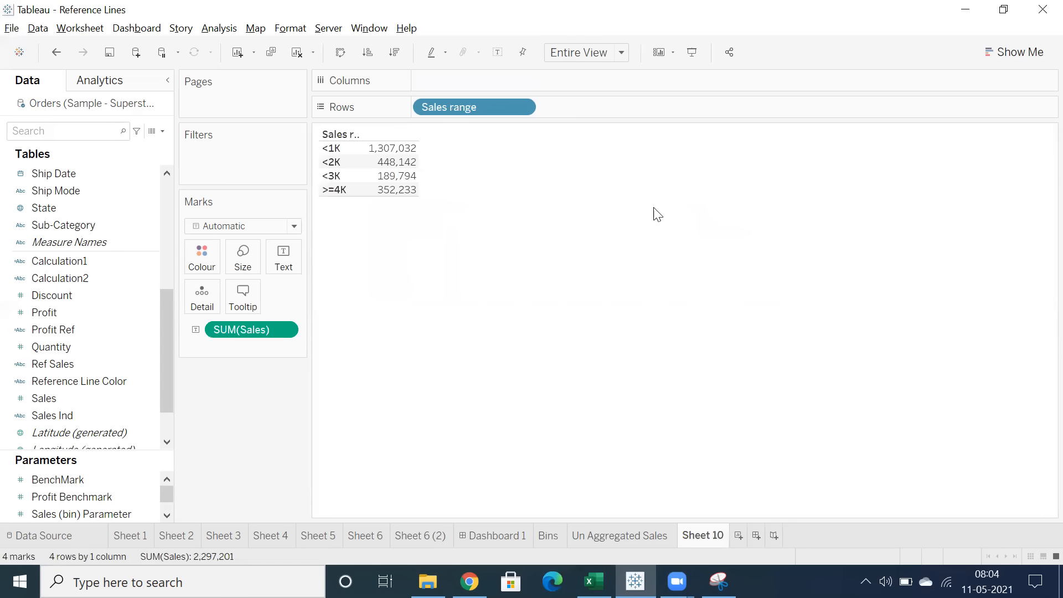
mouse_move(385, 161)
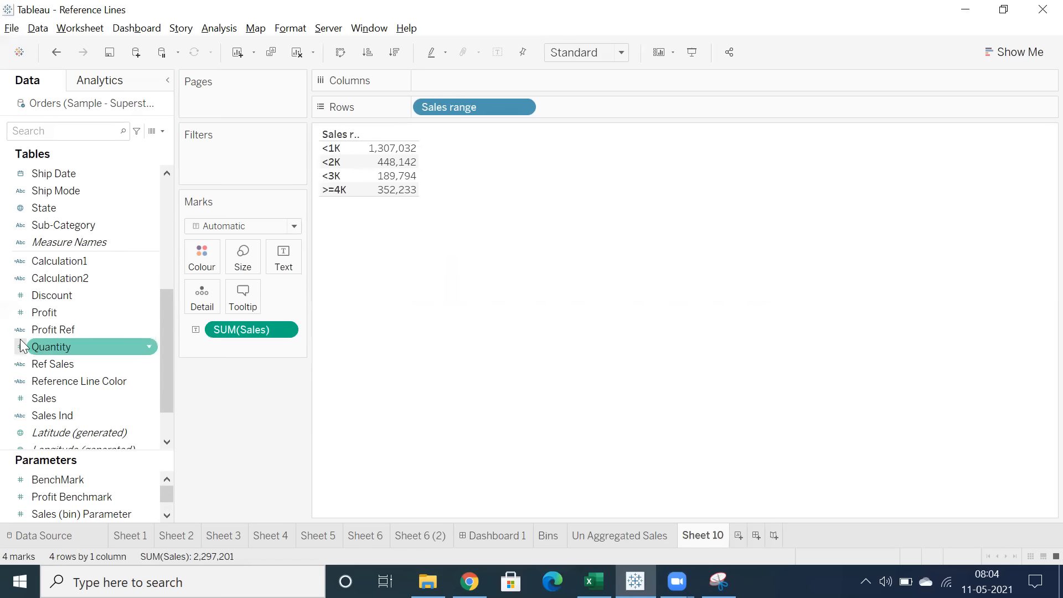
- Open the Sales range calculation for editing, enlarge its editor, and compare its formula with the Sales (bin) field
scroll(20, 273, "up", 5)
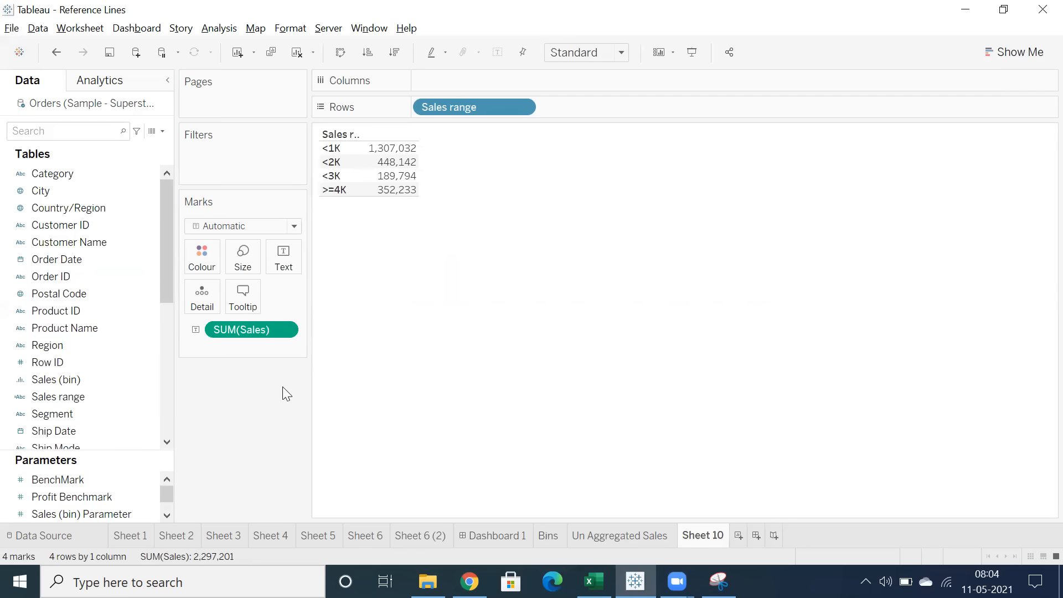
right_click(74, 407)
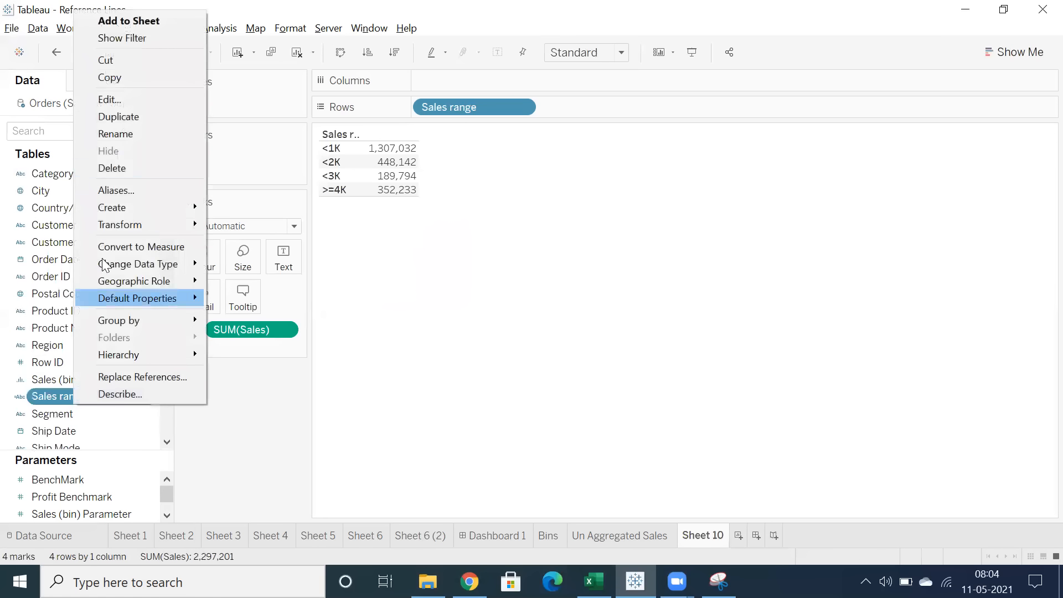
left_click(118, 106)
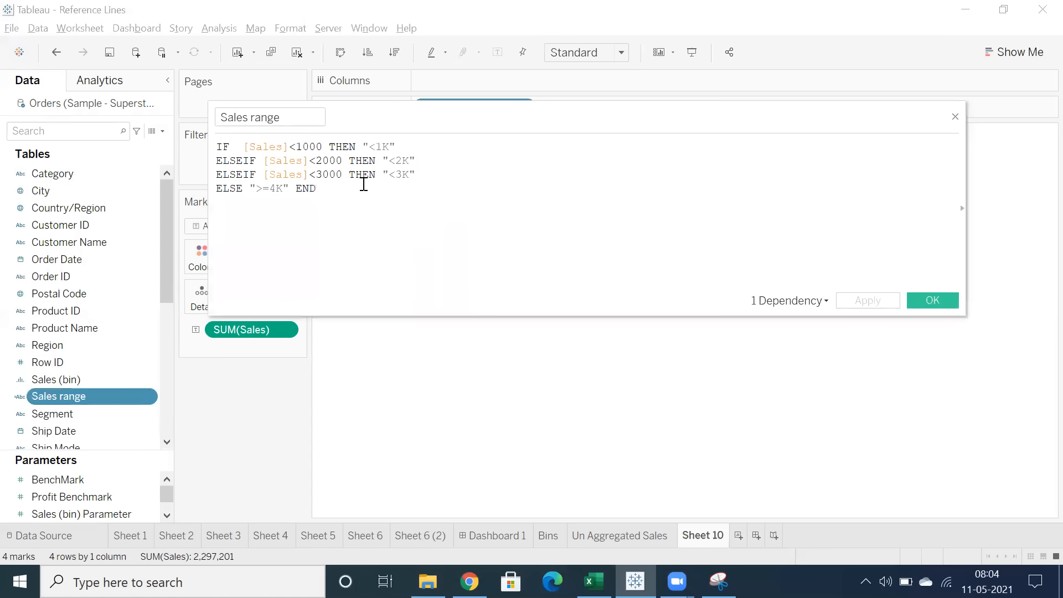
left_click_drag(364, 182, 189, 147)
left_click(341, 185)
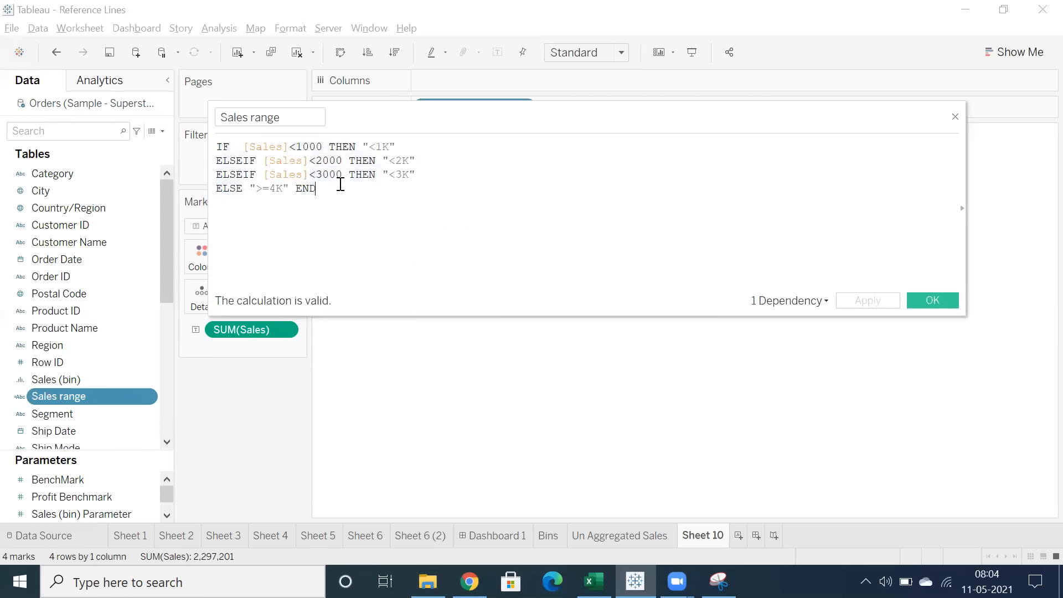
left_click_drag(373, 315, 373, 440)
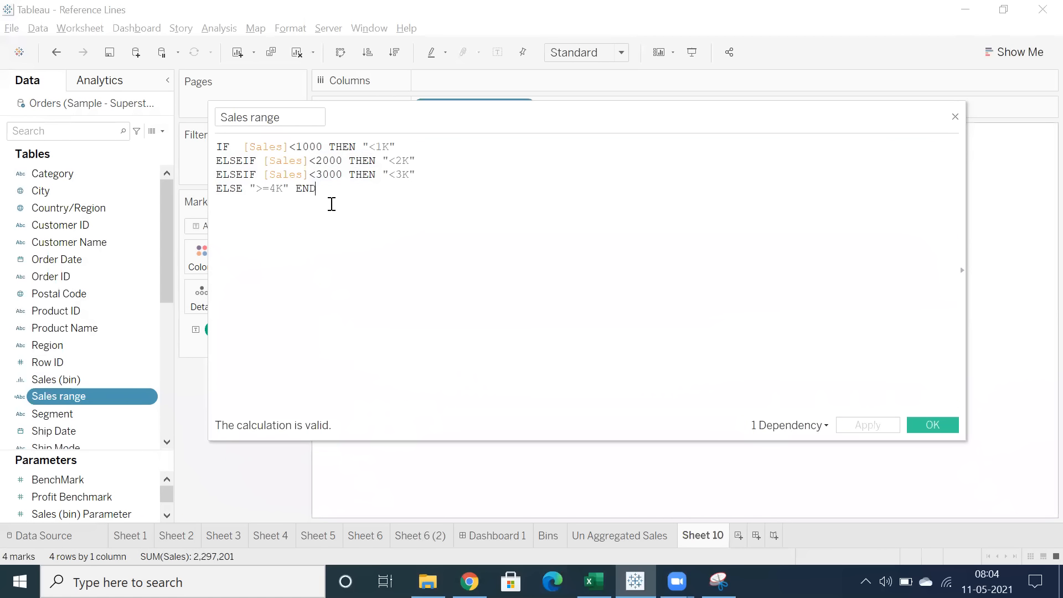
left_click_drag(318, 188, 221, 148)
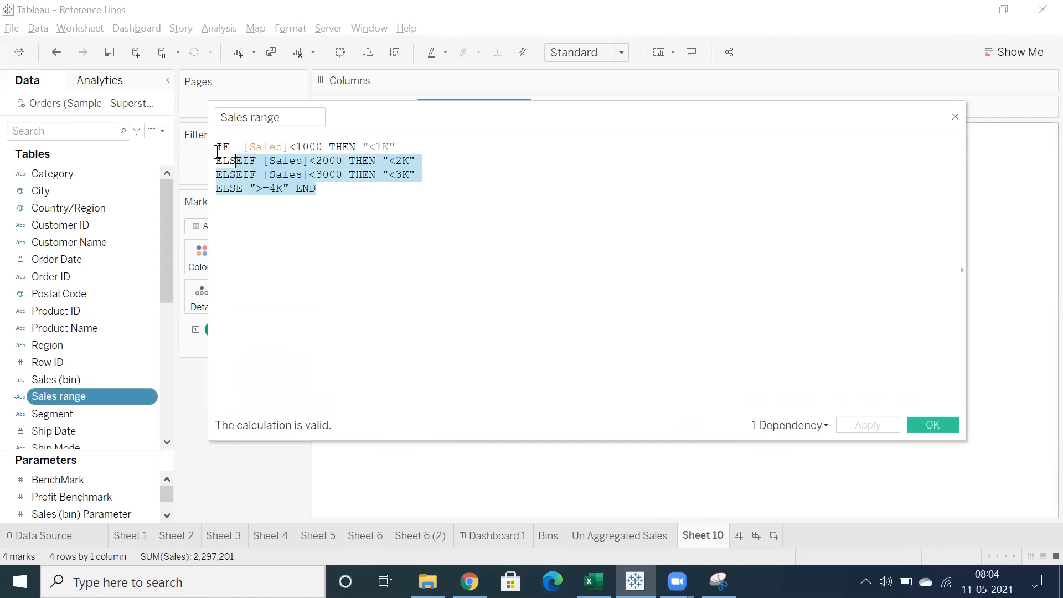
left_click(342, 199)
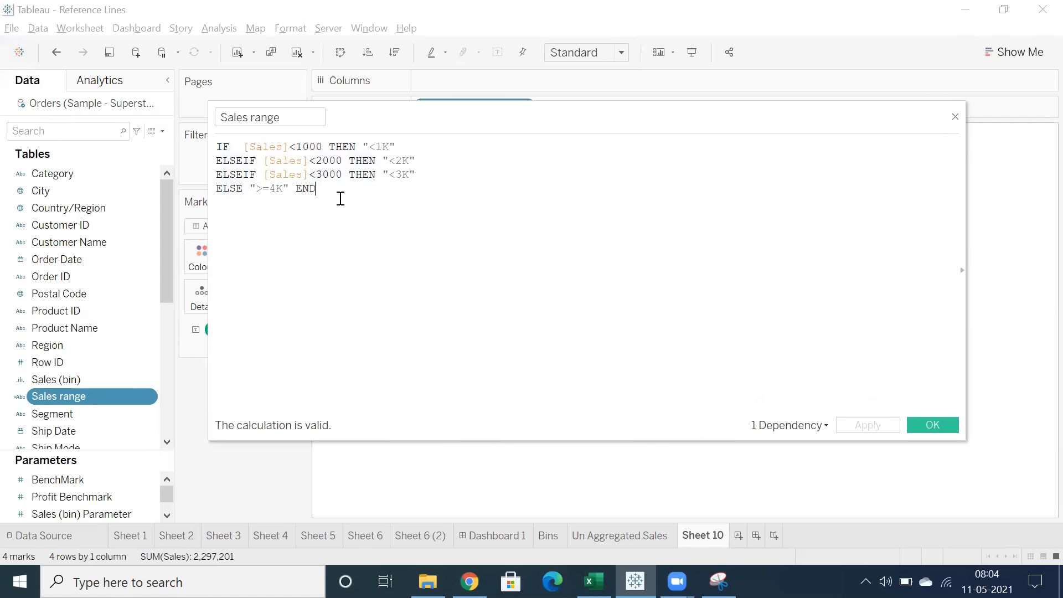
left_click_drag(335, 190, 218, 146)
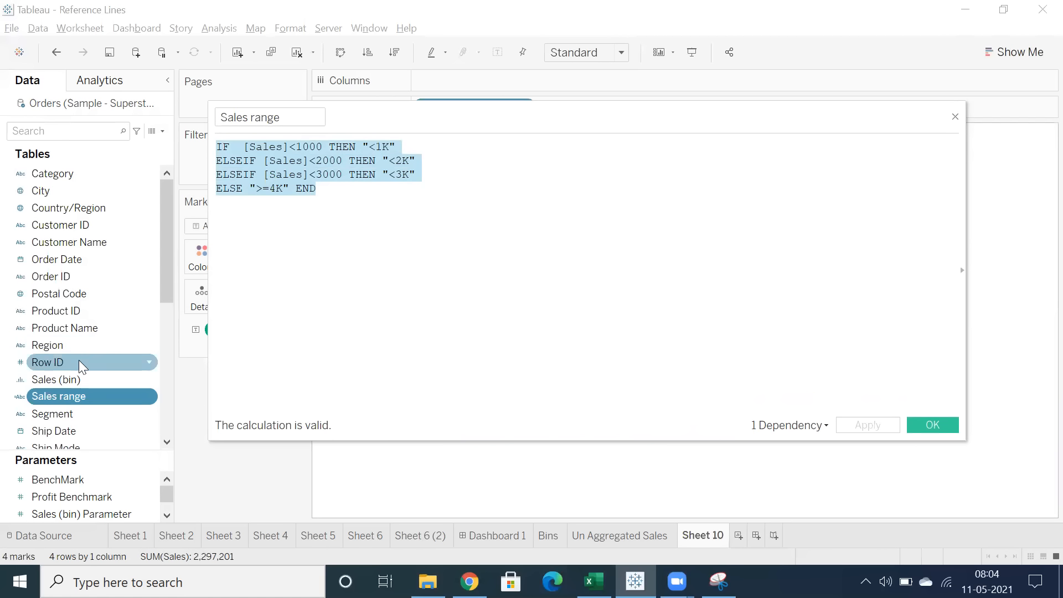
left_click(69, 378)
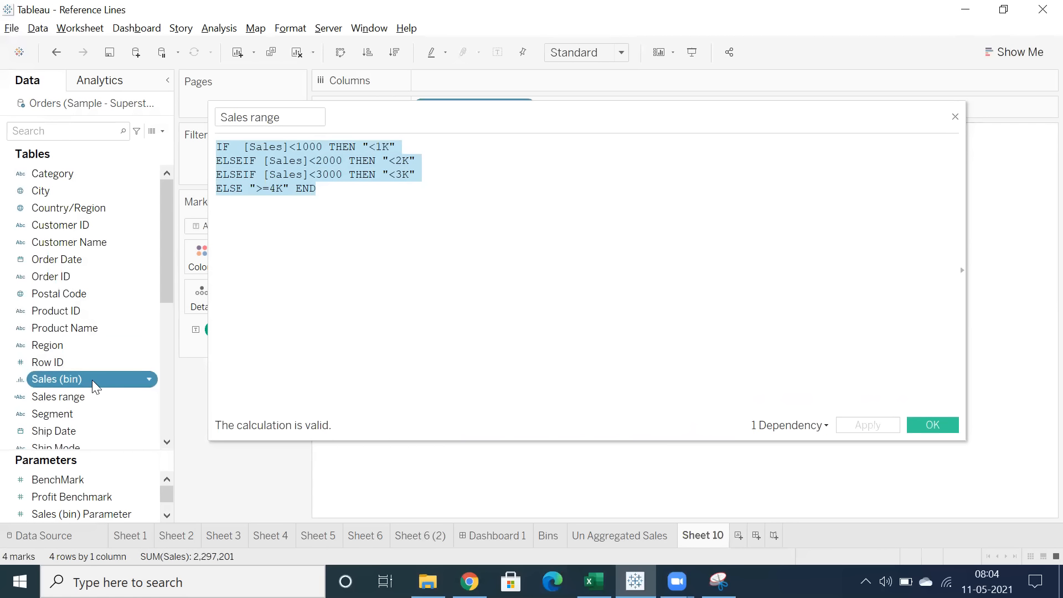
left_click(432, 226)
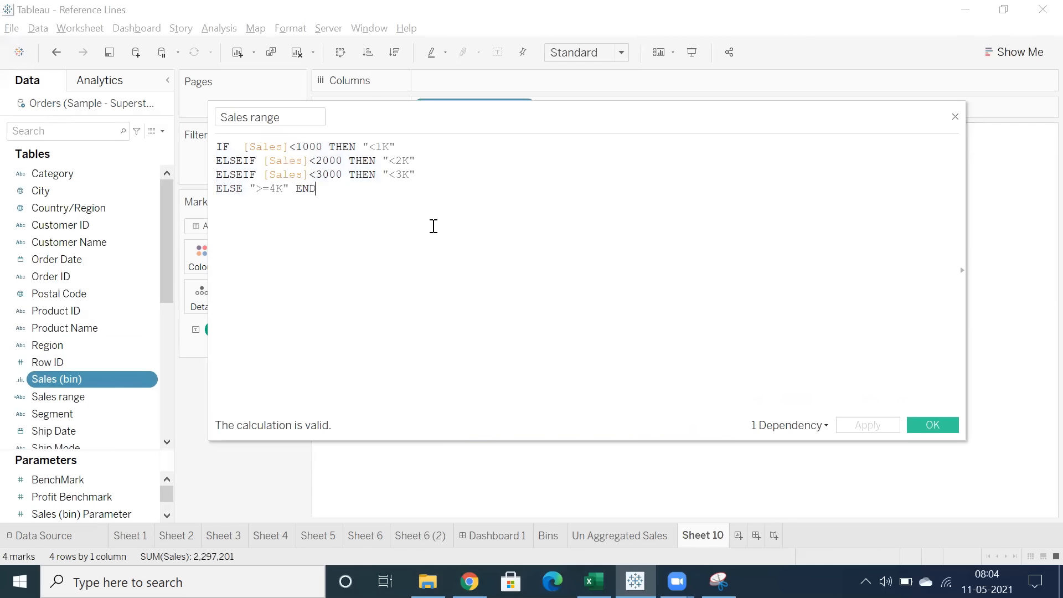
- Examine each IF, ELSEIF and ELSE condition of the Sales range formula, and close the calculation editor
left_click_drag(242, 148, 404, 145)
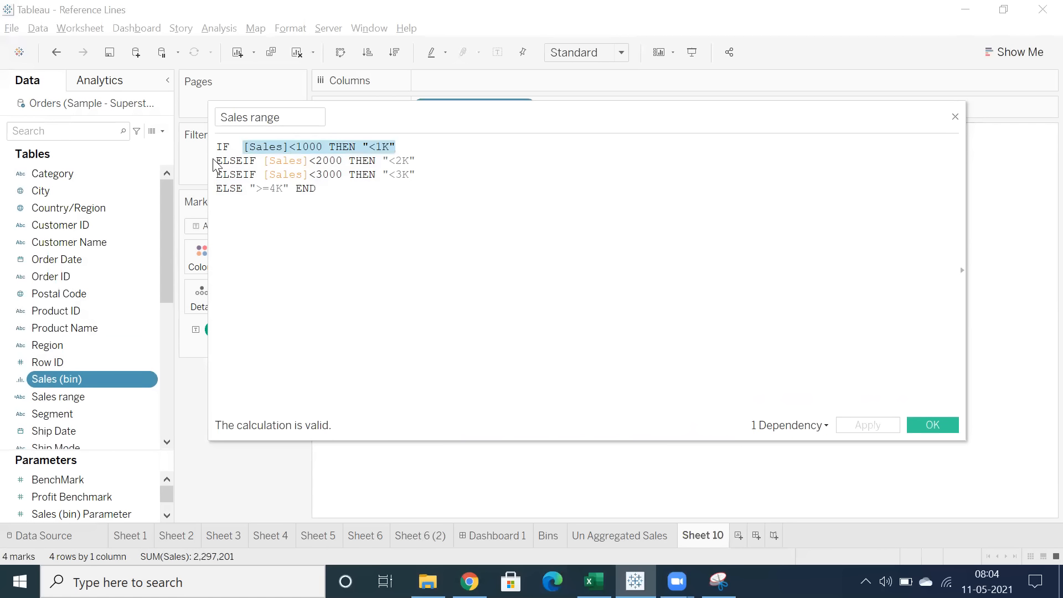
left_click_drag(215, 161, 432, 154)
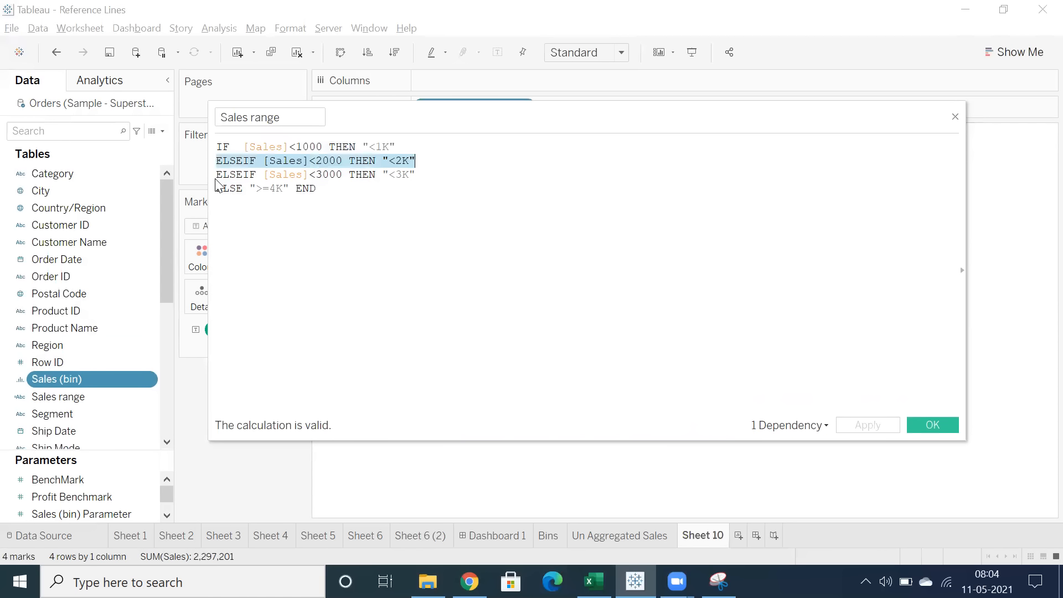
left_click_drag(219, 173, 416, 174)
left_click_drag(254, 189, 315, 188)
left_click(354, 188)
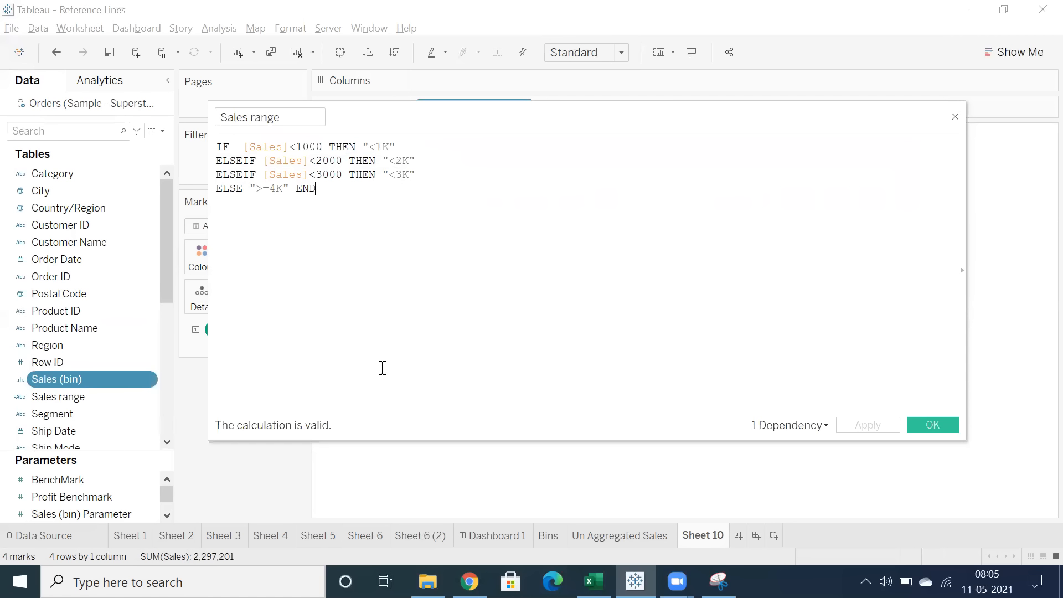
key("ctrl+a")
left_click(380, 215)
left_click(920, 428)
- Check the bin size and value range settings of the Sales (bin) field, and leave them without editing
right_click(69, 381)
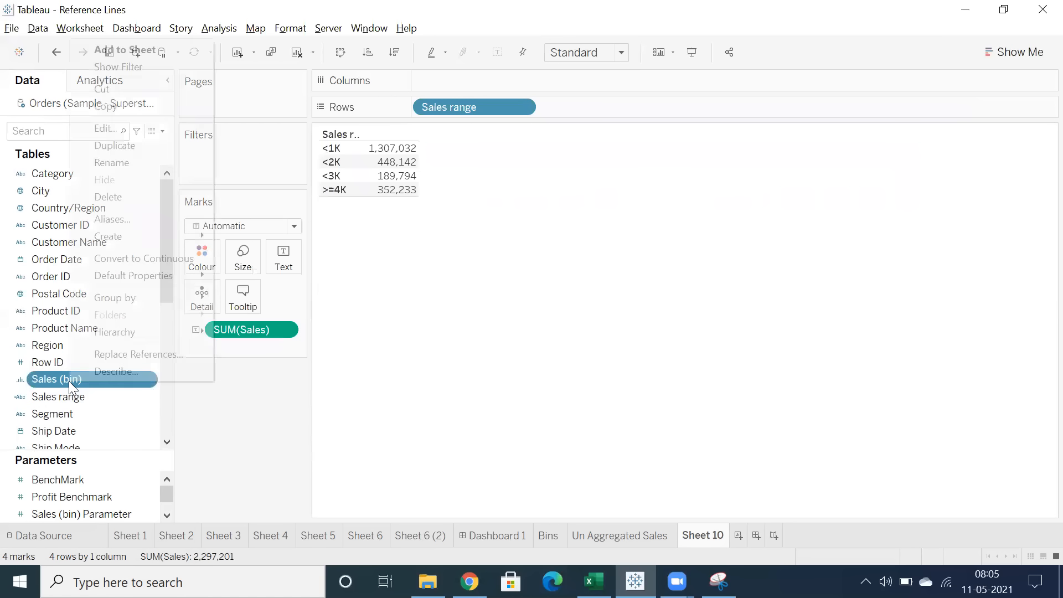
left_click(115, 128)
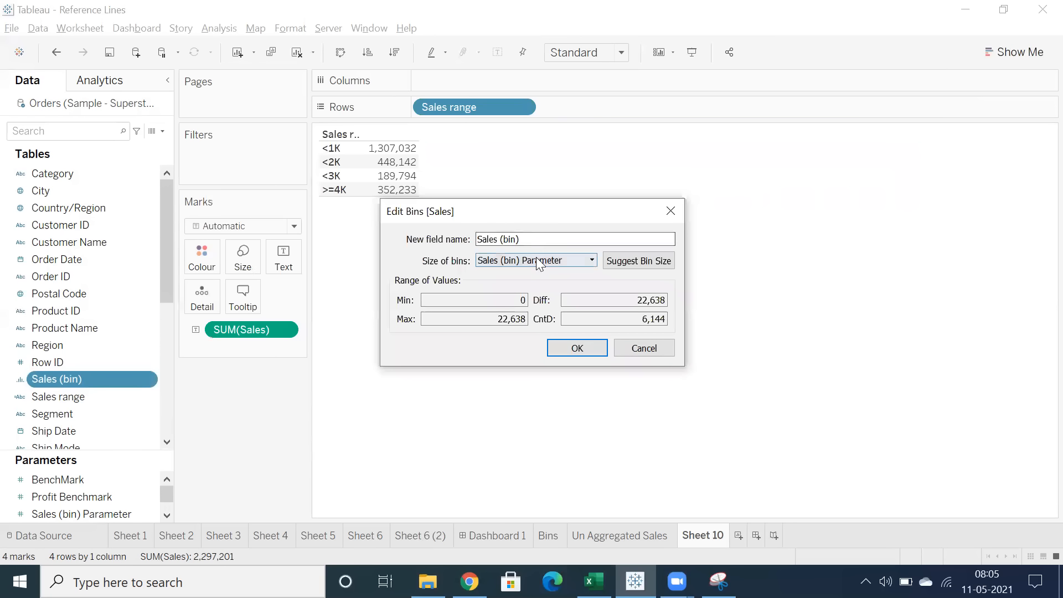
left_click(671, 349)
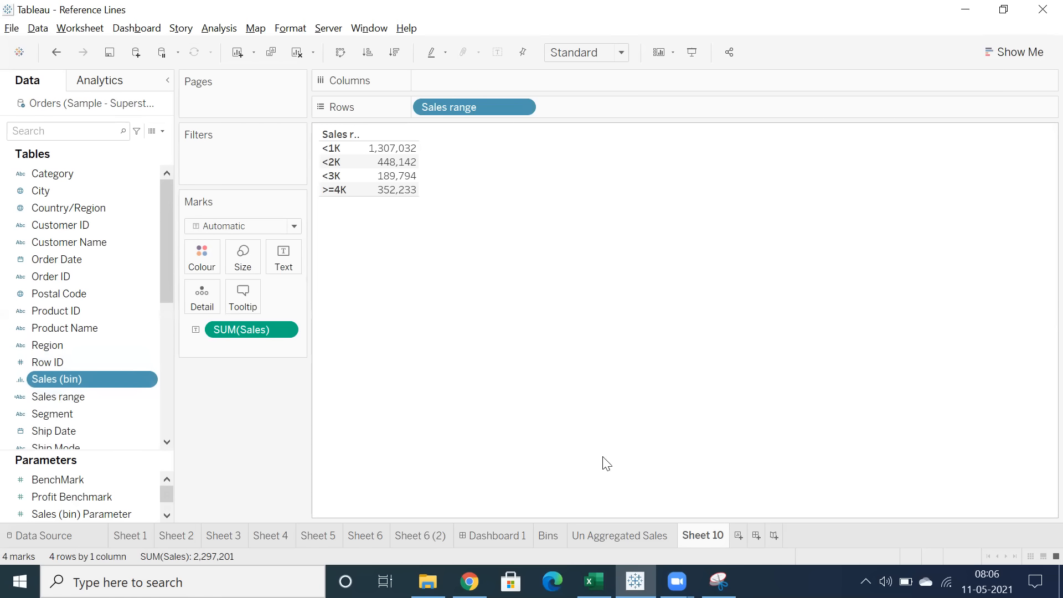
- Switch to the Excel workbook and enter the ranges 0-20 in C34 and 20-40 in D34 of Sheet16
left_click(594, 581)
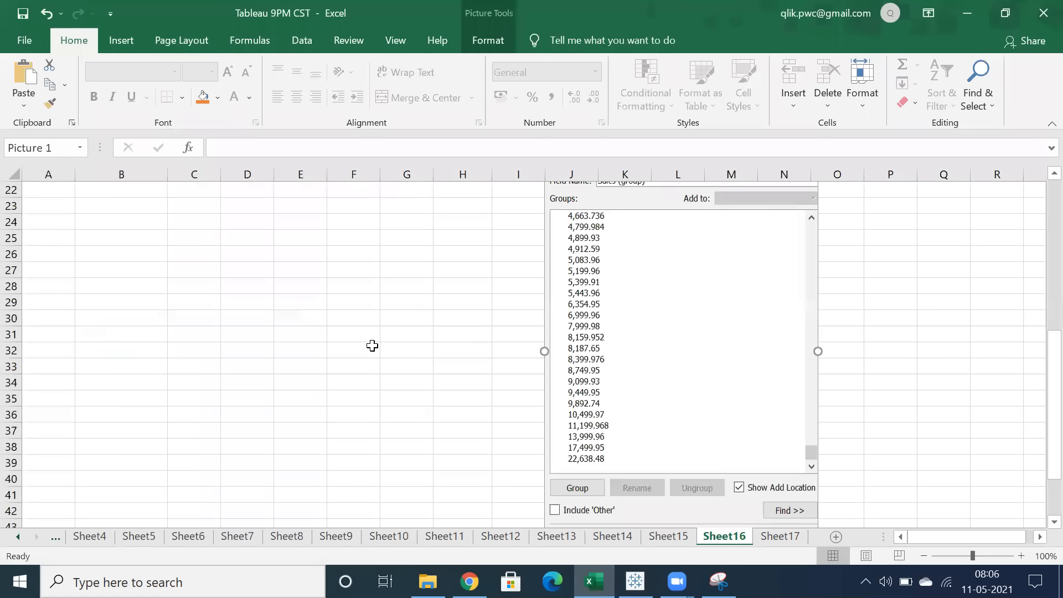
scroll(373, 346, "up", 3)
scroll(372, 346, "down", 1)
scroll(372, 345, "down", 2)
left_click(195, 382)
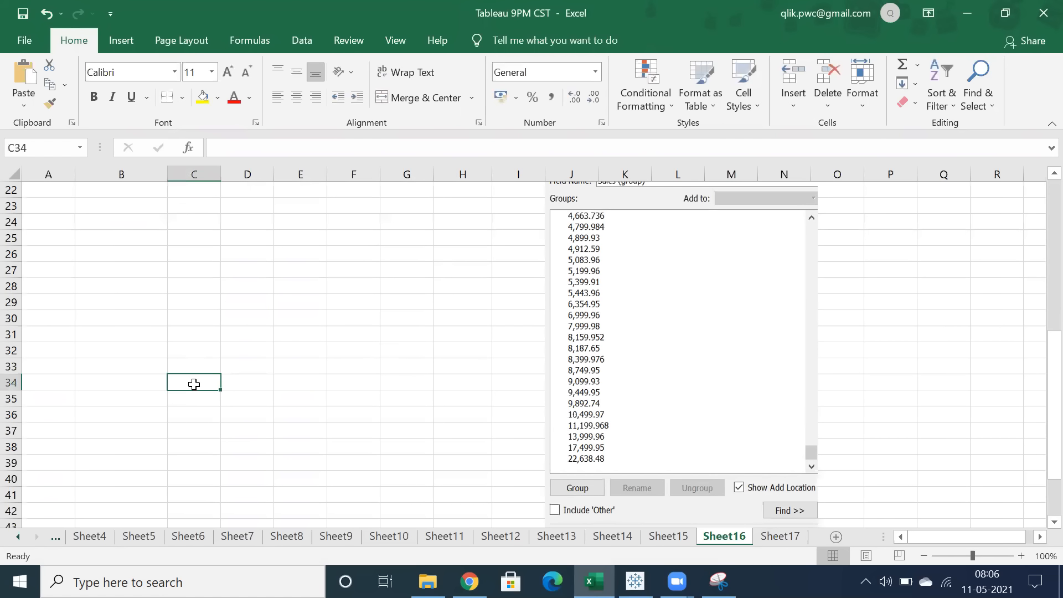
type("0-")
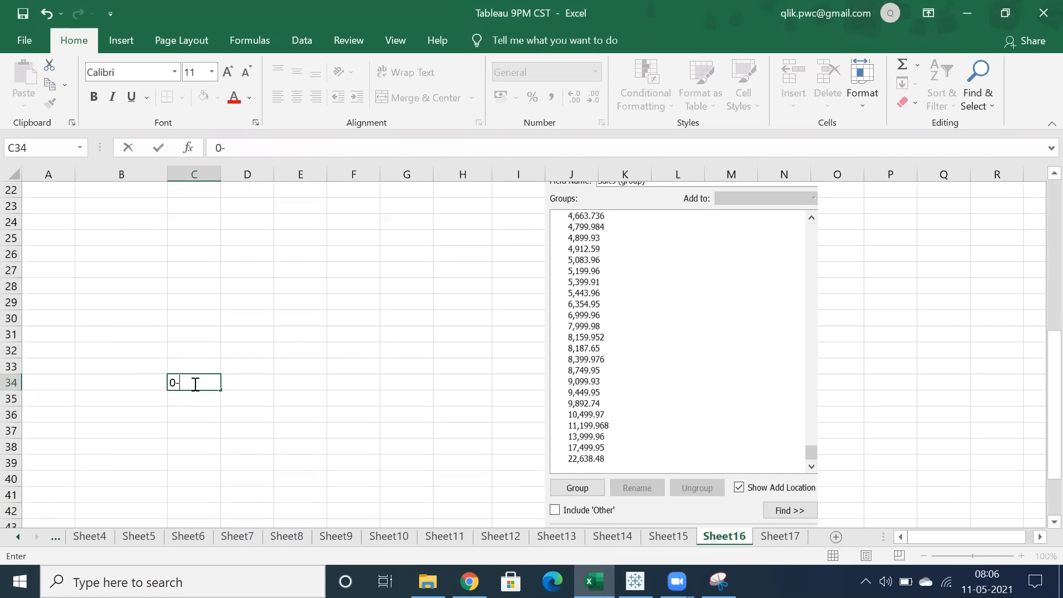
type("4")
key("BackSpace")
type("20")
key("Tab")
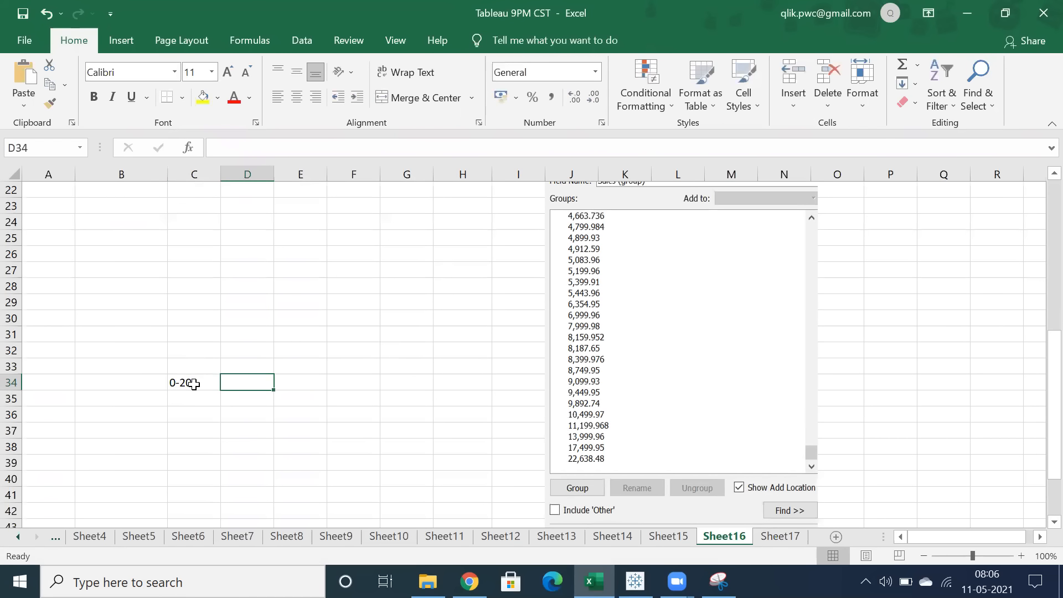
type("20-40")
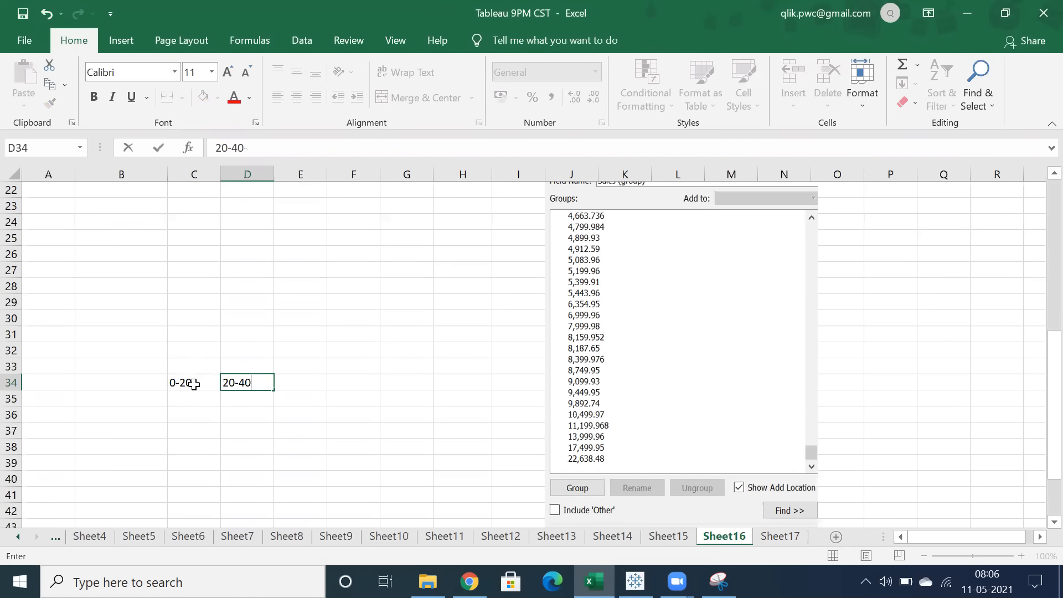
key("Tab")
- Continue the row with the ranges 40-60 in E34, 60-80 in F34 and 80-100 in G34
type("4")
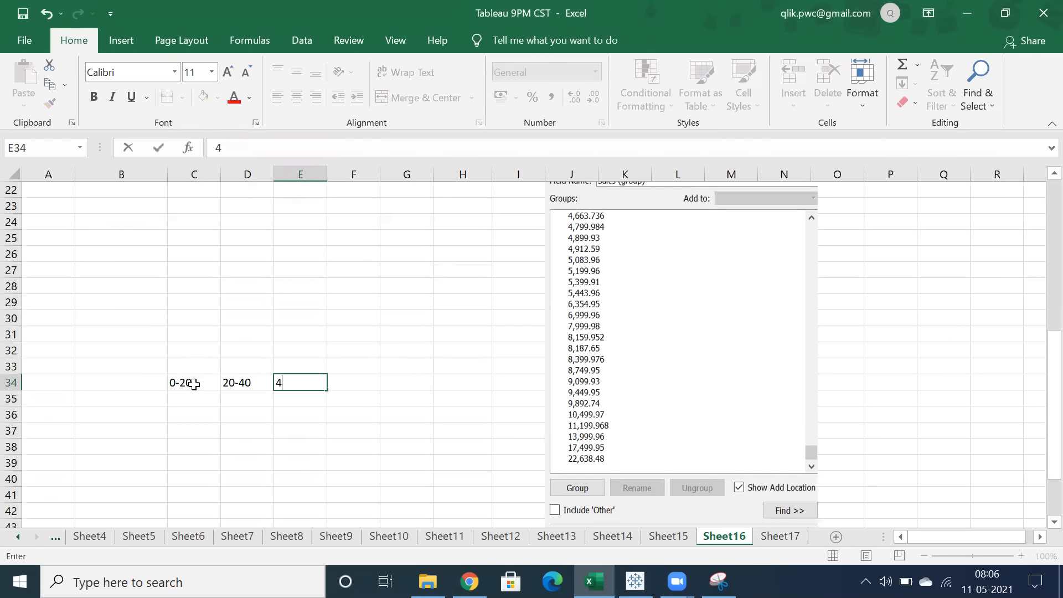
type("0-60")
key("Tab")
type("60-")
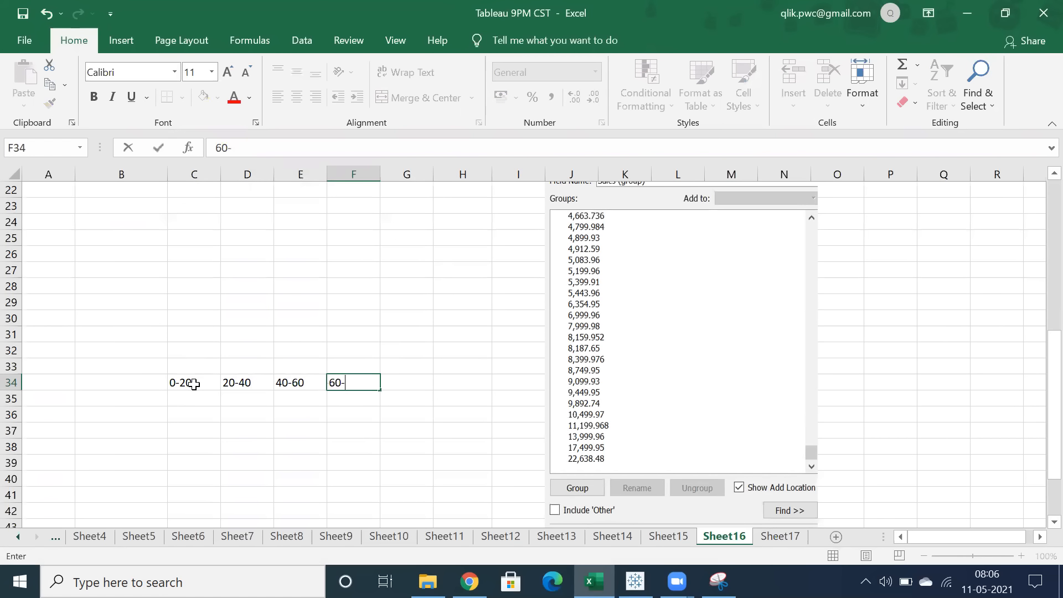
type("80")
key("Tab")
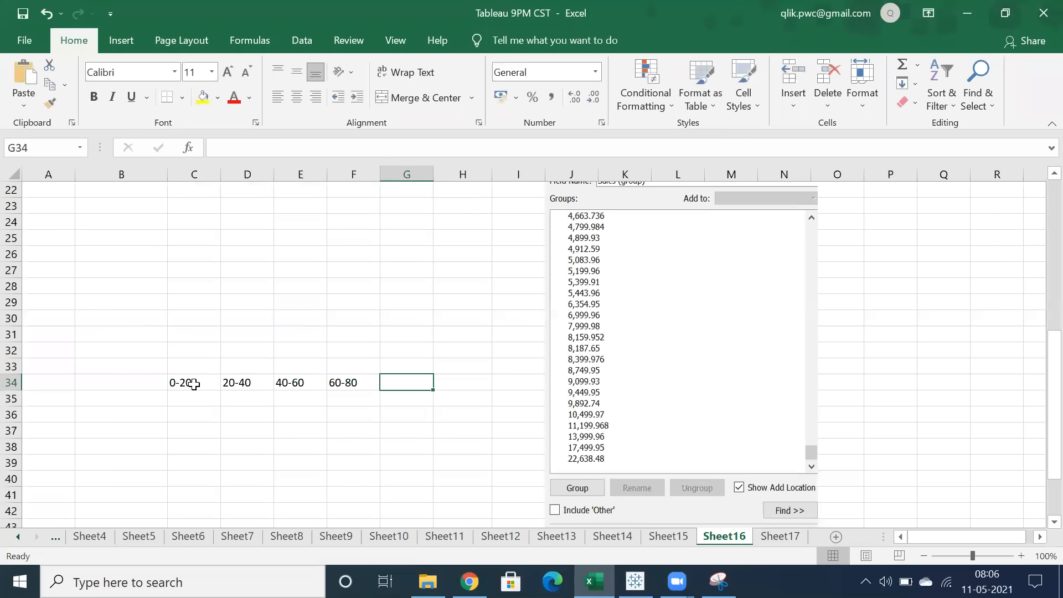
type("80-100")
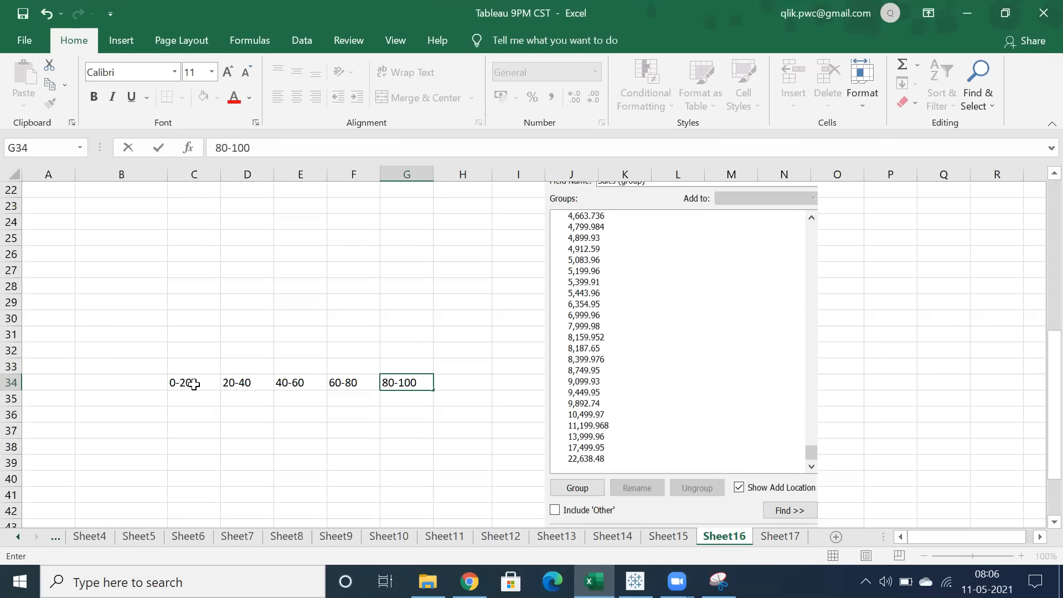
- Make the five range labels in C34:G34 bold and apply all borders to them
left_click_drag(185, 381, 410, 382)
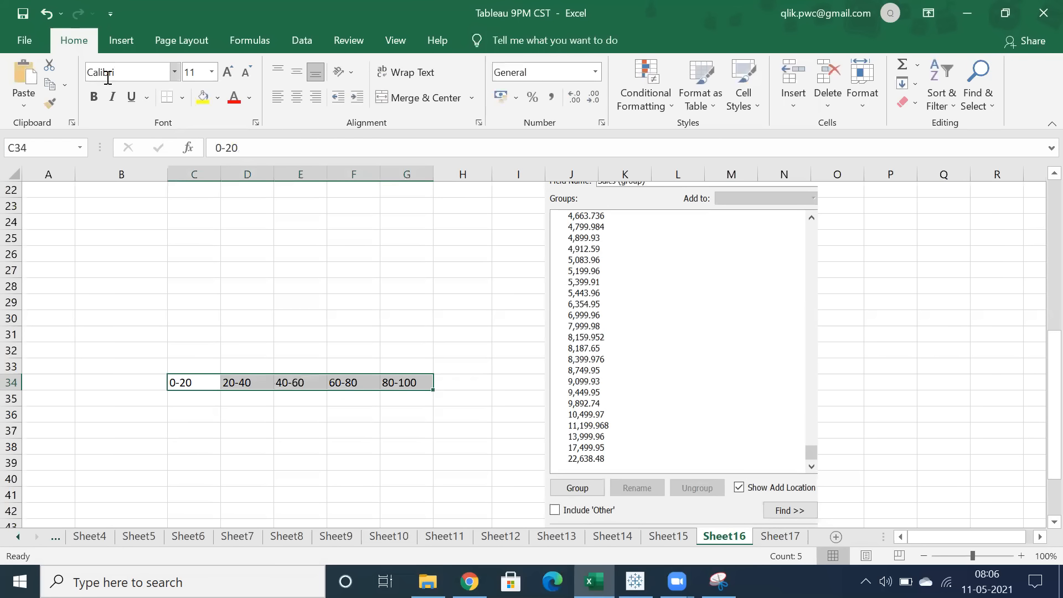
left_click(94, 97)
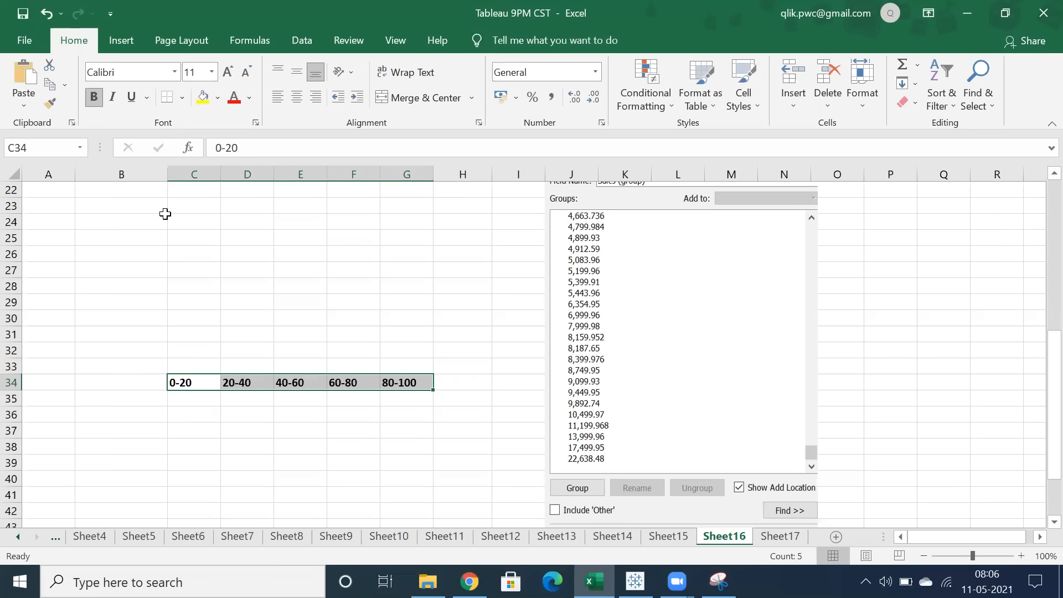
left_click(183, 98)
left_click(181, 246)
left_click(185, 398)
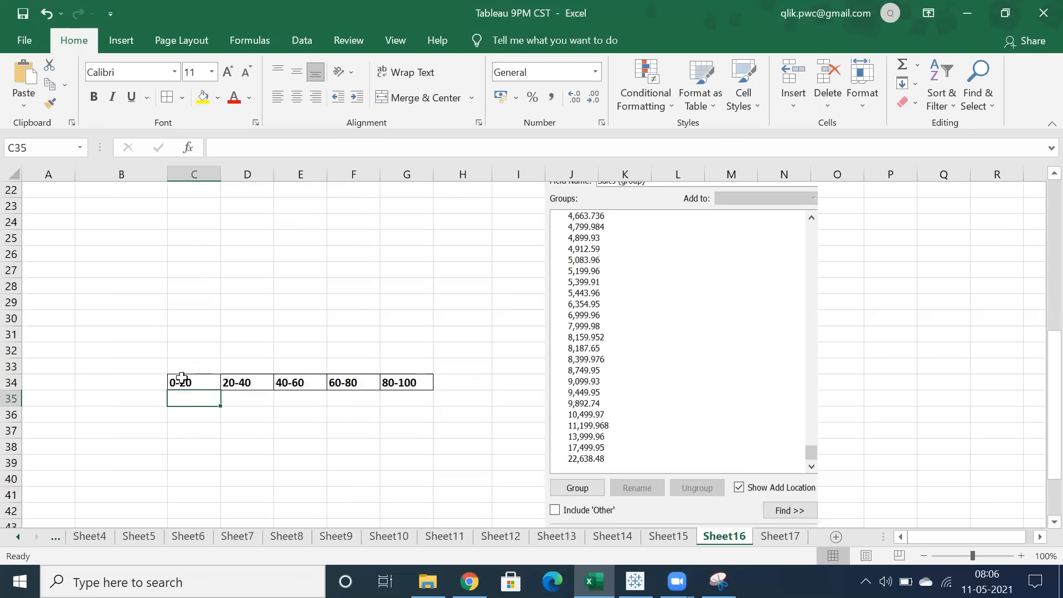
left_click(181, 378)
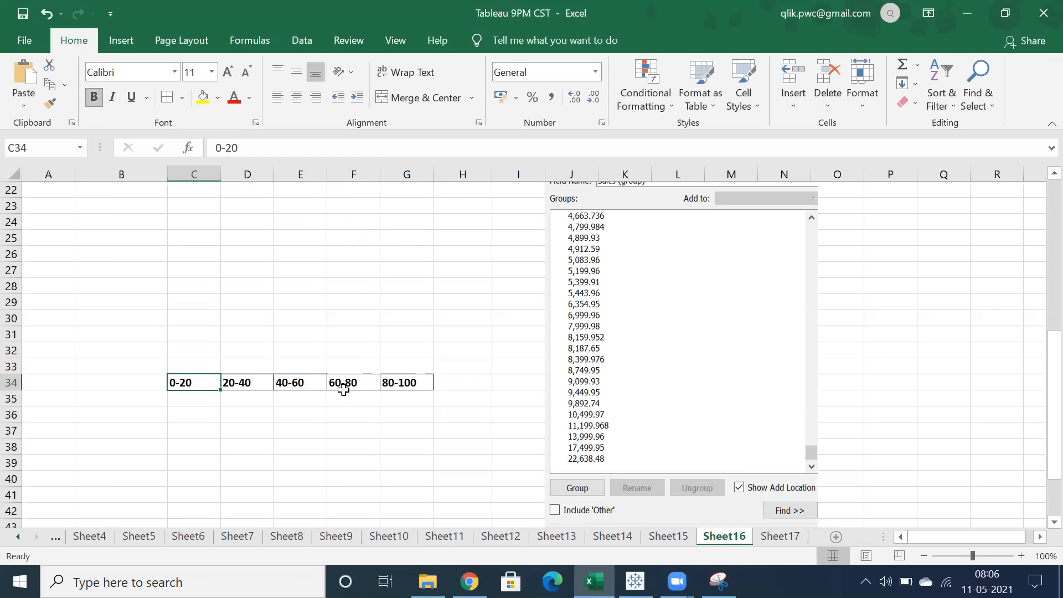
- Enter the label "100 Students" in cell A29
left_click(42, 306)
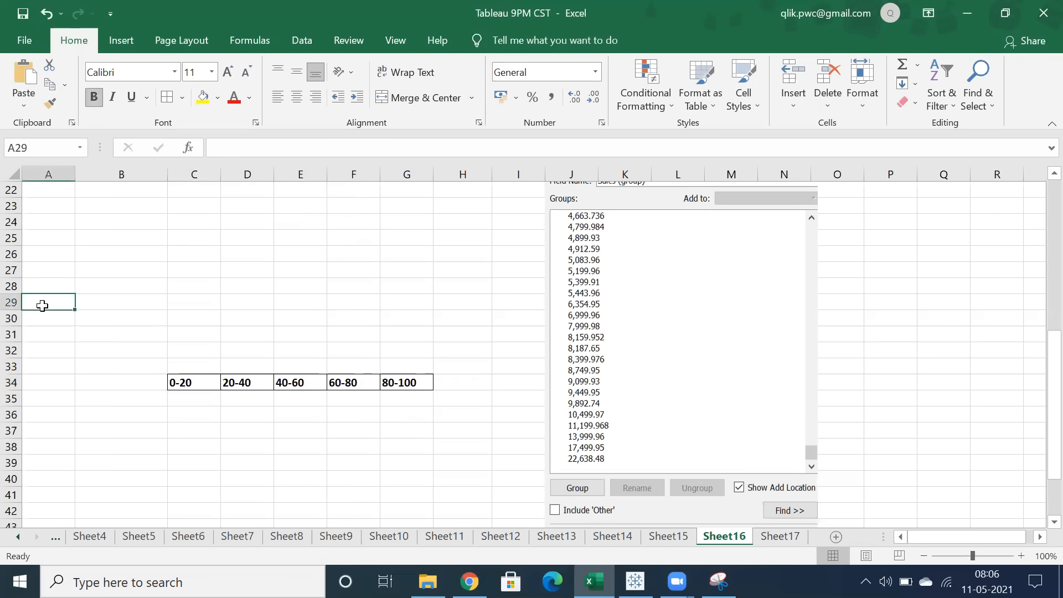
type("100 Students")
left_click(43, 352)
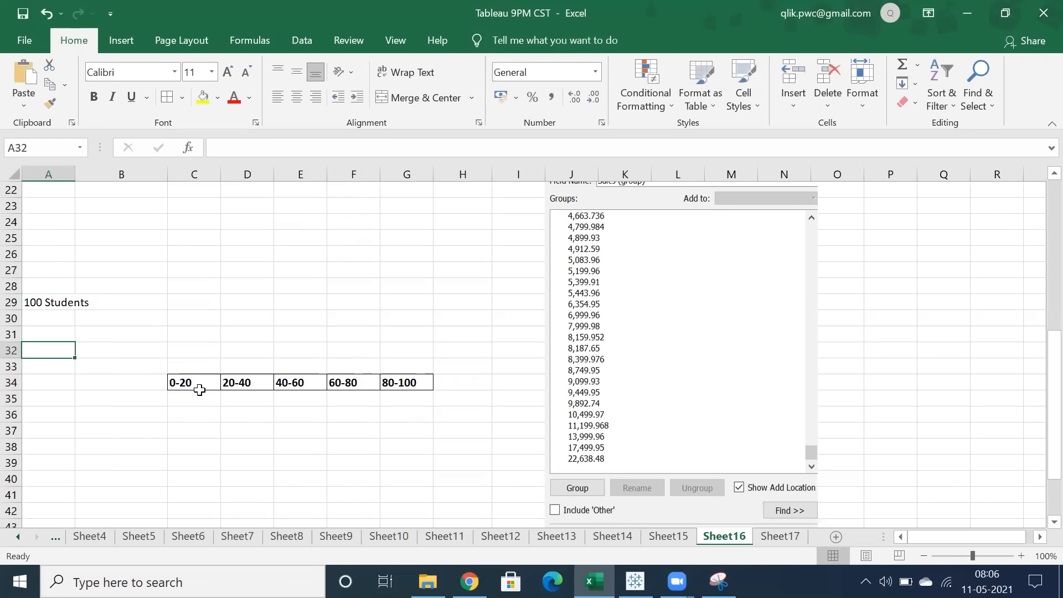
left_click(396, 370)
left_click_drag(396, 370, 401, 328)
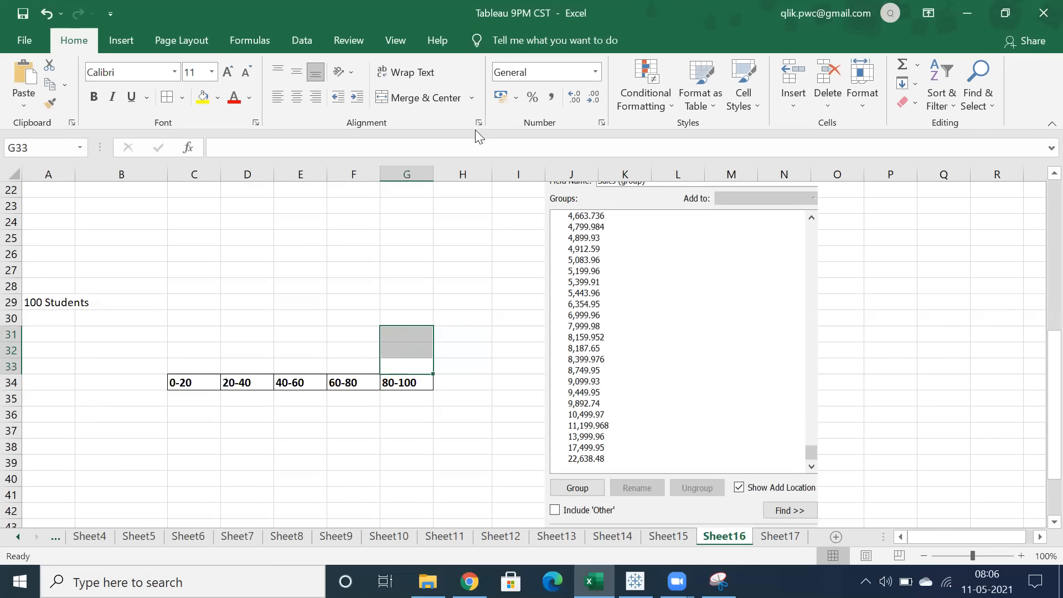
left_click(404, 343)
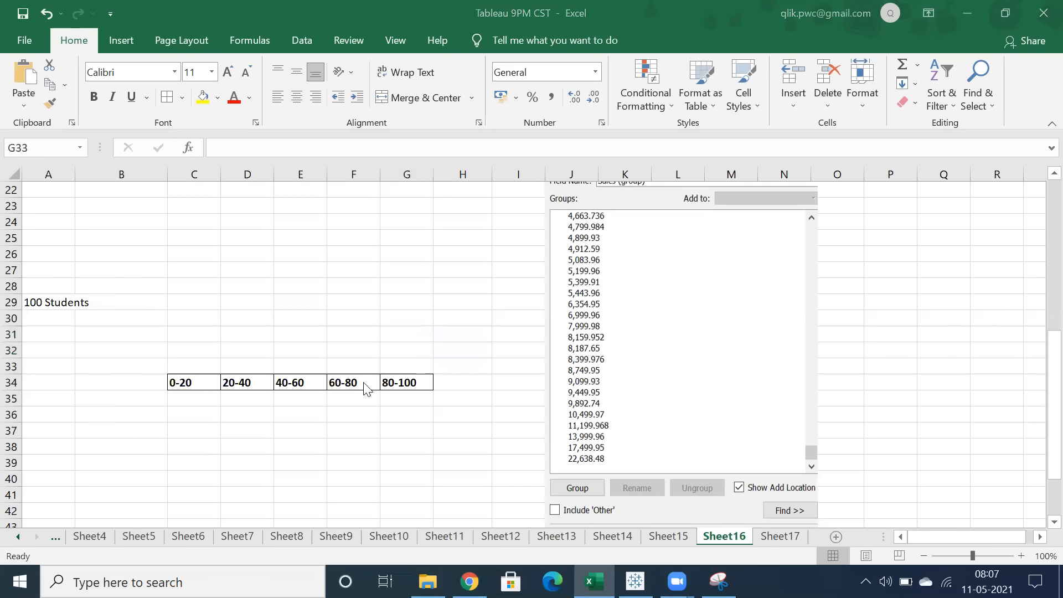
left_click(401, 366)
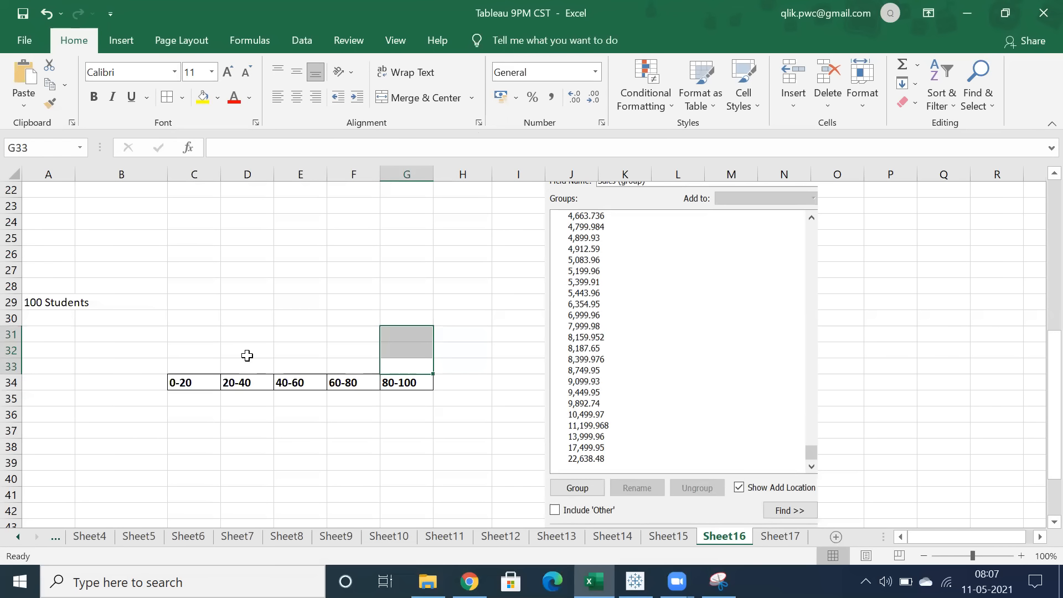
left_click_drag(187, 370, 407, 358)
left_click(394, 365)
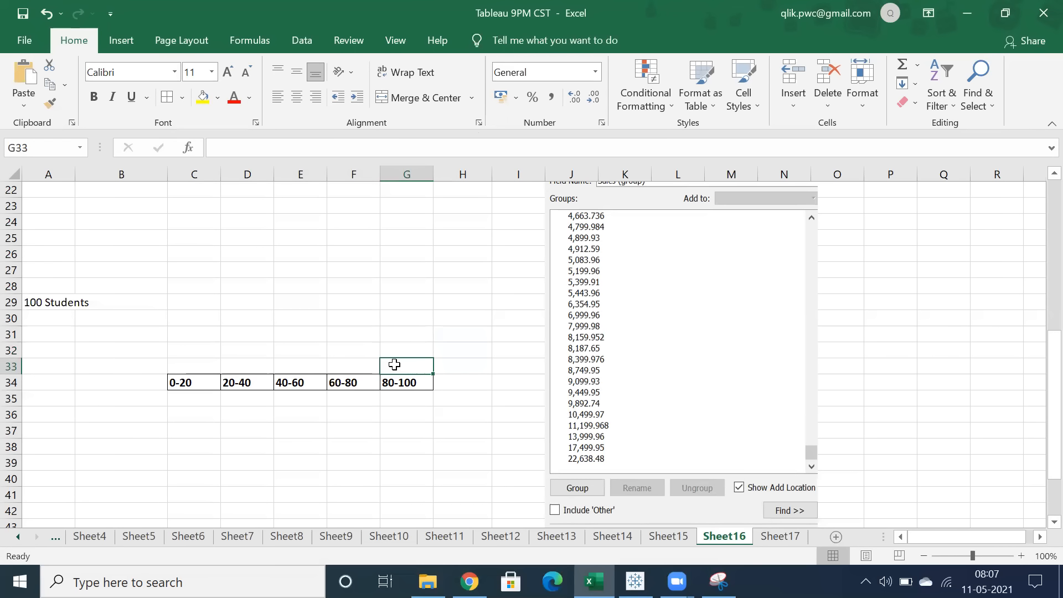
left_click(46, 302)
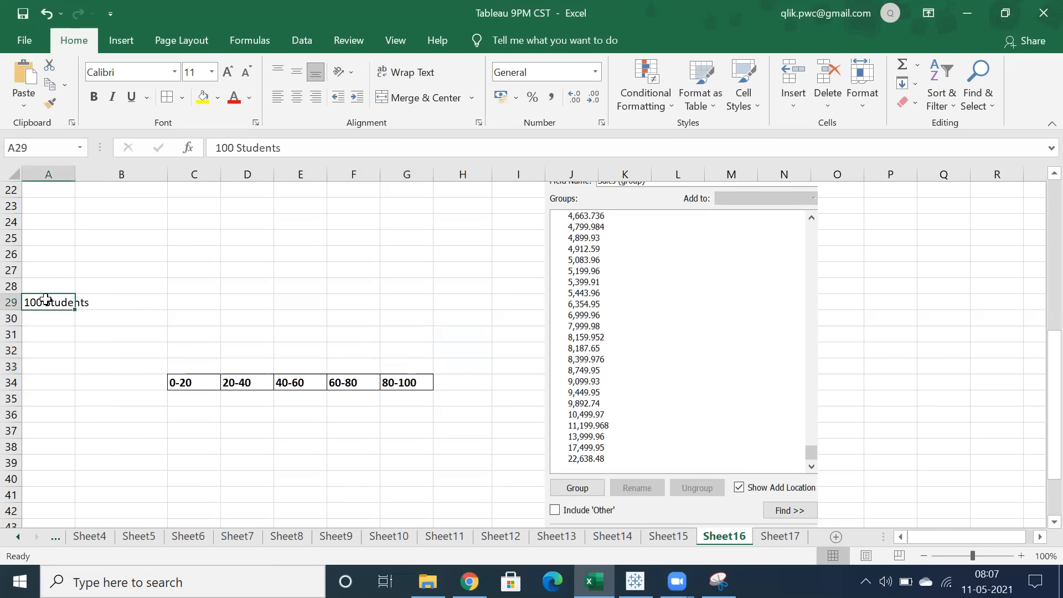
- Enter a vertical scale of student counts upward in column B, from 10 in B33 to 50 in B29, in steps of 10
left_click(143, 365)
type("10")
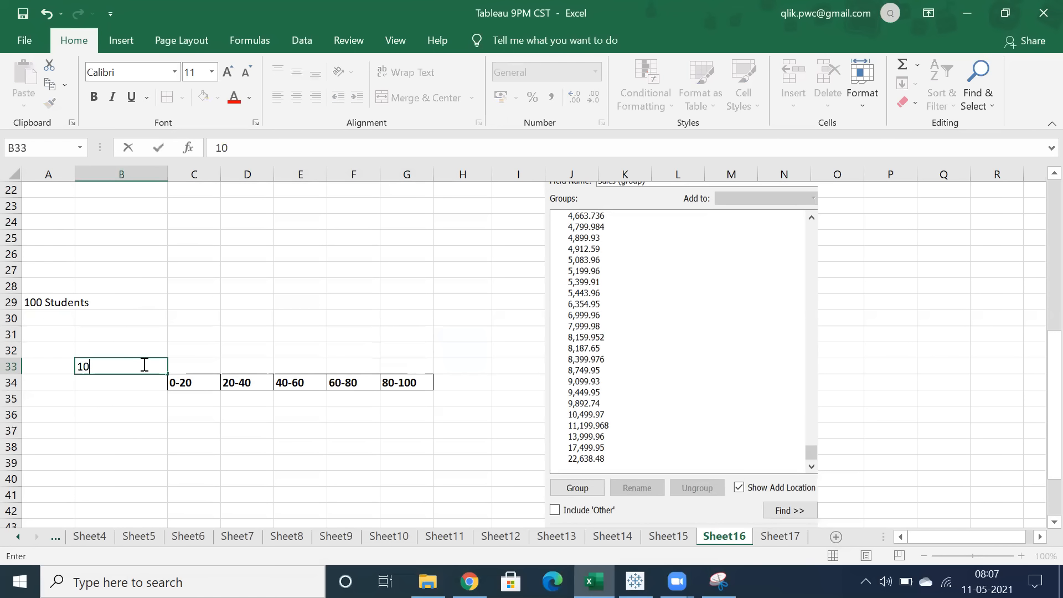
key("Up")
type("20")
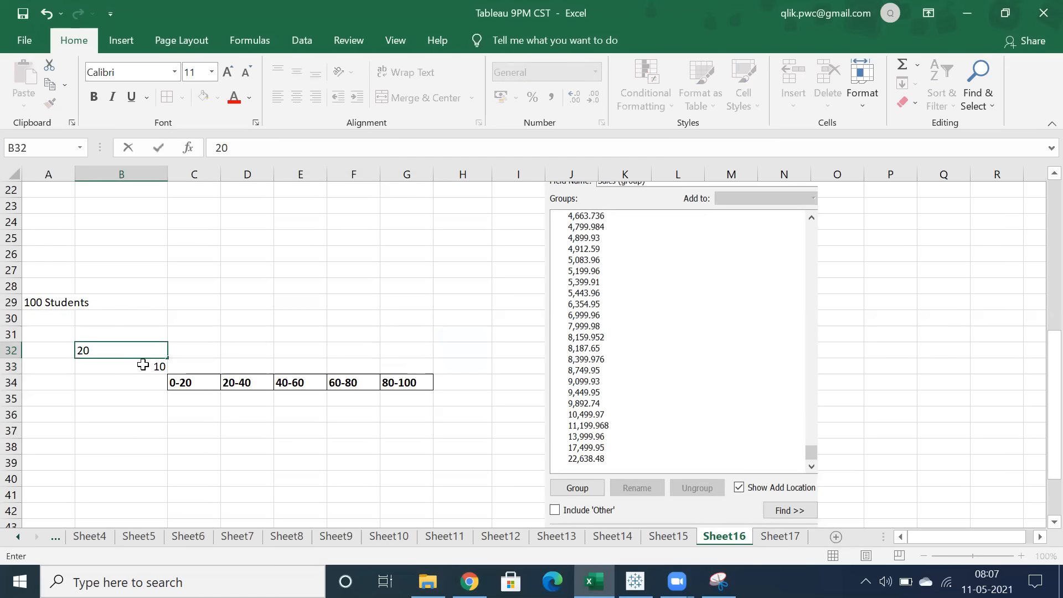
key("Up")
type("30")
key("Up")
type("40")
key("Up")
type("50")
key("Up")
- Continue the scale upward in column B with 60 in B28, 70, 80, 90 and 100 in B24
type("60")
key("Up")
type("7-")
type("0")
key("Up")
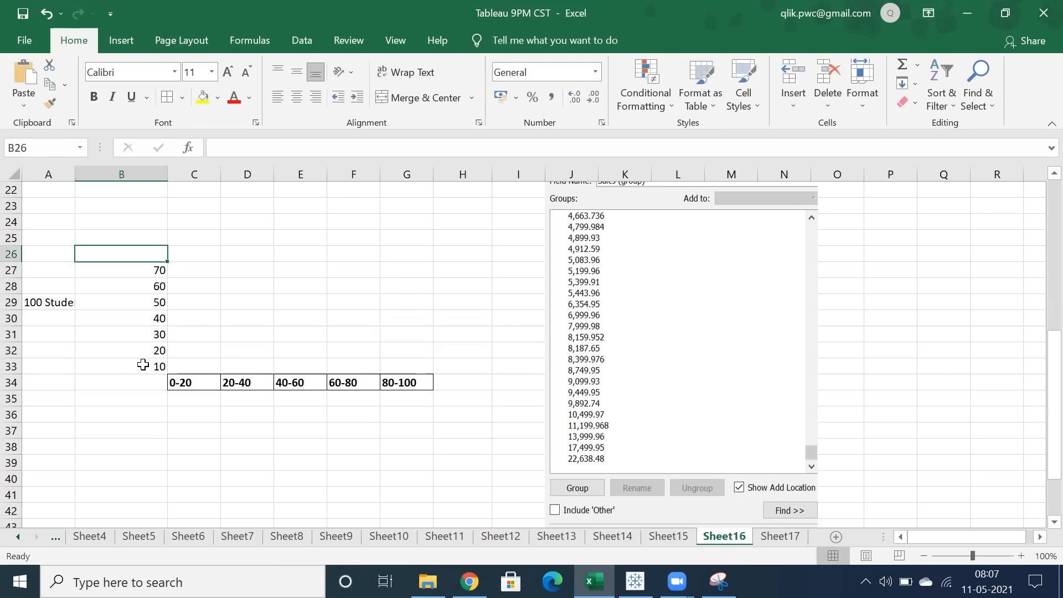
type("80")
key("Up")
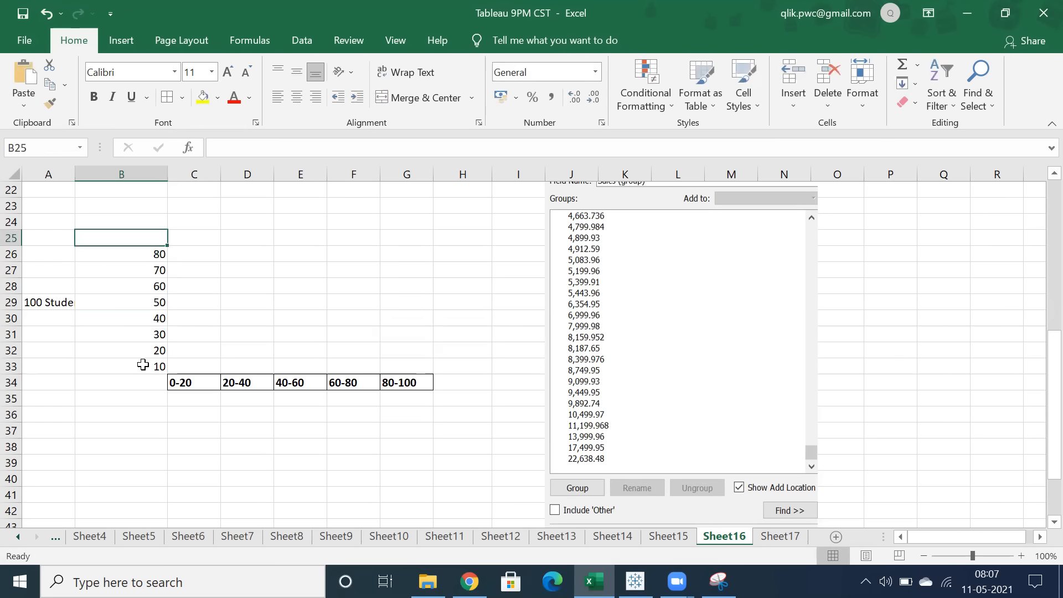
type("90")
key("Up")
type("100")
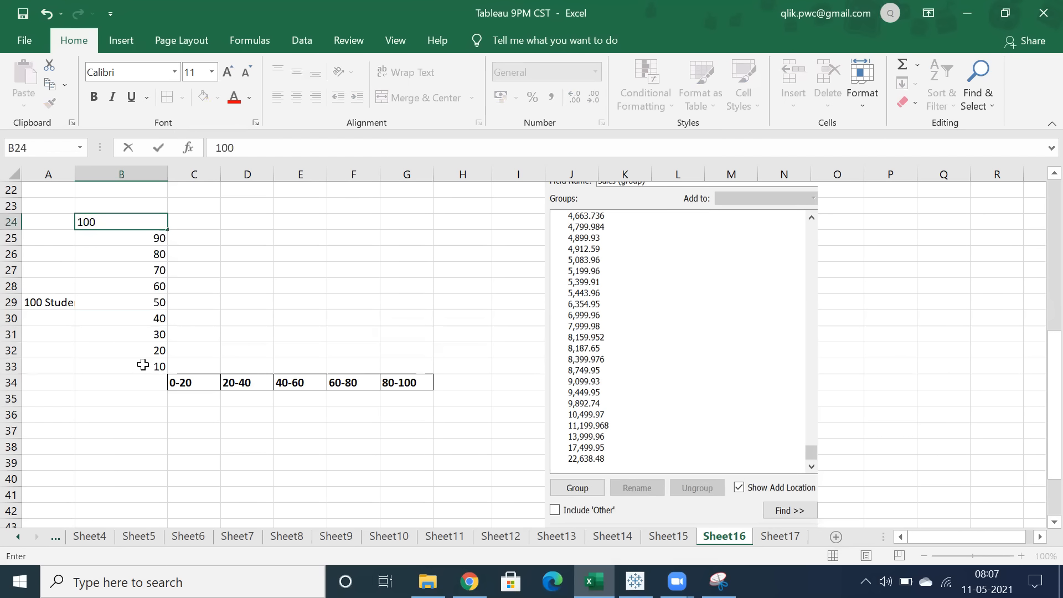
left_click(115, 404)
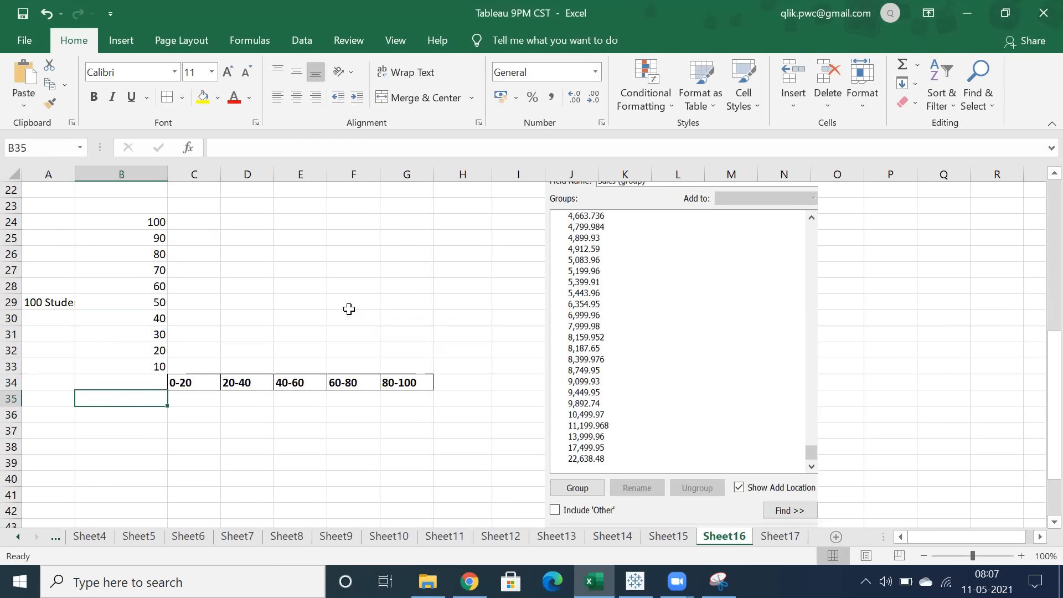
left_click_drag(396, 364, 391, 229)
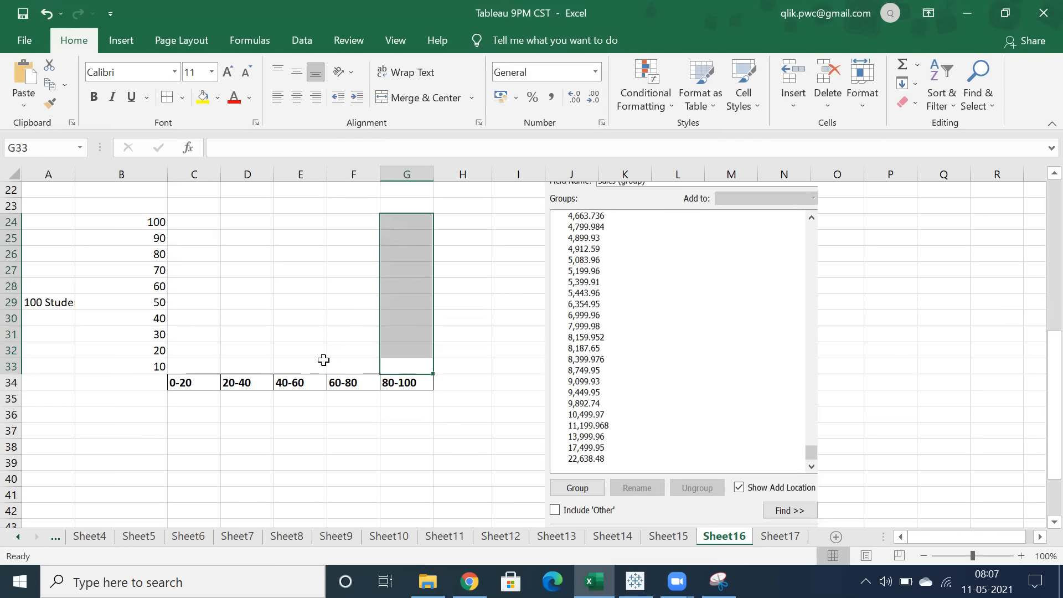
left_click(224, 417)
left_click_drag(177, 383, 408, 382)
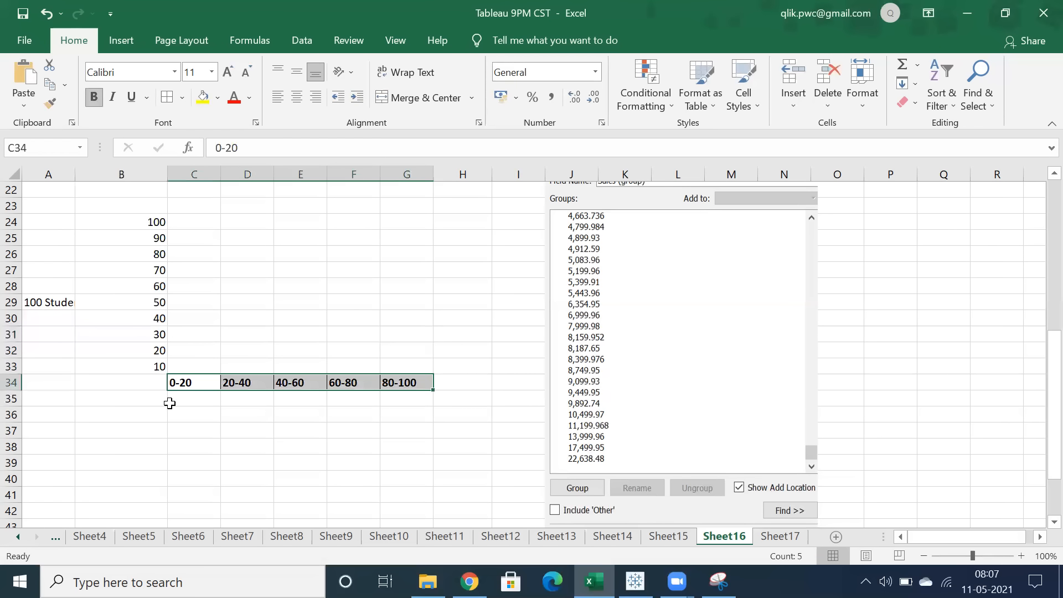
left_click(192, 383)
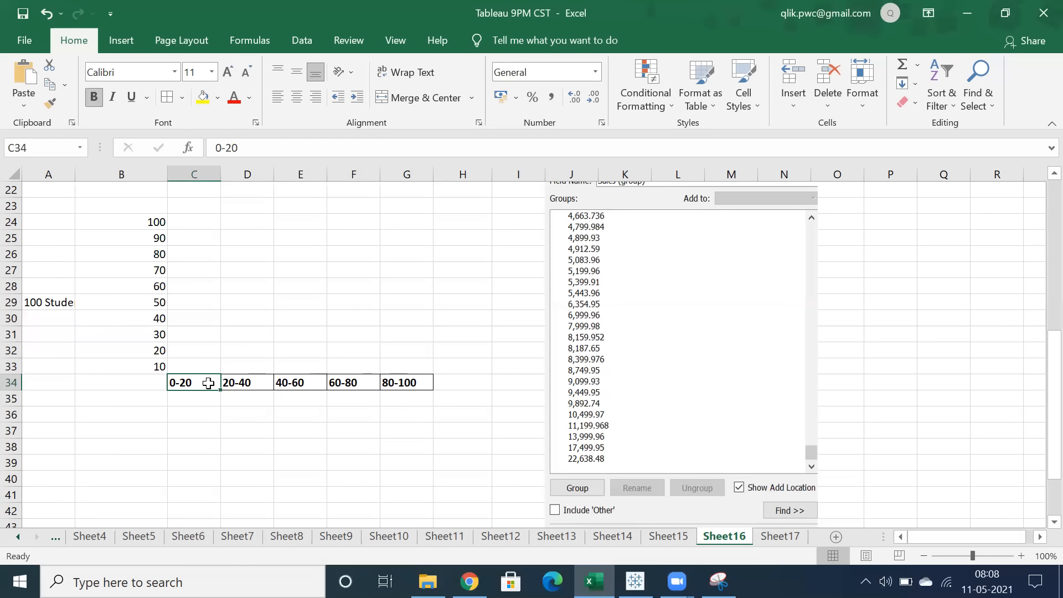
left_click(394, 381)
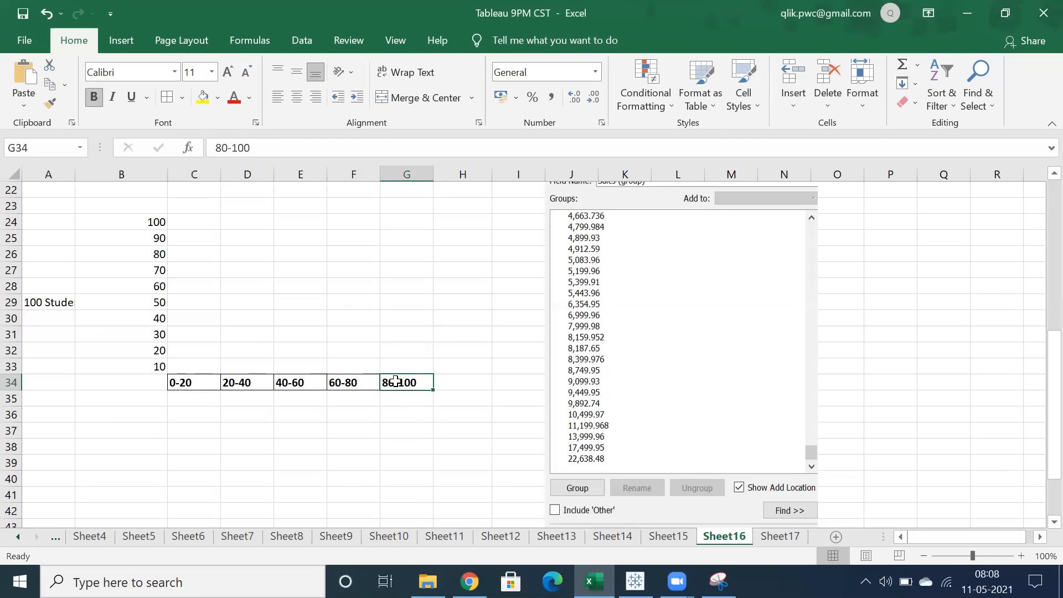
left_click(181, 387)
left_click(304, 388)
left_click(344, 386)
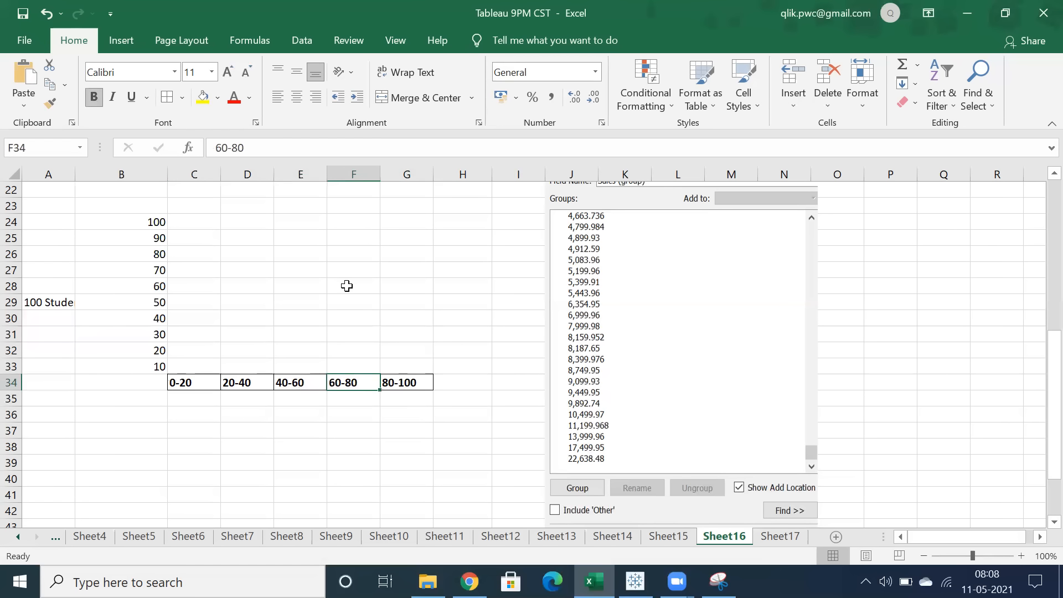
left_click(346, 365)
left_click_drag(347, 347, 339, 297)
left_click_drag(412, 369, 404, 303)
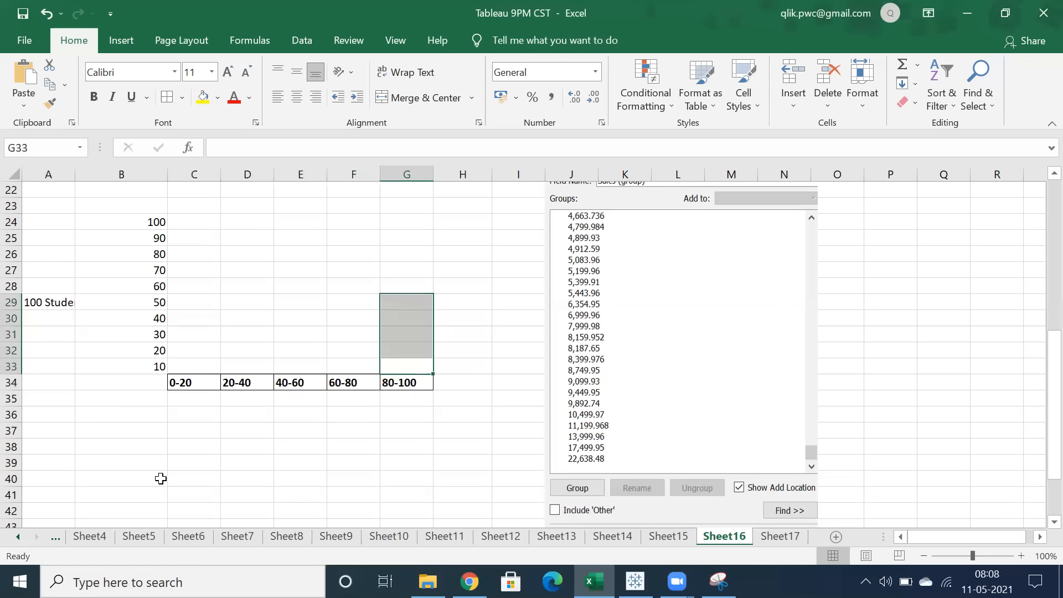
left_click(174, 441)
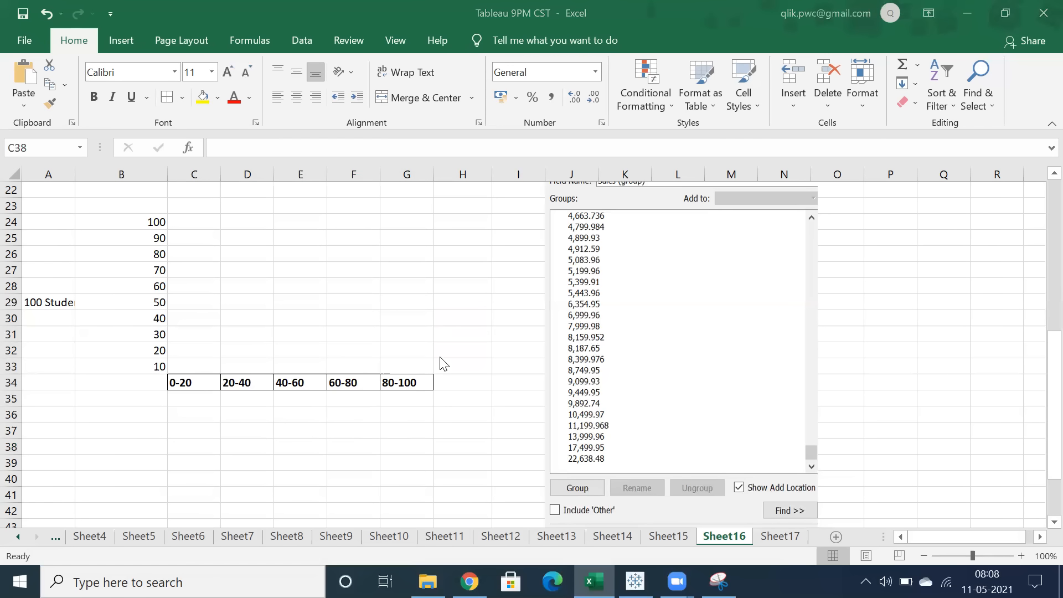
left_click(401, 363)
left_click(50, 301)
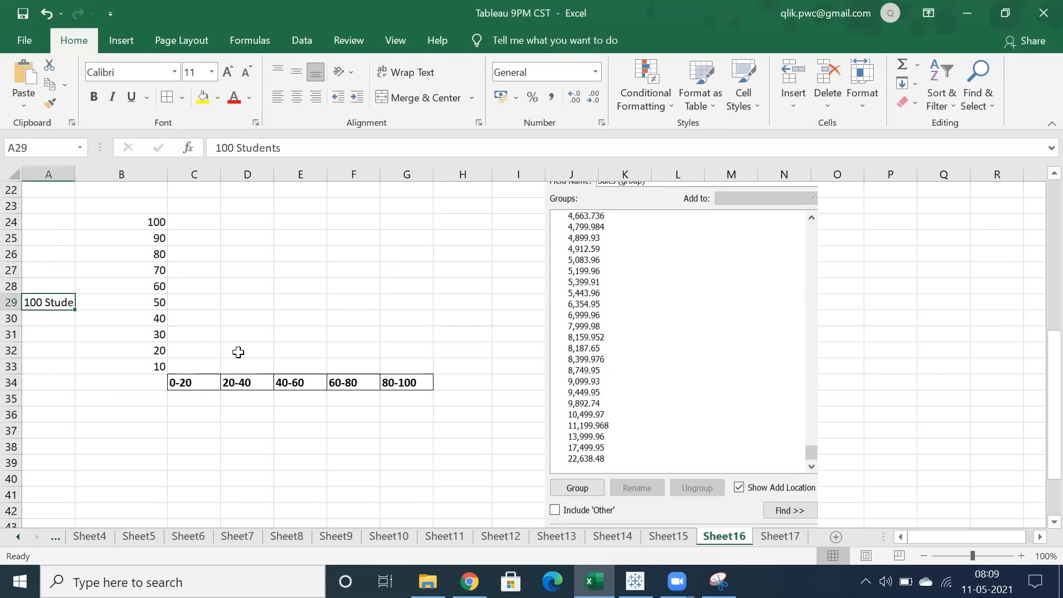
left_click(409, 362)
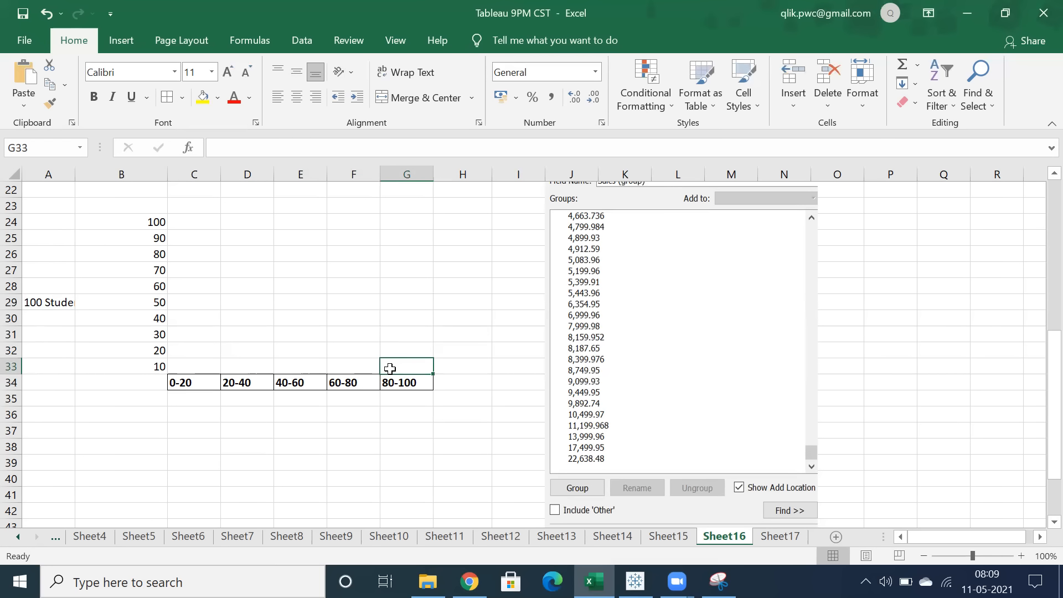
left_click(343, 368)
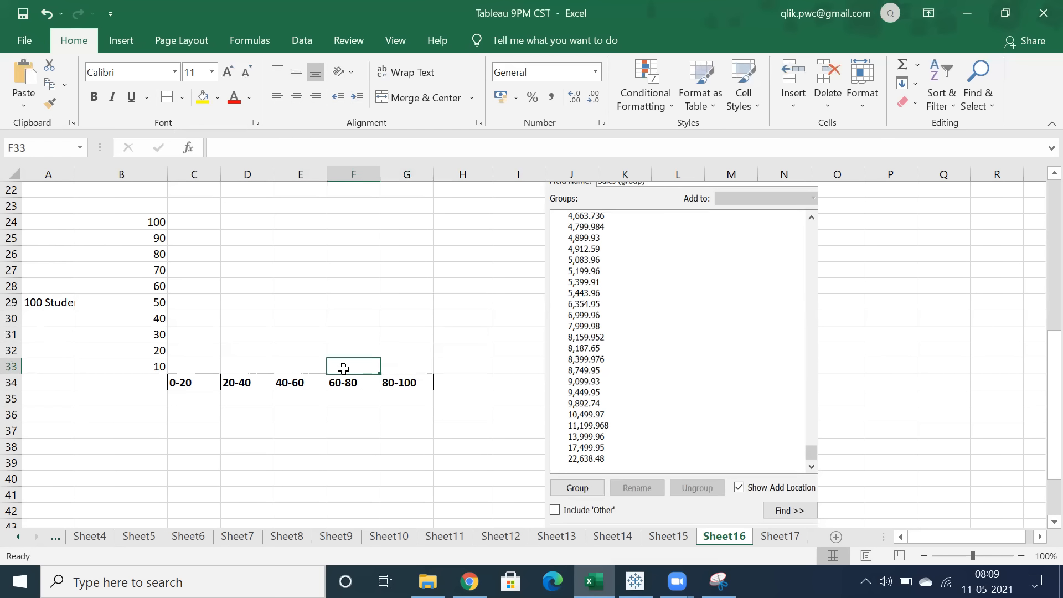
left_click(302, 367)
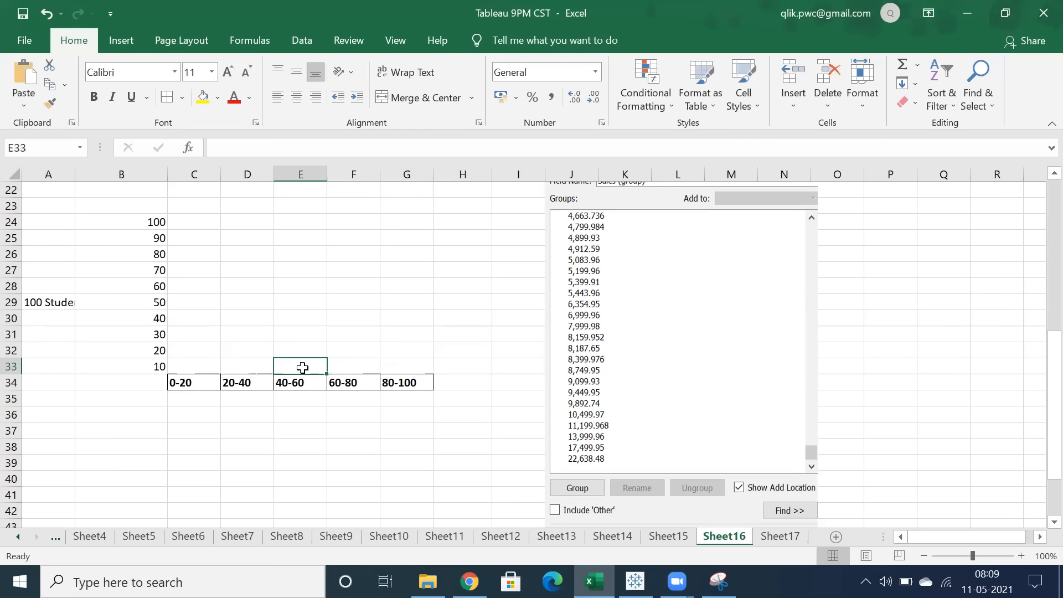
left_click(249, 365)
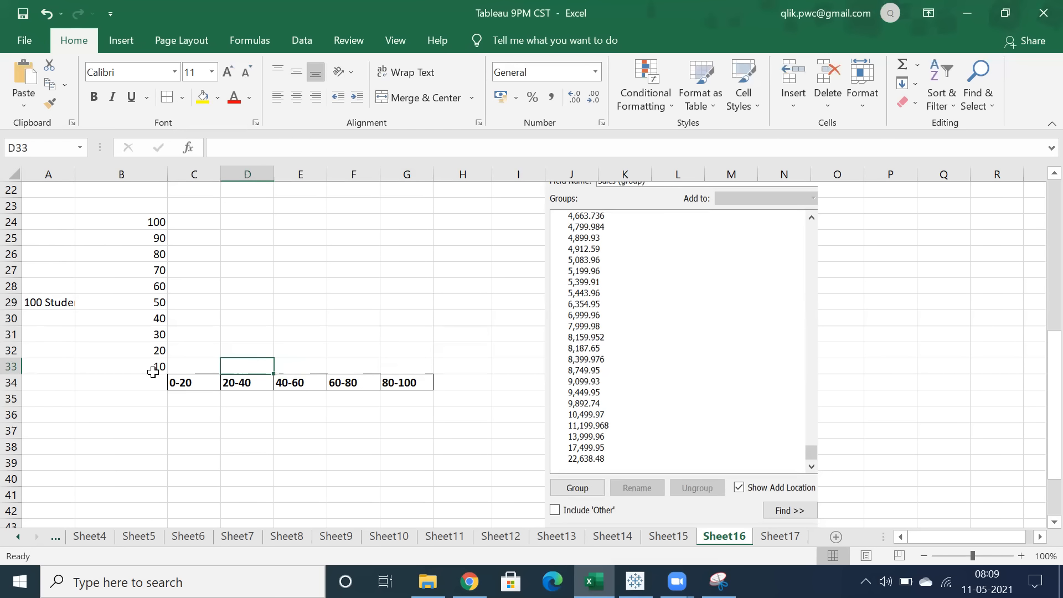
left_click(182, 369)
left_click(396, 370)
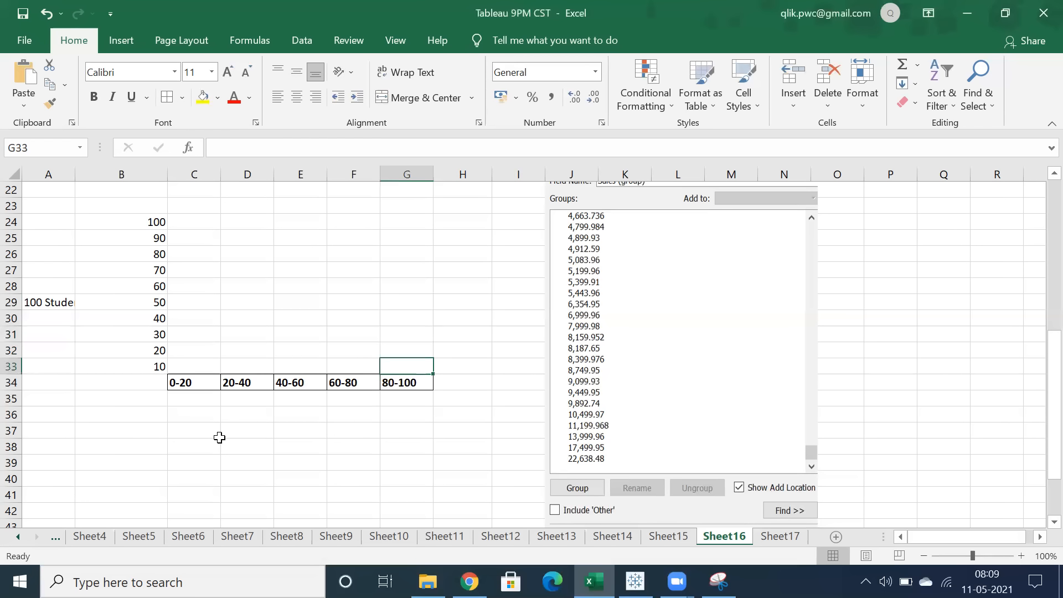
- Fill cells G32:G33 above the 80-100 range with light orange as a bar reaching 20 on the scale
left_click_drag(390, 352, 398, 368)
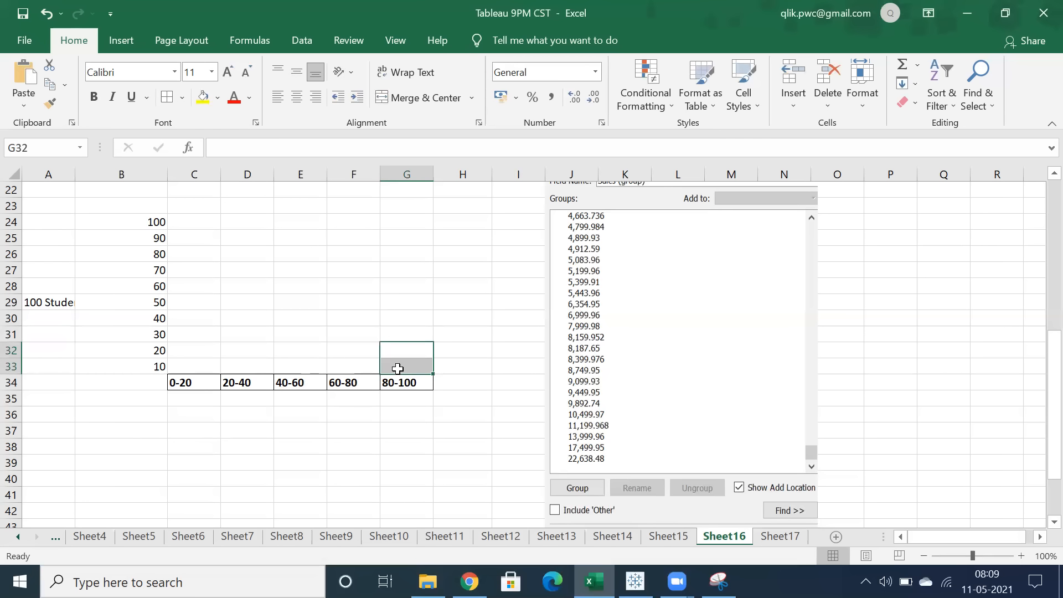
left_click(159, 351)
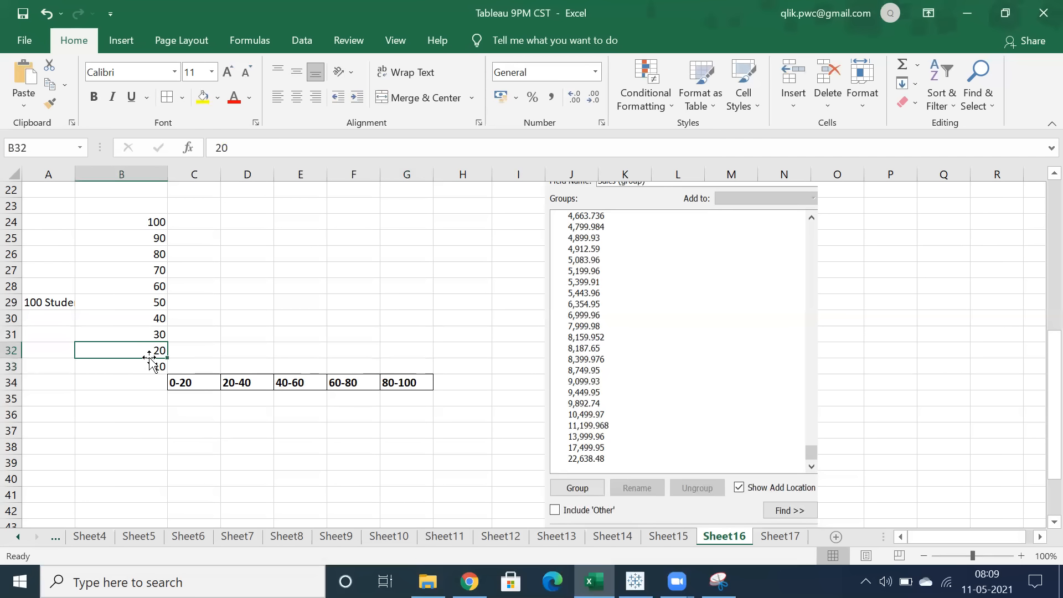
left_click(416, 351)
left_click_drag(413, 366, 413, 368)
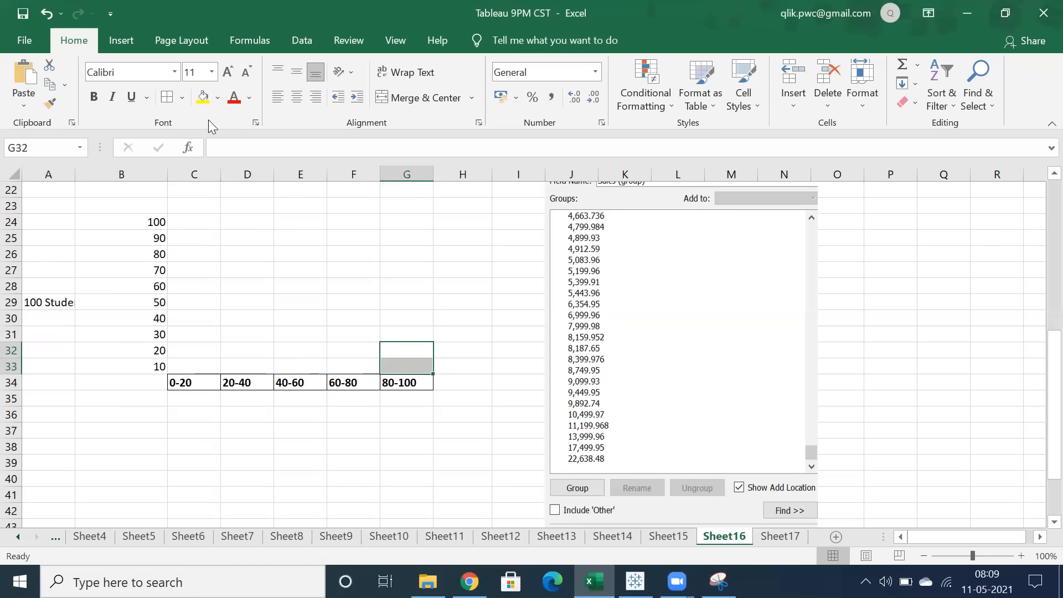
left_click(217, 98)
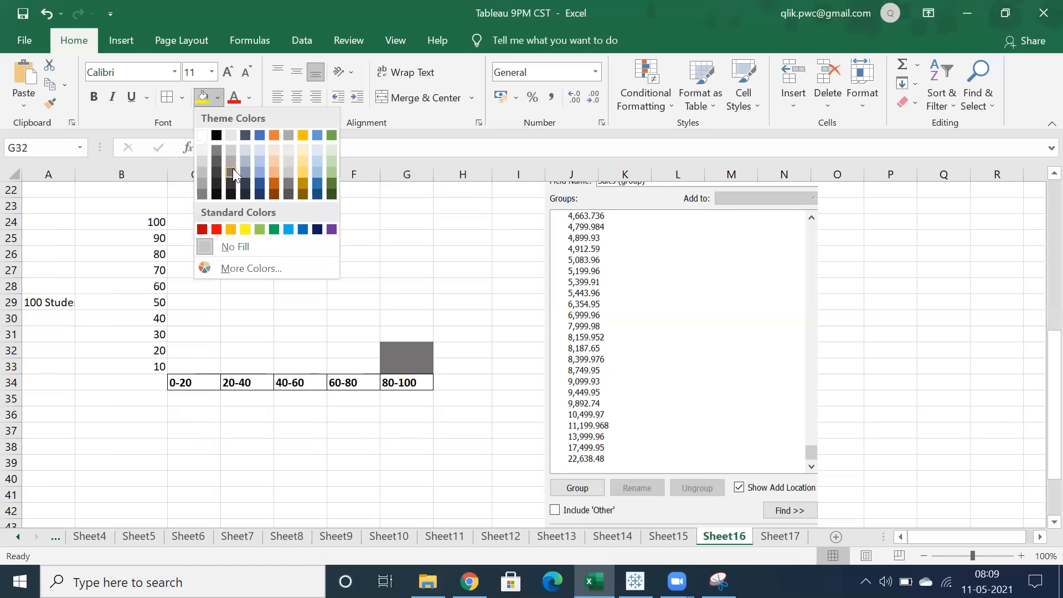
left_click(276, 173)
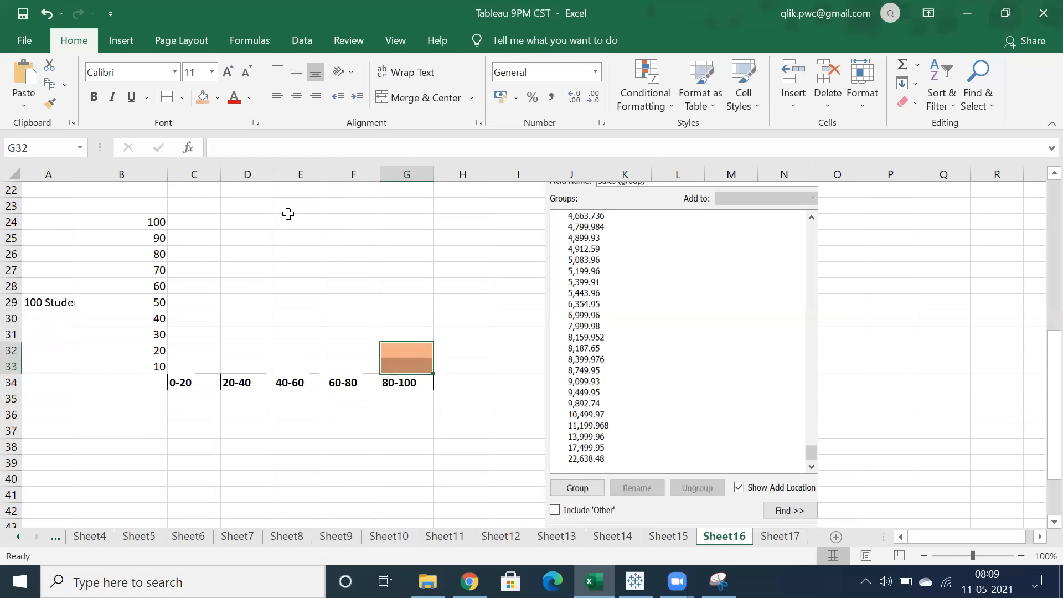
left_click(287, 409)
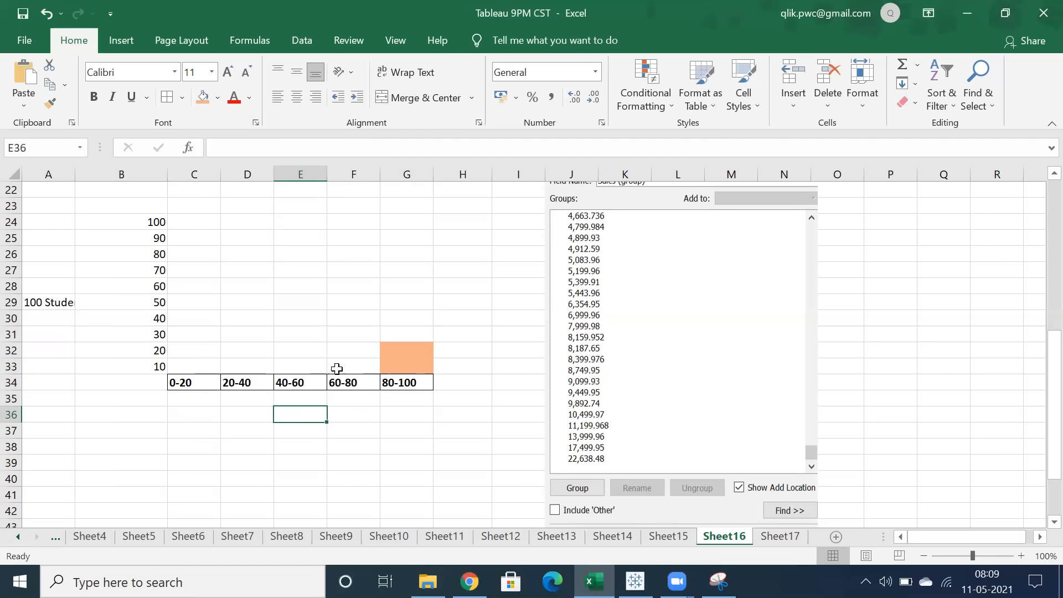
- Fill cells F31:F33 above the 60-80 range with light blue as a bar reaching 30
left_click_drag(344, 369, 347, 331)
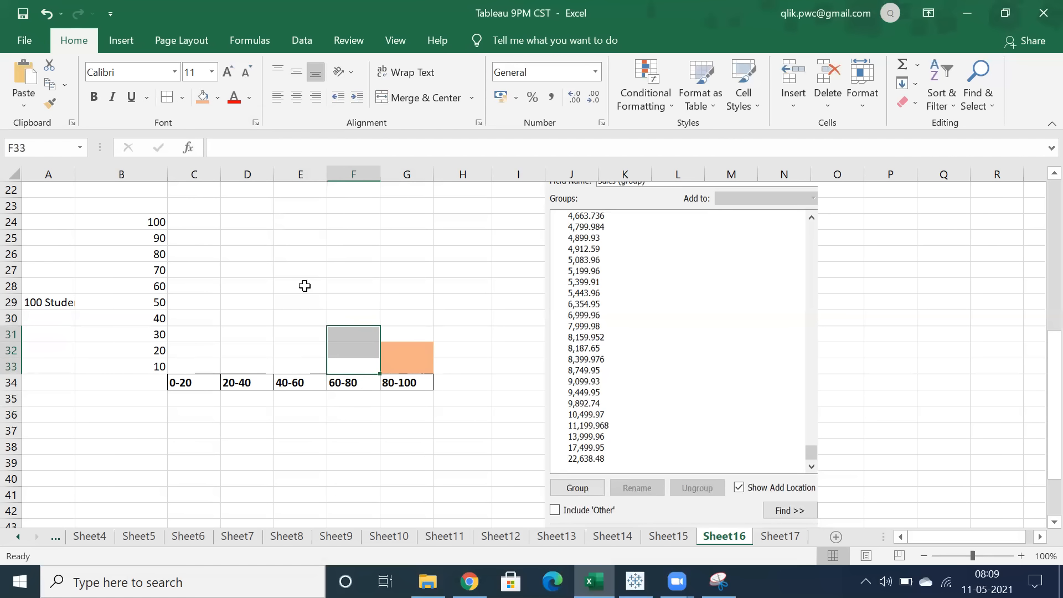
left_click(217, 98)
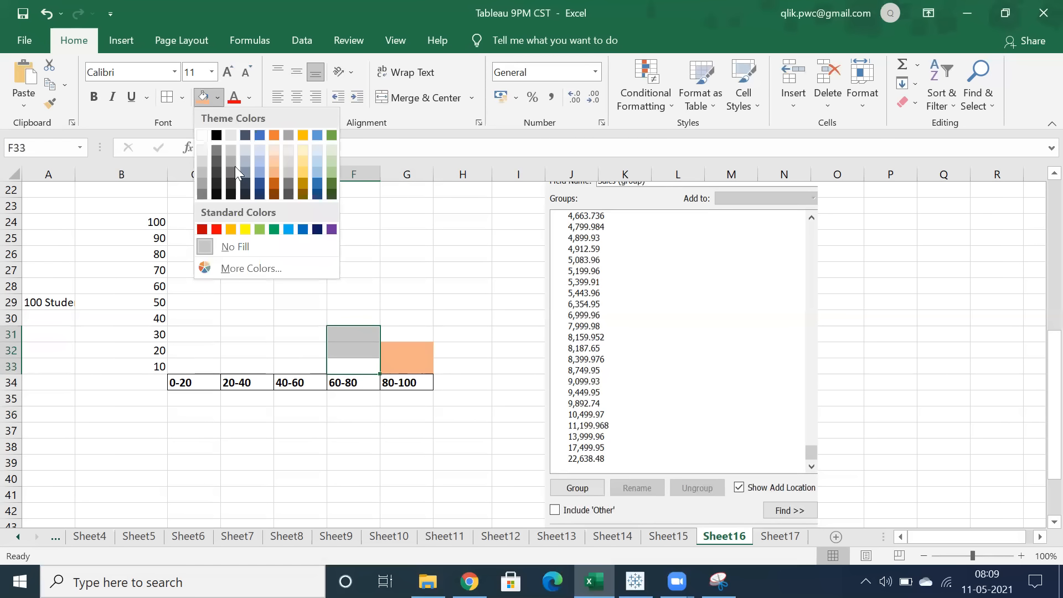
left_click(256, 169)
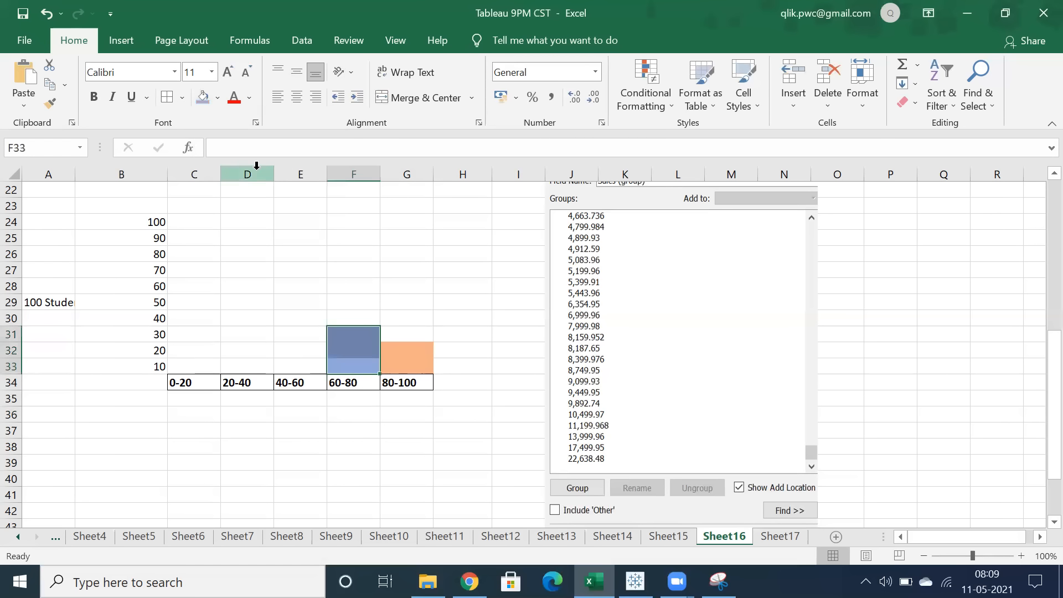
- Fill cells E29:E33 above the 40-60 range with light gold as a bar reaching 50 on the scale
left_click(291, 367)
left_click_drag(298, 332, 299, 301)
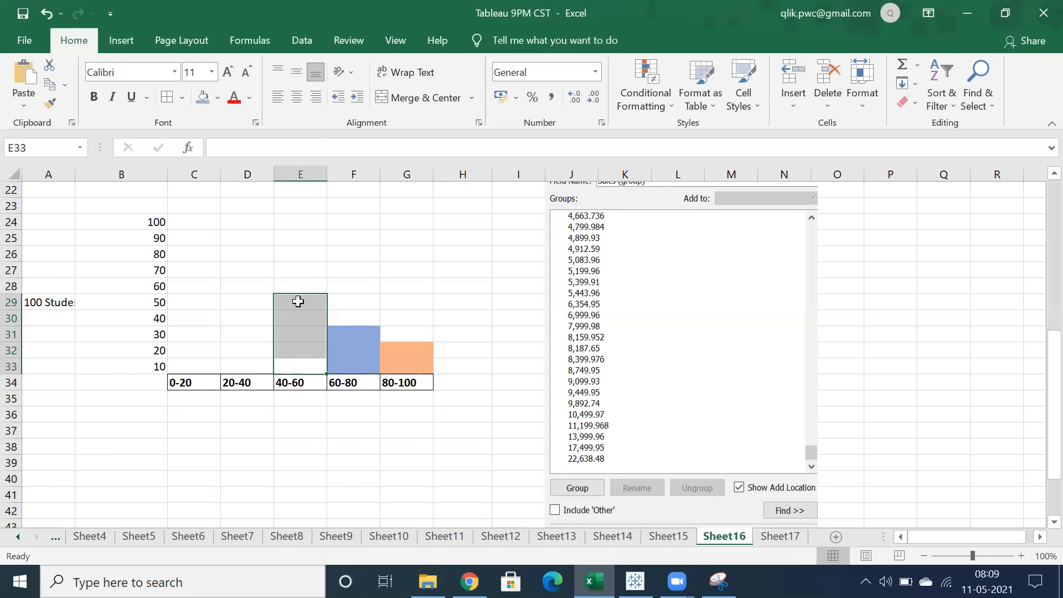
left_click(218, 100)
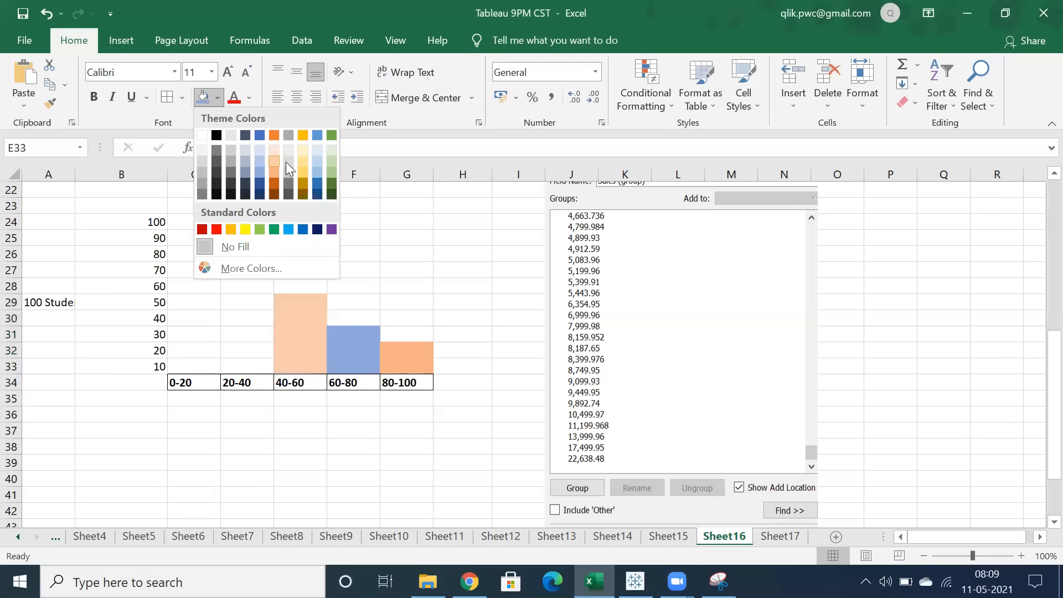
left_click(306, 172)
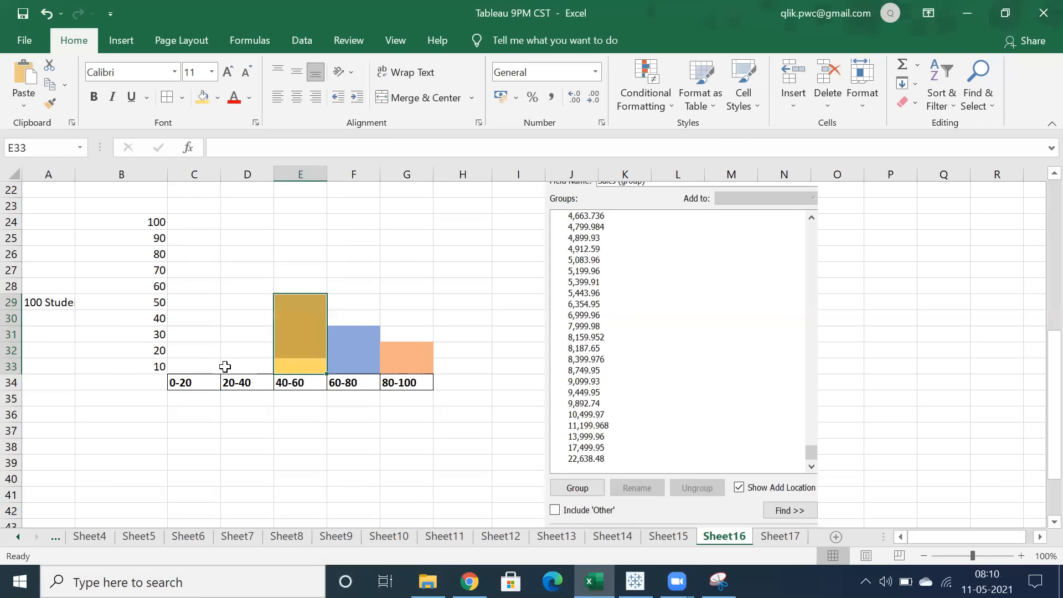
left_click_drag(298, 301, 291, 362)
left_click_drag(338, 335, 422, 366)
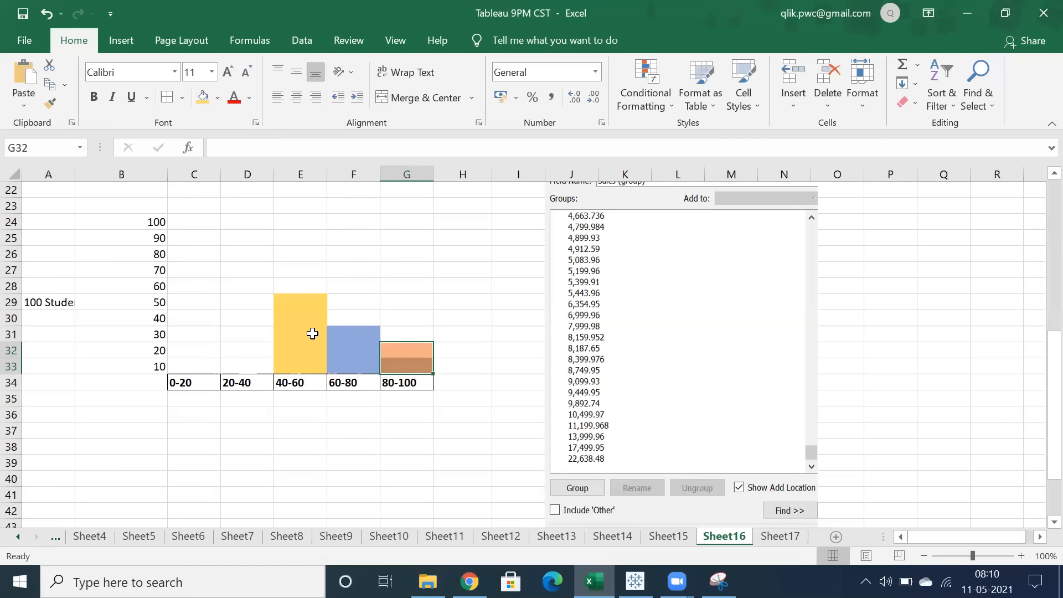
left_click(233, 363)
left_click(185, 365)
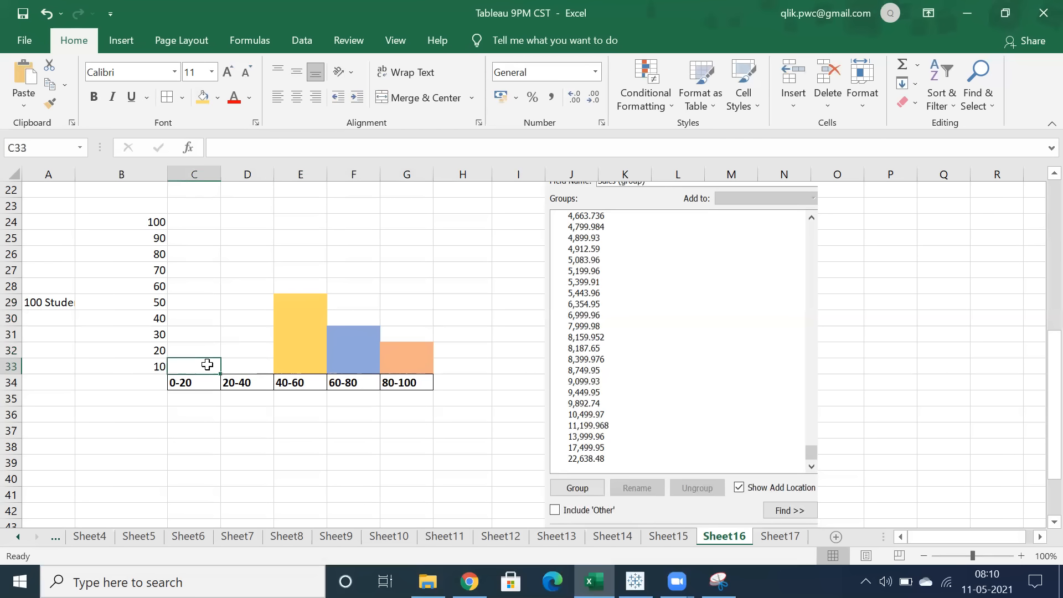
left_click(252, 367)
left_click(183, 368)
- Copy the unfilled format of blank cell H38 onto G32 so the 80-100 bar reaches only 10
left_click(407, 350)
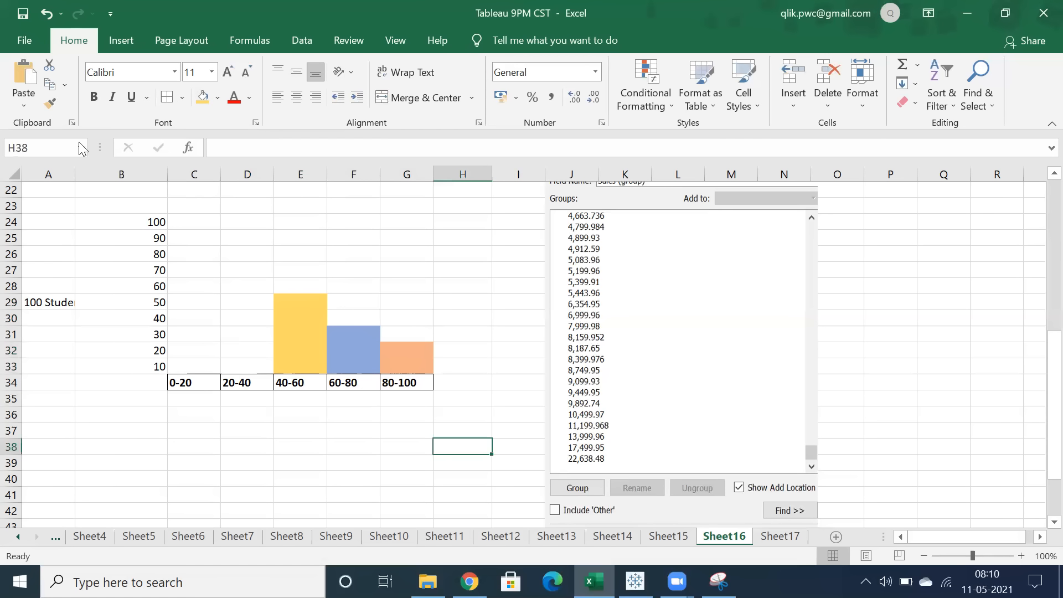
left_click(50, 104)
left_click(390, 348)
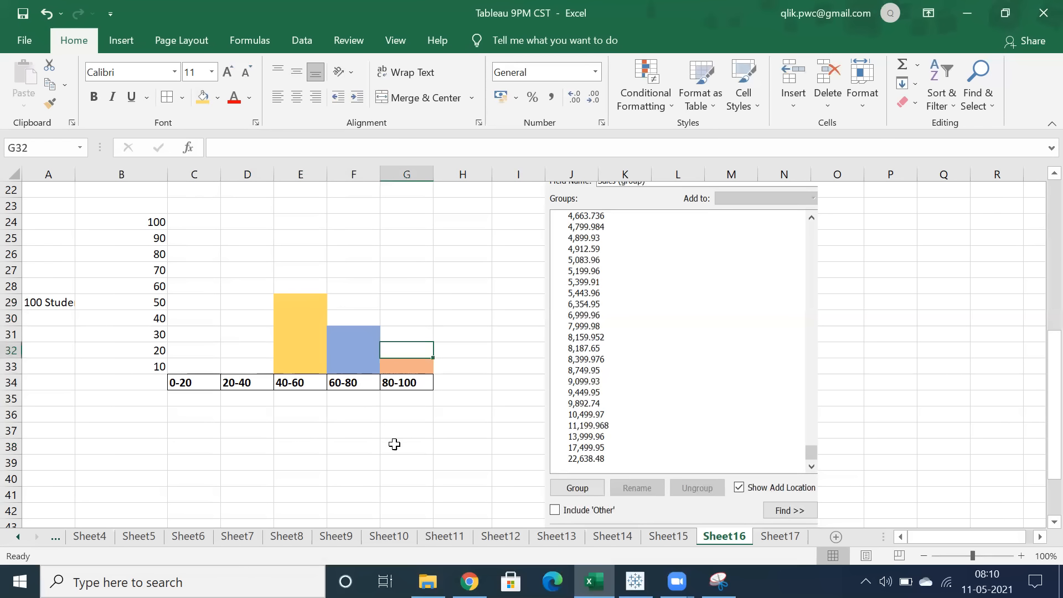
left_click(394, 450)
left_click(399, 361)
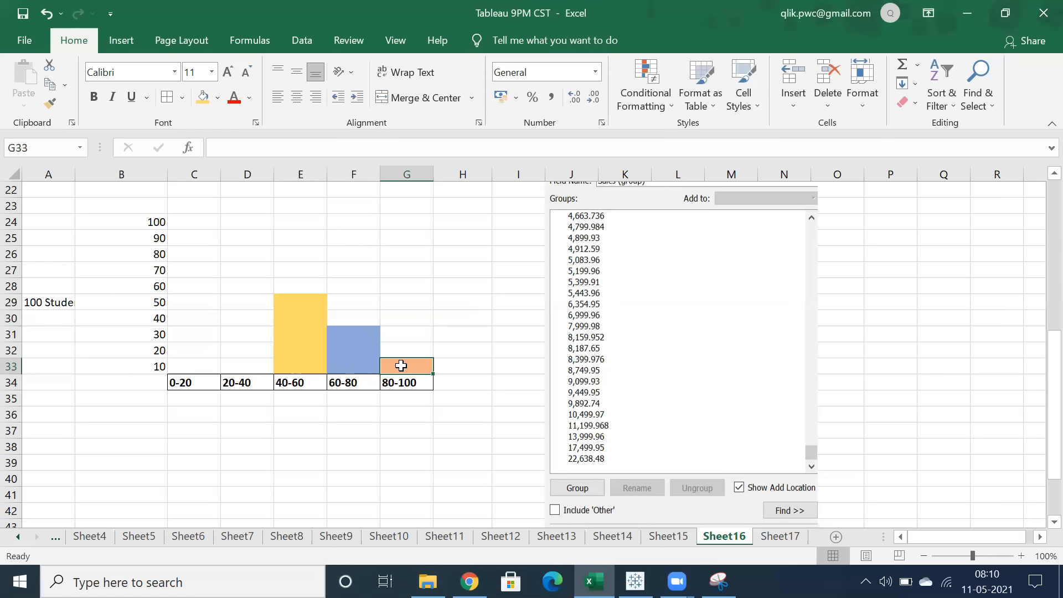
- Fill cell D33 above the 20-40 range with red as a bar reaching 10 on the scale
left_click(237, 370)
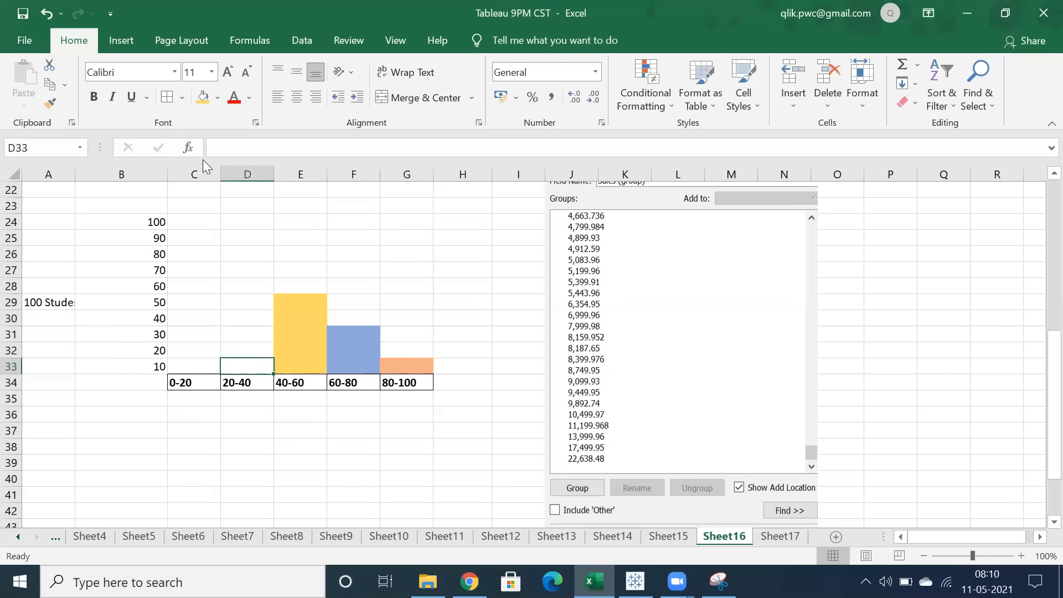
left_click(216, 99)
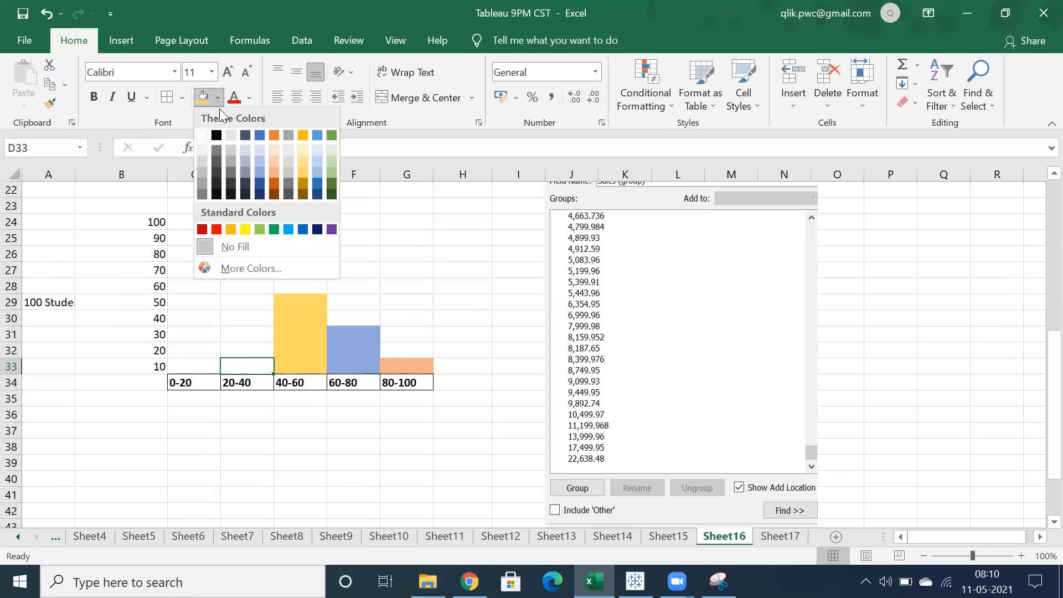
left_click(215, 229)
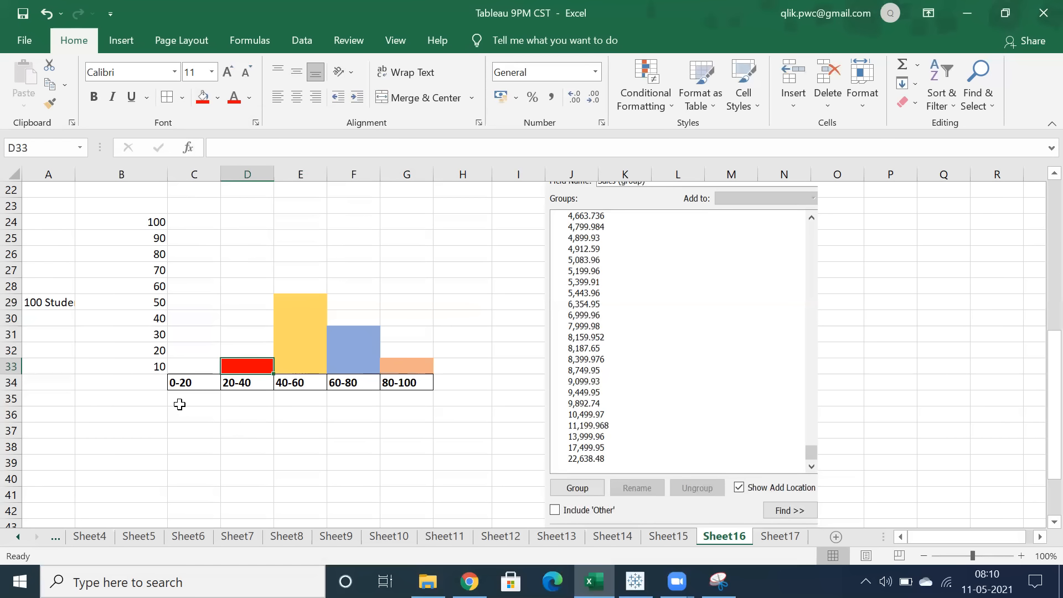
left_click(187, 365)
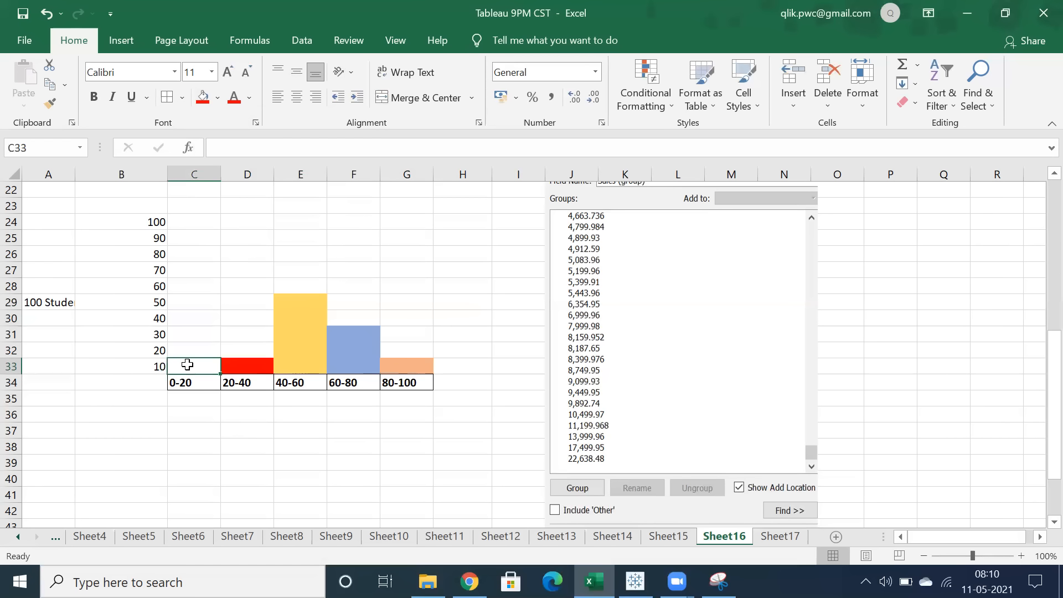
left_click(175, 446)
left_click(197, 365)
left_click(289, 448)
left_click(249, 351)
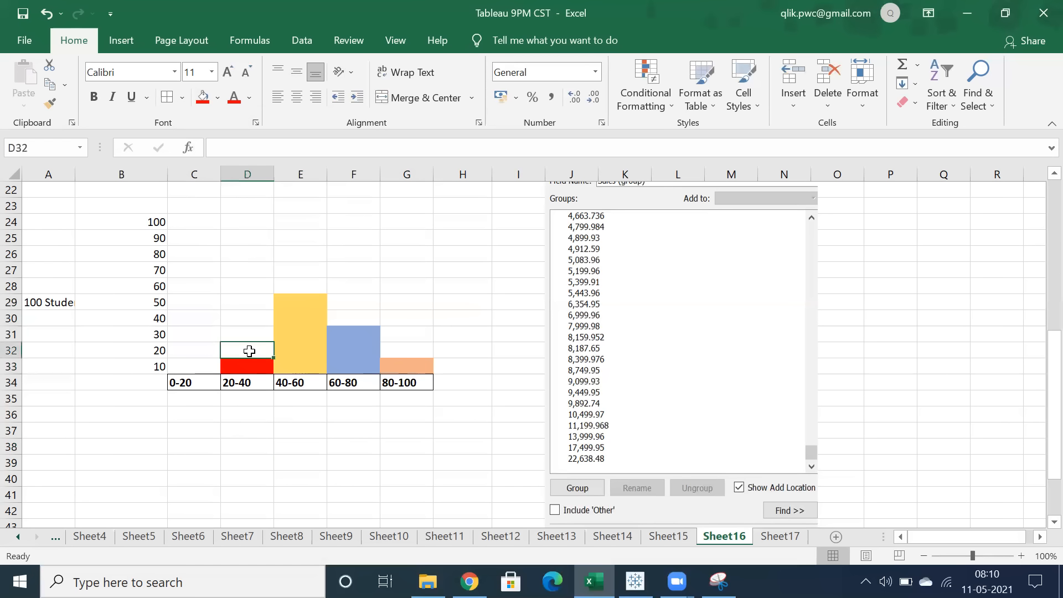
left_click(238, 364)
- Label the bars with their percentages: 10% in D32, 50% in E28, 30% in F30 and 10% in G32
left_click(239, 351)
type("10")
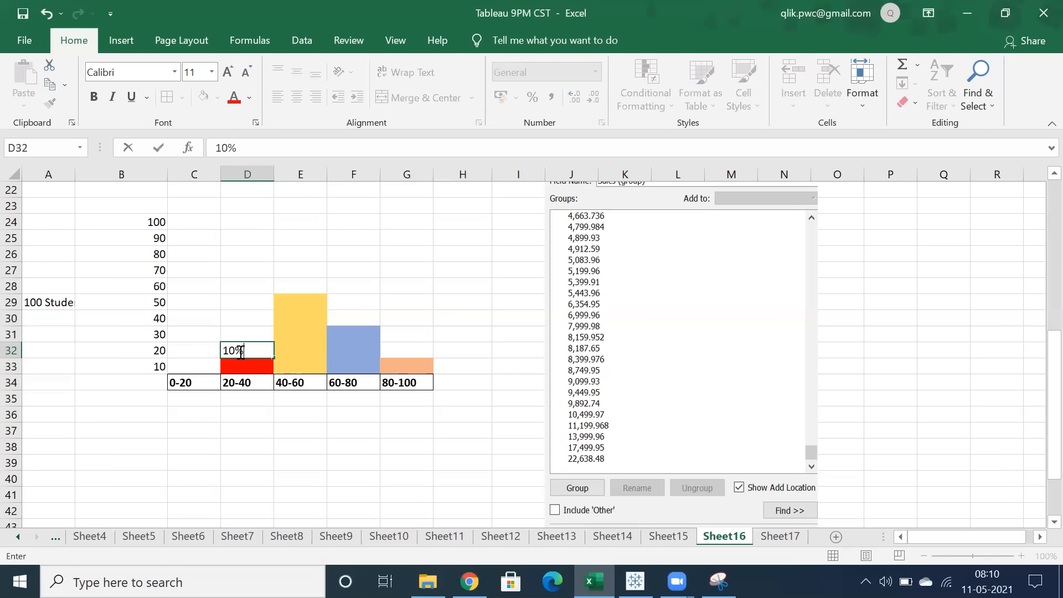
left_click(294, 283)
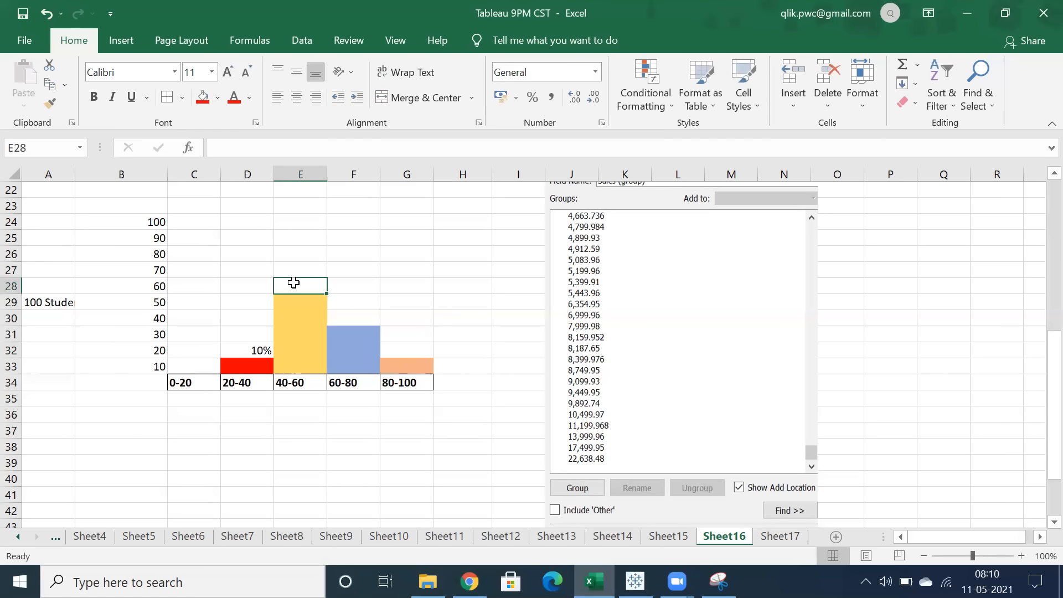
type("50%")
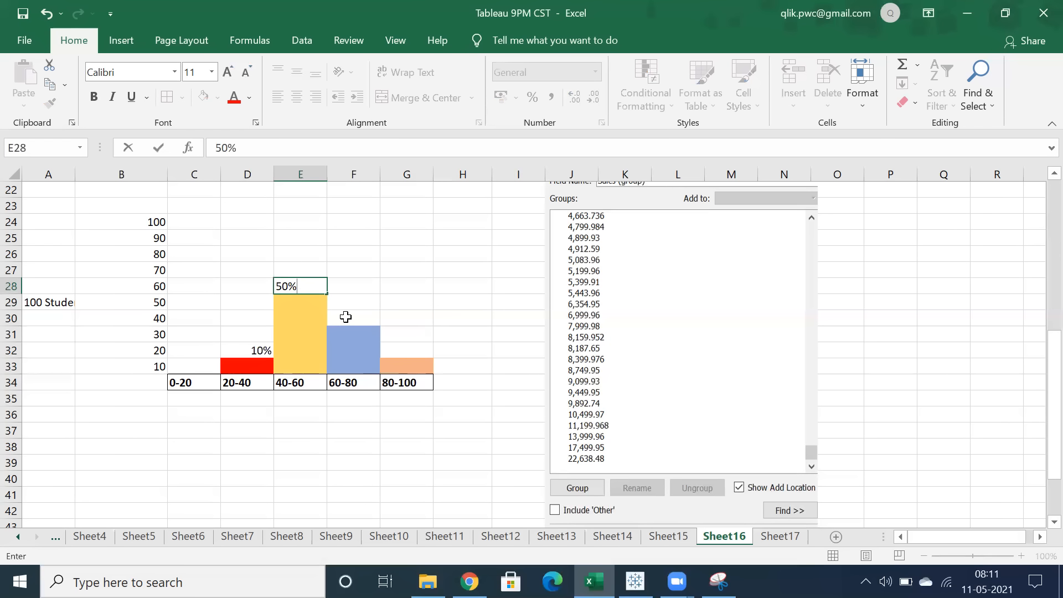
left_click(346, 317)
type("30")
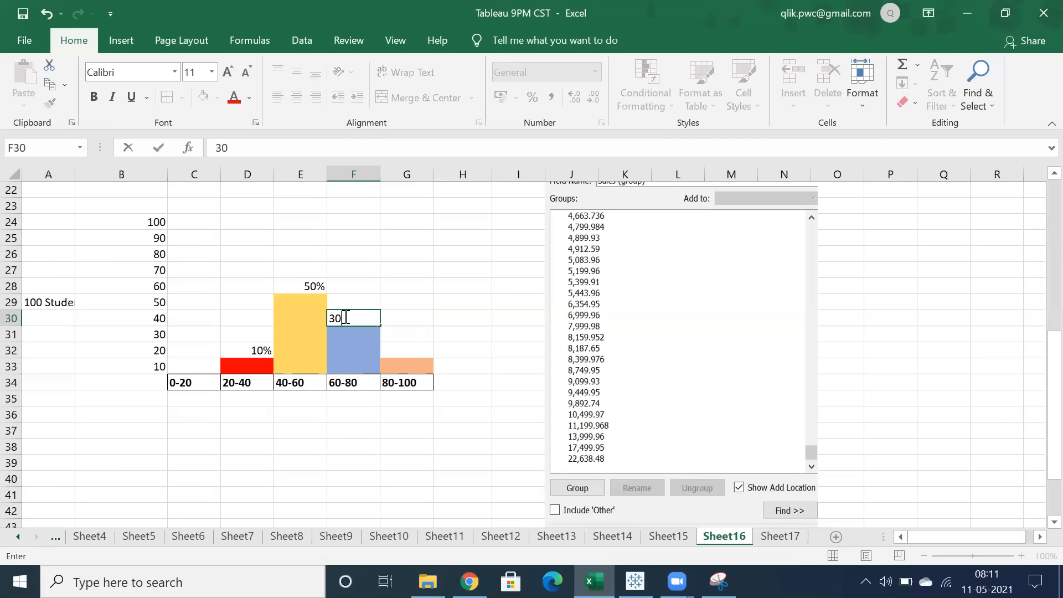
left_click(420, 351)
type("10")
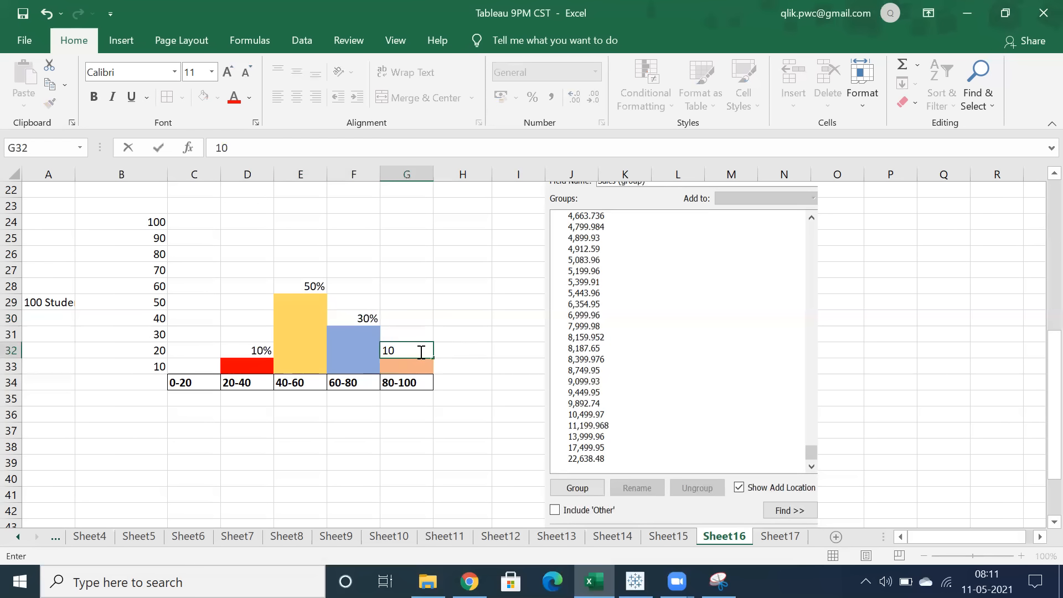
left_click(360, 413)
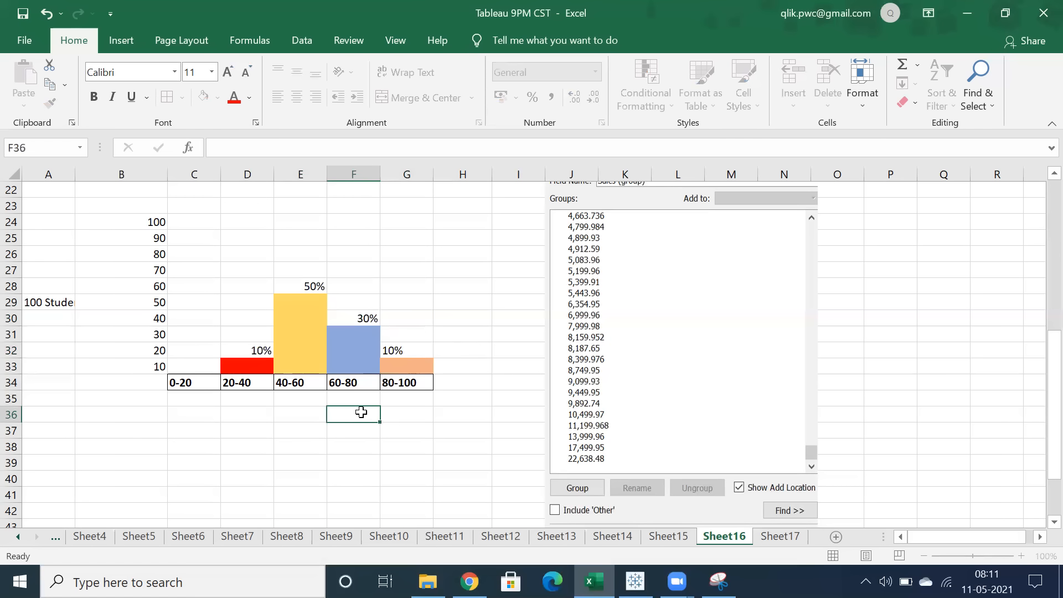
- Examine the finished histogram in B24:G34, going through the marks ranges in row 34 from 0-20 to 80-100
left_click(399, 369)
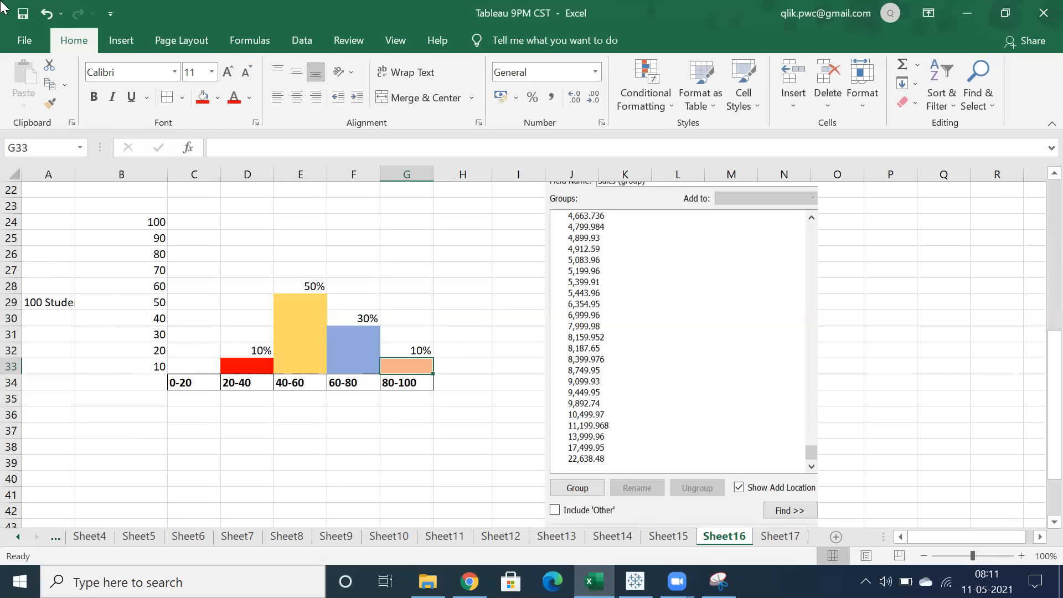
left_click_drag(157, 223, 389, 379)
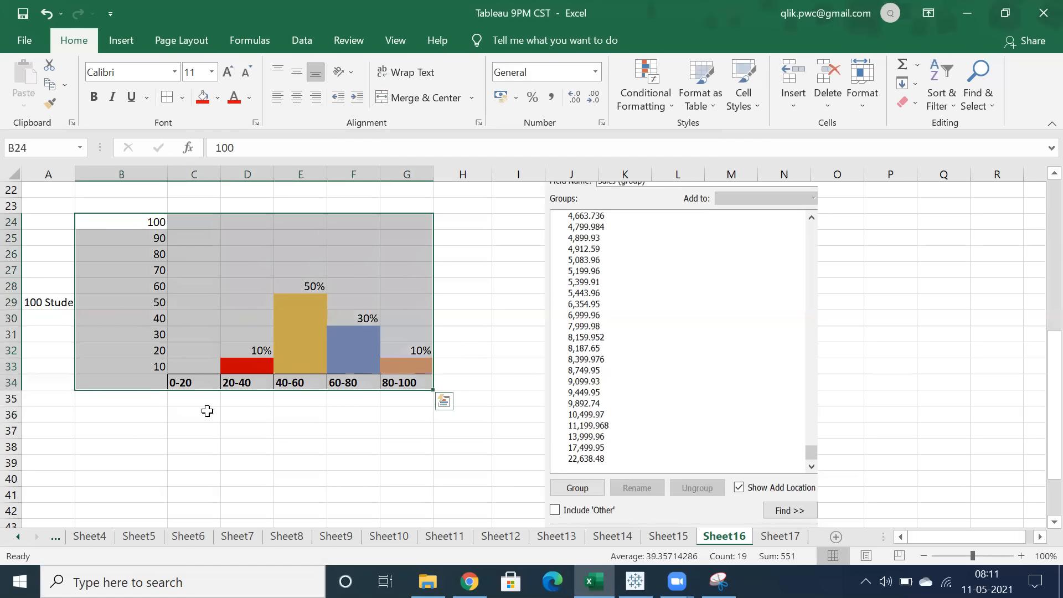
left_click(183, 381)
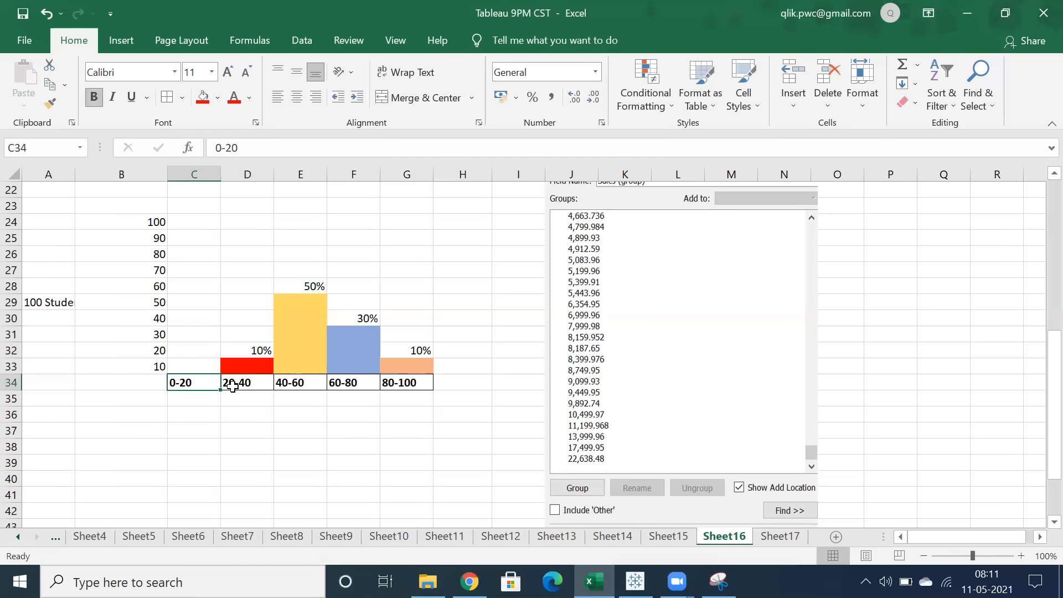
left_click(319, 383)
left_click(360, 383)
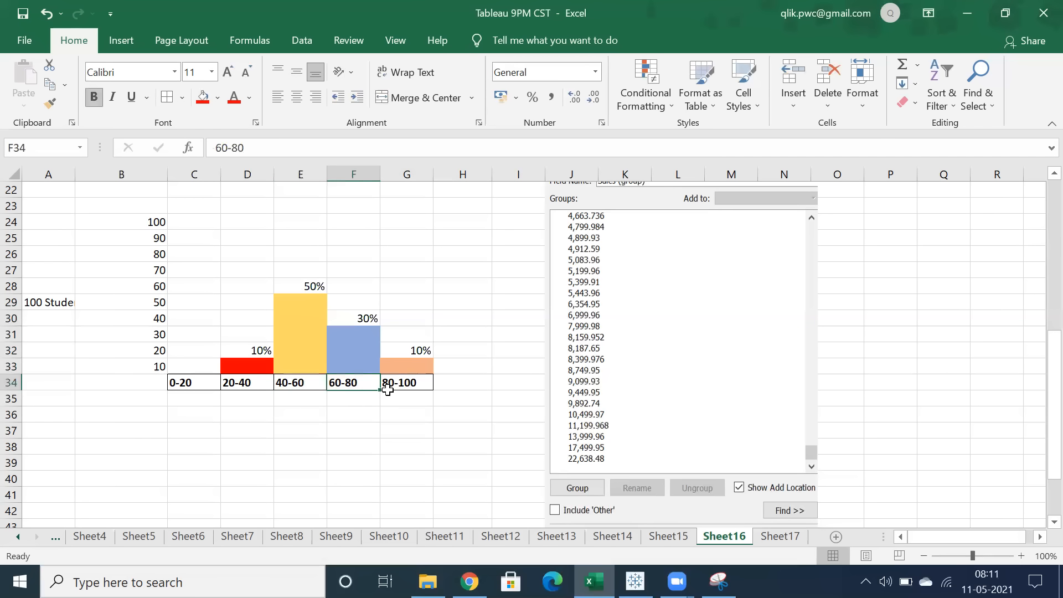
left_click(394, 383)
left_click(177, 381)
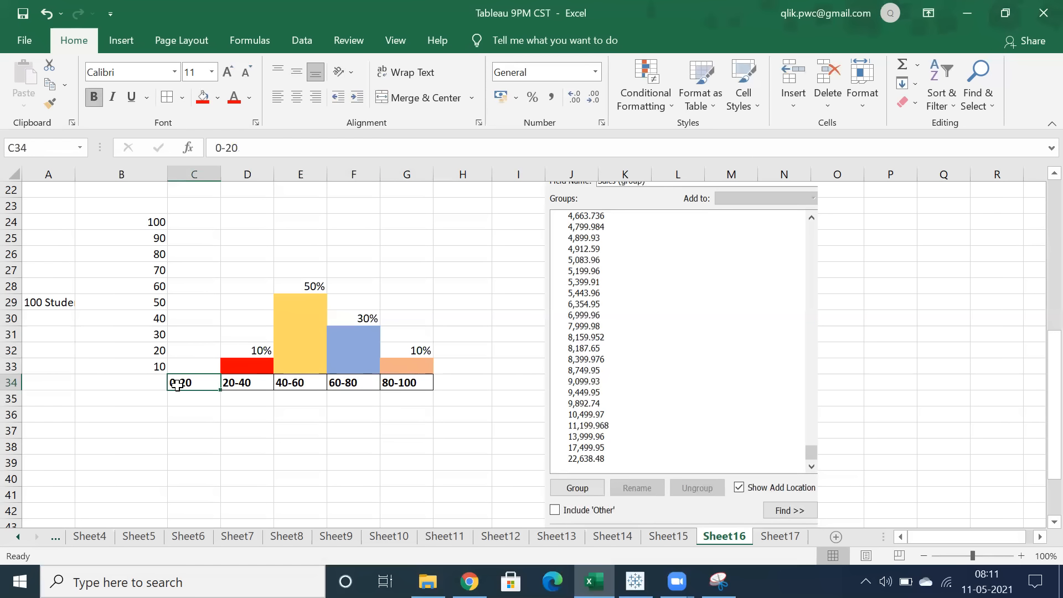
left_click(238, 383)
left_click(295, 385)
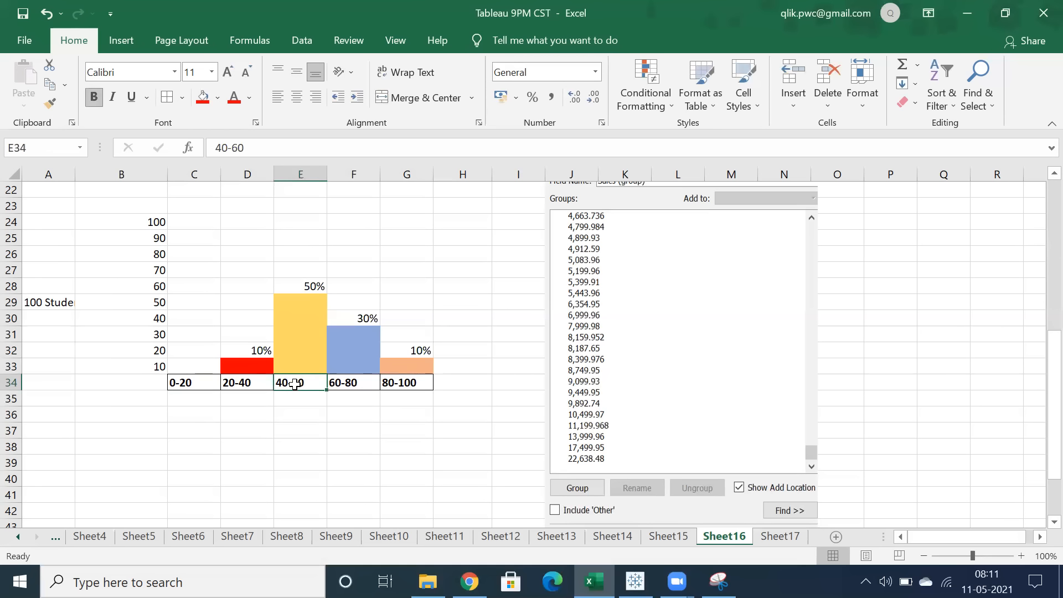
left_click(357, 384)
left_click(397, 382)
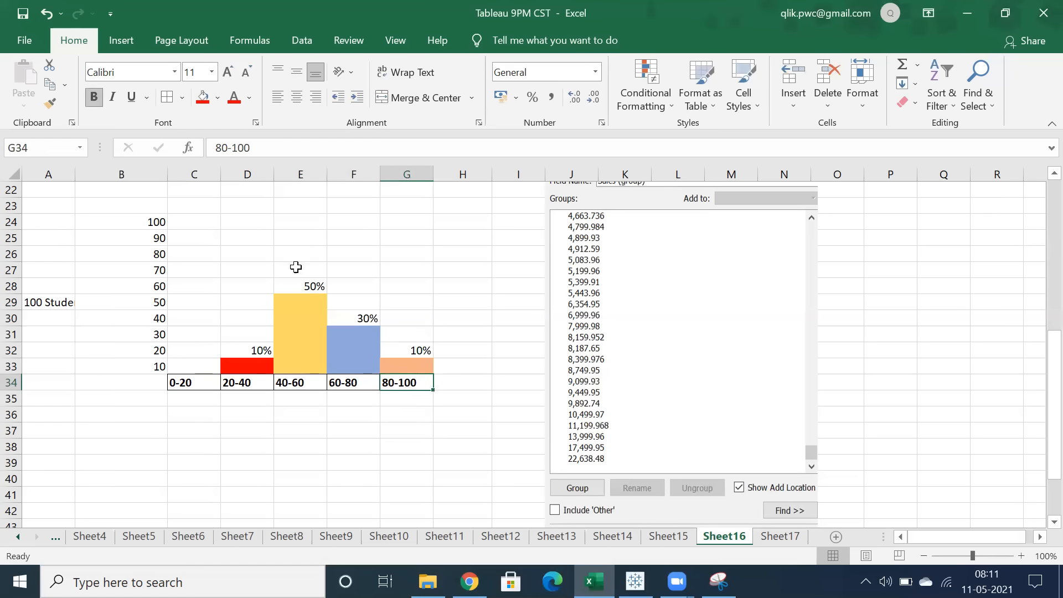
left_click_drag(150, 221, 415, 382)
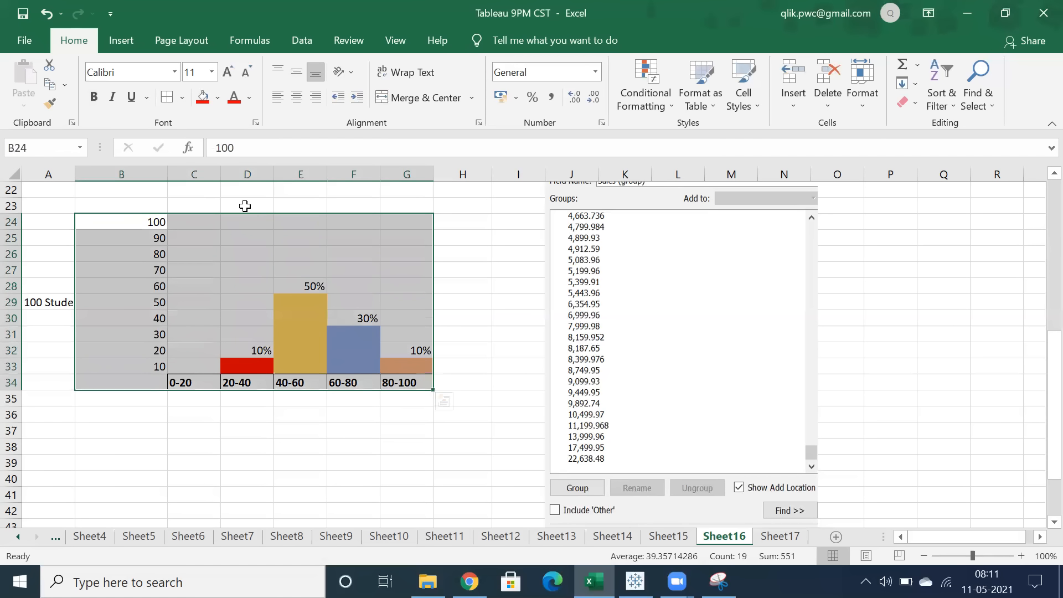
- Enter the heading "Six Sigma ...." in cell D23 above the histogram
left_click(245, 206)
type("Six")
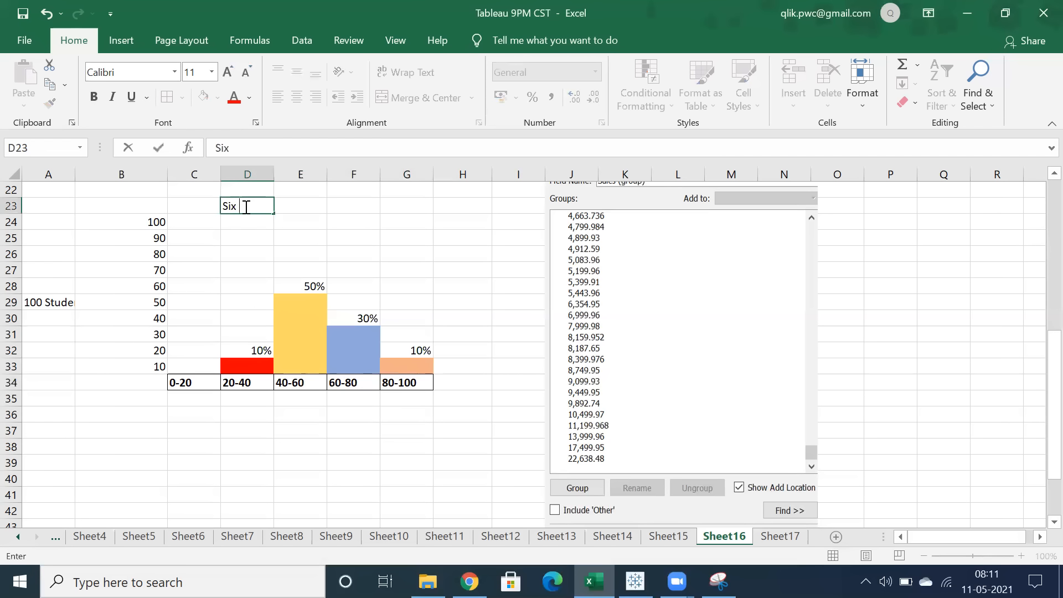
type(" Sigma ....")
key("ctrl+Return")
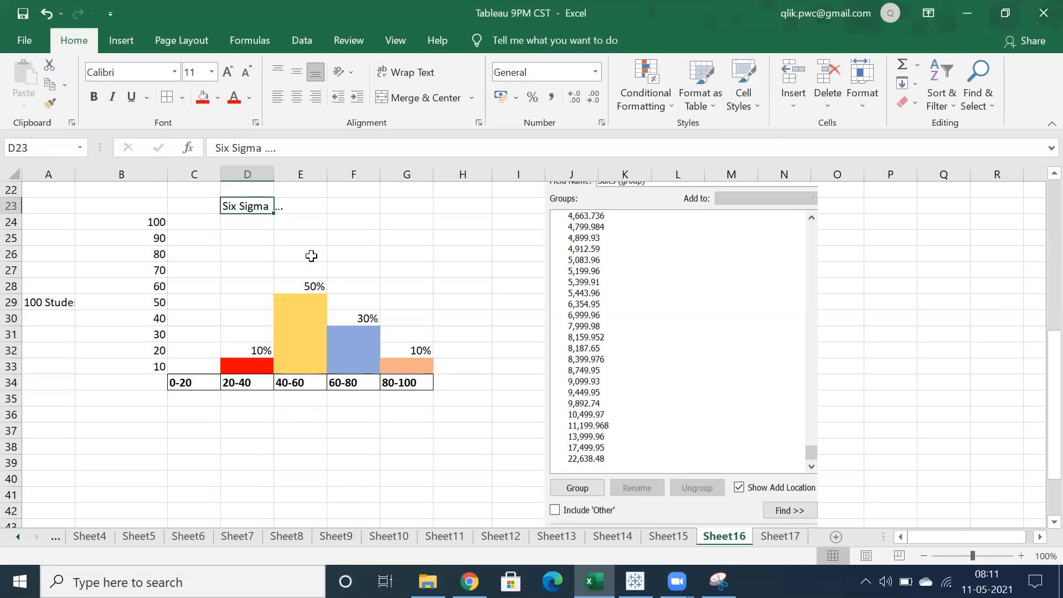
left_click_drag(179, 254, 432, 391)
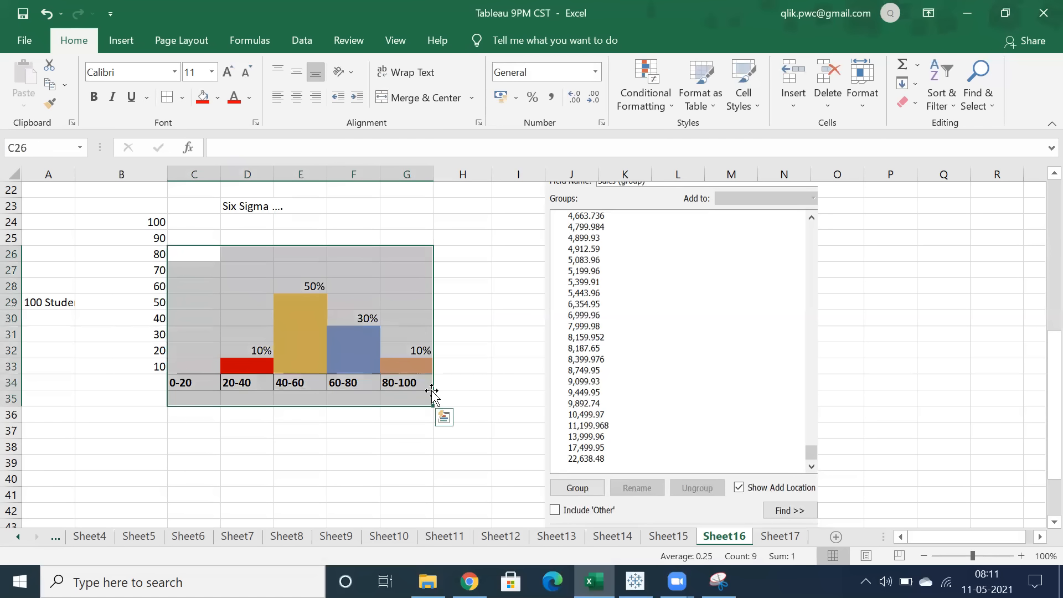
left_click(143, 443)
- Switch to Chrome, open google.com in the empty tab and search for "six sigma"
left_click(469, 581)
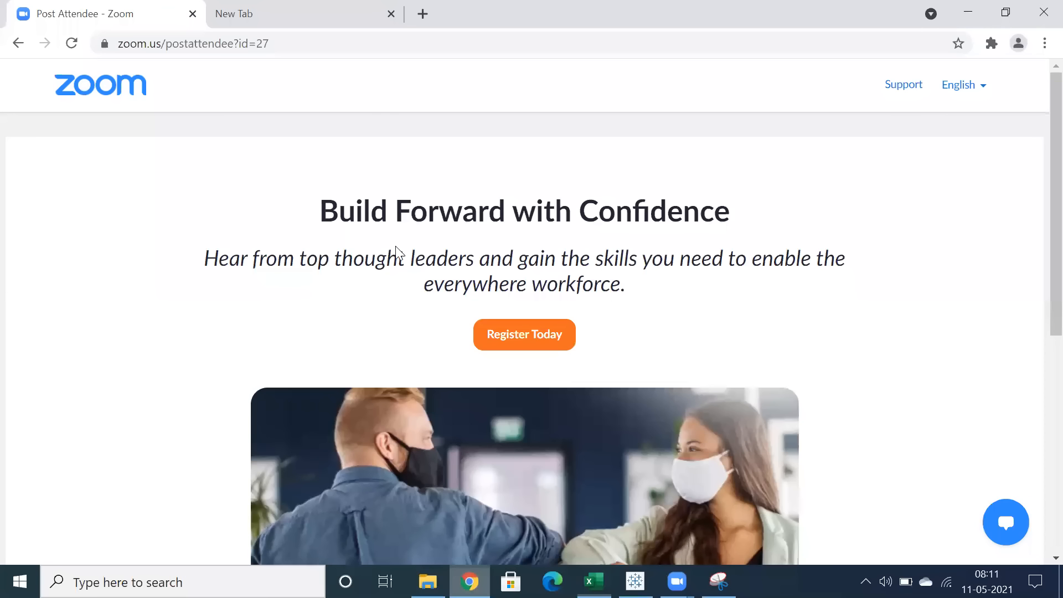
left_click(257, 24)
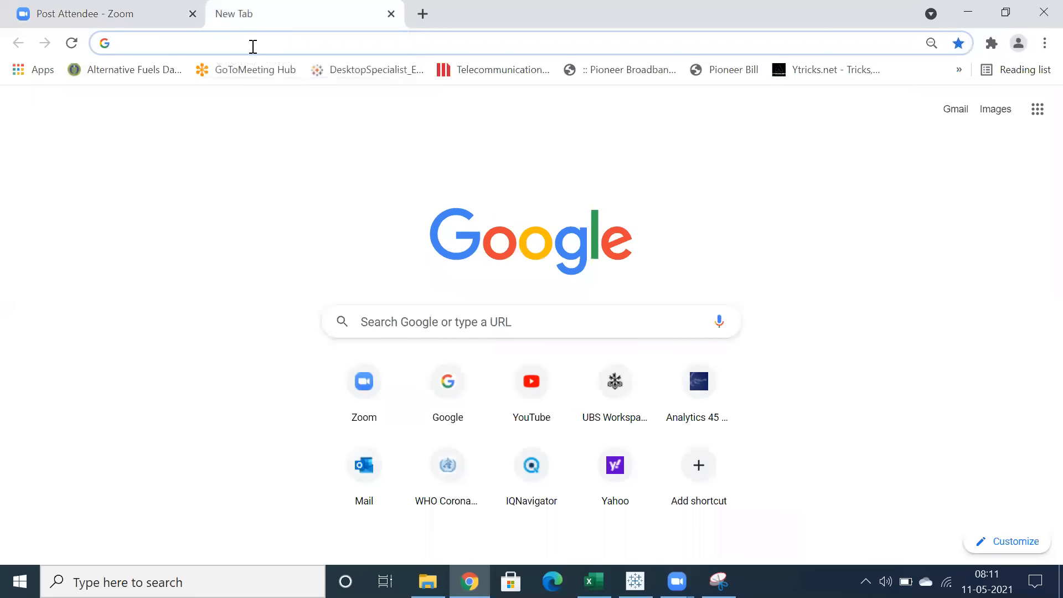
left_click(253, 47)
type("google.com")
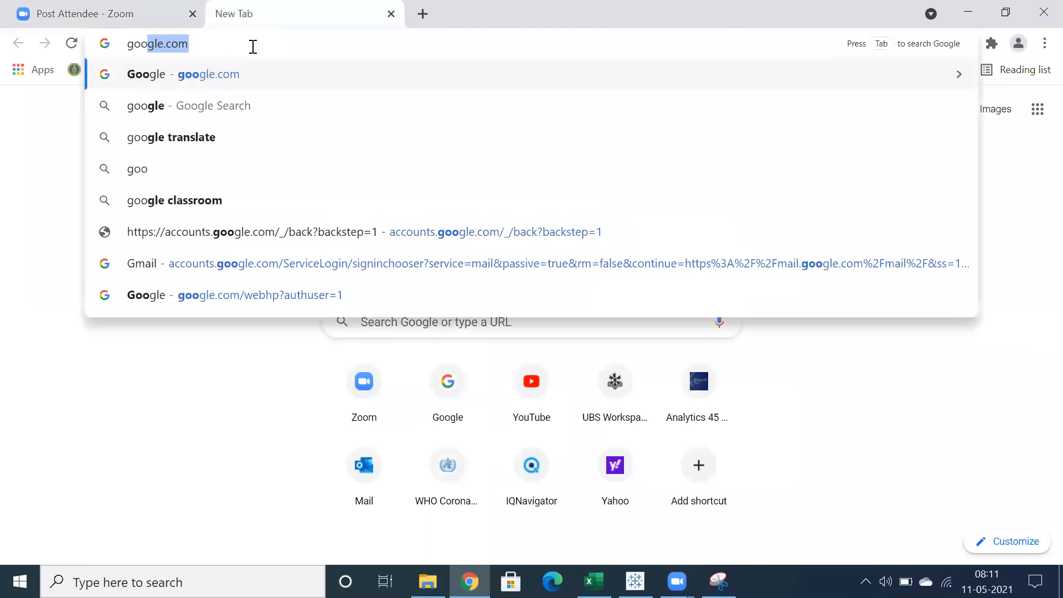
key("Return")
type("six")
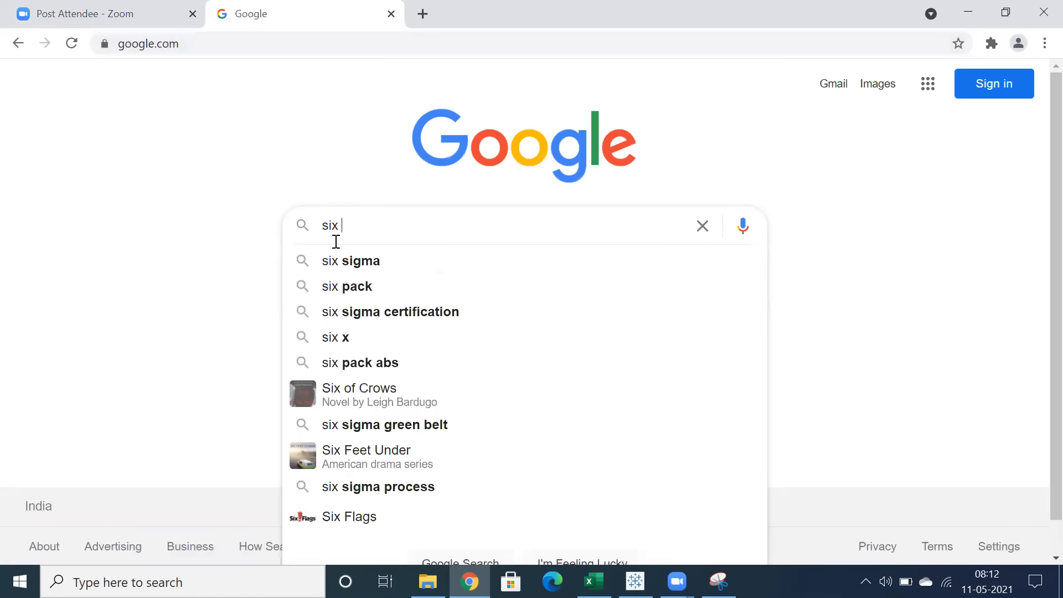
left_click(344, 261)
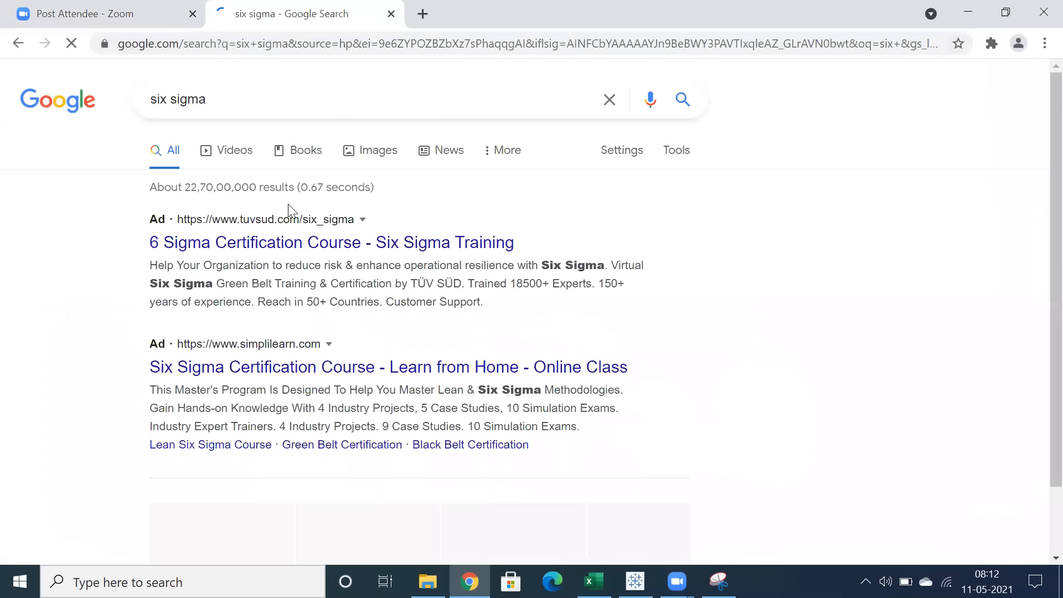
- Show the image results for "six sigma" and look through the distribution curve pictures
left_click(365, 150)
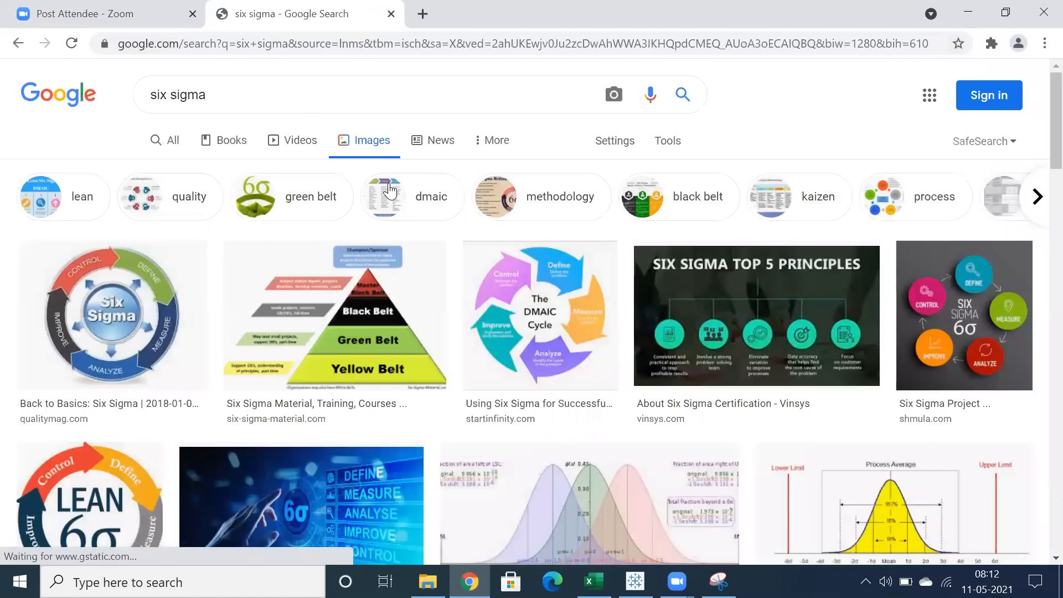
scroll(456, 276, "down", 5)
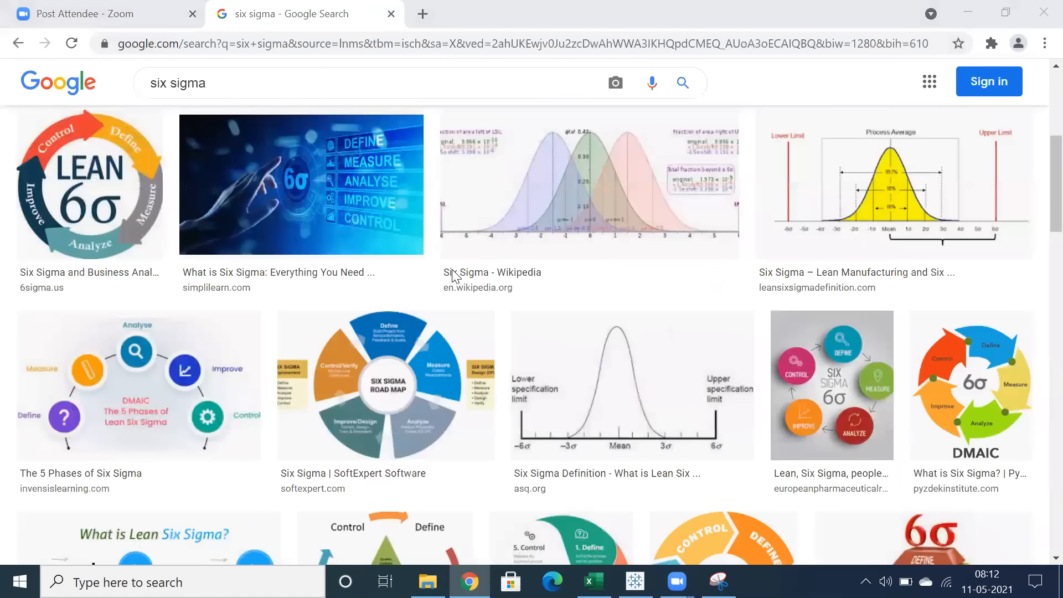
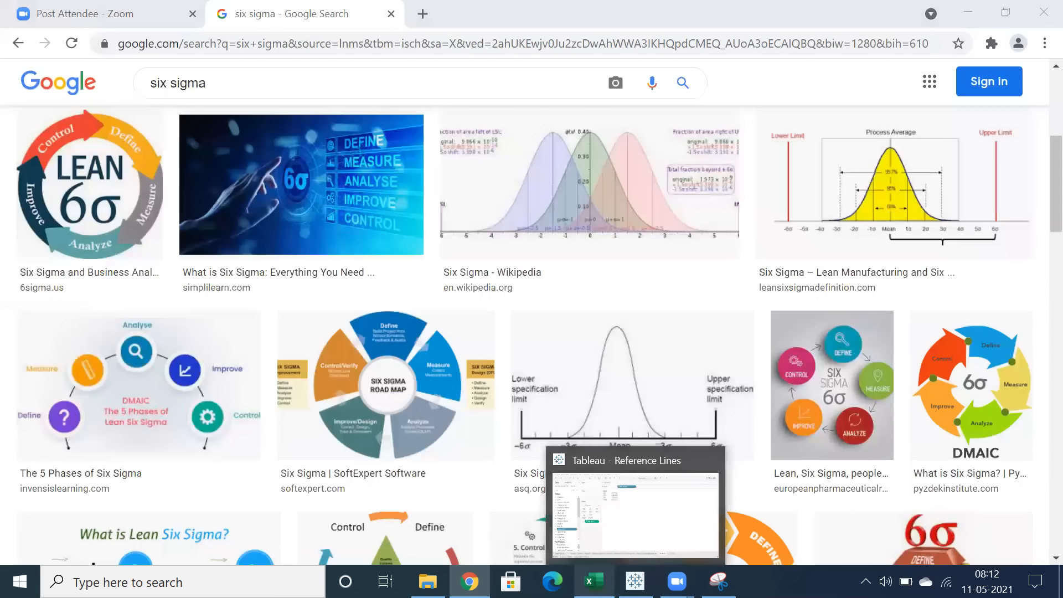
- Switch to Excel and examine the histogram bars for the marks ranges 20-40, 40-60, 60-80 and 80-100
left_click(635, 582)
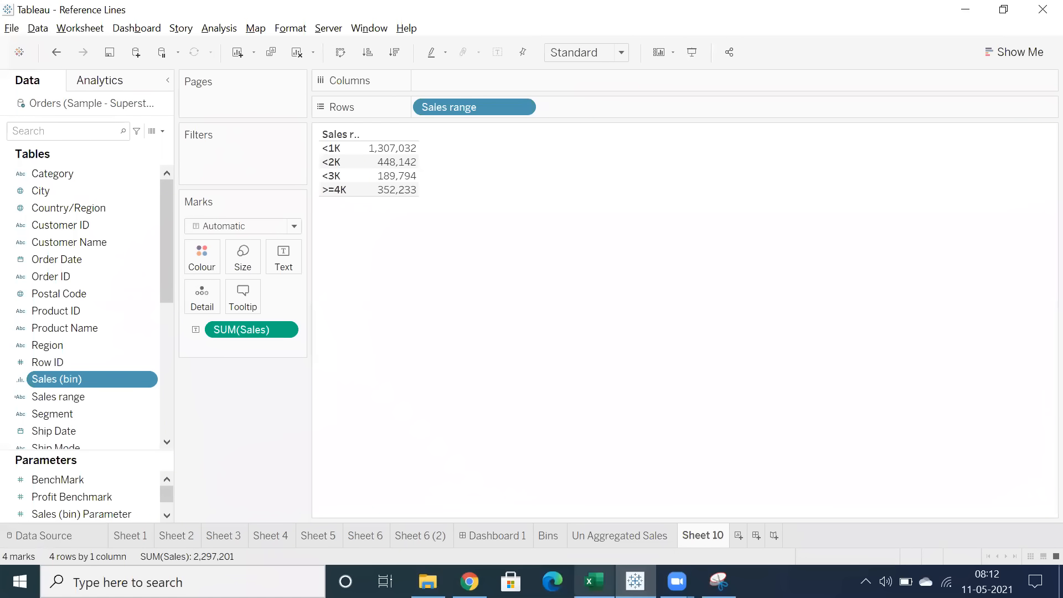
left_click(595, 582)
left_click_drag(307, 368, 308, 292)
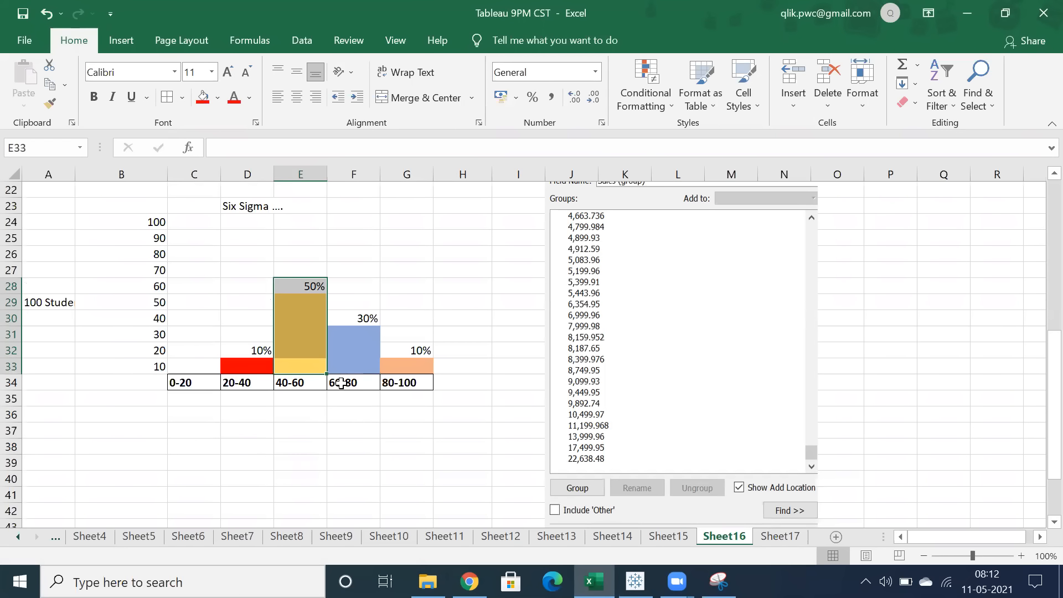
left_click(315, 299)
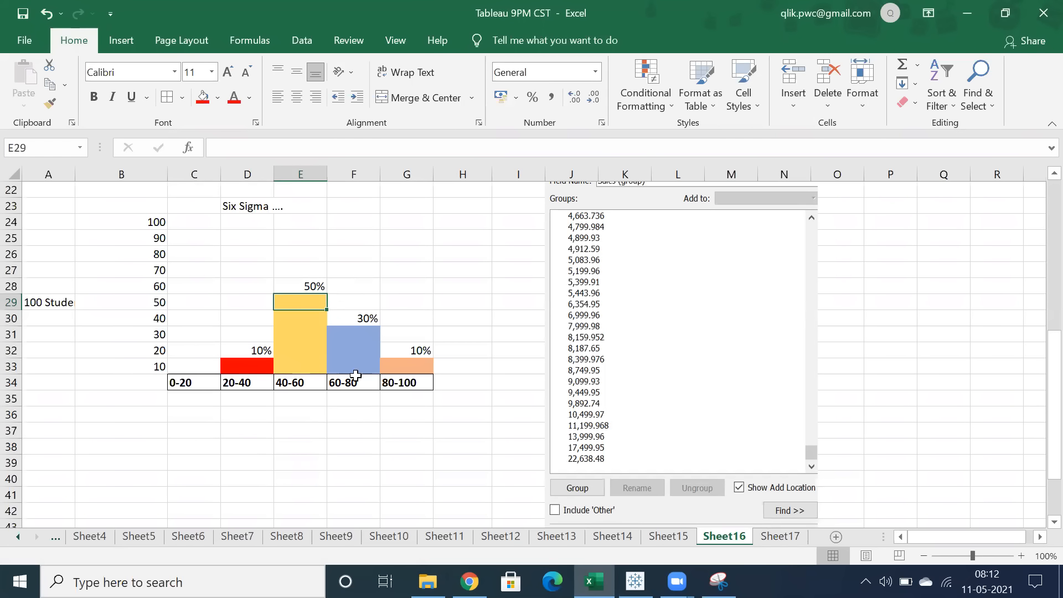
left_click(421, 361)
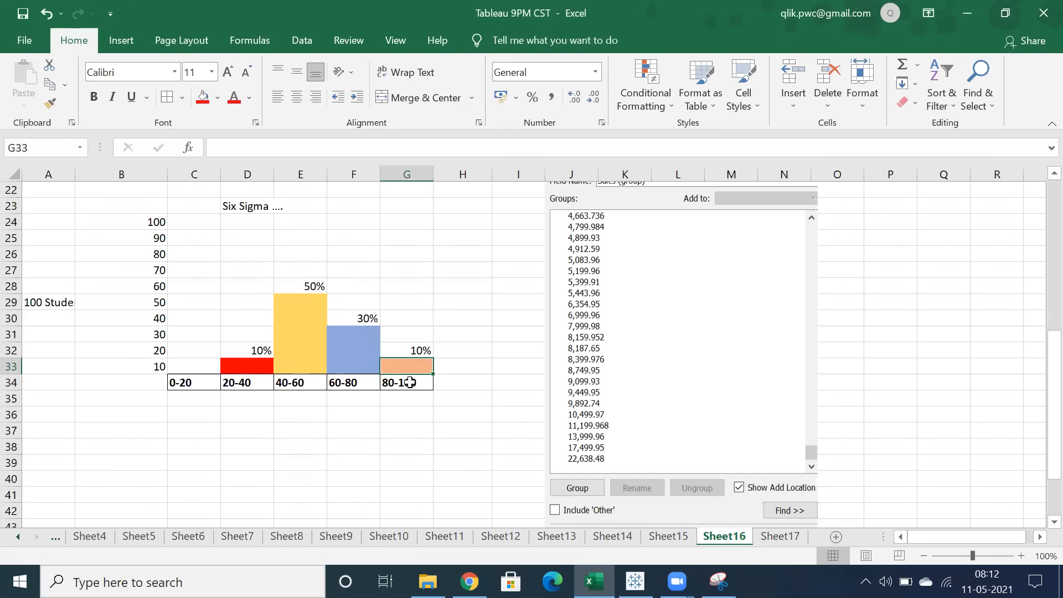
left_click(242, 366)
left_click_drag(292, 290, 353, 391)
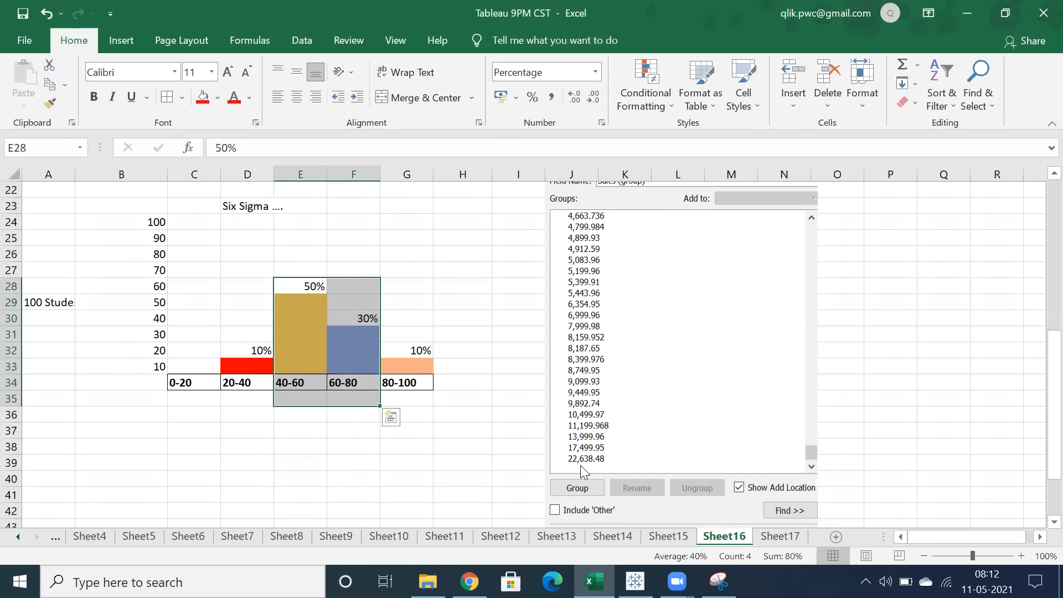
- Switch to Chrome and examine the asq.org Six Sigma bell curve around its mean
left_click(470, 582)
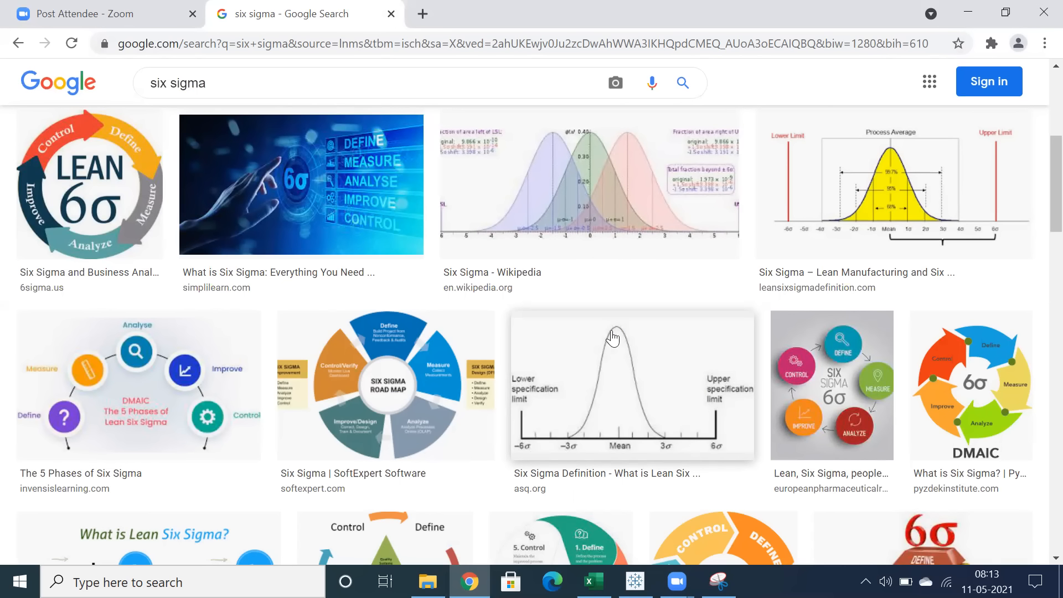
left_click_drag(617, 334, 607, 375)
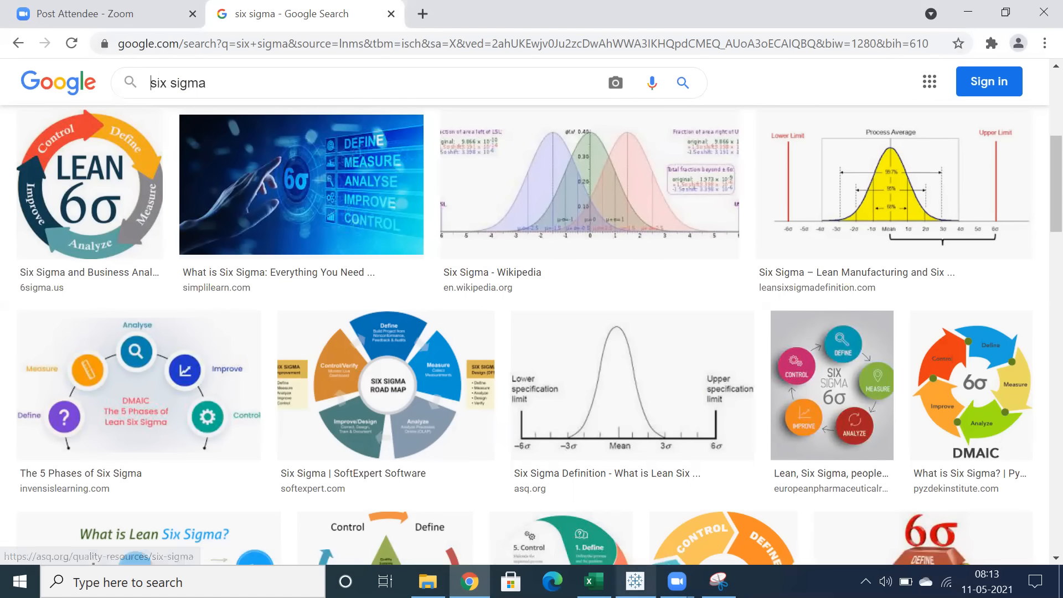
- Switch back to Excel, go over the marks ranges in C34:G34 and enter the label "Histogram" in cell E25
left_click(635, 581)
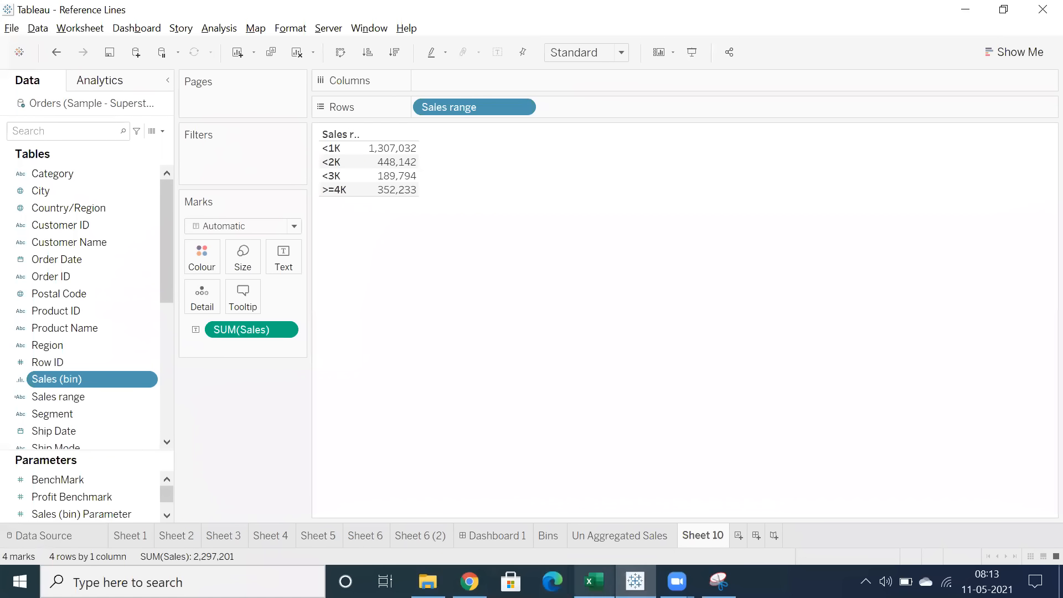
left_click(563, 522)
left_click(190, 380)
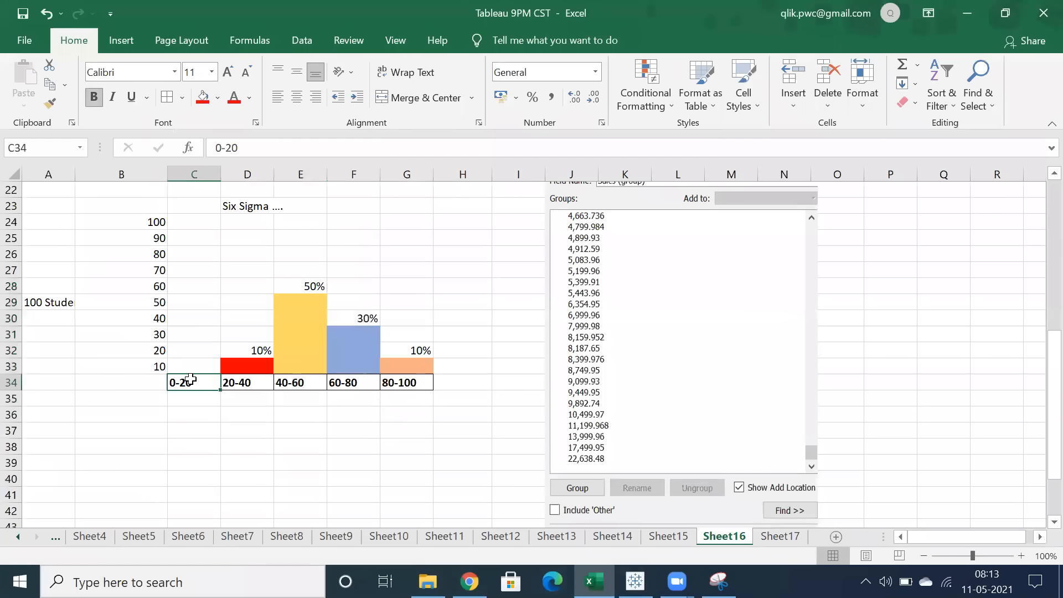
left_click_drag(150, 220, 408, 381)
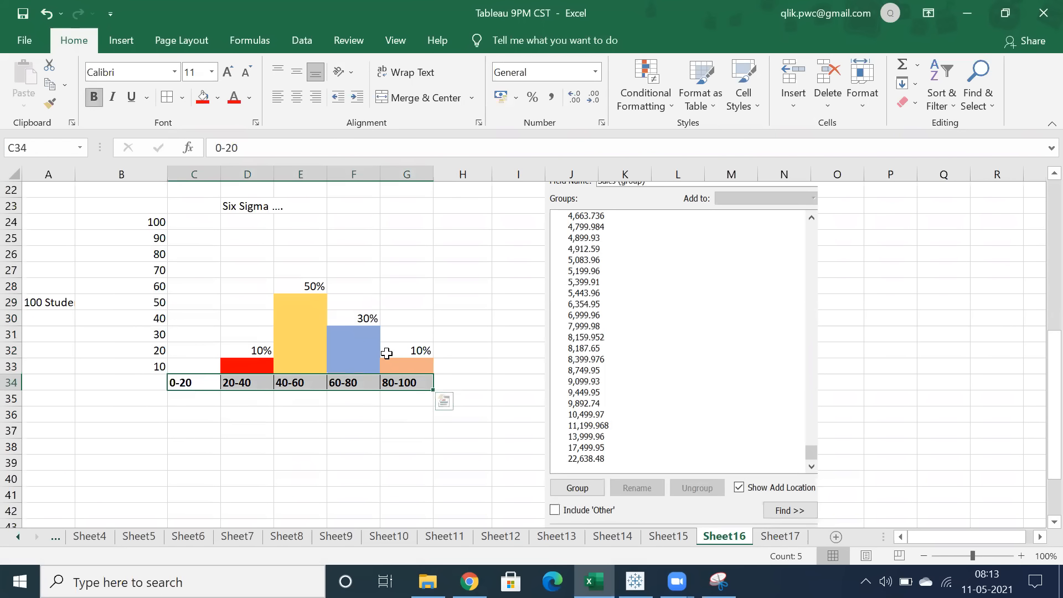
left_click(322, 233)
type("Histogr")
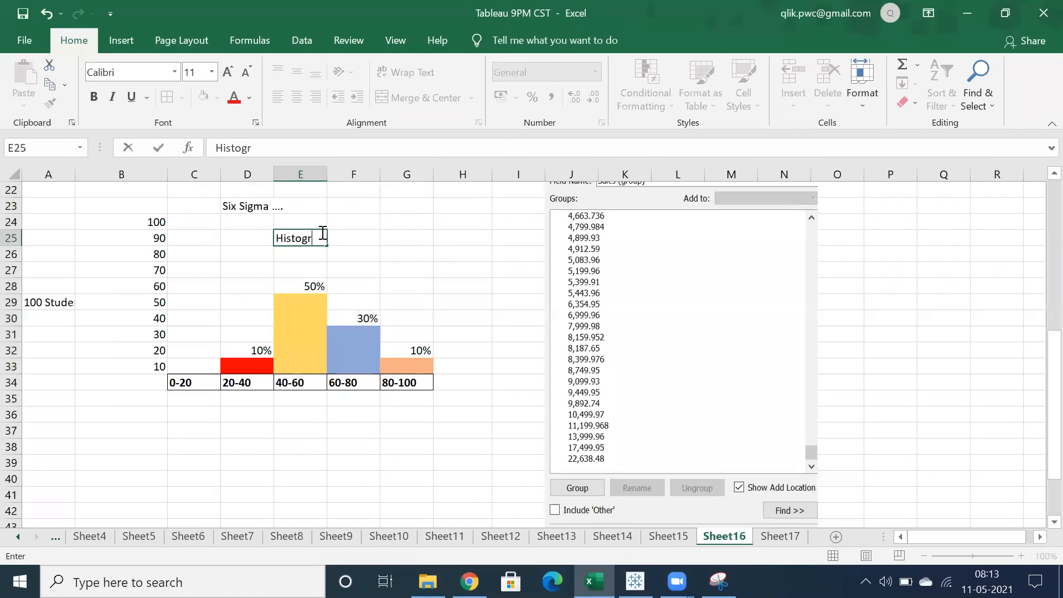
type("am")
key("ctrl+Return")
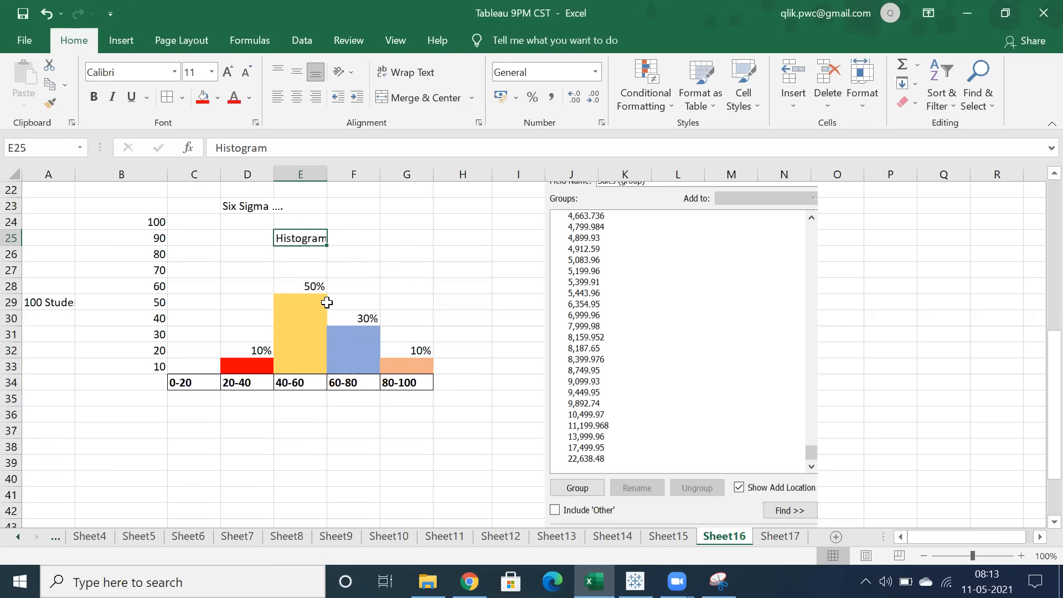
- Review the Parameters and bin notes at the start of Sheet16, and go over the histogram in B23:H35
scroll(327, 305, "up", 3)
scroll(326, 304, "down", 2)
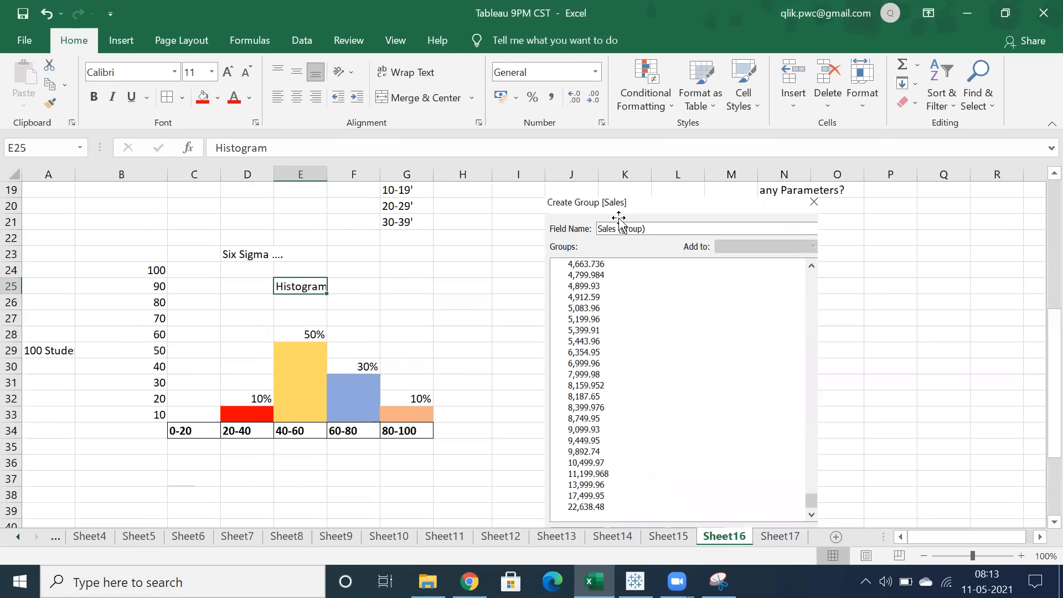
right_click(588, 201)
key("Escape")
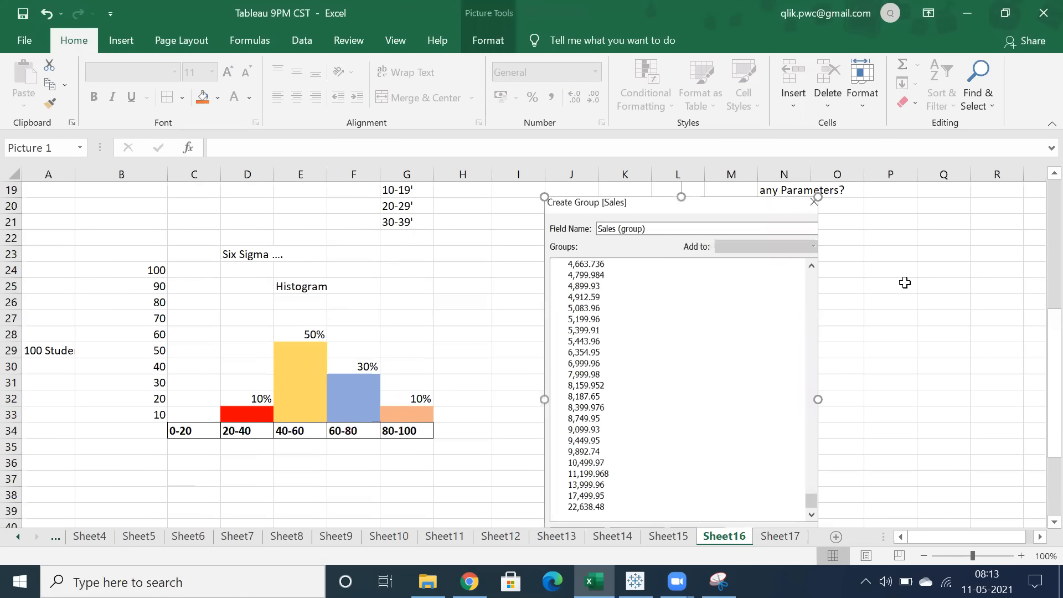
left_click(893, 284)
left_click(474, 297)
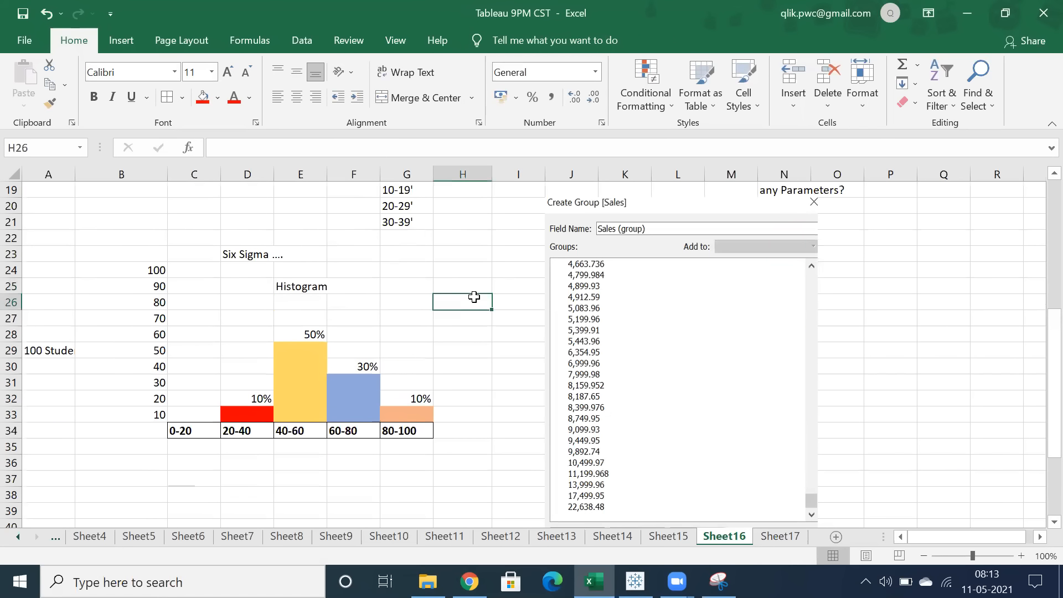
scroll(474, 297, "up", 5)
scroll(474, 298, "up", 1)
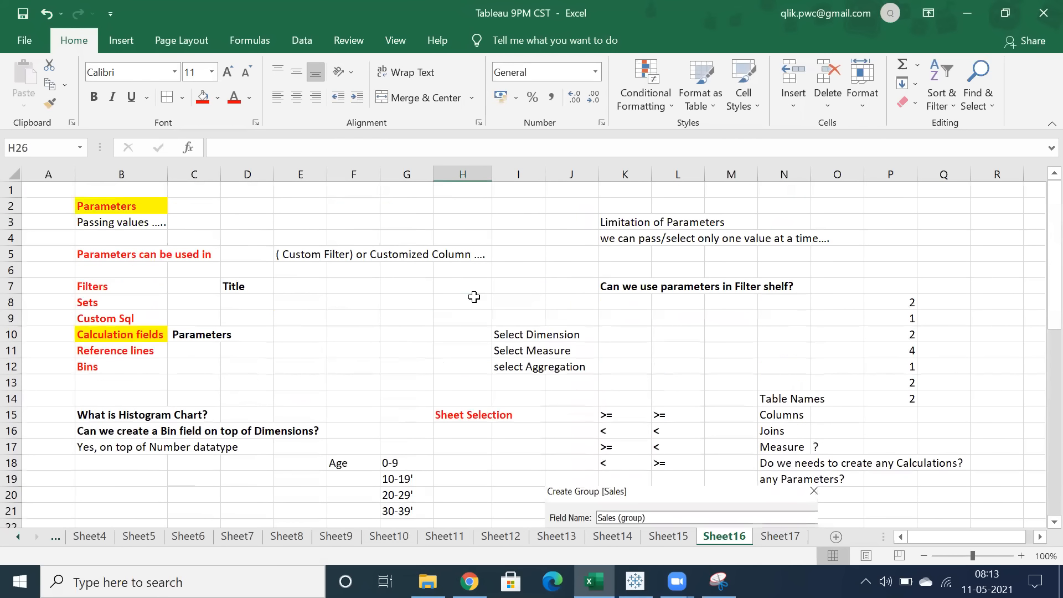
scroll(474, 298, "down", 7)
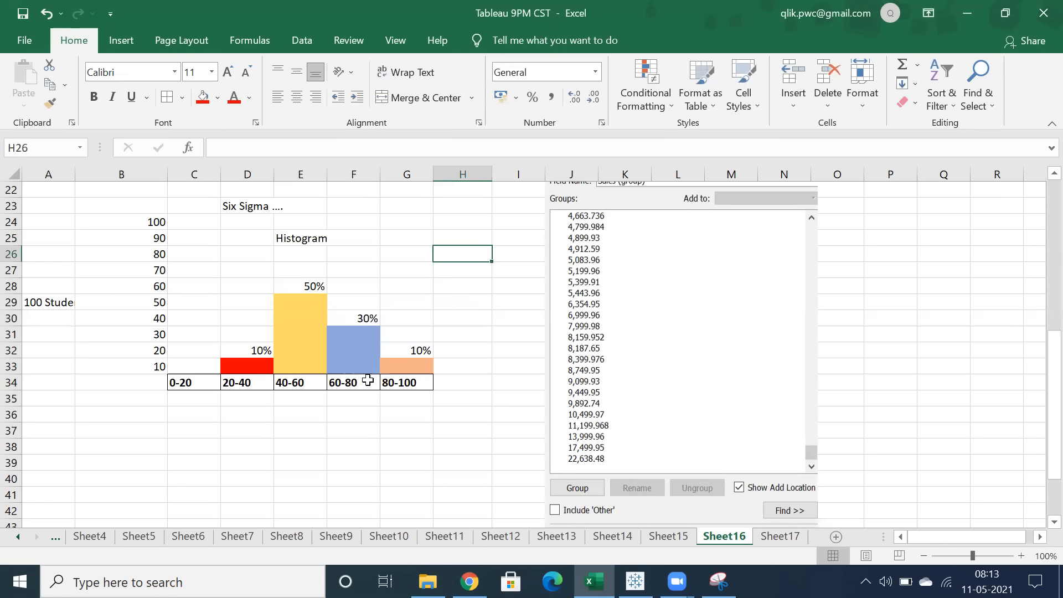
left_click_drag(127, 202, 447, 392)
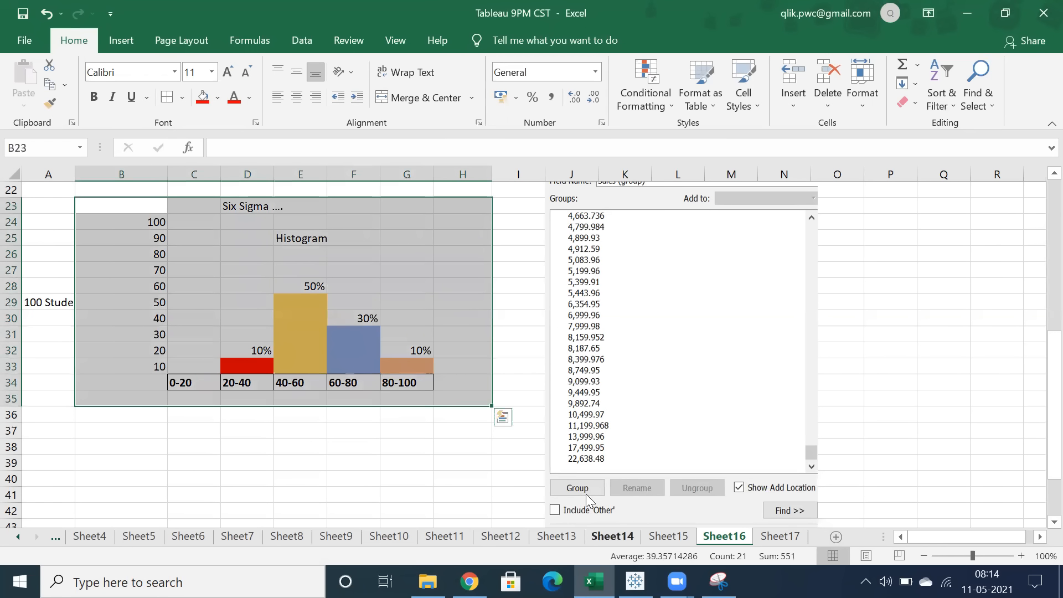
- Switch to Tableau, open the Bins sheet and raise the Sales (bin) Parameter stepwise through 1,500 and 2,000 to 2,500
left_click(635, 581)
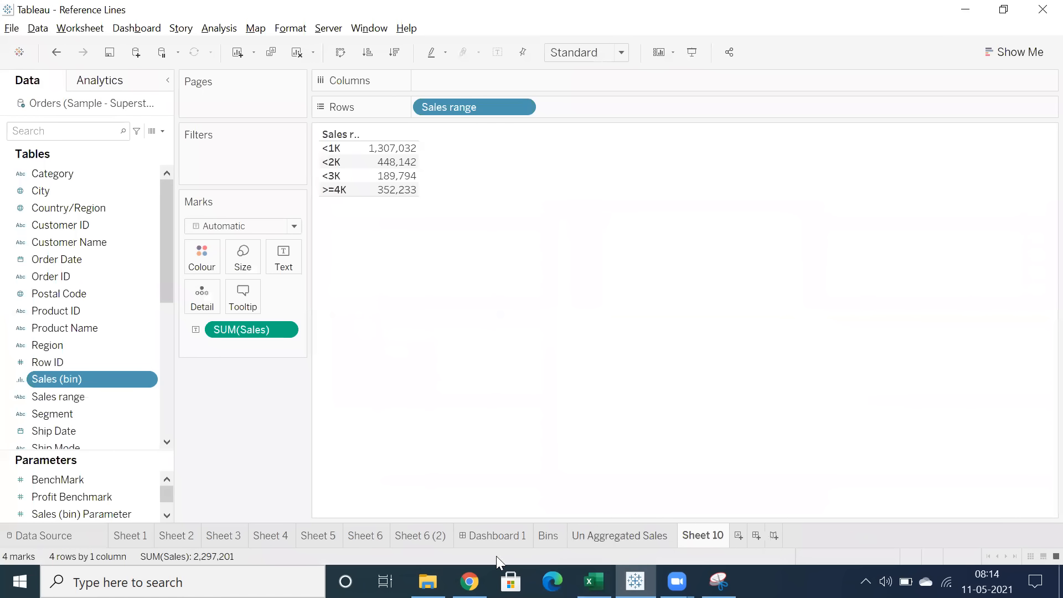
left_click(543, 537)
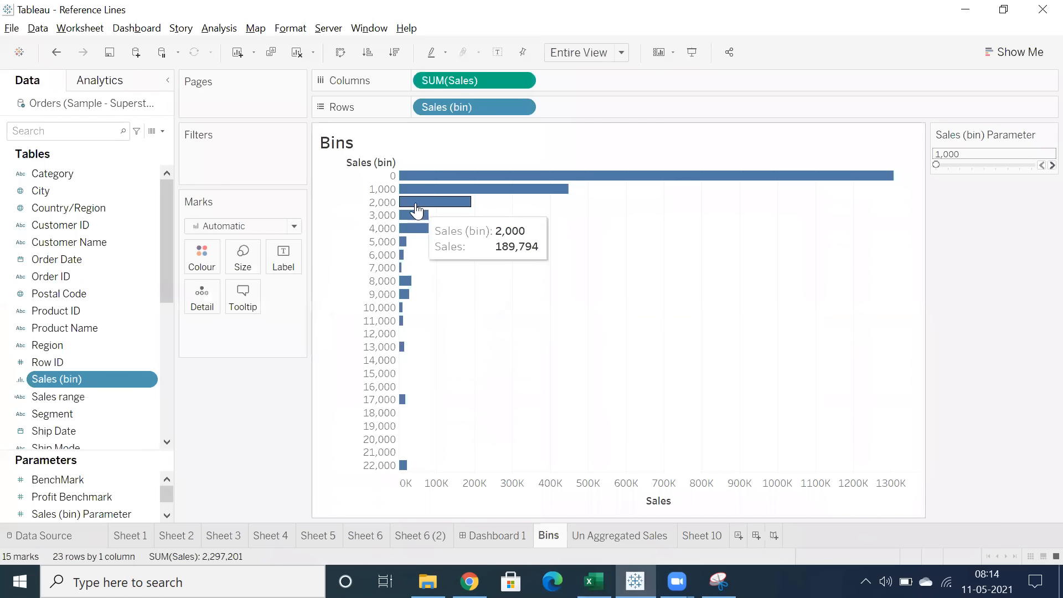
left_click(1051, 165)
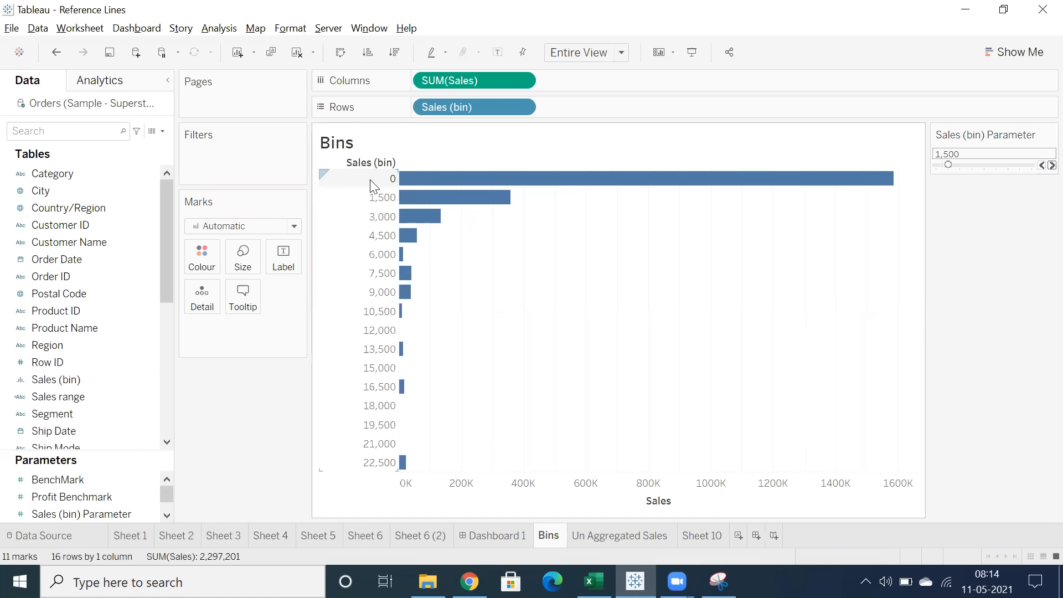
left_click(1051, 165)
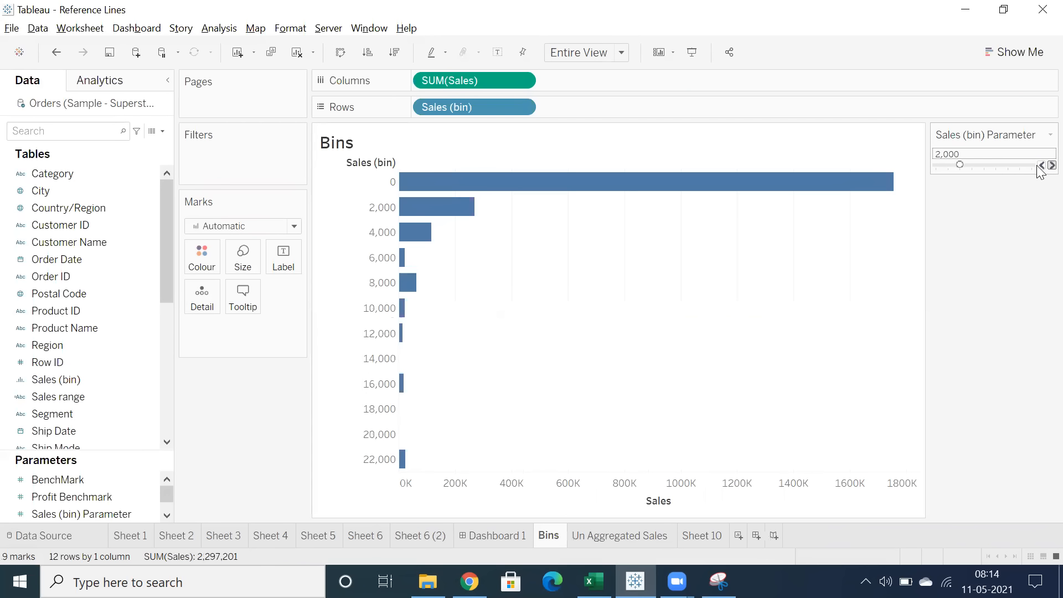
left_click(1051, 165)
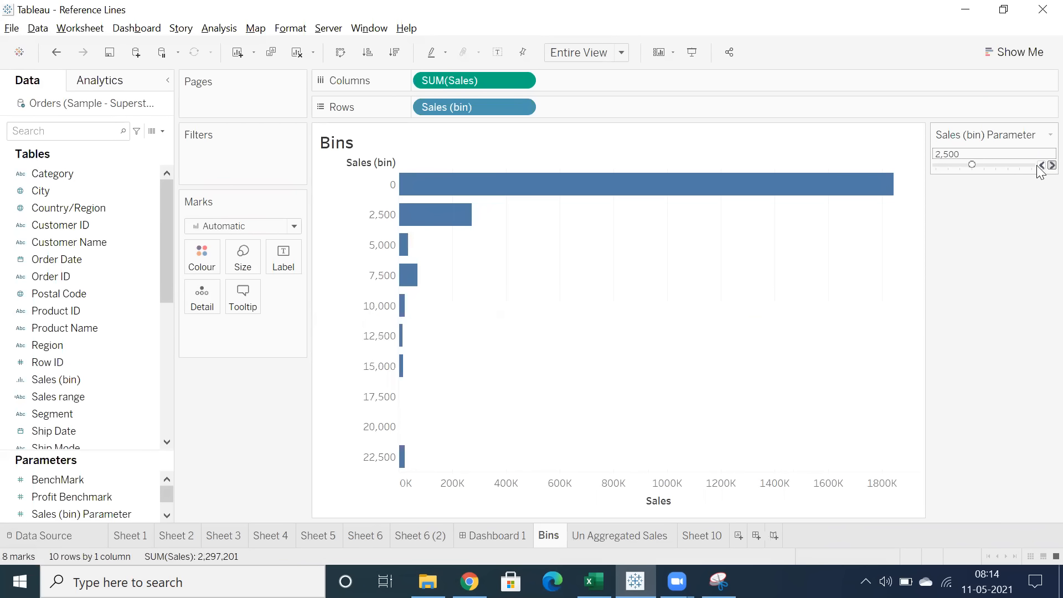
- Open the Sales (bin) Parameter for editing, check its range minimum and step size, and close it without changes
scroll(4, 346, "down", 4)
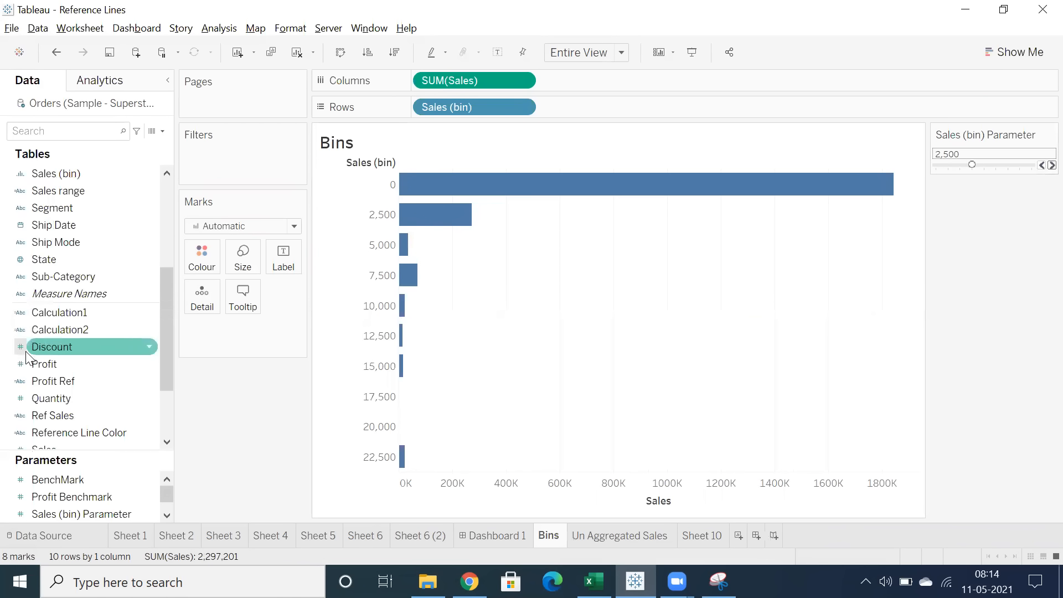
scroll(49, 346, "up", 2)
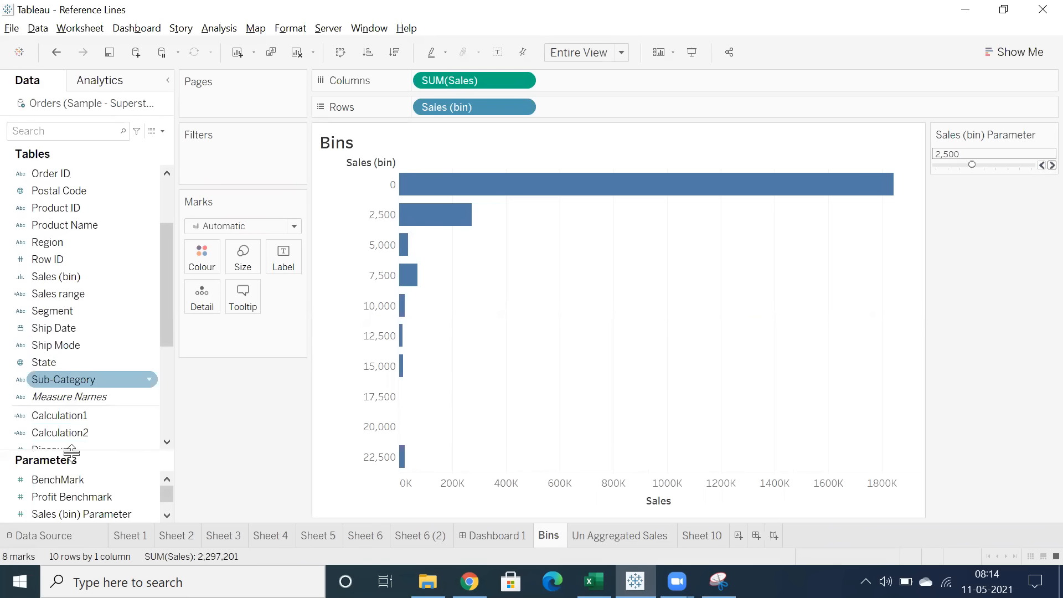
scroll(77, 509, "down", 1)
scroll(87, 495, "up", 1)
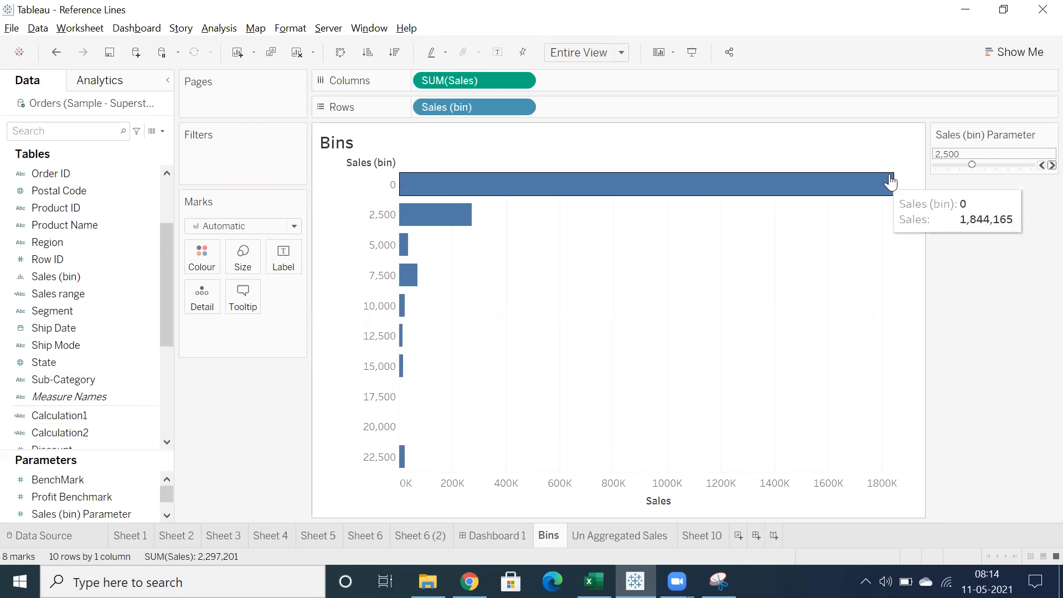
right_click(51, 513)
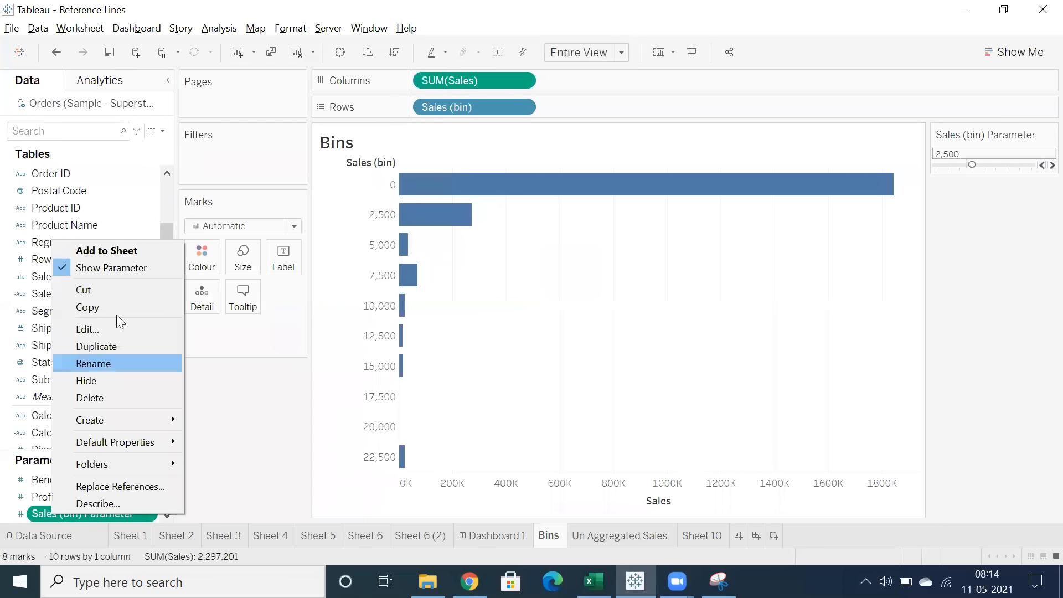
left_click(110, 329)
left_click_drag(498, 286, 403, 273)
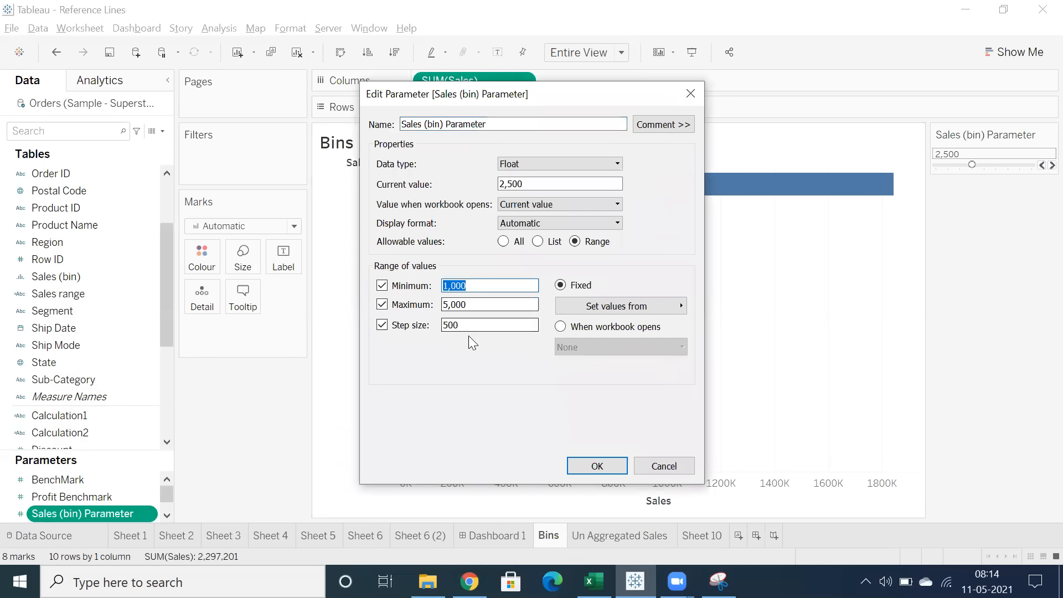
left_click_drag(479, 327, 314, 332)
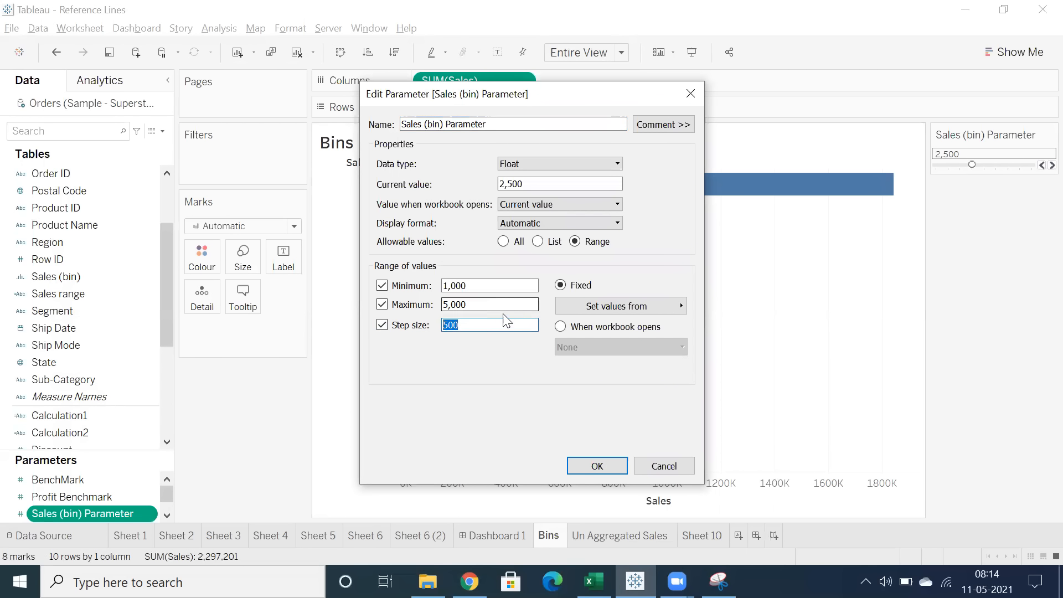
left_click(651, 468)
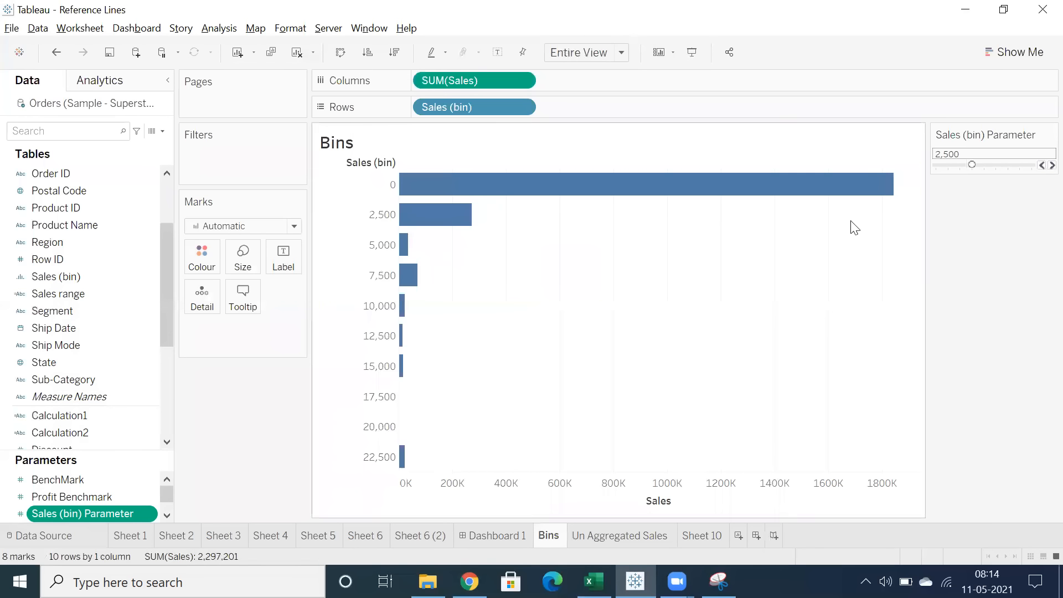
- Lower the Sales (bin) Parameter stepwise to a bin size of 1,500
left_click(1039, 168)
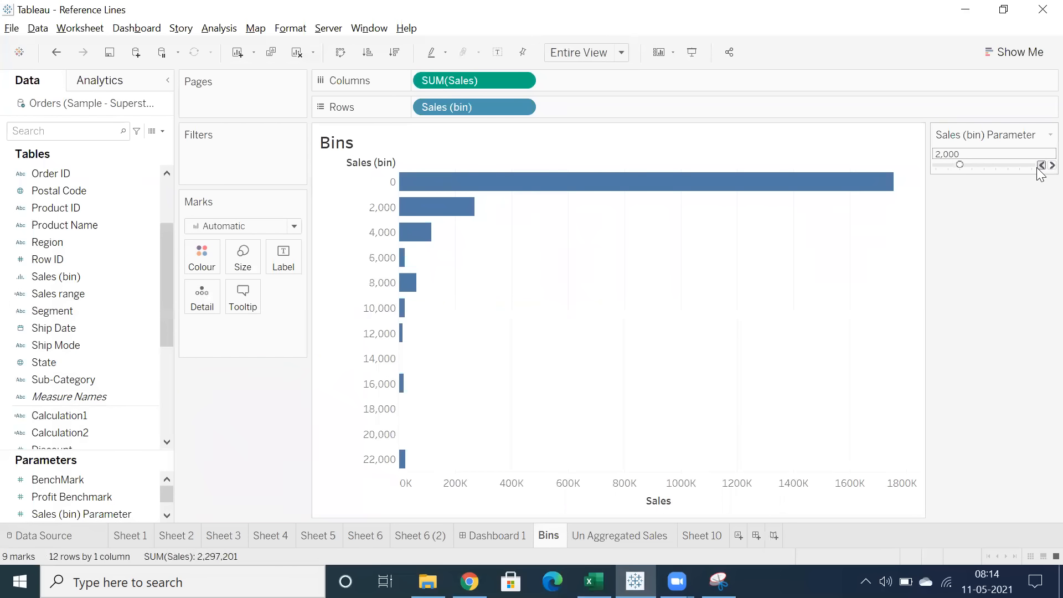
left_click(1040, 165)
left_click(1051, 166)
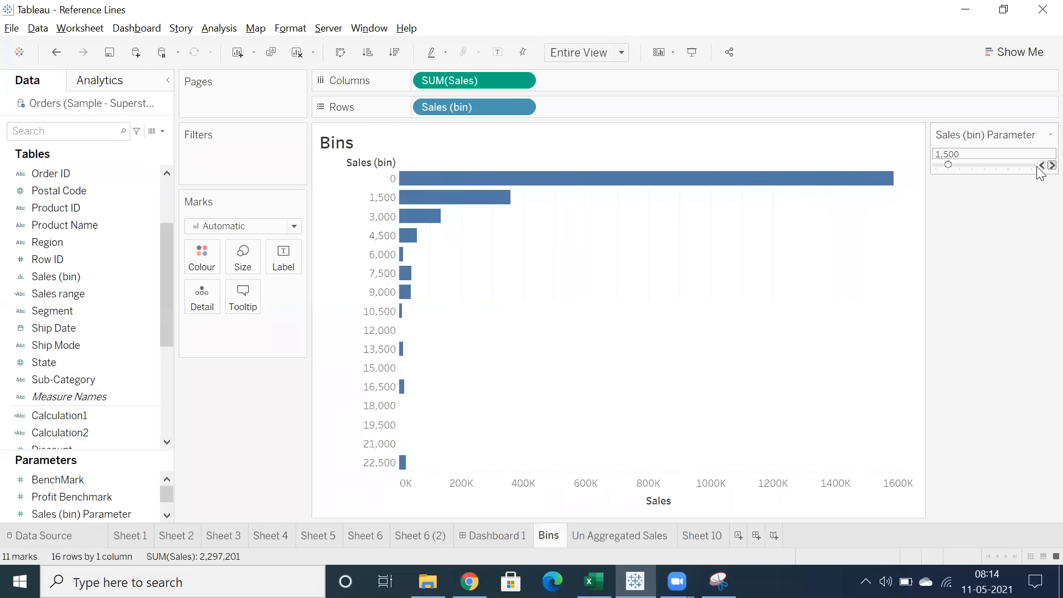
- Raise the Sales (bin) Parameter stepwise to 3,500 and color the bars by Sales (bin)
left_click(1051, 165)
left_click(1050, 166)
left_click(1050, 165)
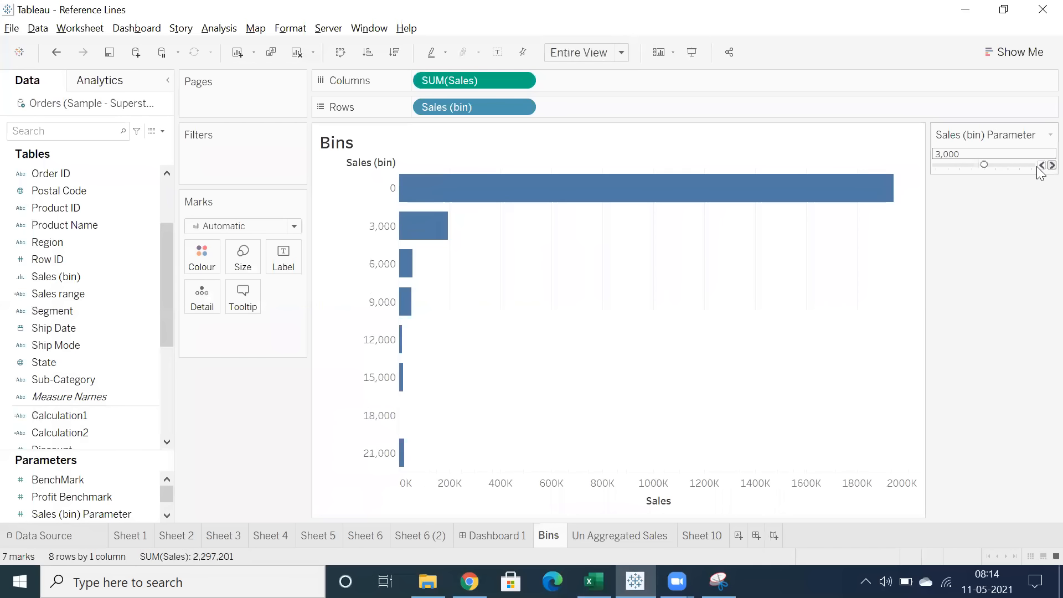
left_click(1051, 165)
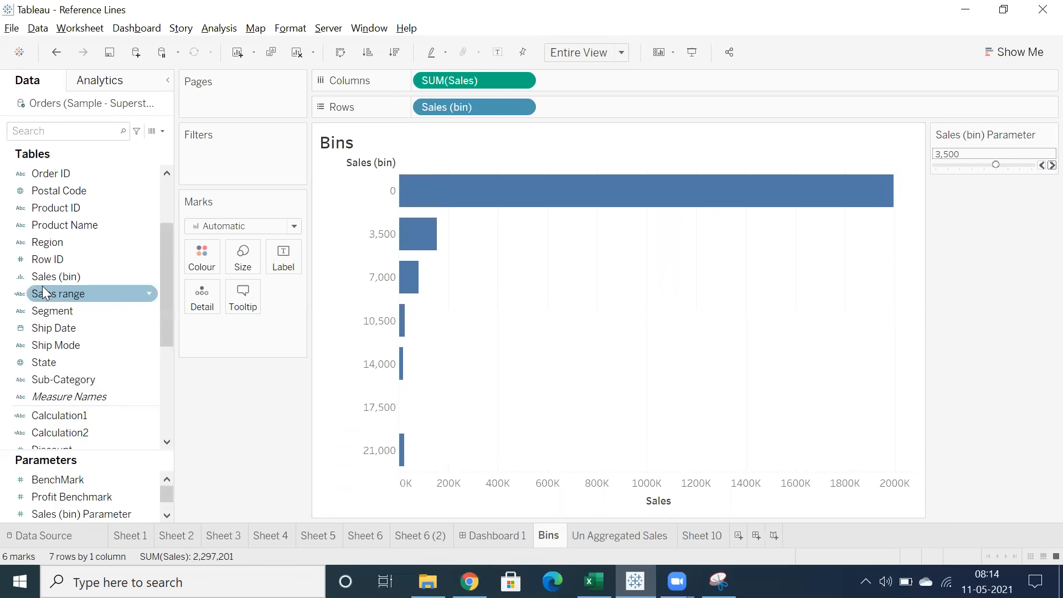
left_click_drag(55, 276, 195, 270)
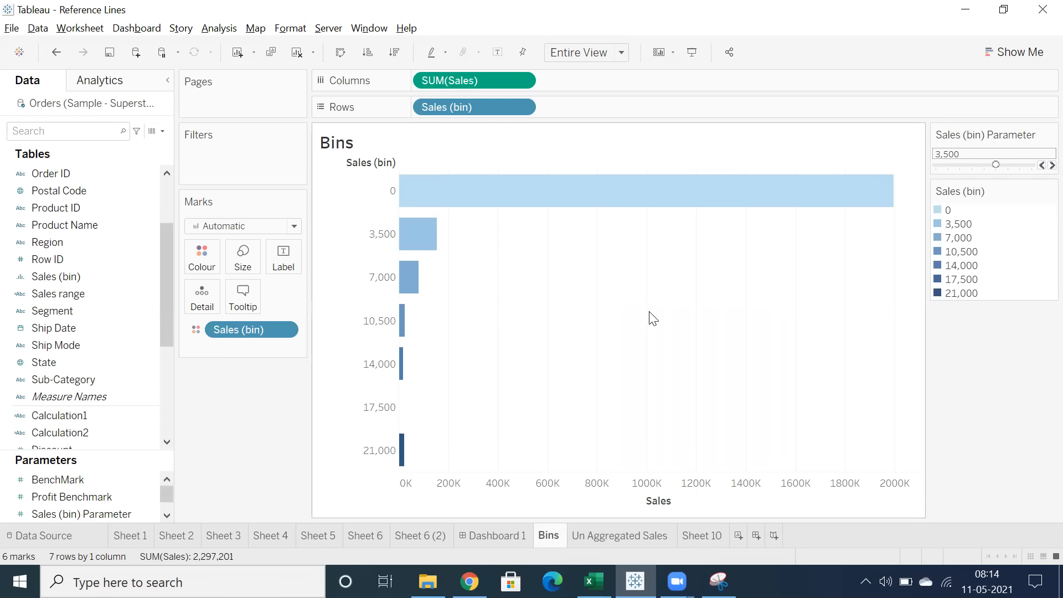
- Switch to Excel and go over the Sheet16 histogram, its mark ranges from 0-20 to 80-100 and its vertical scale
left_click(594, 581)
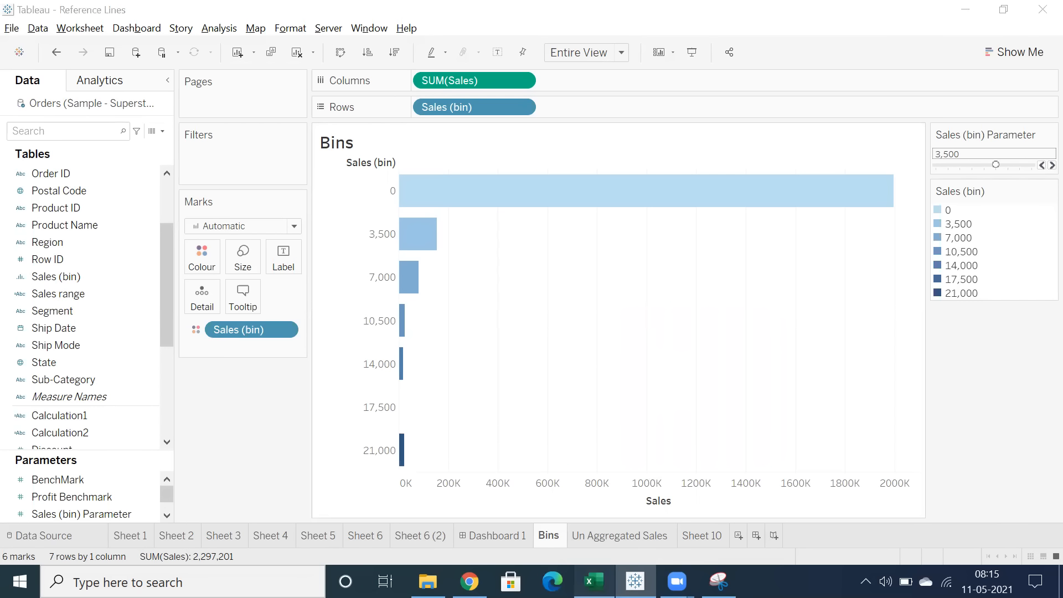
left_click_drag(145, 210, 447, 399)
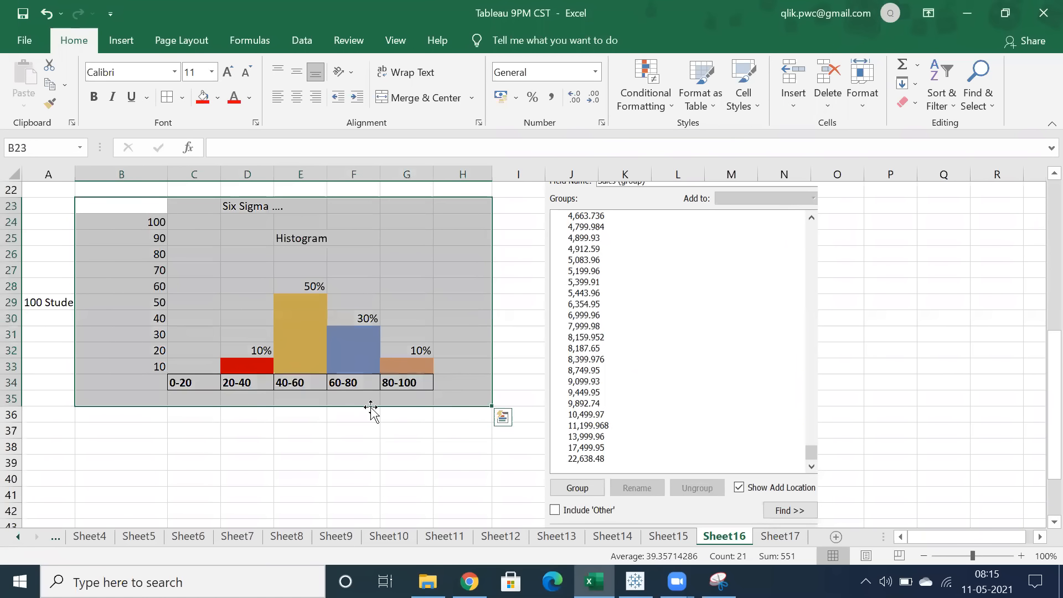
left_click(283, 429)
left_click(186, 381)
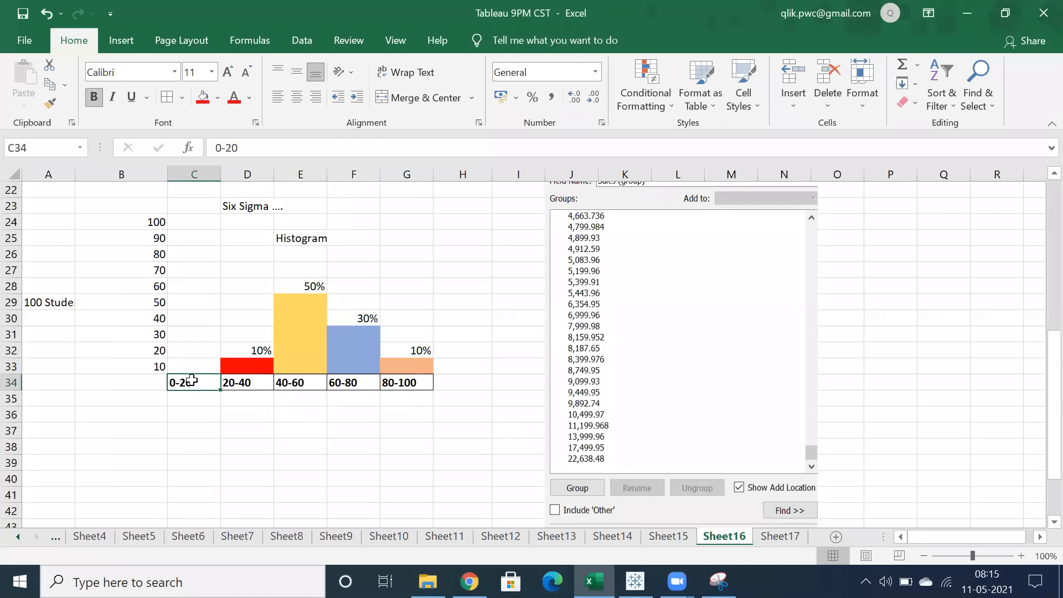
left_click(237, 386)
left_click(285, 383)
left_click(354, 384)
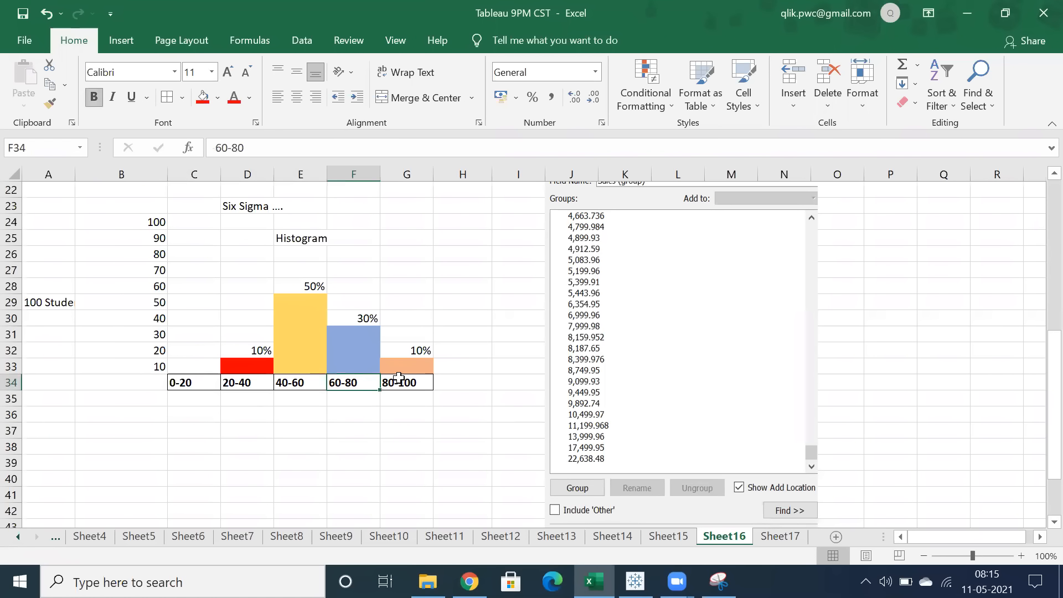
left_click(399, 378)
left_click_drag(160, 353, 161, 219)
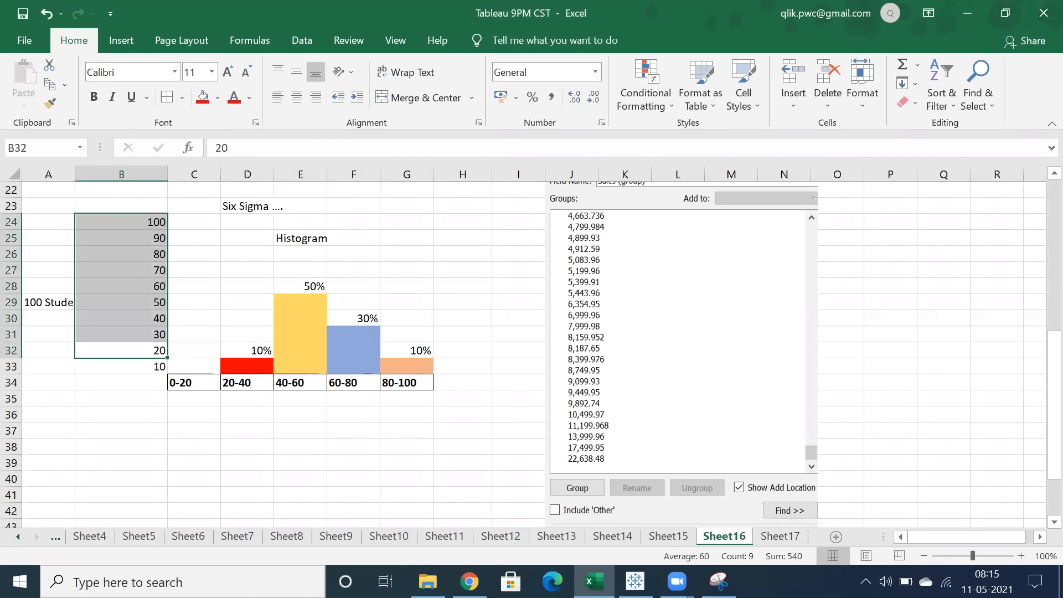
- Switch to Tableau and add a new worksheet after Sheet 10
left_click(635, 581)
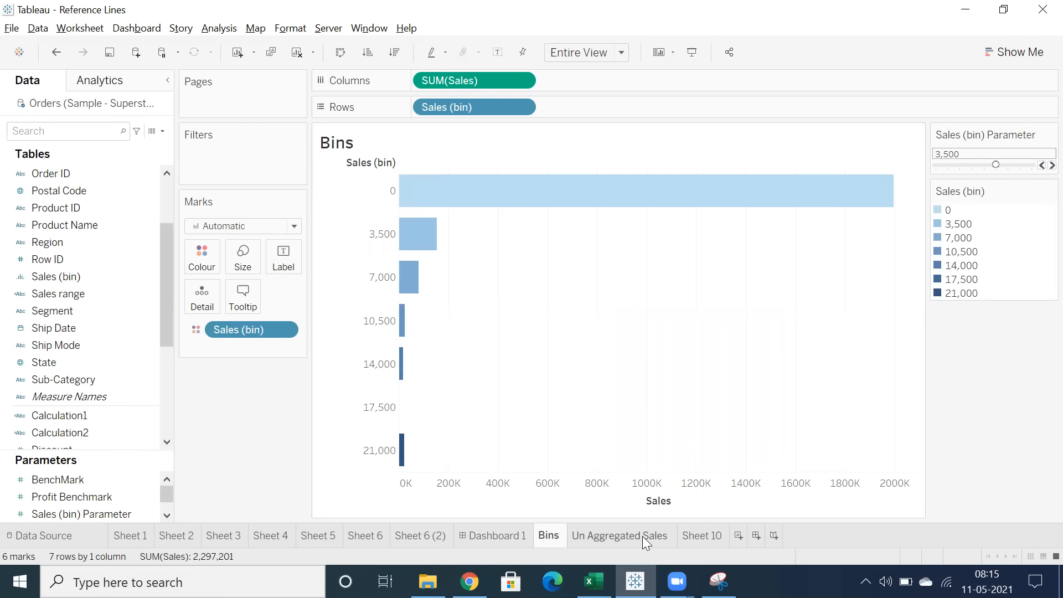
left_click(702, 535)
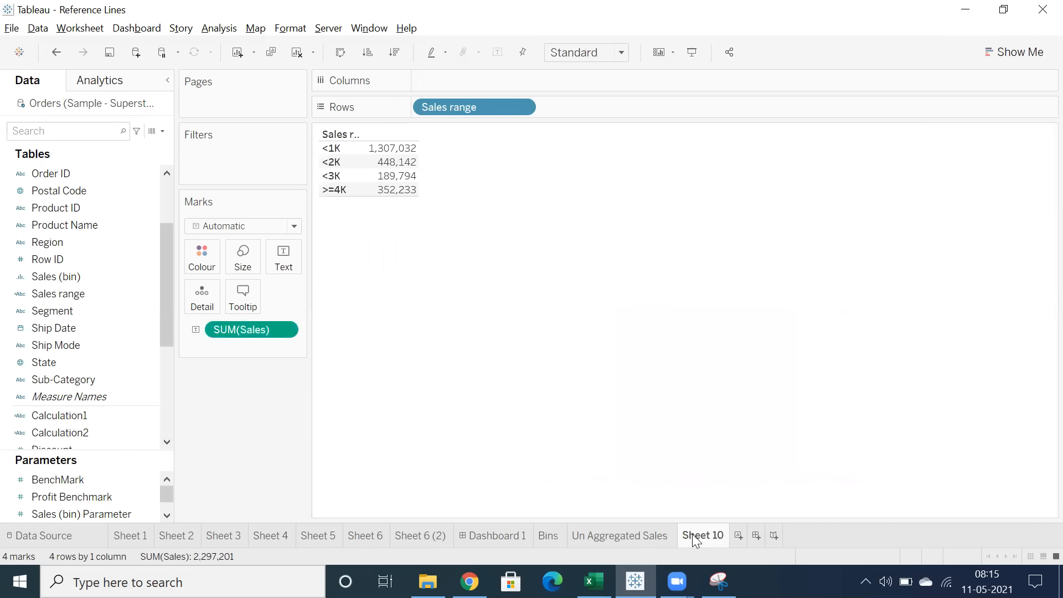
left_click(738, 535)
scroll(39, 396, "down", 3)
left_click(36, 398)
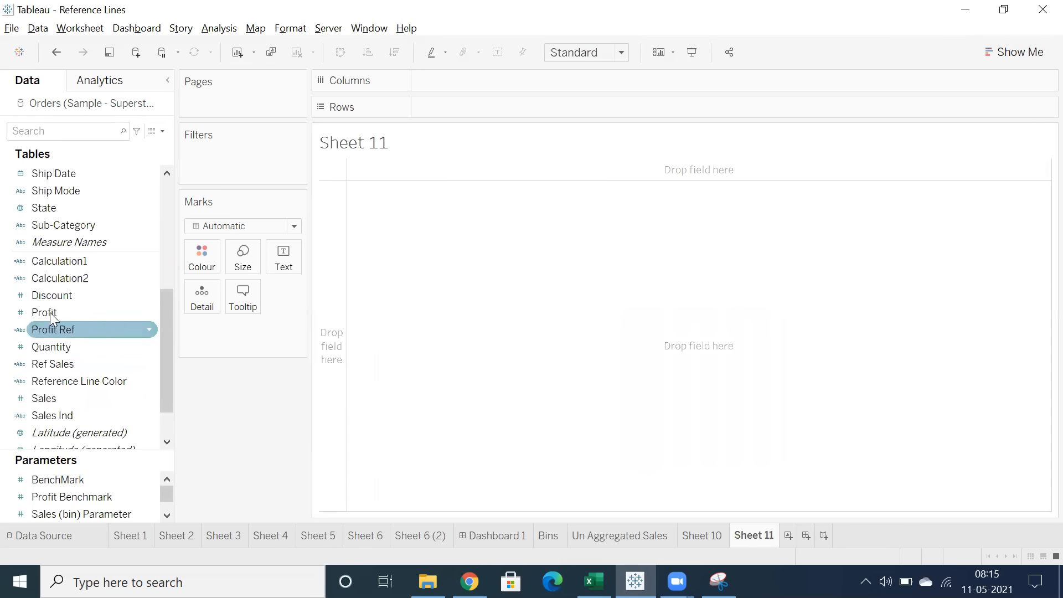
- Look through the Un Aggregated Sales, Bins and Sheet 10 worksheets, and return to Sheet 11
left_click(604, 535)
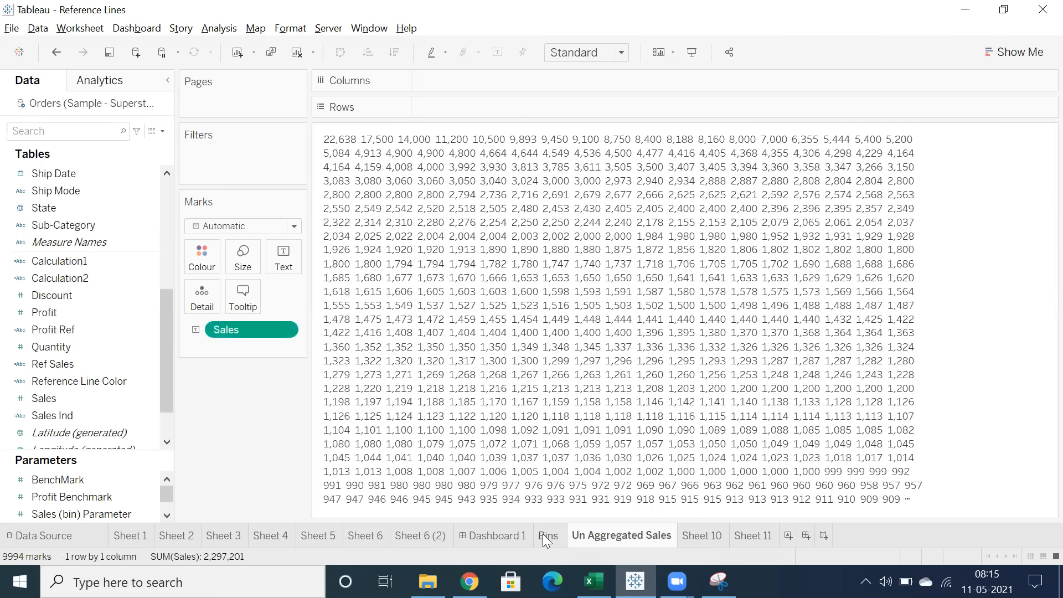
left_click(543, 535)
left_click(514, 535)
left_click(701, 536)
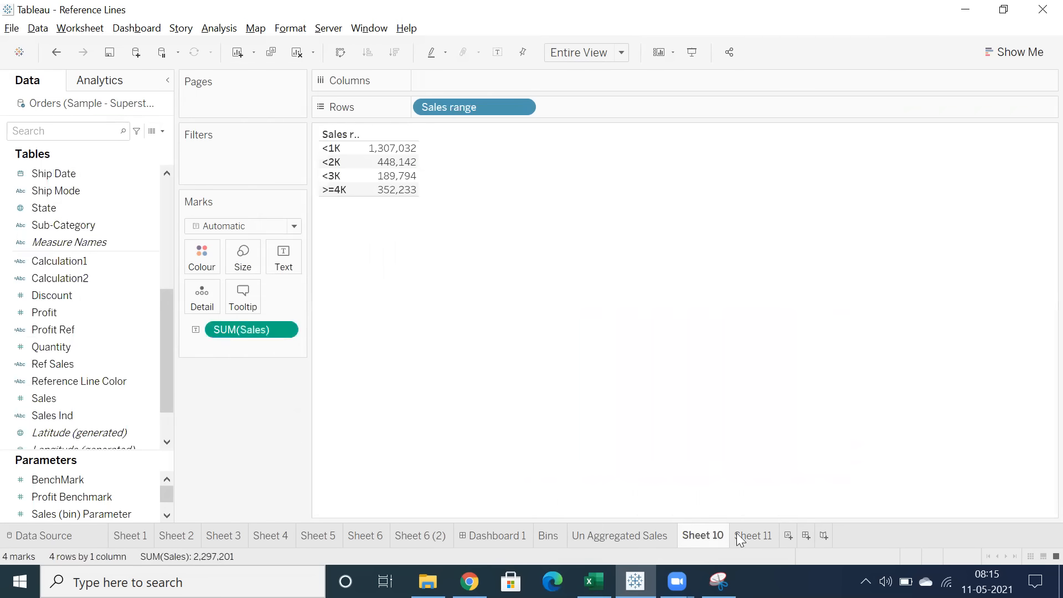
left_click(737, 534)
- Build a histogram of the Profit measure on Sheet 11, using the suggested chart types
scroll(109, 342, "up", 3)
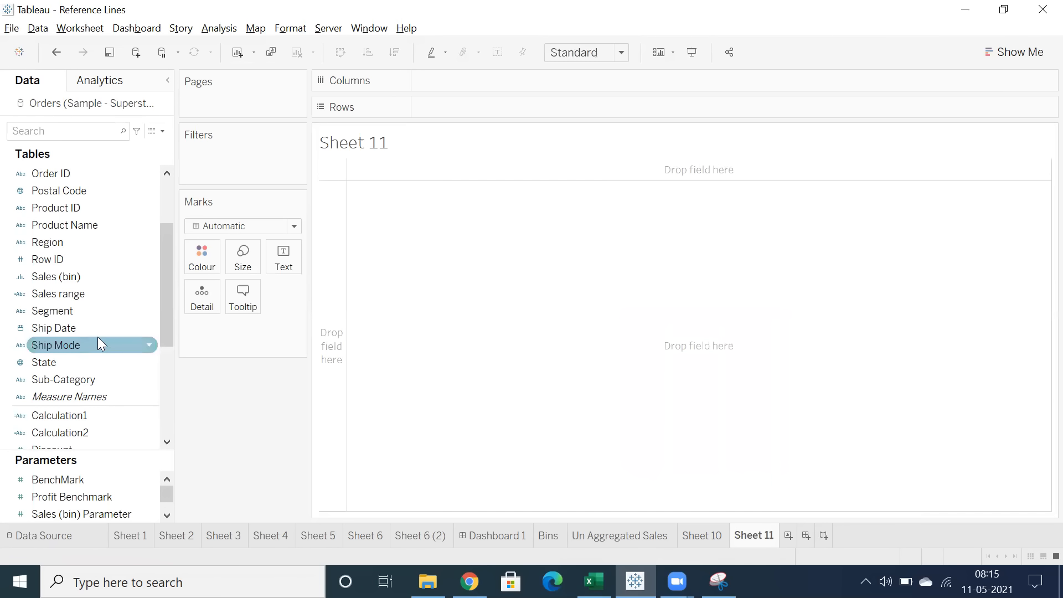
scroll(78, 302, "up", 2)
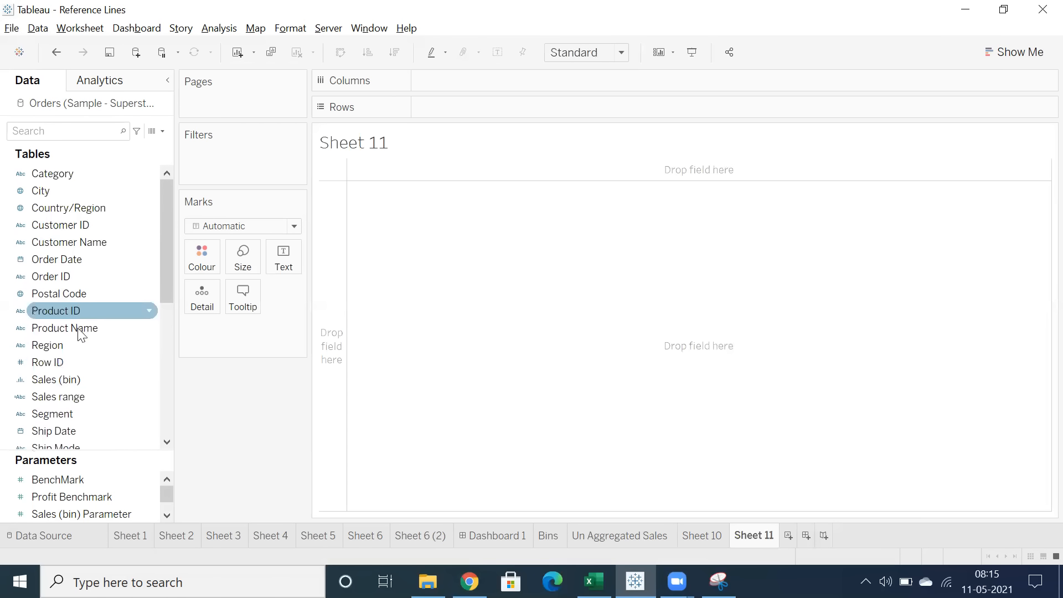
scroll(75, 364, "down", 5)
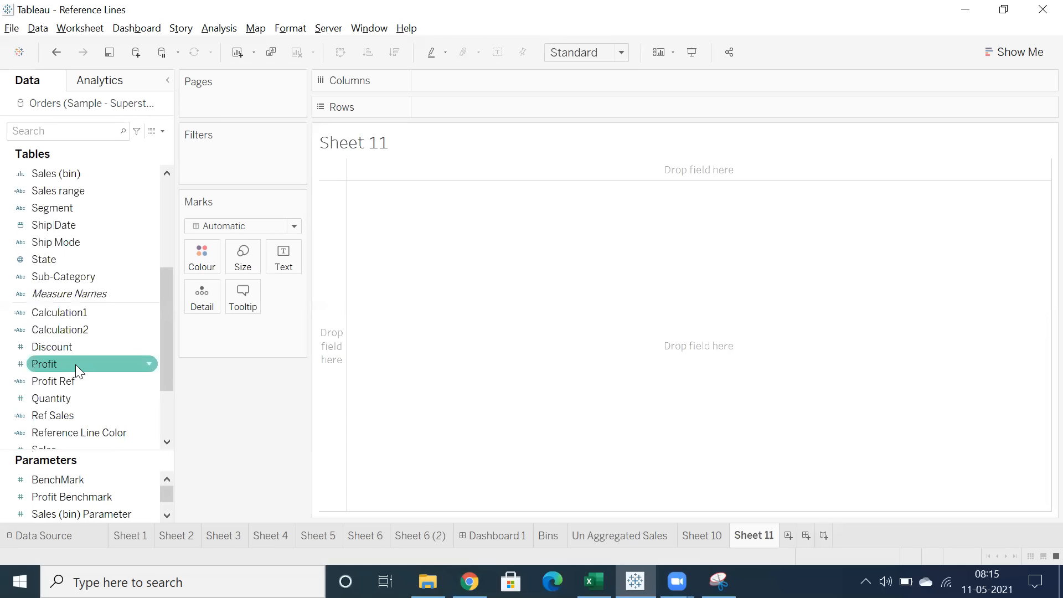
left_click(63, 311)
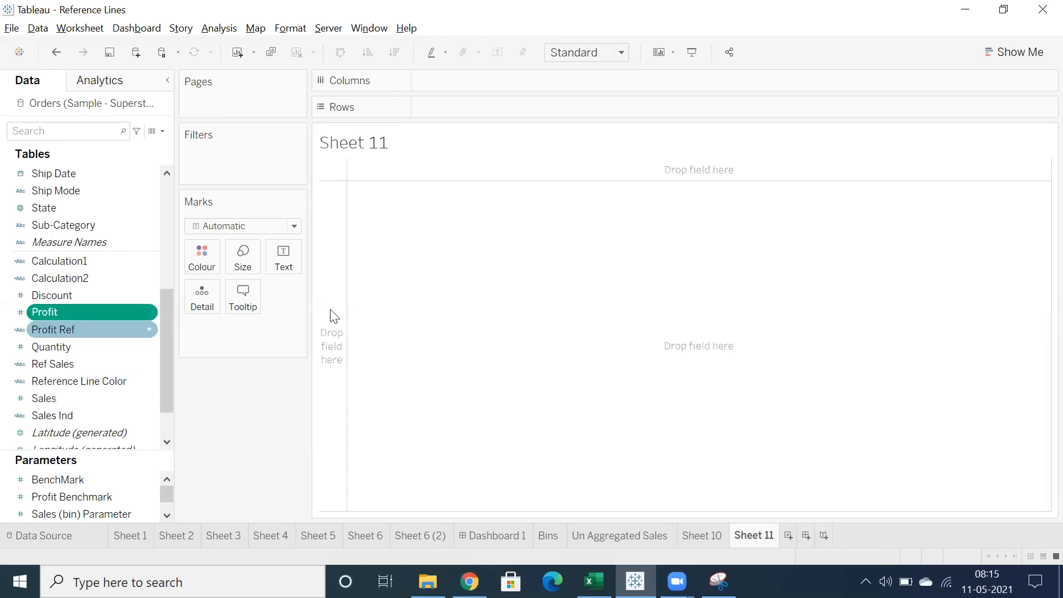
left_click(1016, 51)
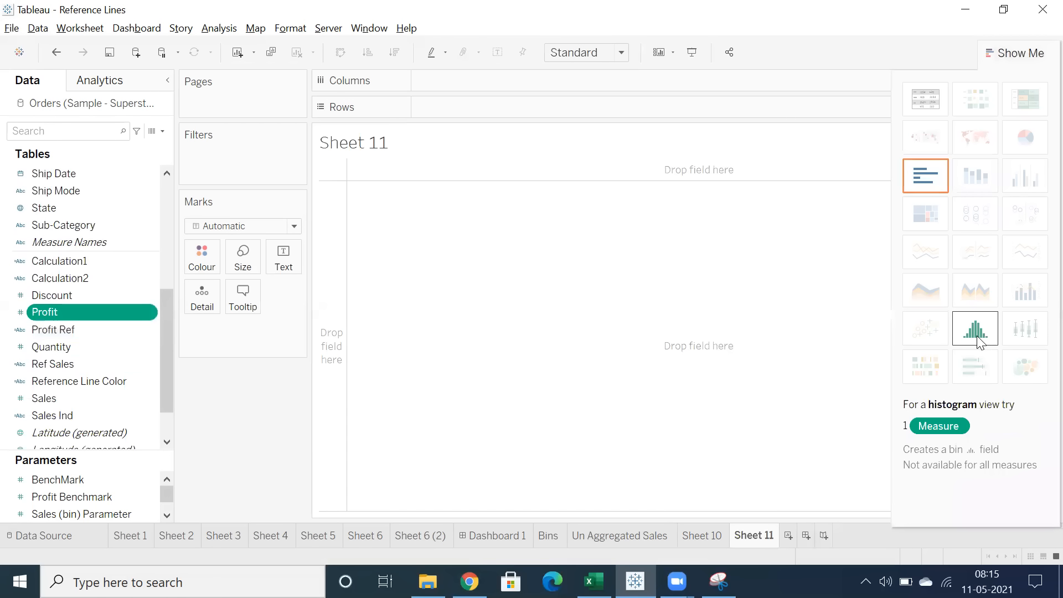
left_click(977, 336)
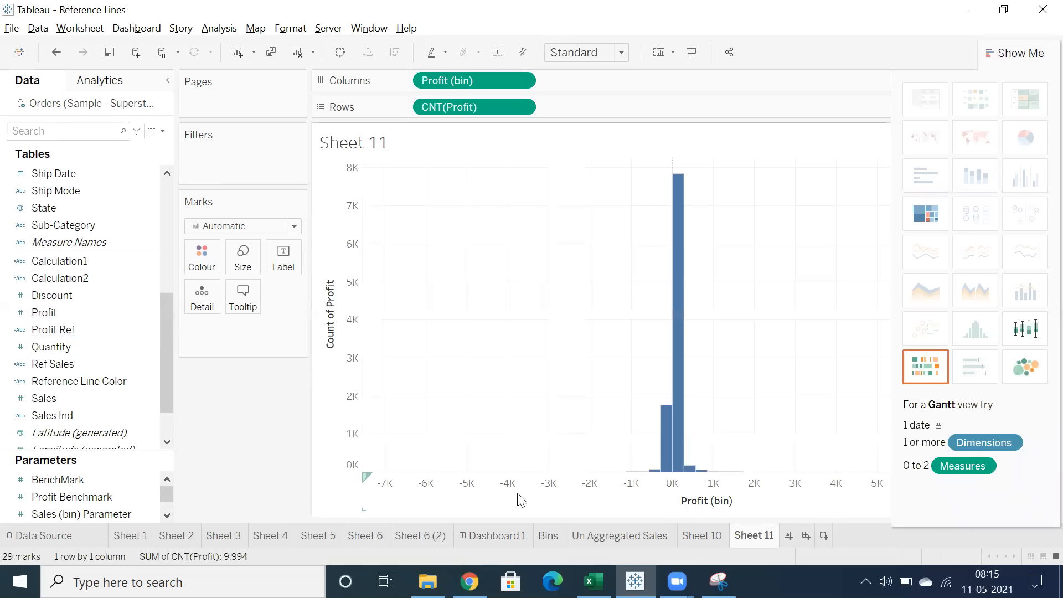
left_click(536, 480)
left_click(993, 51)
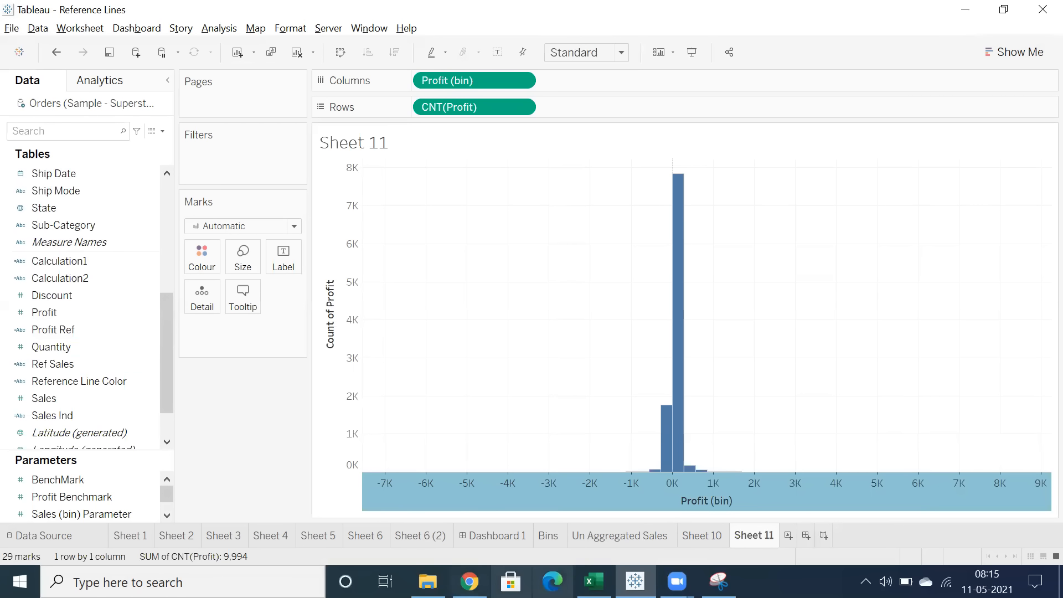
- Switch to Excel and compare with the marks histogram in C24:G34, including its vertical scale and range labels
left_click(593, 581)
mouse_move(147, 361)
left_mouse_down()
mouse_move(139, 238)
mouse_move(136, 363)
left_mouse_up()
left_click(141, 232)
left_click_drag(196, 379, 416, 382)
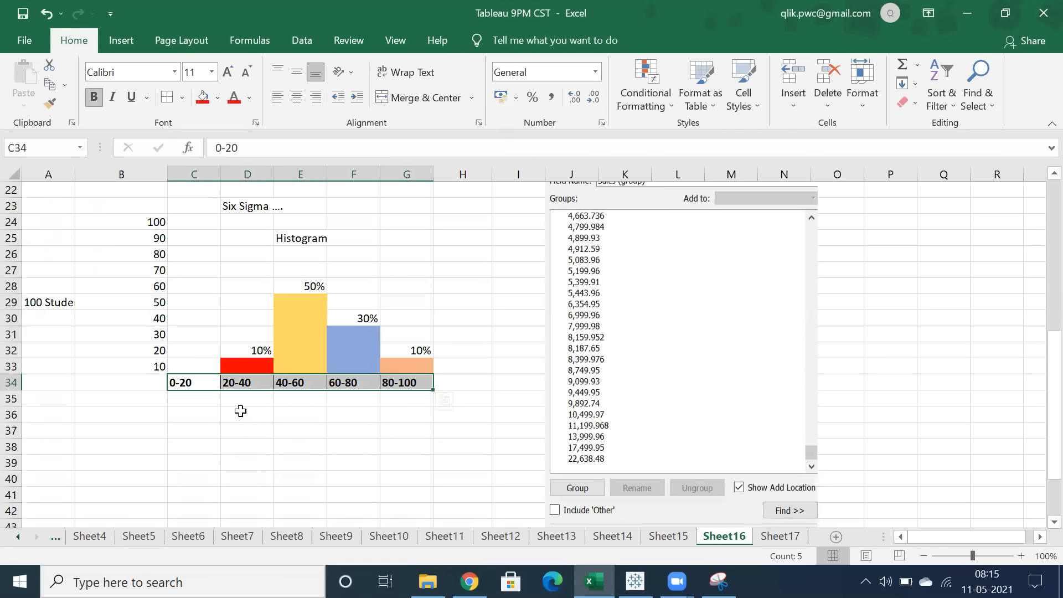
left_click_drag(175, 228, 421, 386)
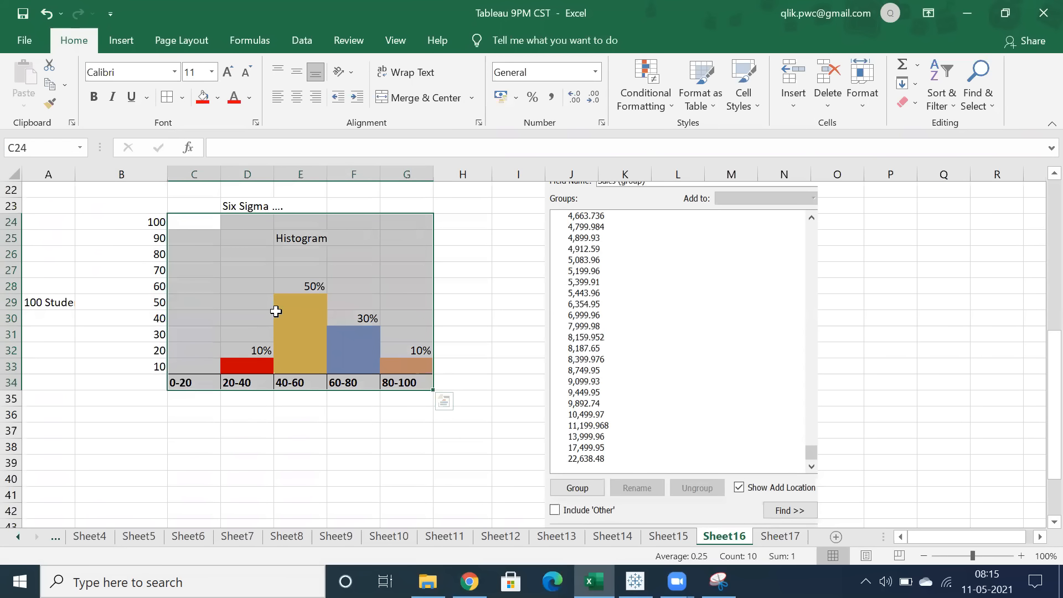
left_click(438, 317)
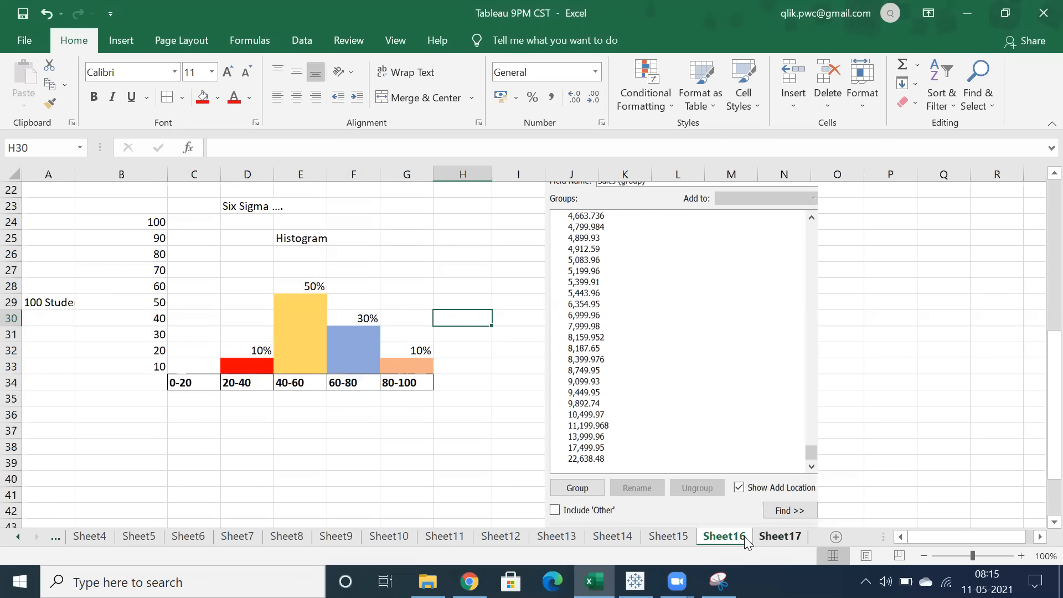
- Review the Sheet16 notes on bins over number fields and on where parameters can be used, from Filters to Bins
scroll(413, 463, "up", 4)
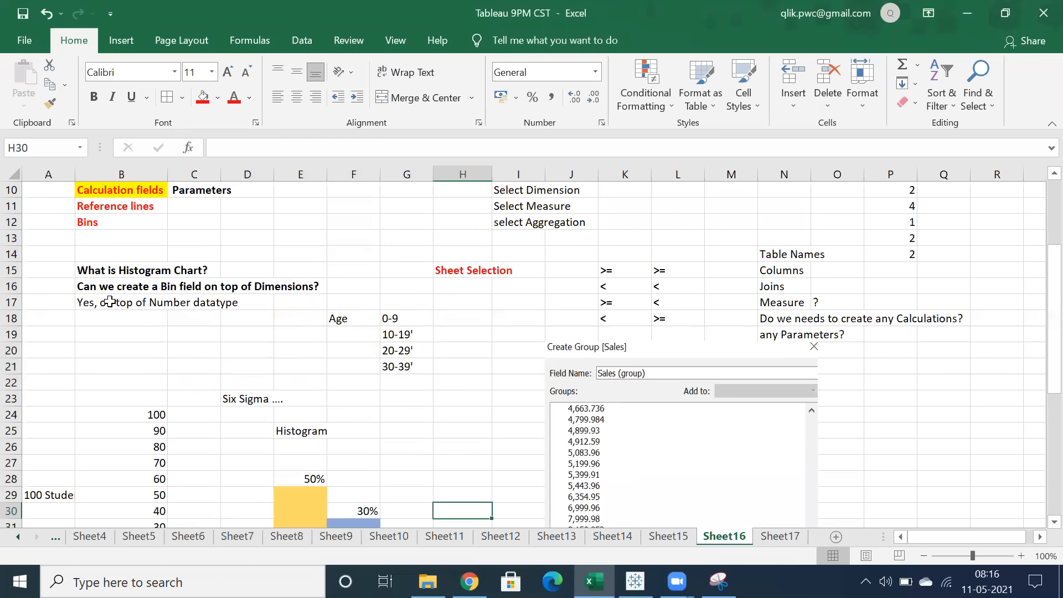
left_click(106, 300)
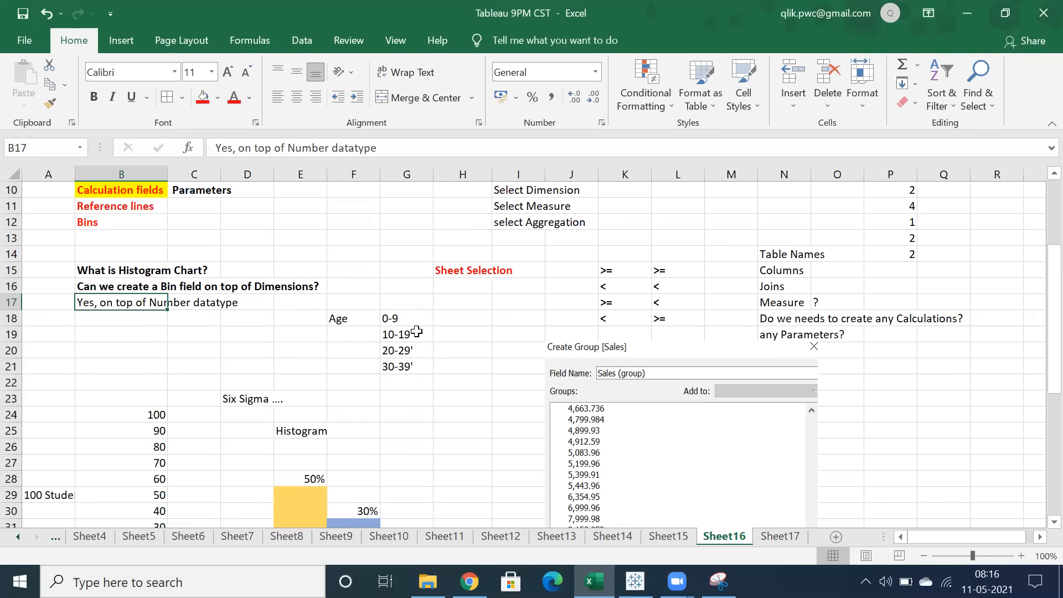
scroll(416, 331, "up", 3)
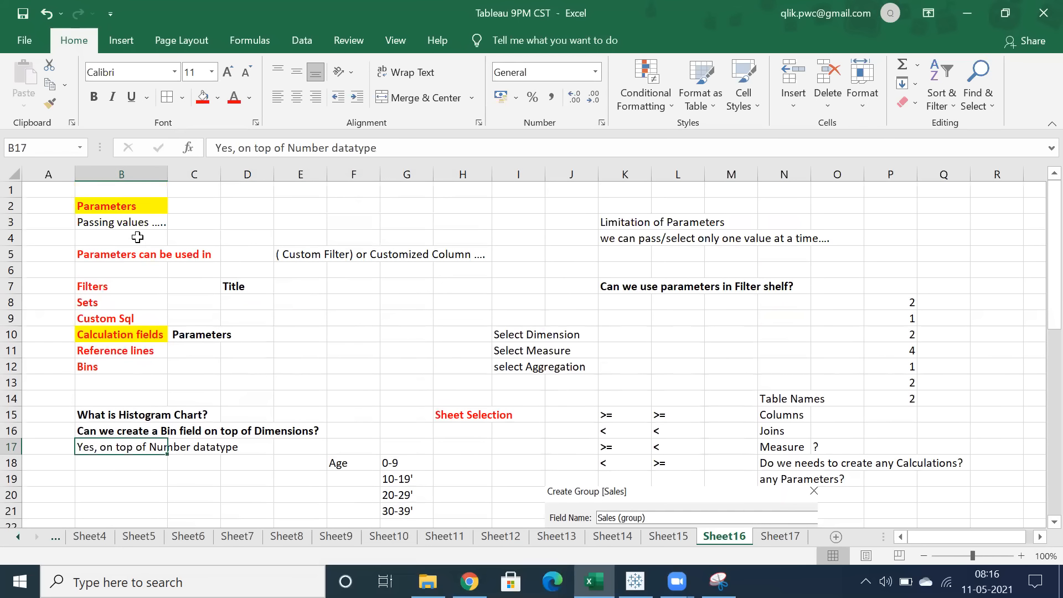
scroll(587, 350, "down", 2)
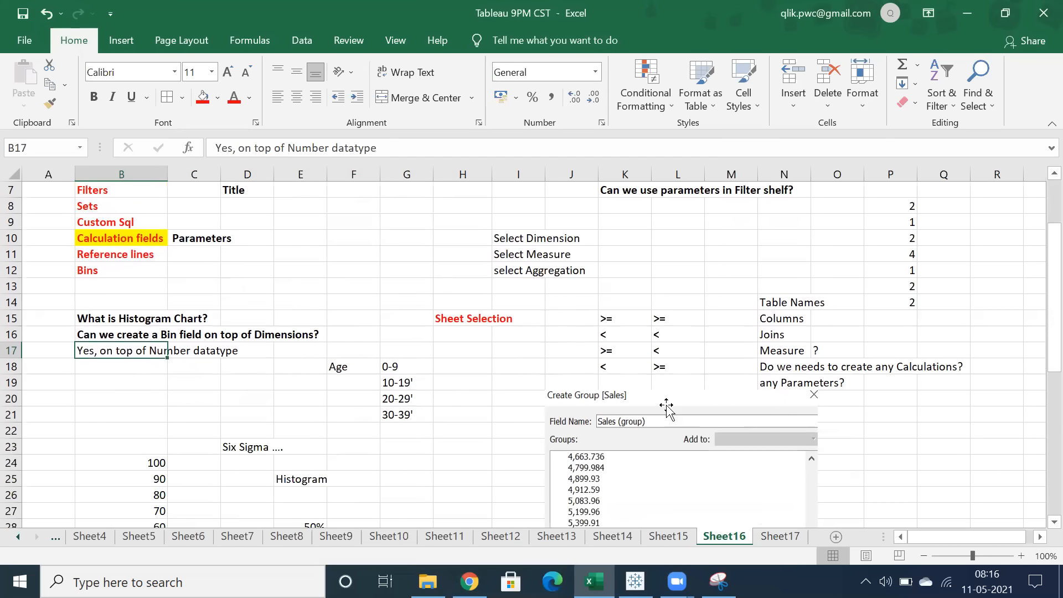
scroll(667, 403, "down", 1)
left_click(777, 537)
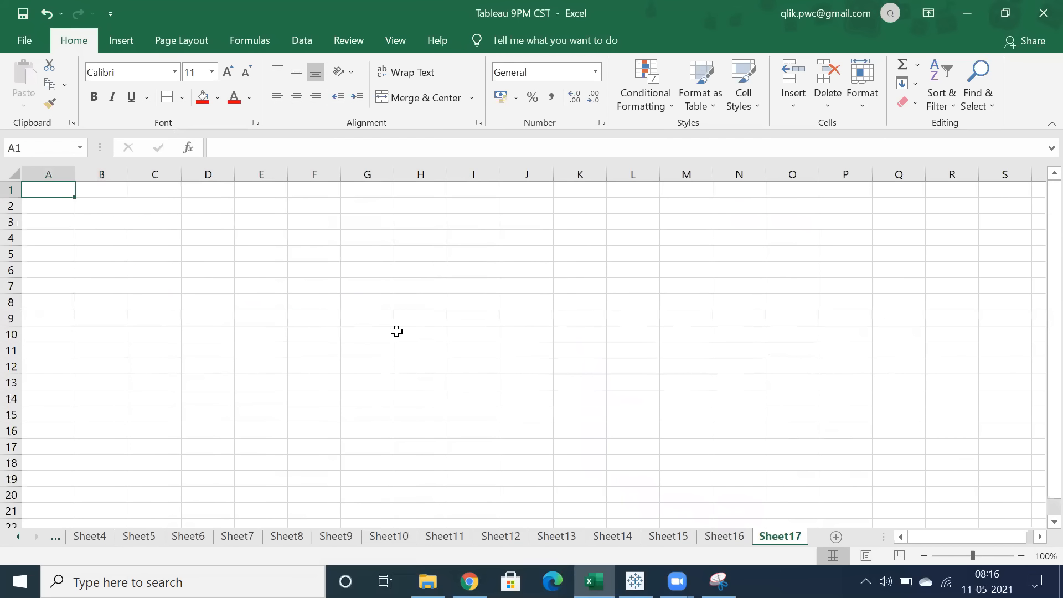
left_click(725, 536)
scroll(106, 399, "up", 3)
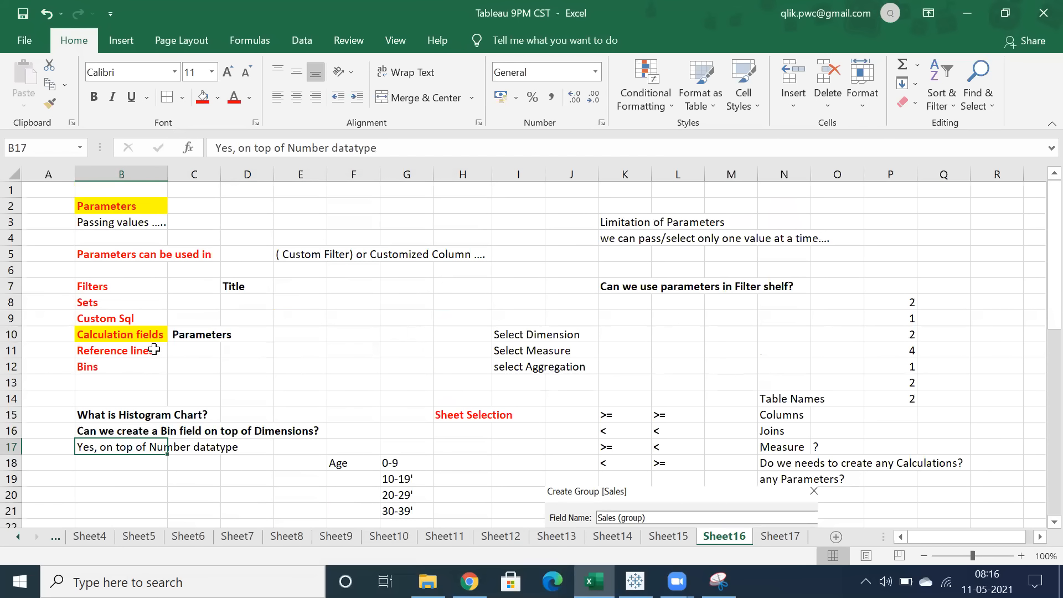
left_click(128, 285)
left_click(128, 369)
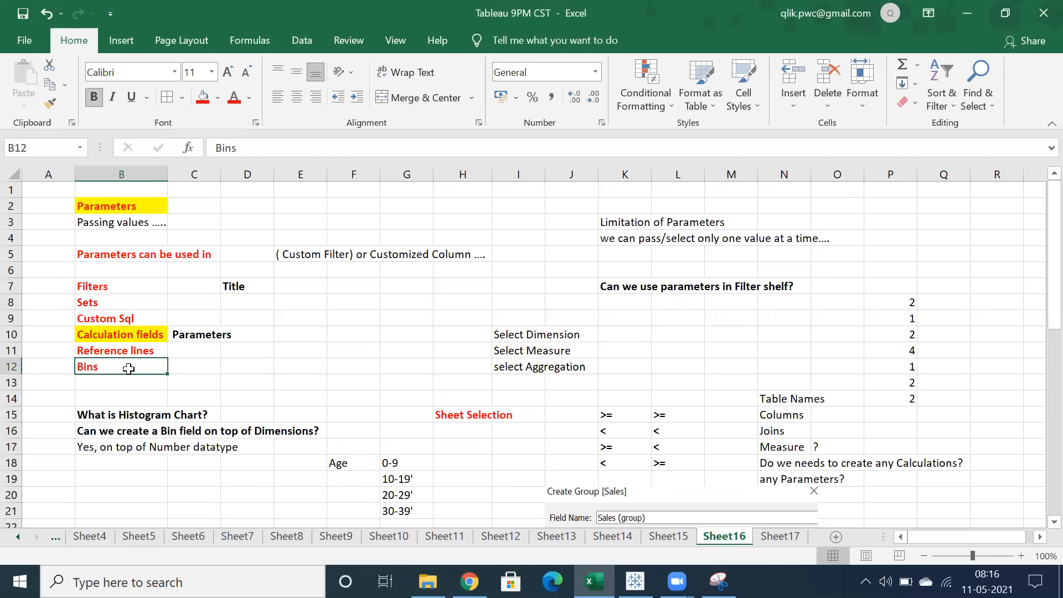
- Enter the heading "Discrete and Continuous" in cell B2 of Sheet17 and make it bold
left_click(781, 537)
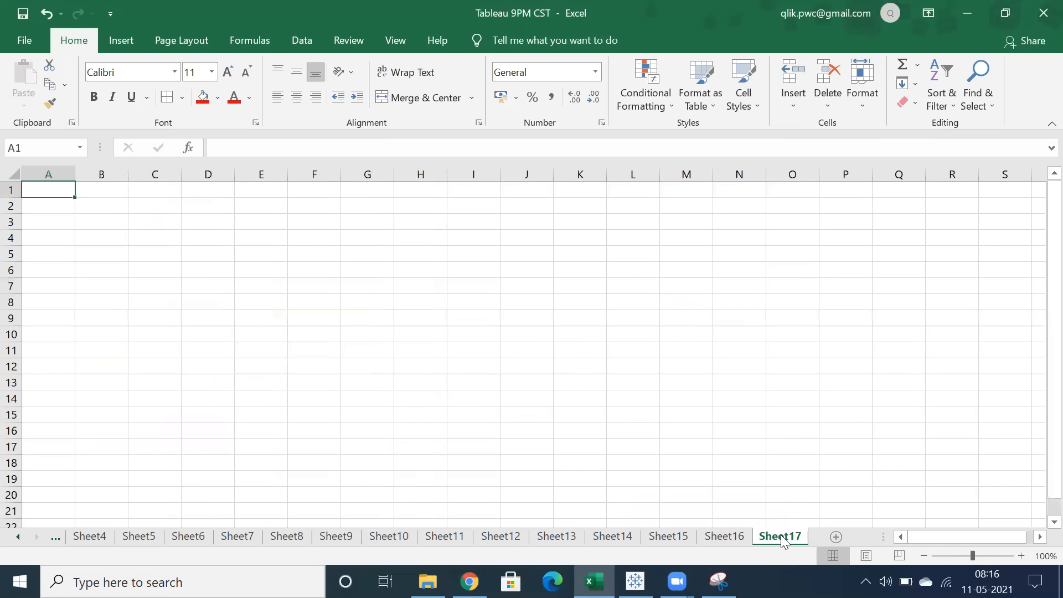
left_click(87, 209)
type("D")
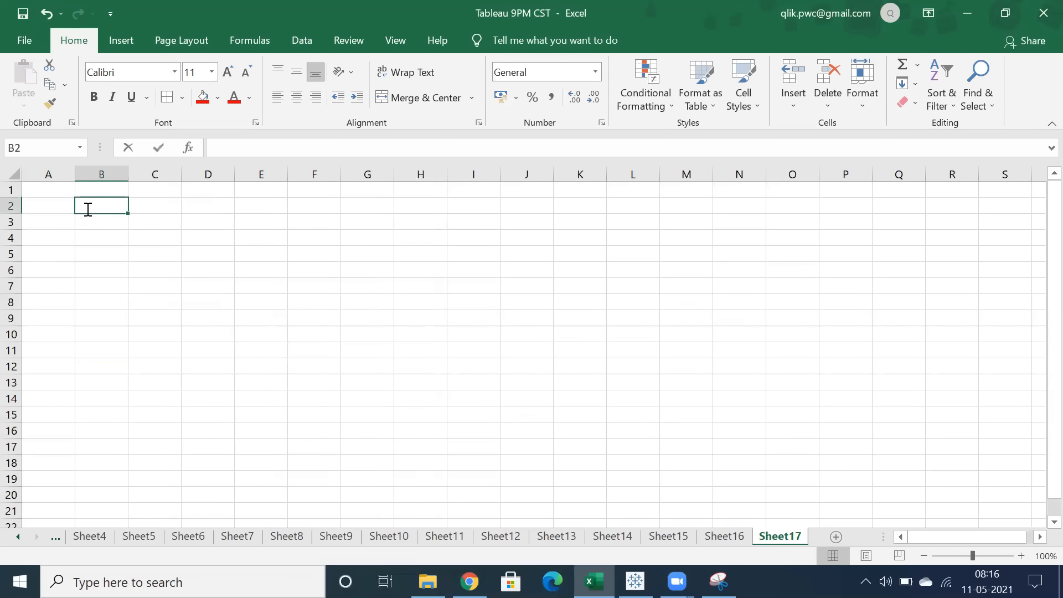
type("iscrete and Continuous")
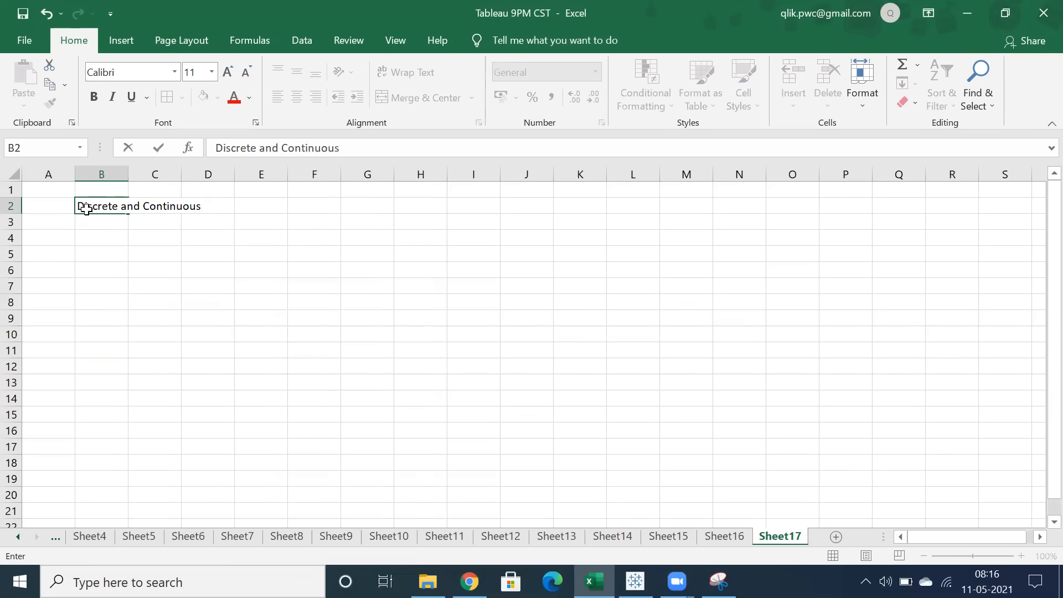
key("Return")
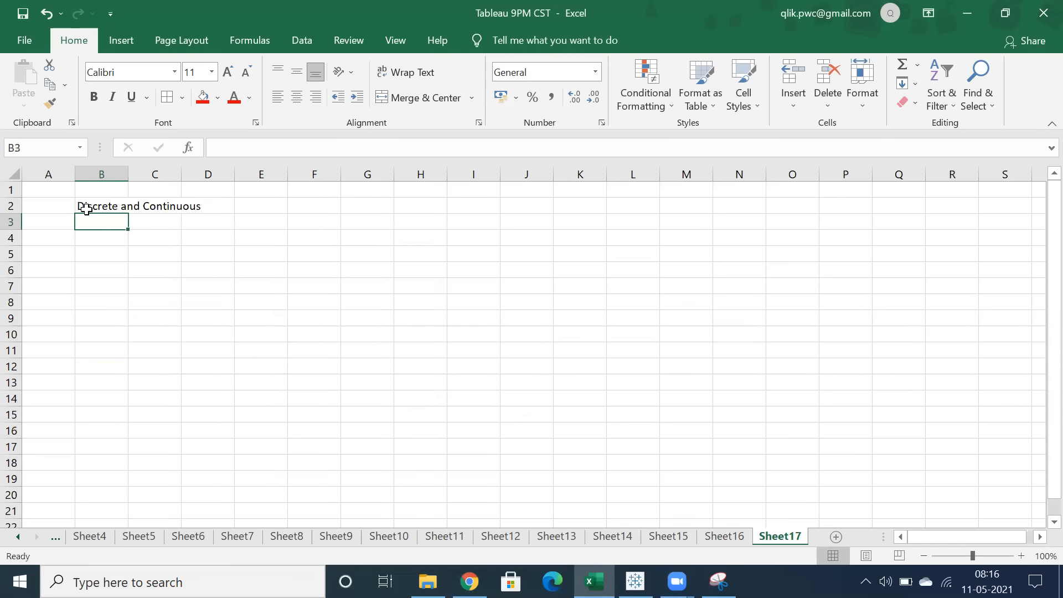
left_click(96, 208)
left_click(93, 97)
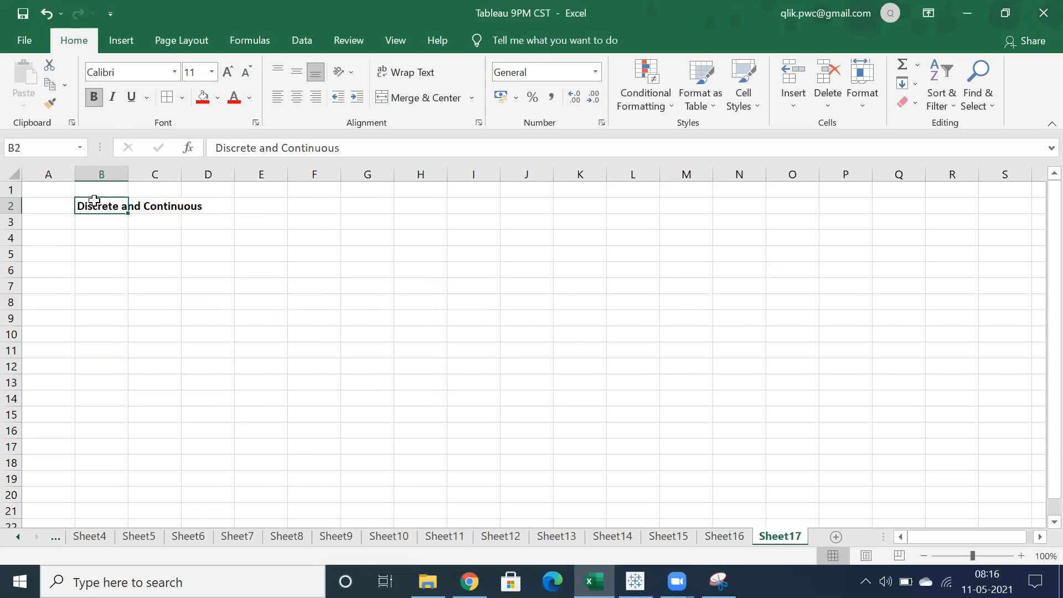
- Colour the "Discrete and Continuous" heading in cell B2 red
left_click(91, 229)
left_click(97, 205)
left_click(234, 98)
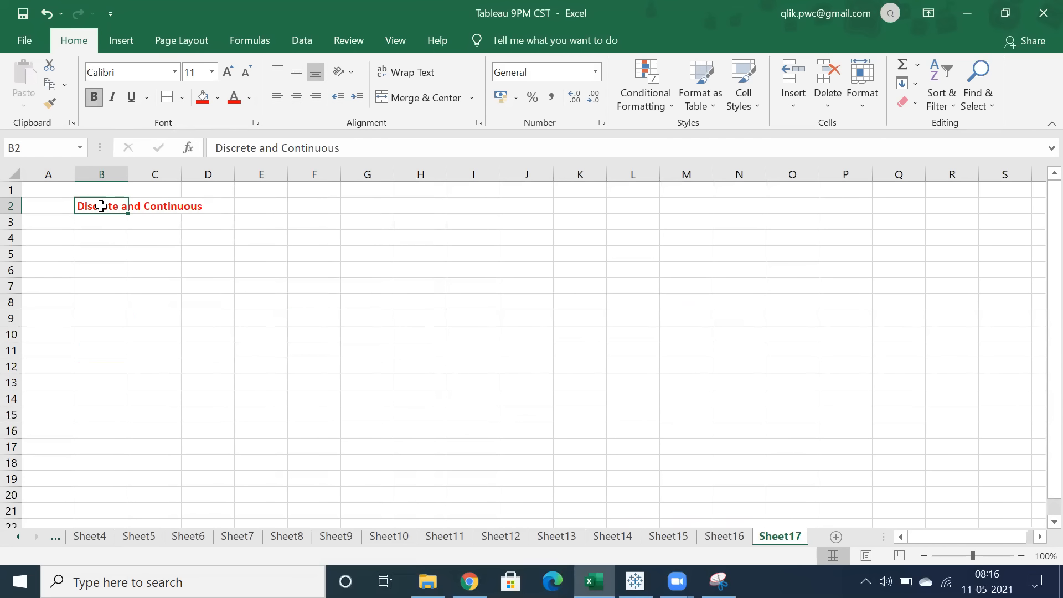
left_click(99, 228)
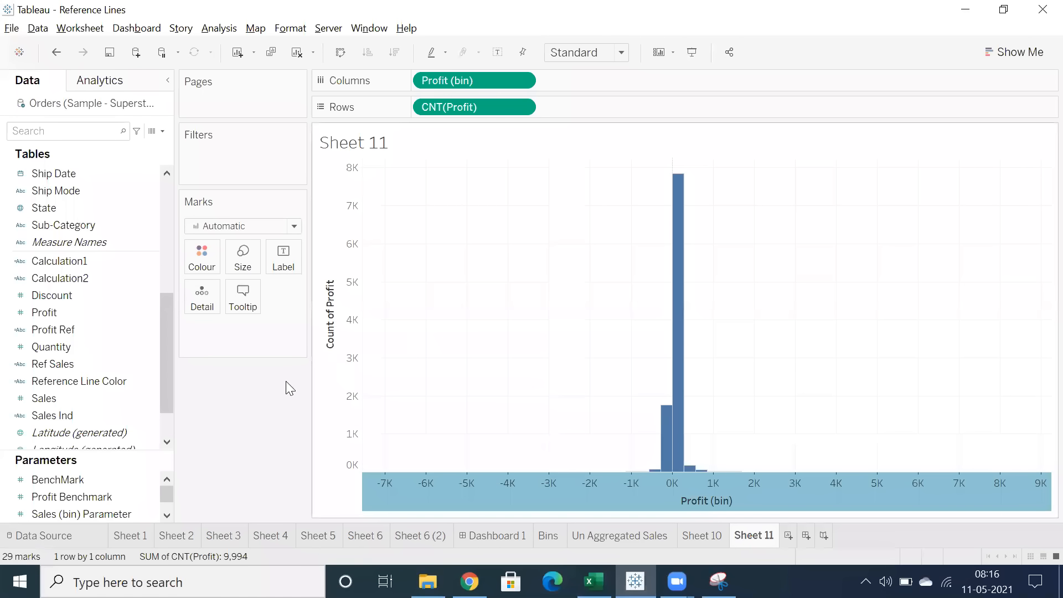
- Switch to Tableau and add a new blank worksheet after Sheet 11
left_click(290, 443)
left_click(788, 536)
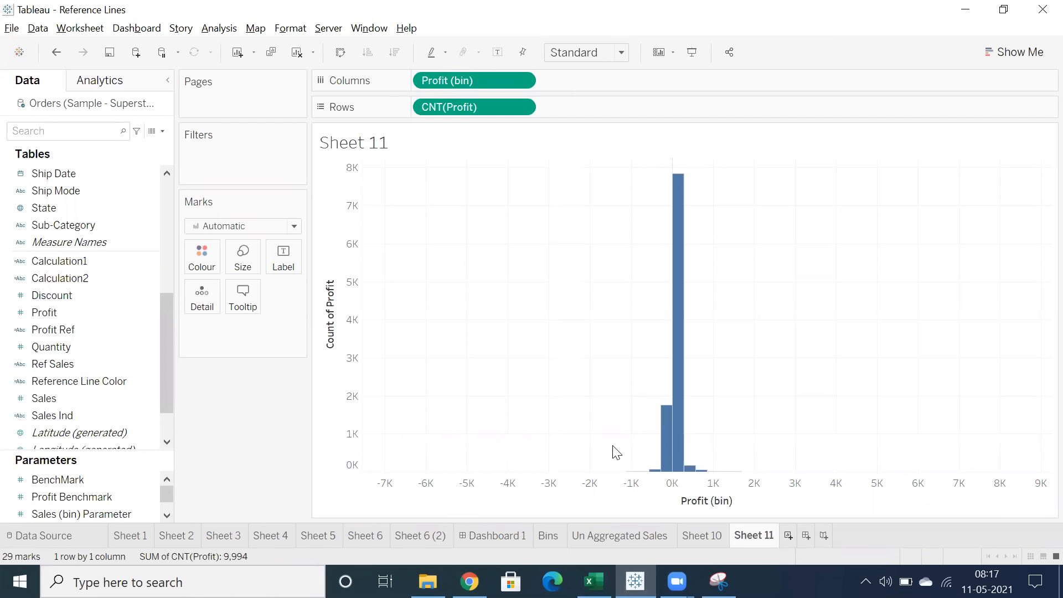
scroll(99, 371, "up", 5)
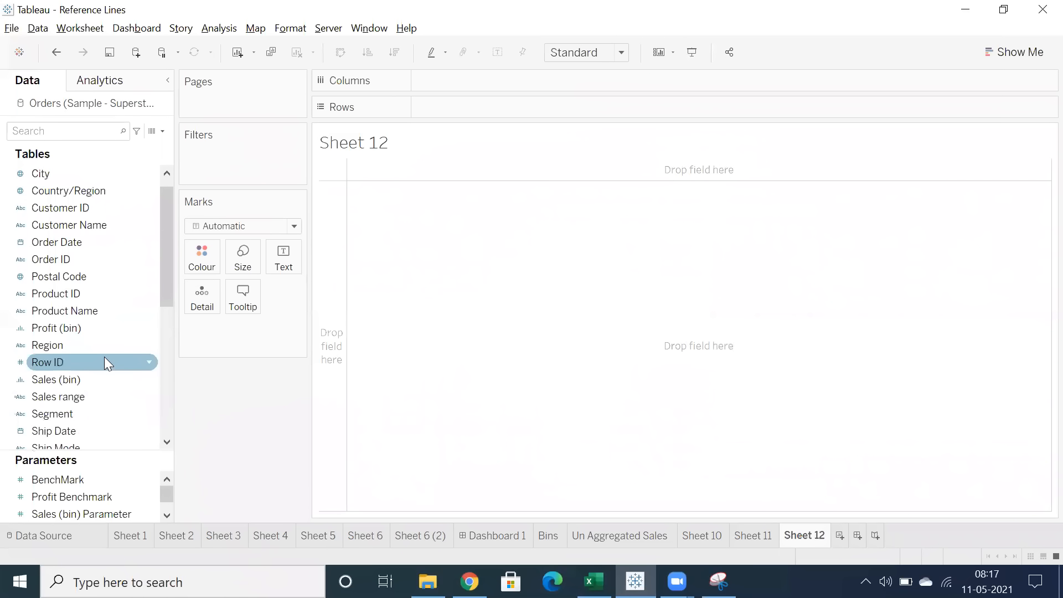
- Go through the numeric measures in the Orders data, pointing out Discount, Profit, Quantity and Sales
scroll(85, 299, "down", 4)
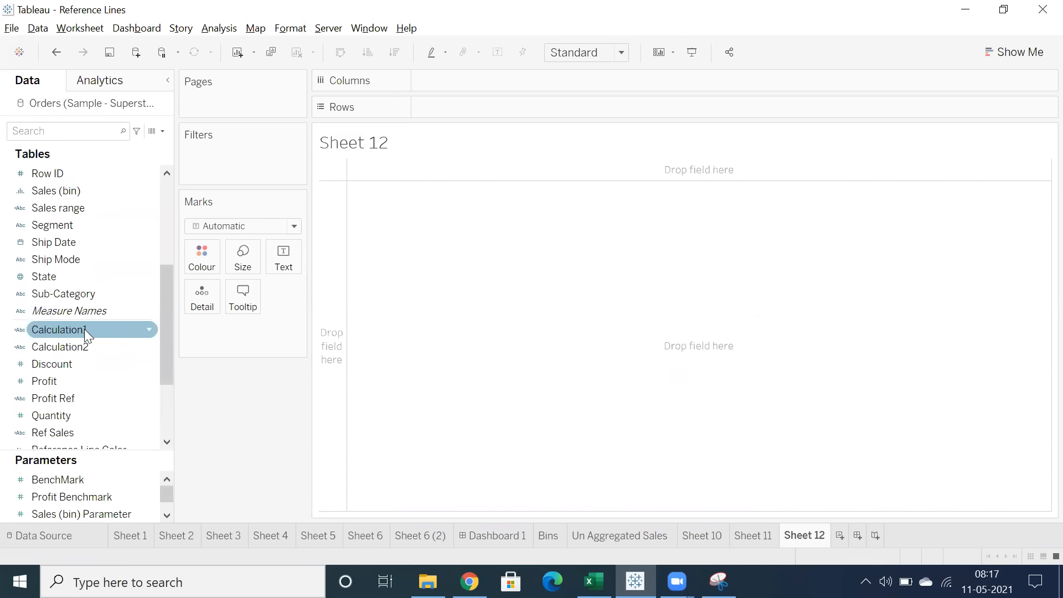
left_click(64, 382)
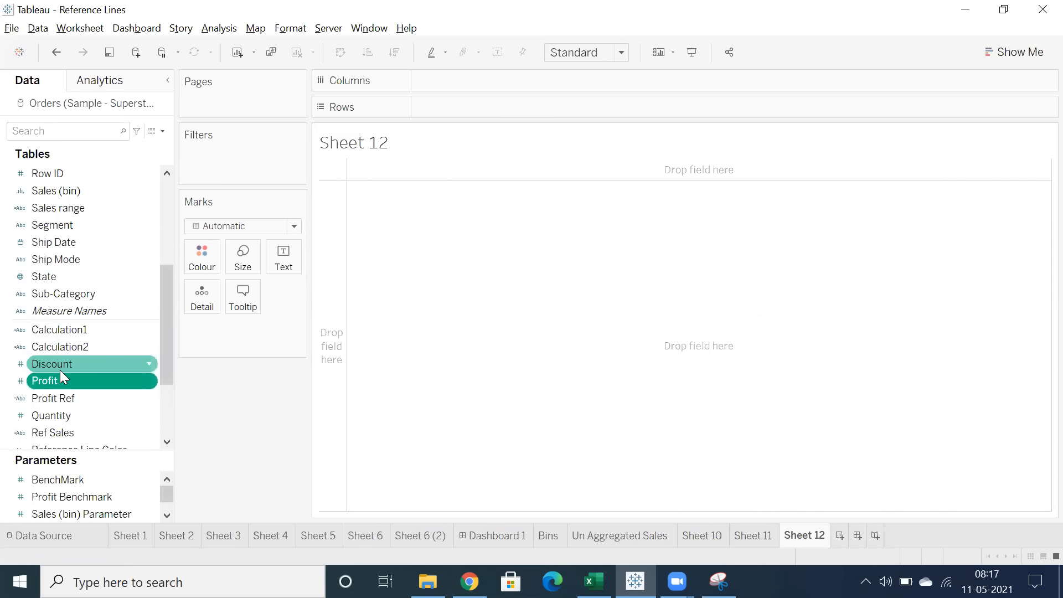
left_click(59, 369)
left_click(61, 353)
left_click(64, 378)
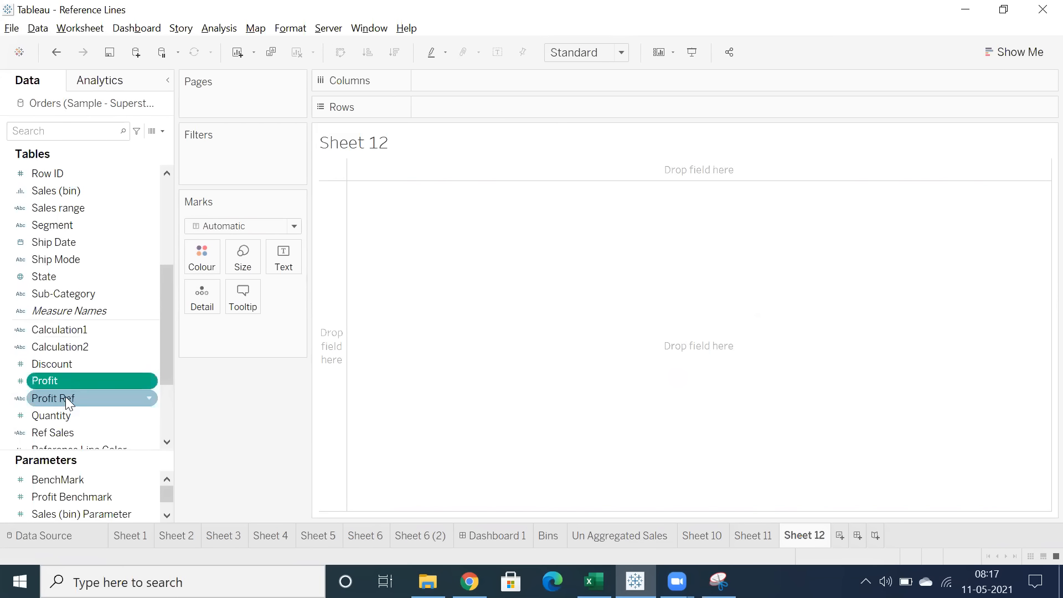
left_click(54, 416)
scroll(55, 387, "down", 2)
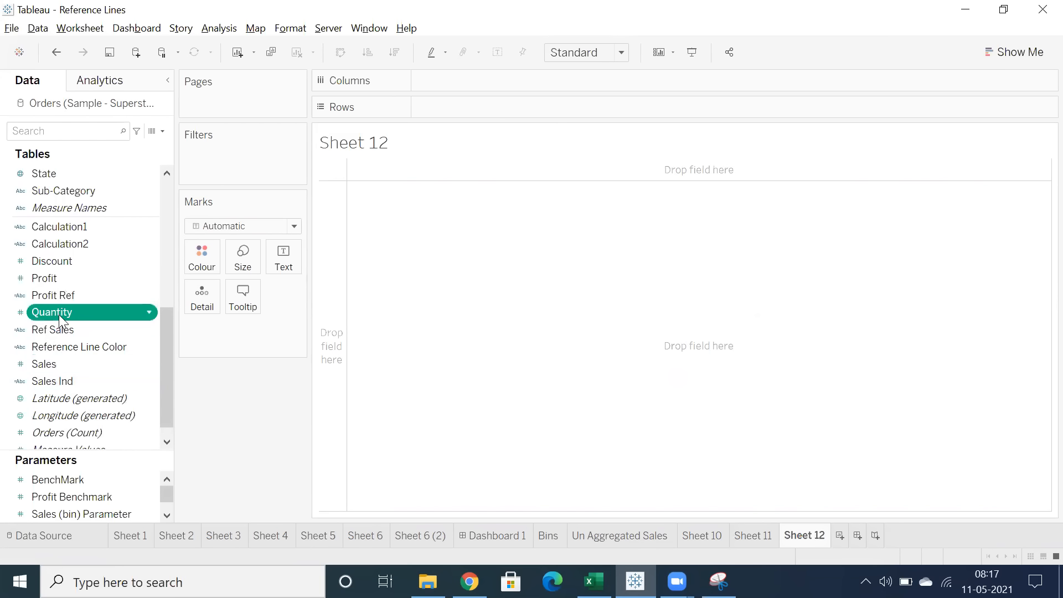
left_click(57, 362)
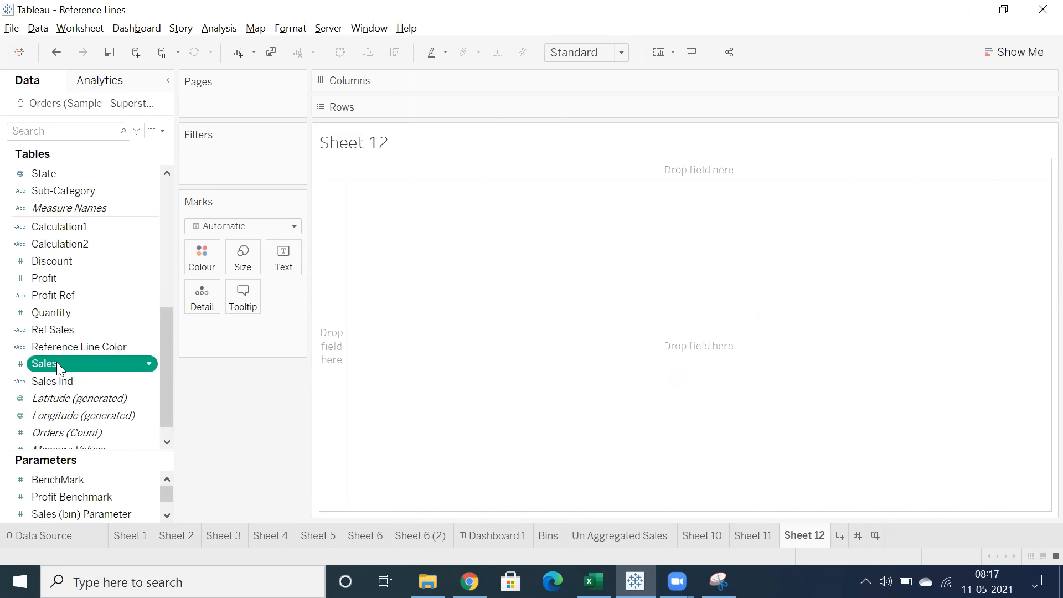
- Go through the dimensions in the Orders data, pointing out Segment, Ship Date, State and Sub-Category
scroll(70, 355, "up", 3)
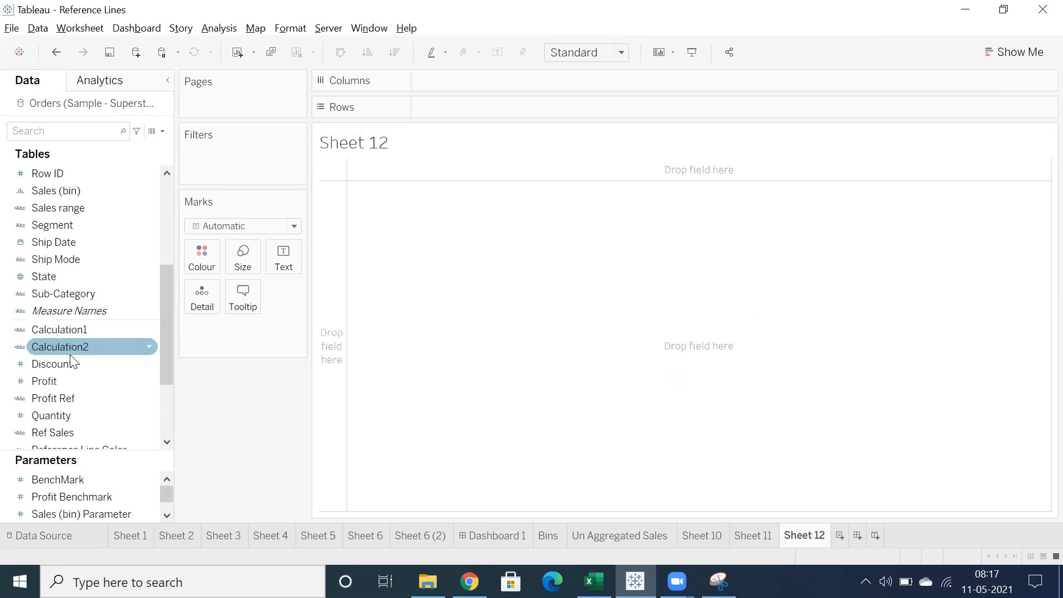
left_click(70, 260)
left_click(68, 281)
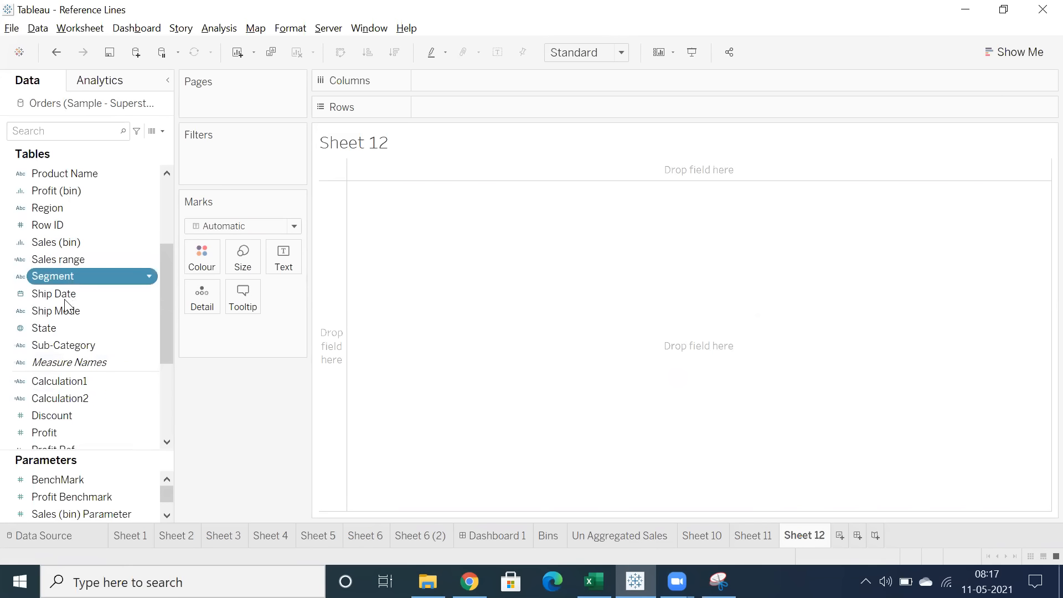
left_click(64, 296)
left_click(62, 328)
left_click(62, 345)
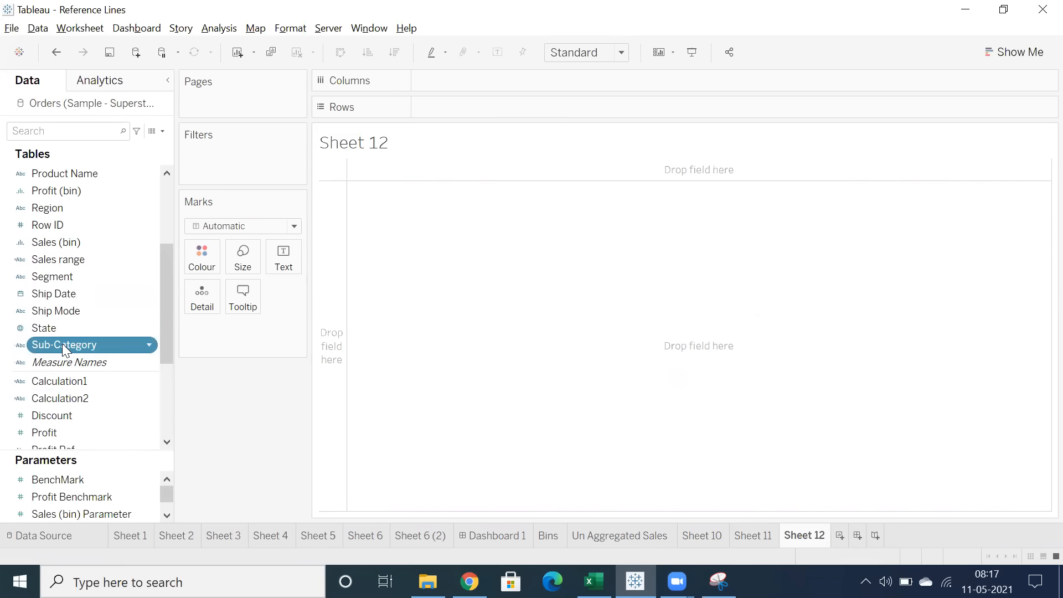
left_click(75, 275)
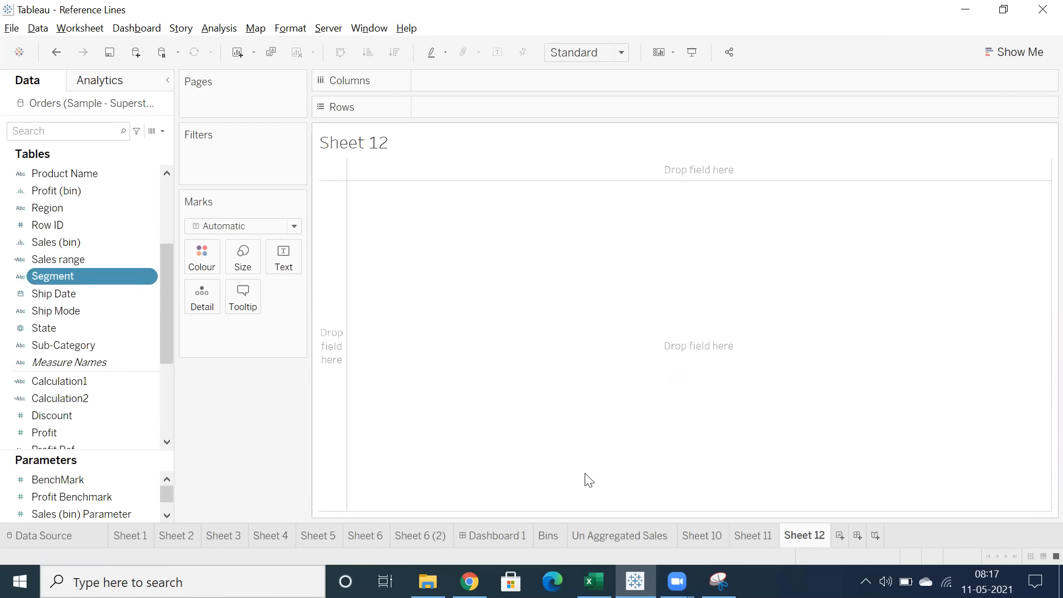
- Switch to Excel and select the "Discrete and Continuous" heading in cell B2
left_click(594, 581)
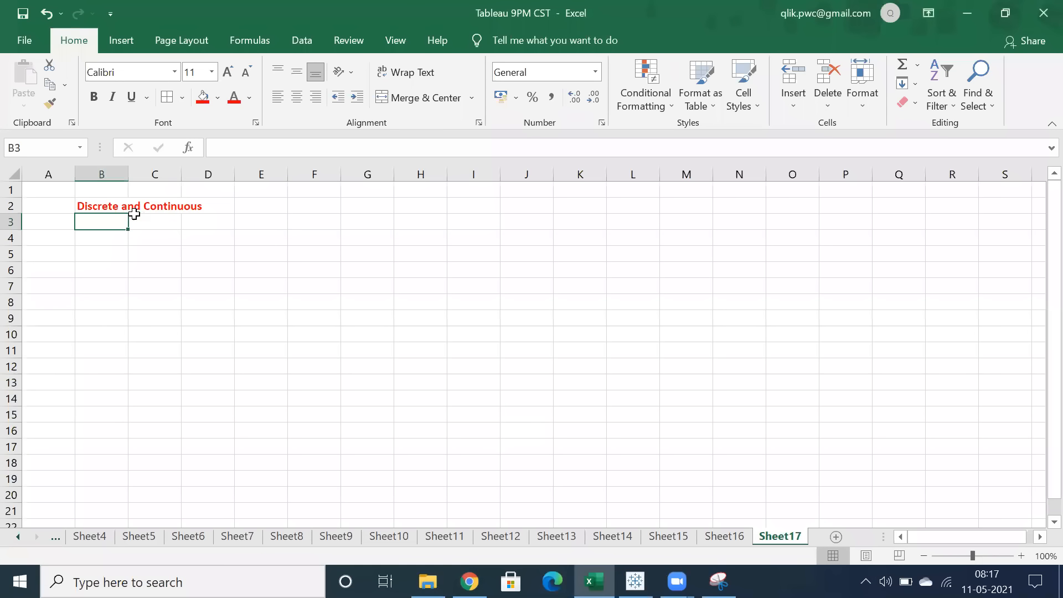
left_click(106, 206)
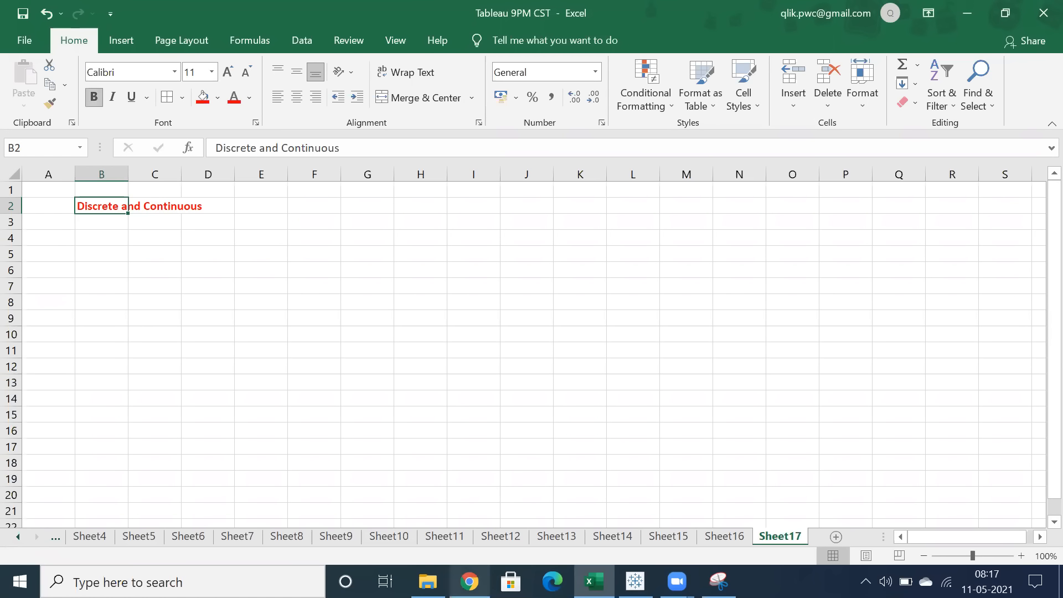
- Switch to Chrome, search Google for "wikipedia walmart" and open Walmart's Wikipedia article
left_click(470, 581)
left_click(320, 39)
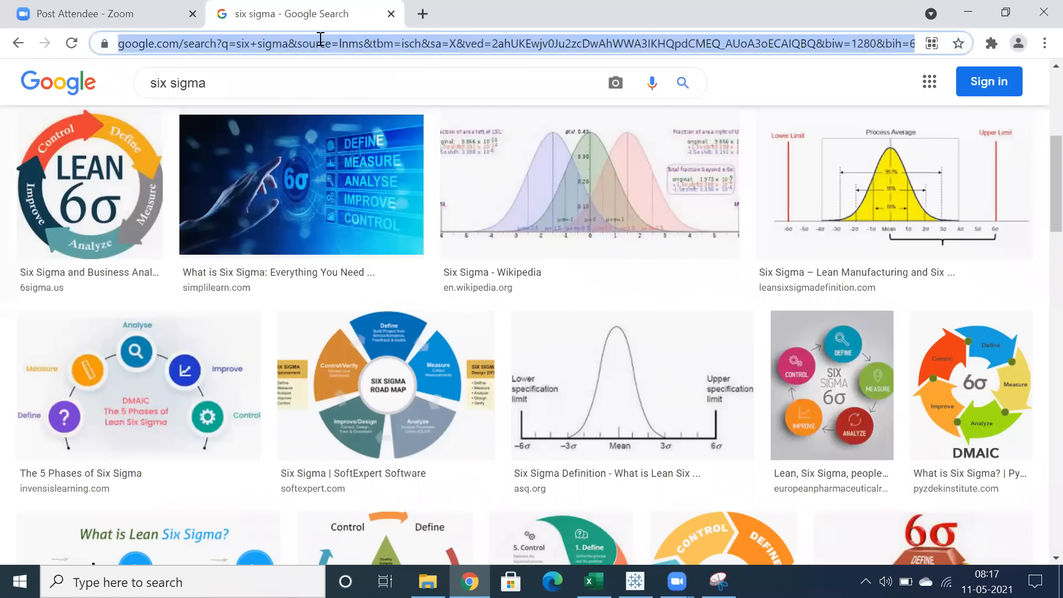
type("goo")
key("Return")
type("wiki")
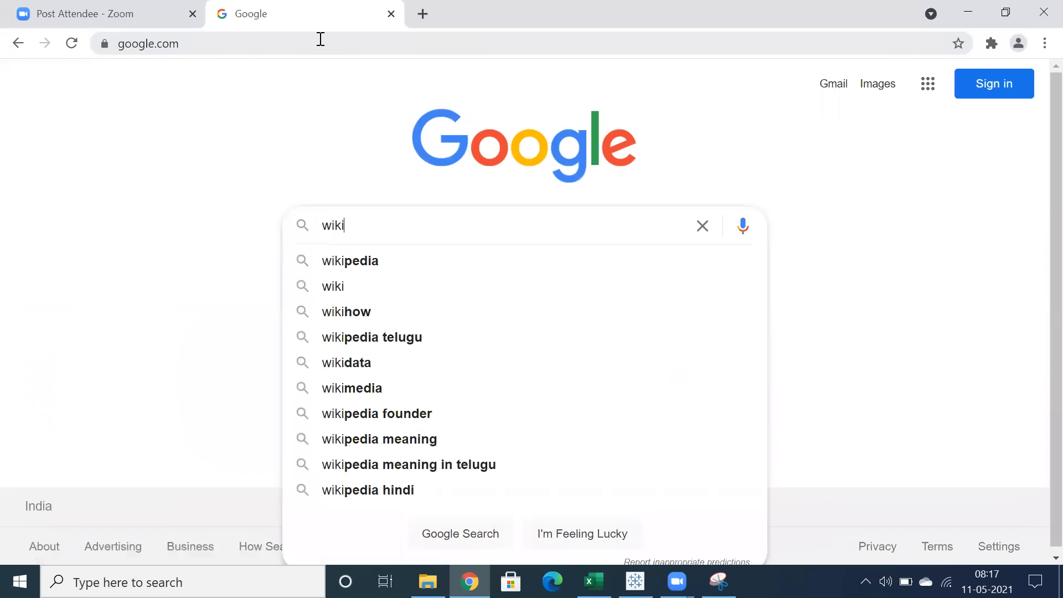
key("Down")
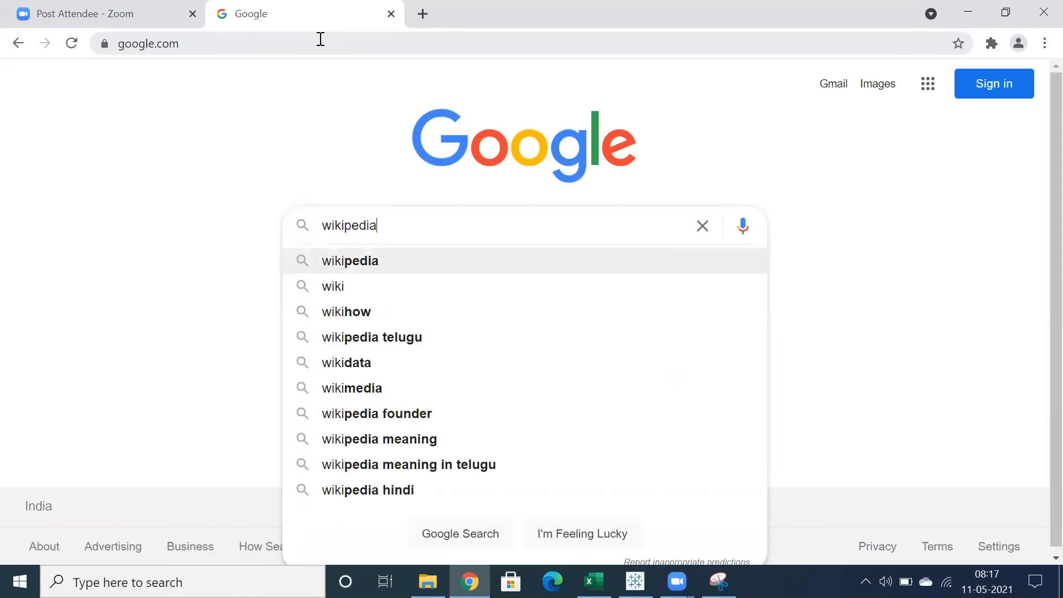
type("wal")
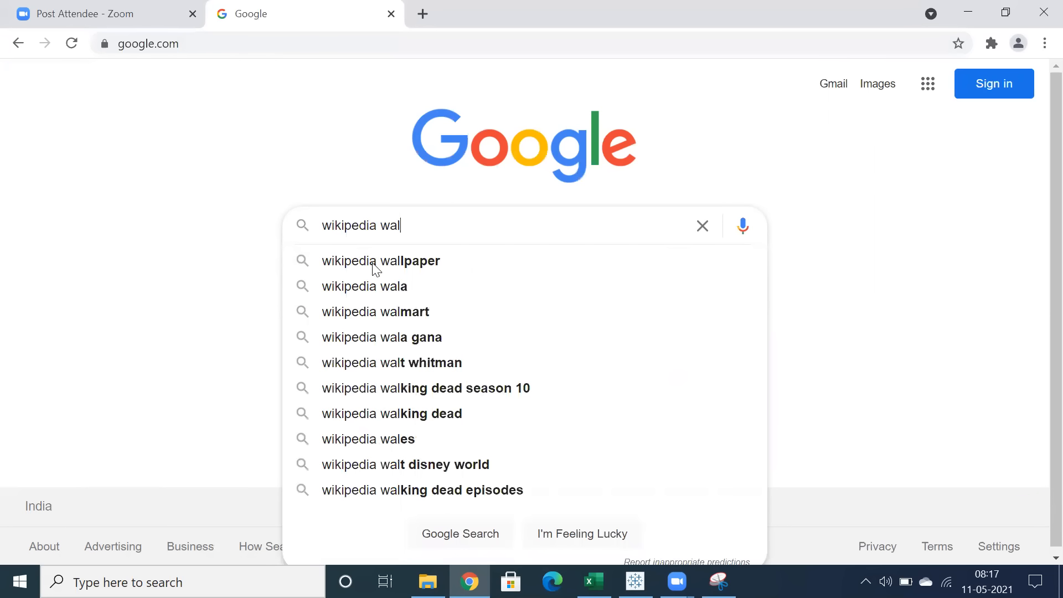
left_click(357, 312)
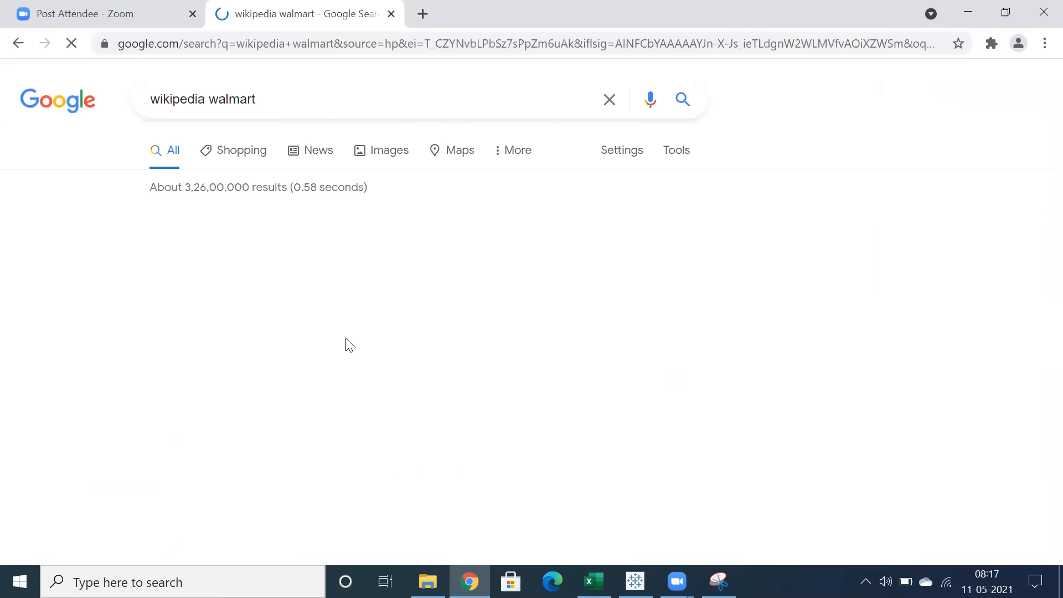
left_click(260, 253)
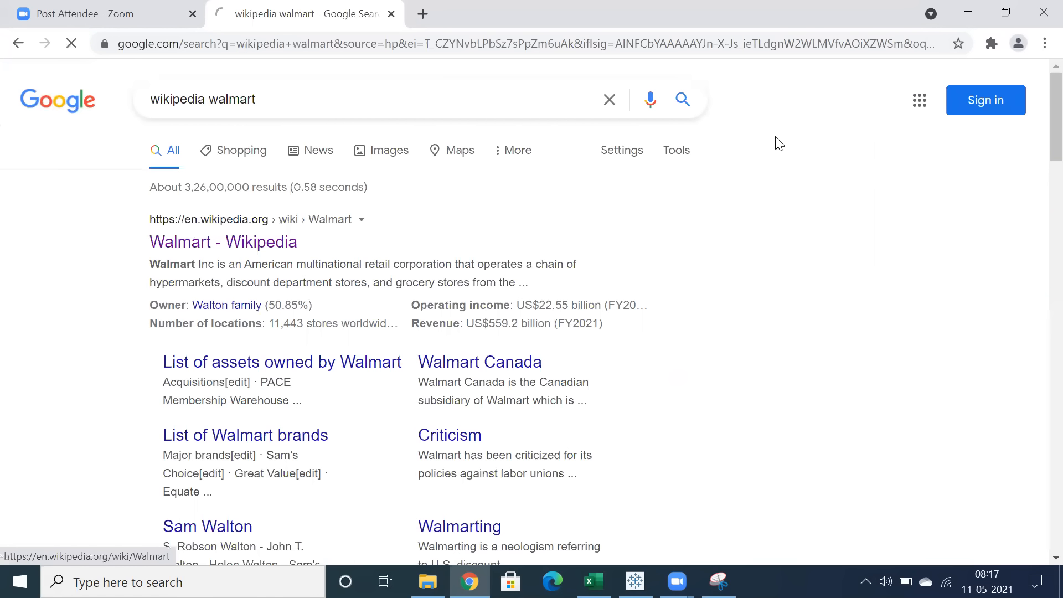
- Examine the Walmart article's company facts, including number of locations, revenue, income and number of employees
scroll(870, 280, "down", 15)
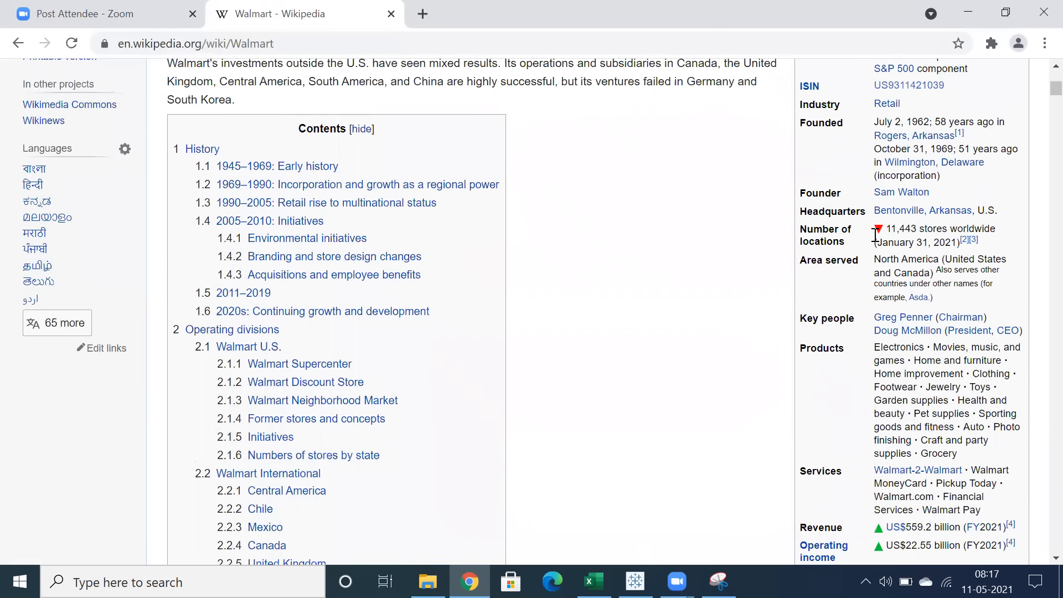
scroll(875, 283, "down", 5)
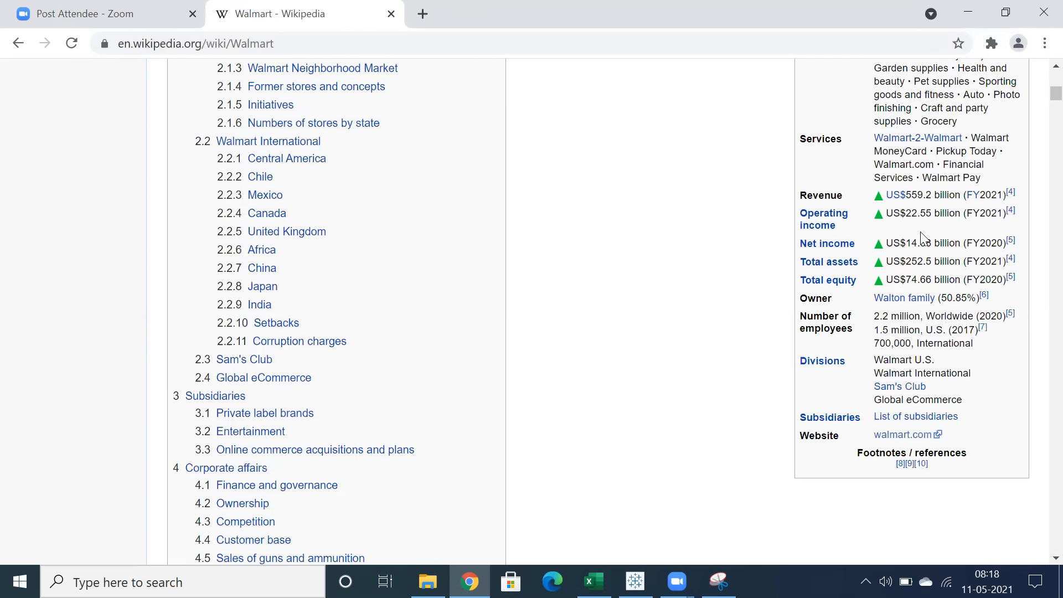
scroll(709, 278, "up", 3)
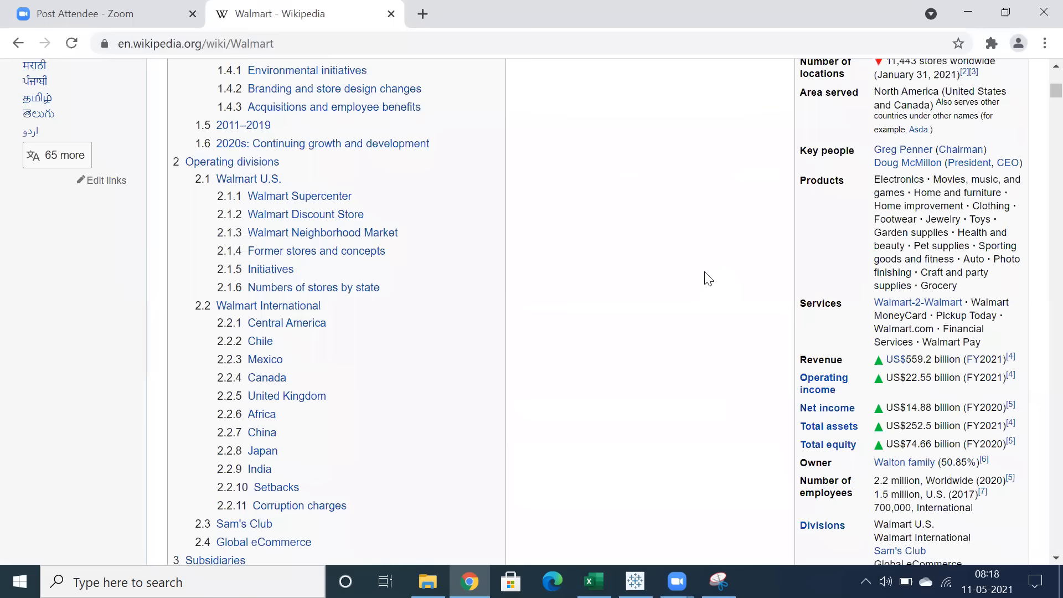
scroll(708, 278, "up", 1)
scroll(838, 238, "up", 6)
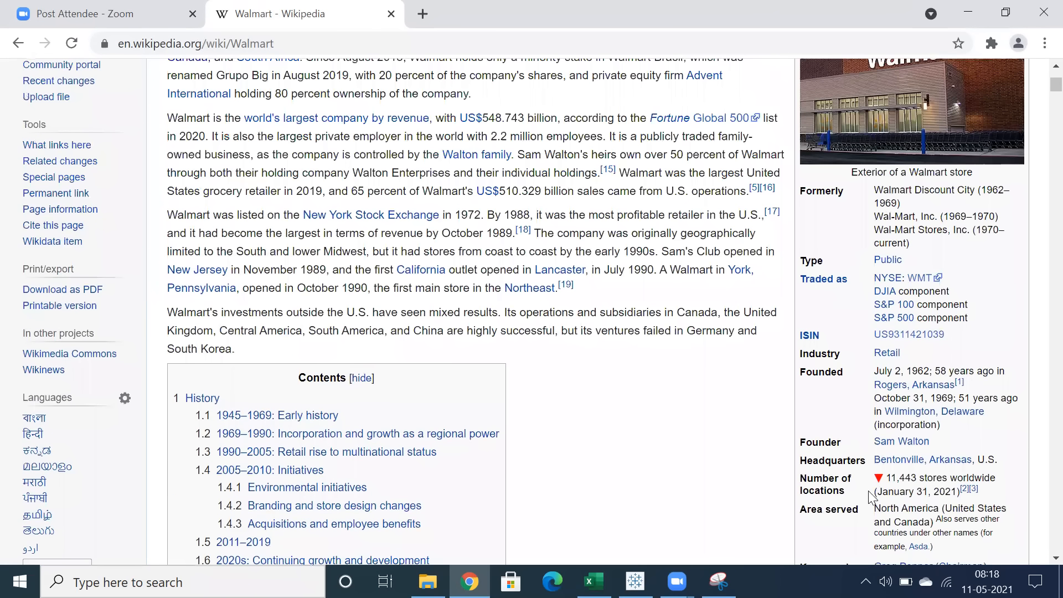
scroll(773, 450, "up", 3)
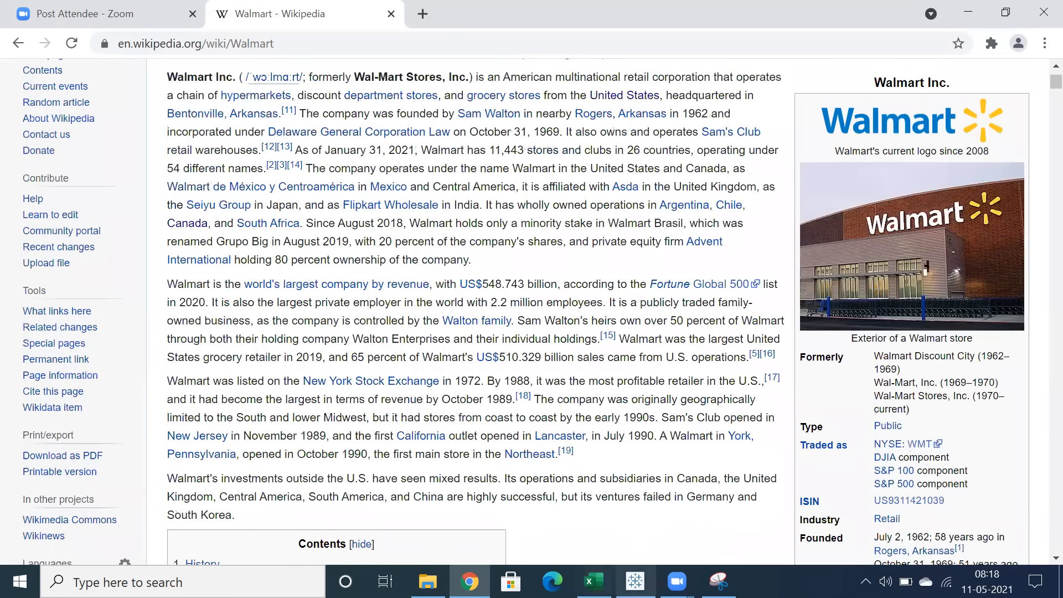
- Revisit the blank Sheet 12 in Tableau and return to the Discrete and Continuous notes on Sheet17 in Excel
left_click(635, 581)
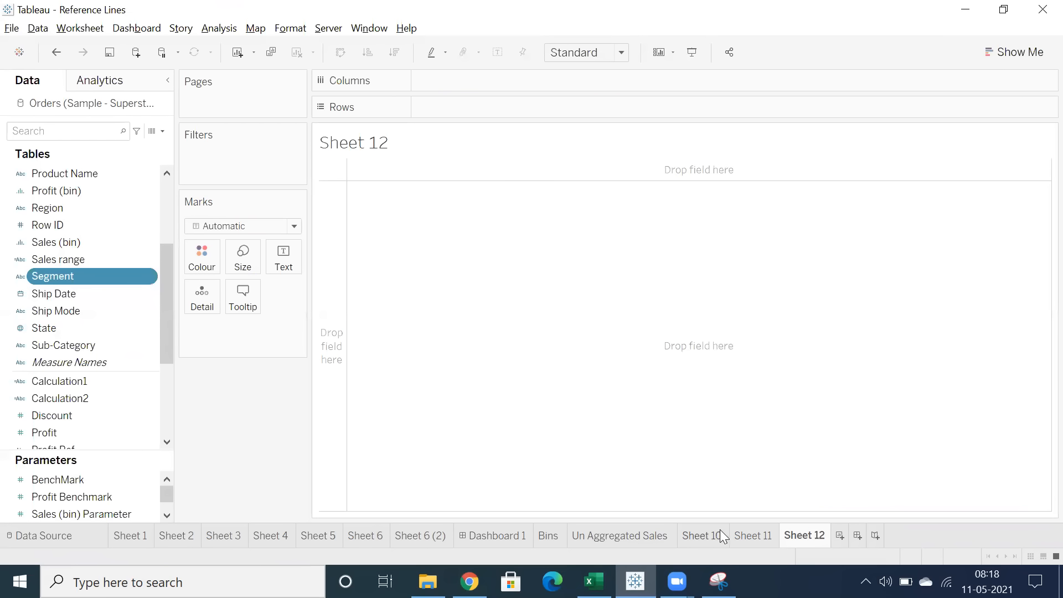
left_click(594, 581)
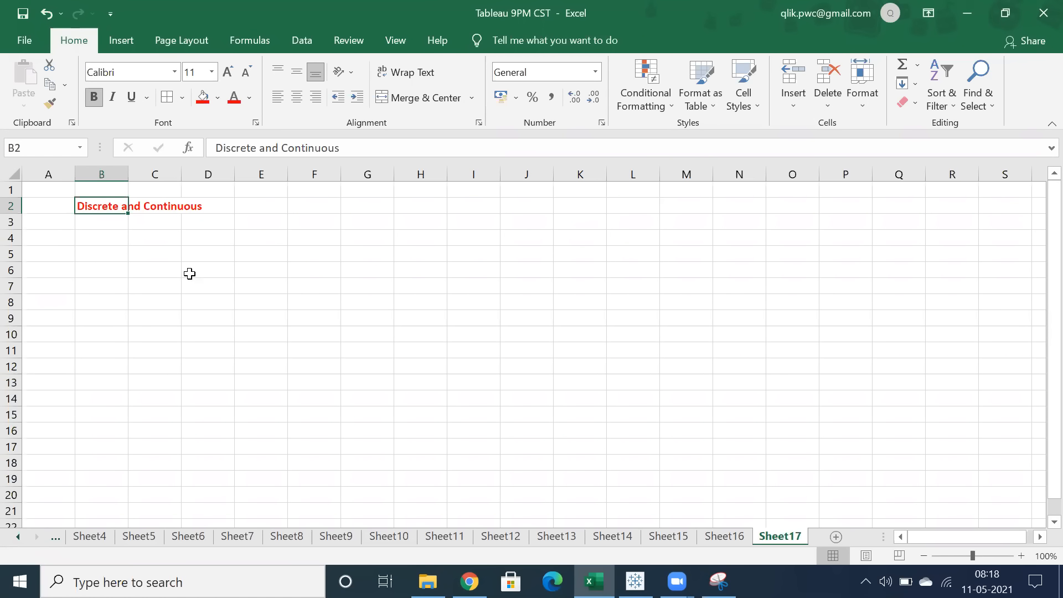
left_click(91, 257)
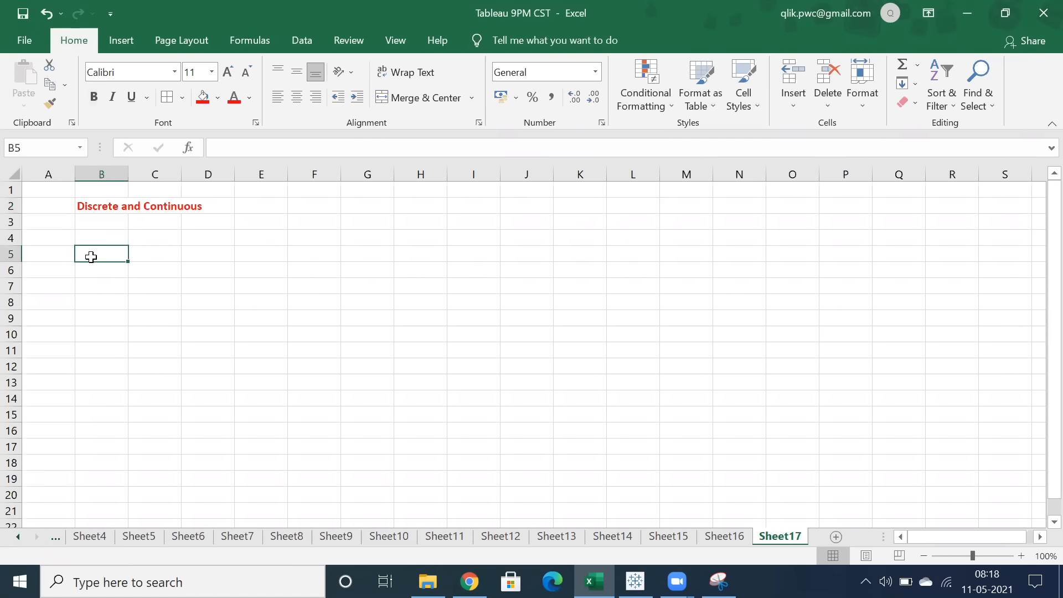
left_click(92, 285)
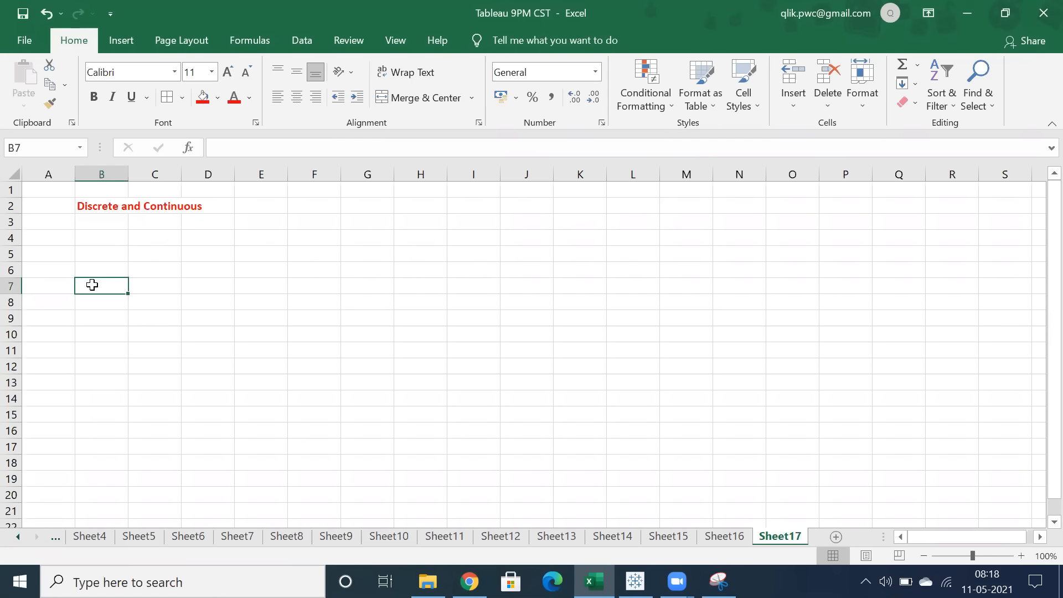
left_click(100, 238)
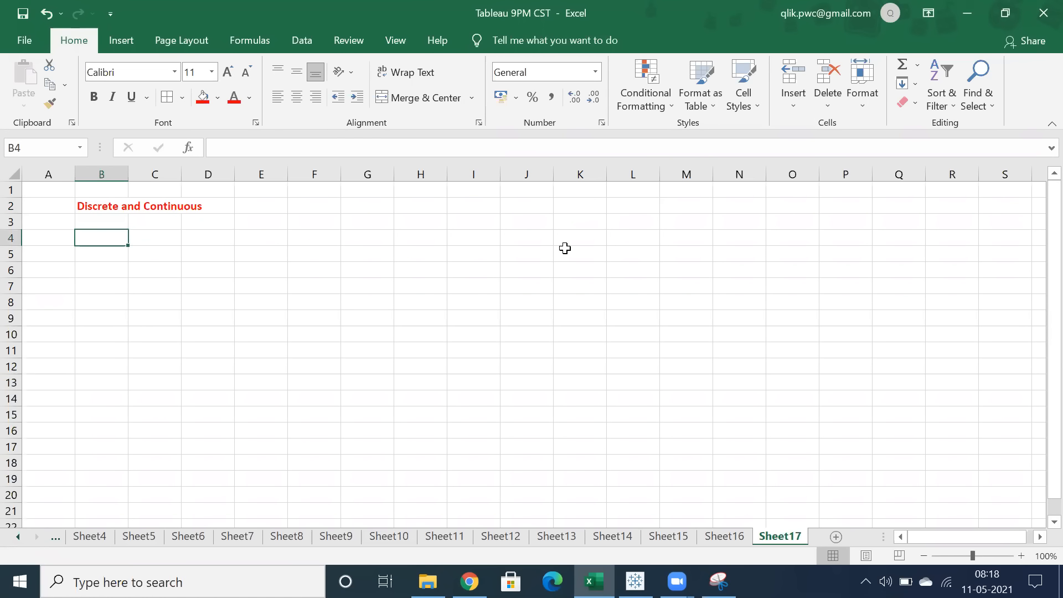
- Enter the topics "Annotations" in cell N2 and "Data Blending" in cell N3 of Sheet17
left_click(739, 204)
type("An")
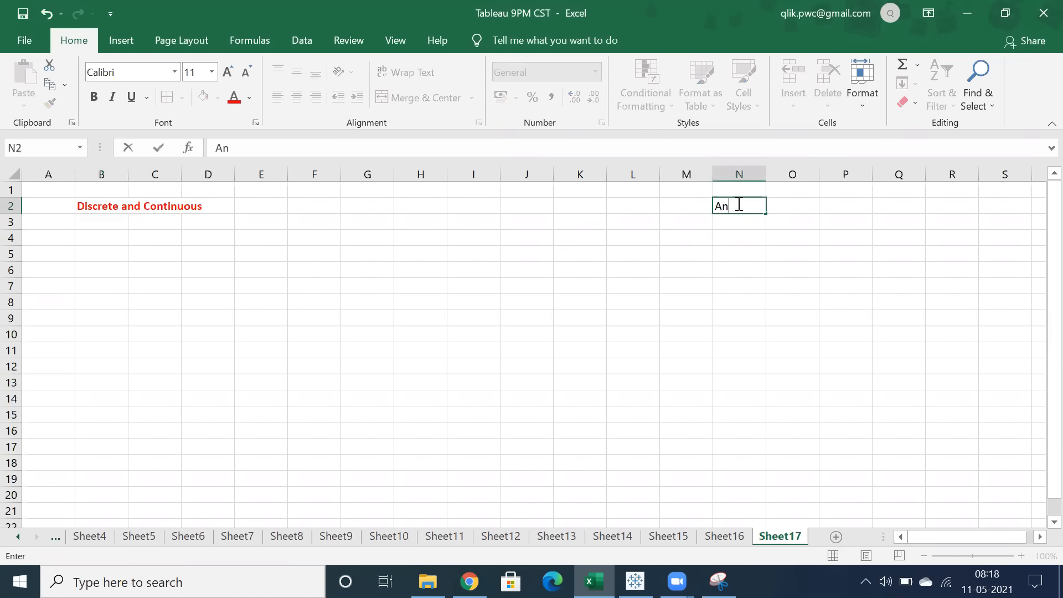
type("notations")
key("ctrl+Return")
key("Return")
type("Data Blending")
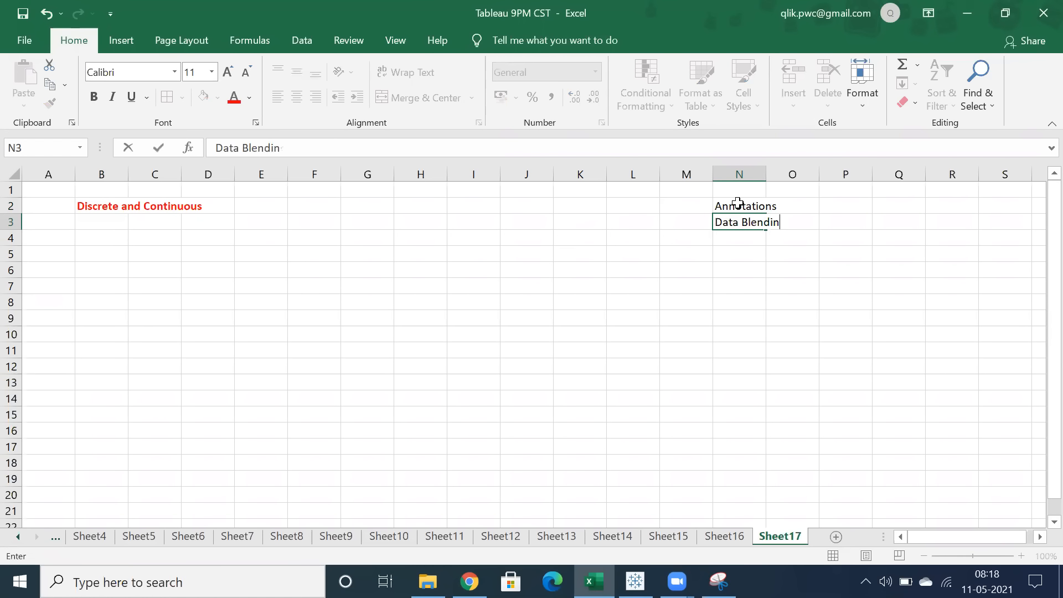
key("Return")
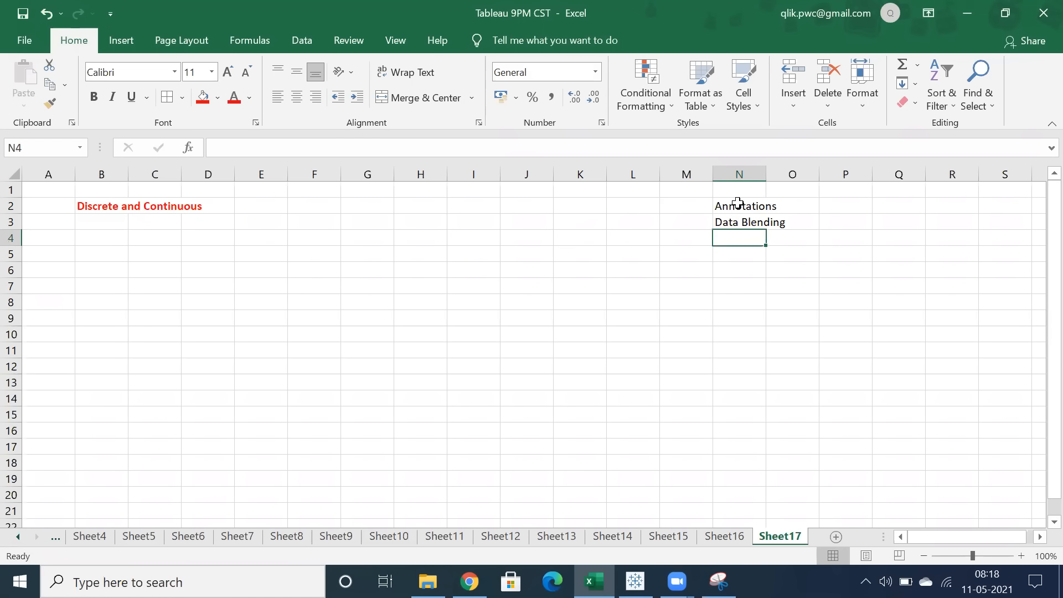
left_click(748, 220)
left_click(825, 225)
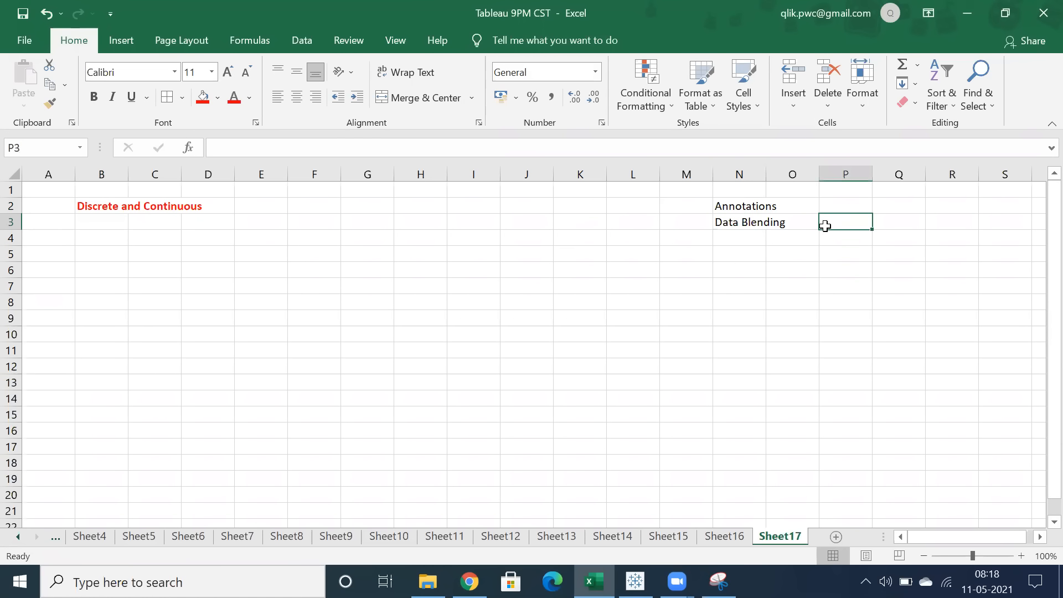
- Enter "vs Cross Database Joins" in cell P3 and make the "Data Blending" topic in N3 bold
type("vs Cross Database Joins")
key("Return")
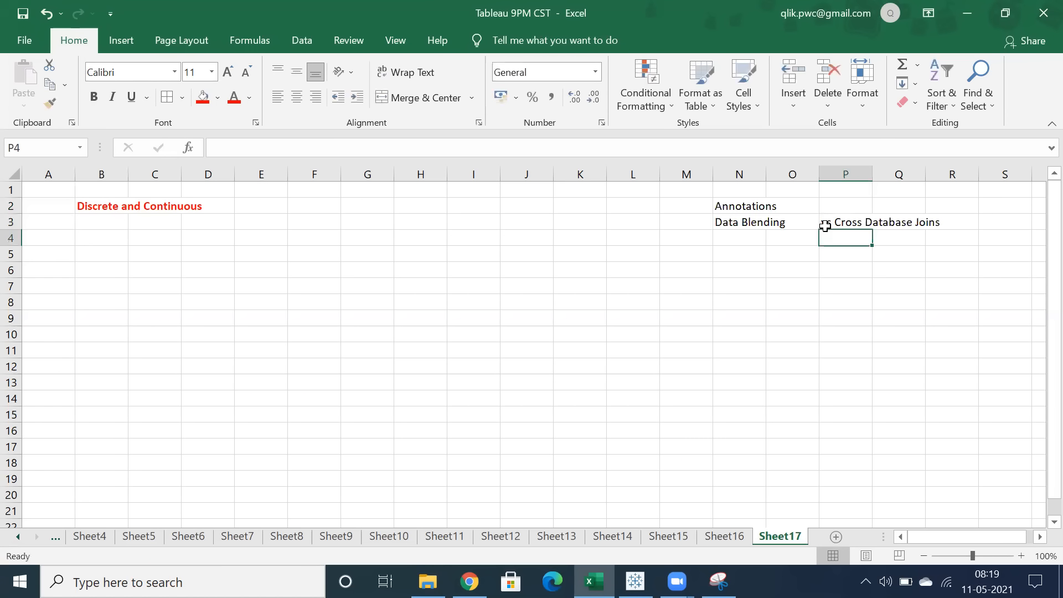
left_click(737, 218)
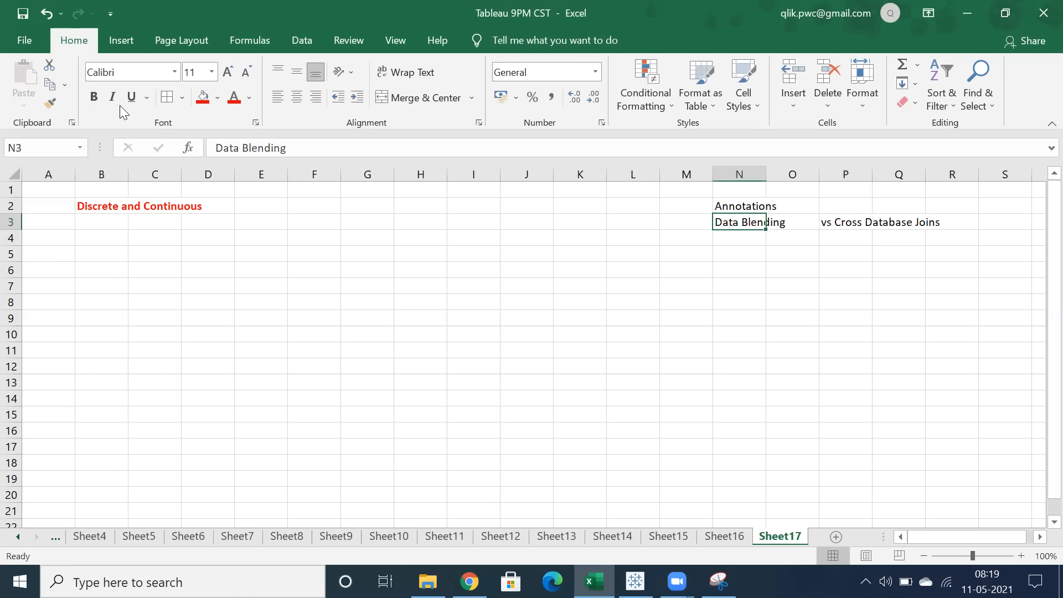
key("ctrl+b")
- Add the topics "Table Calculations" in cell N5 and "Window .." in cell N7
left_click(735, 249)
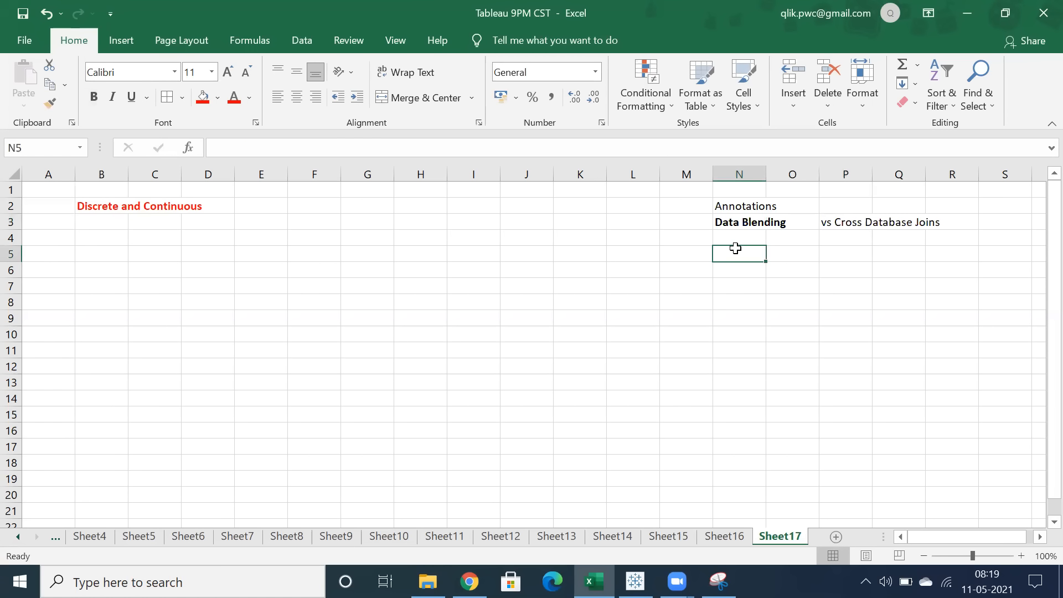
type("Table Calculations")
key("Return")
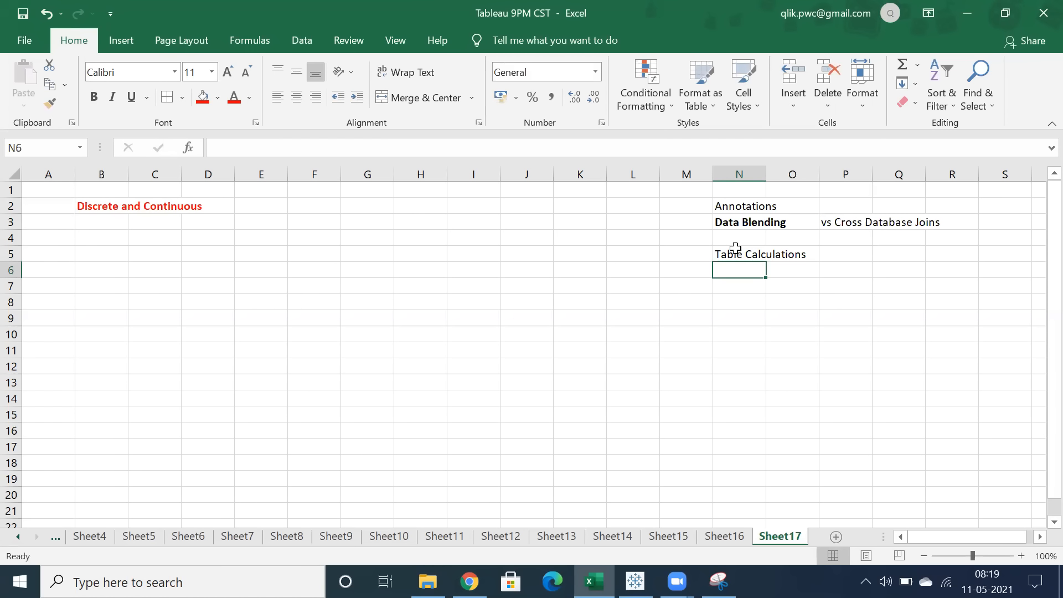
key("Down")
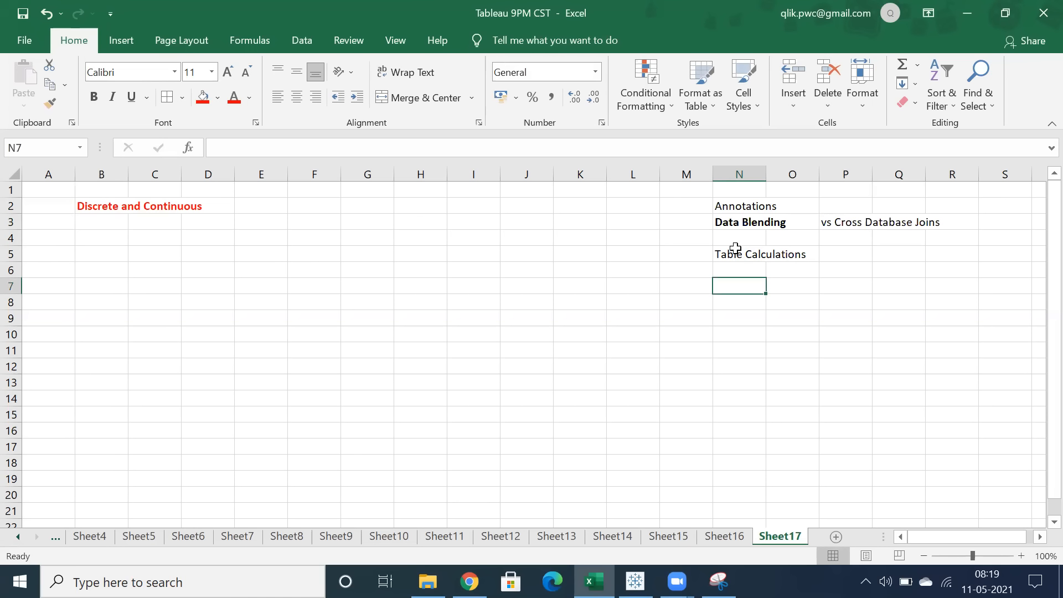
type("Window")
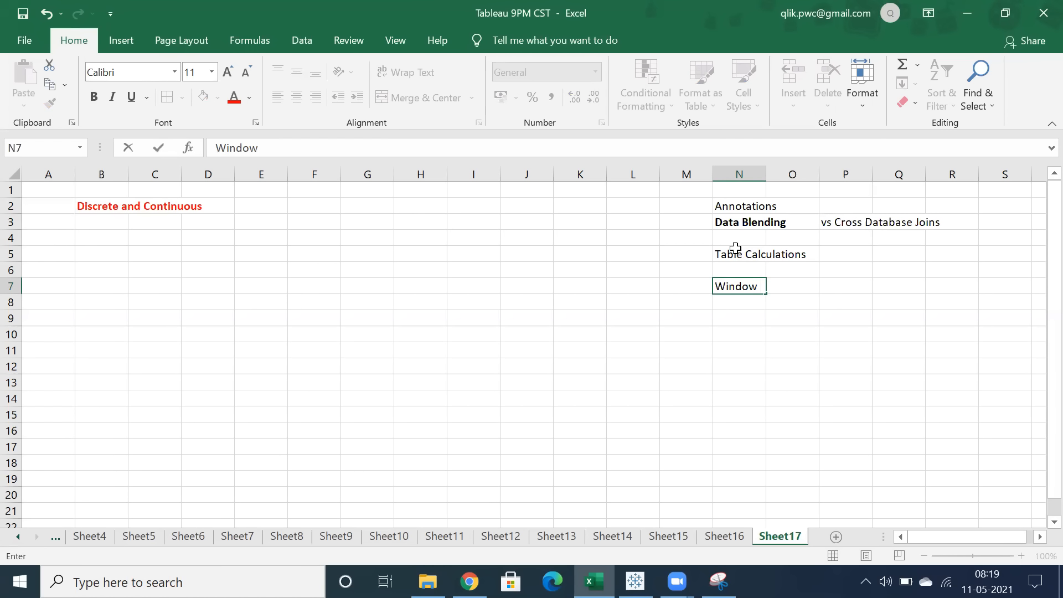
key("Return")
key("Return")
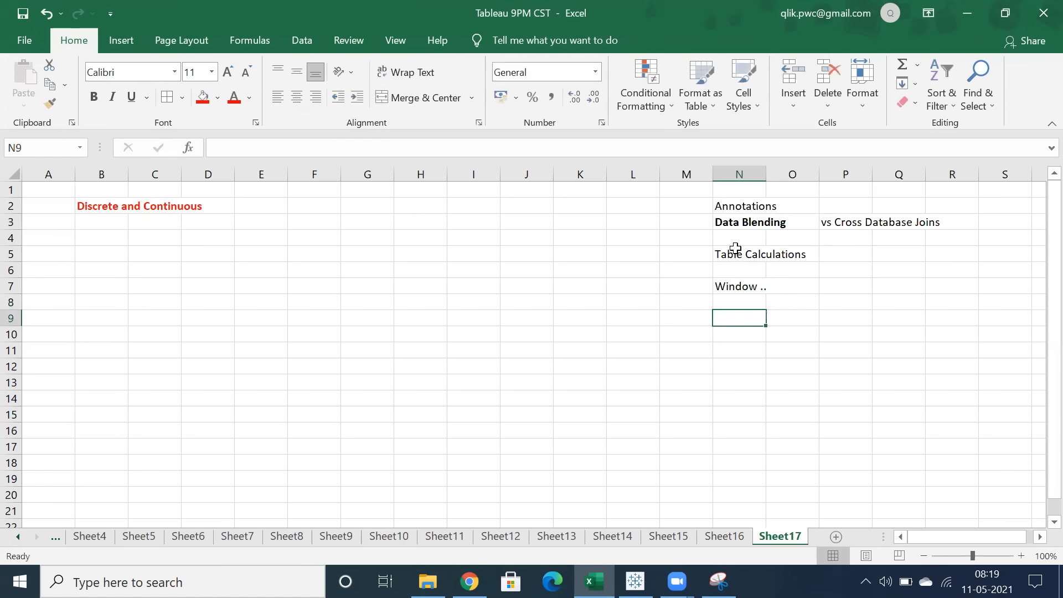
- Add the topics "Attr" in cell N9, "Lookup()" in N11 and "Level of Details" in N13
type("Attr")
key("Return")
key("Return")
type("Lookup(")
key("Return")
key("Return")
type("L")
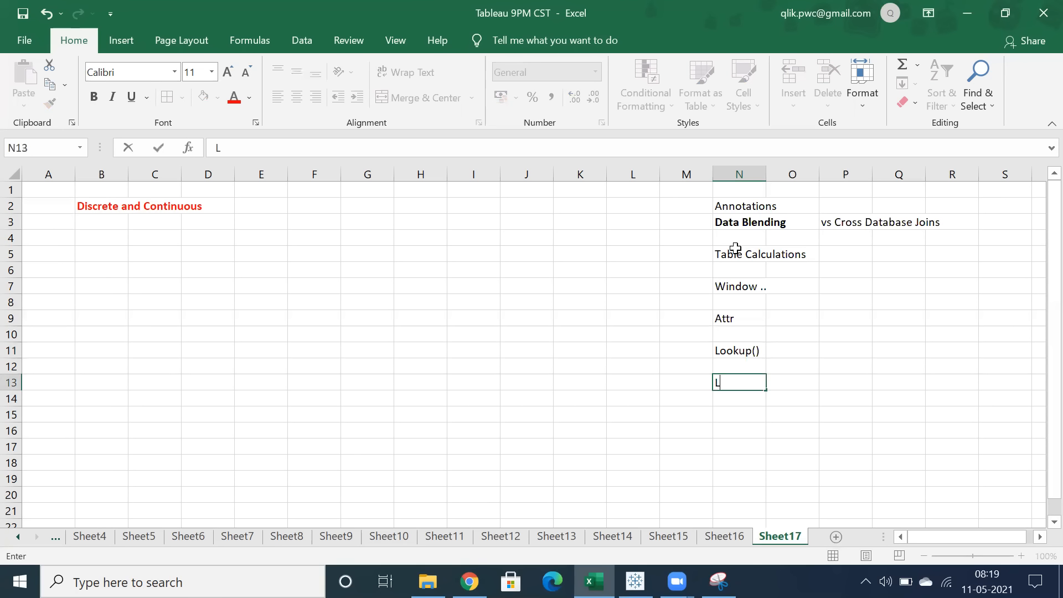
type("ecel of Details")
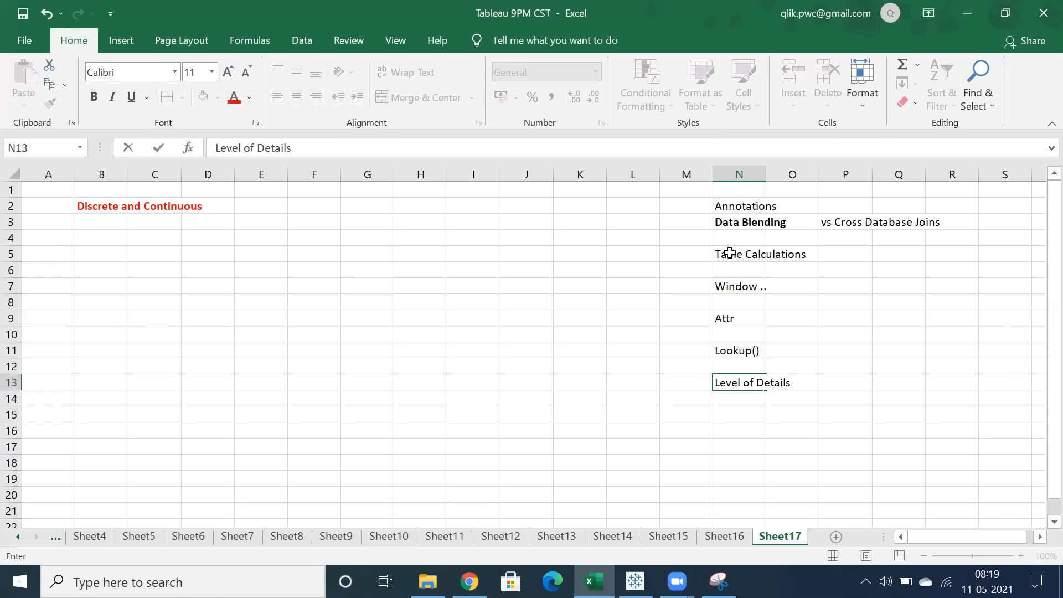
left_click_drag(735, 254, 730, 381)
left_click(809, 324)
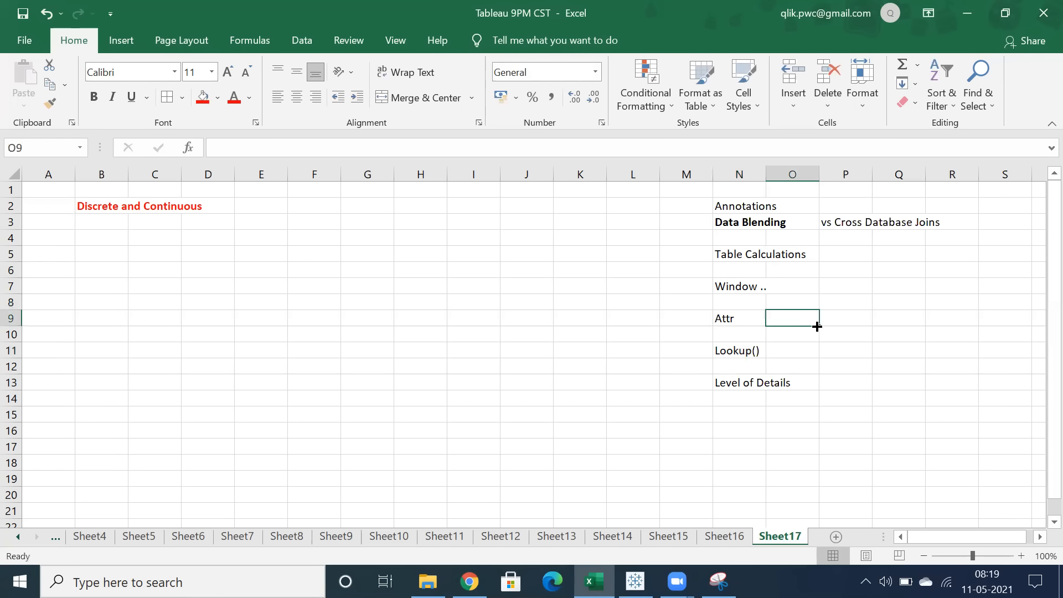
left_click_drag(722, 254, 723, 383)
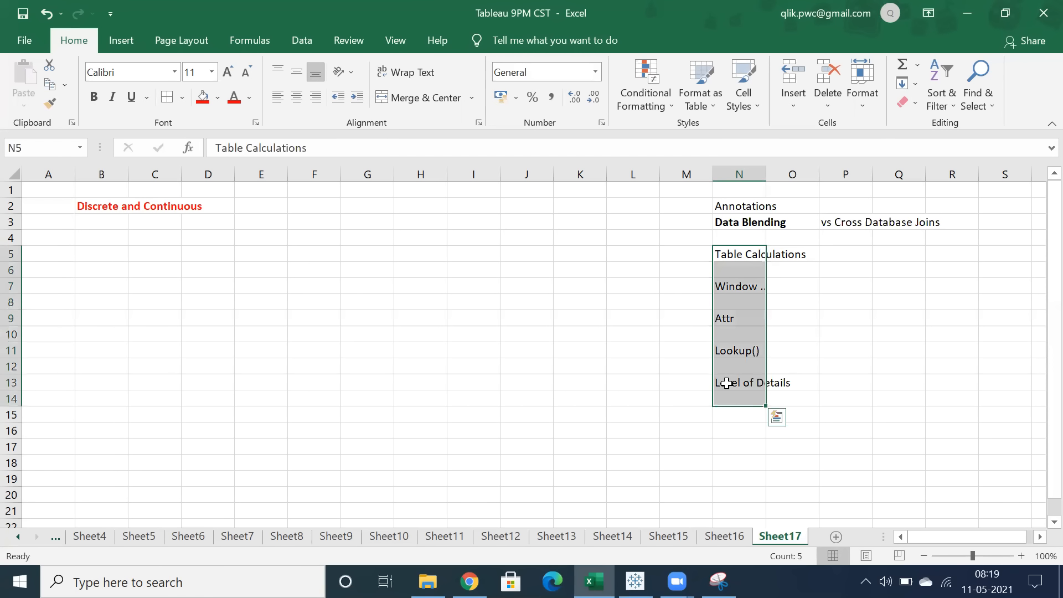
left_click(726, 382)
- Add the topics "Functions" in cell N15 and "Charts" in N18, and return to the heading in B2
left_click(733, 414)
type("Functions")
key("Return")
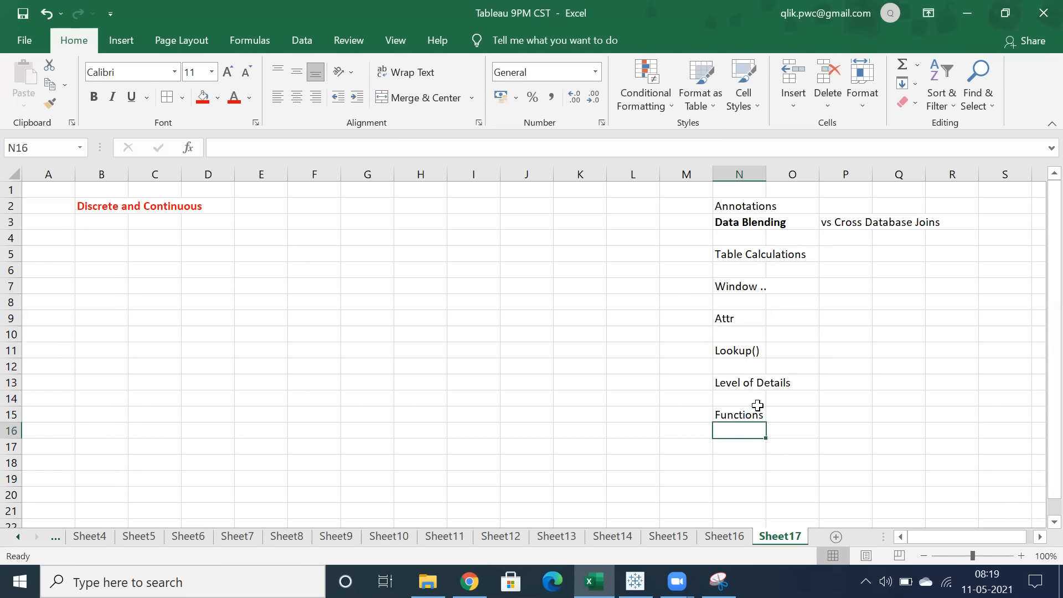
scroll(761, 433, "down", 1)
left_click(731, 414)
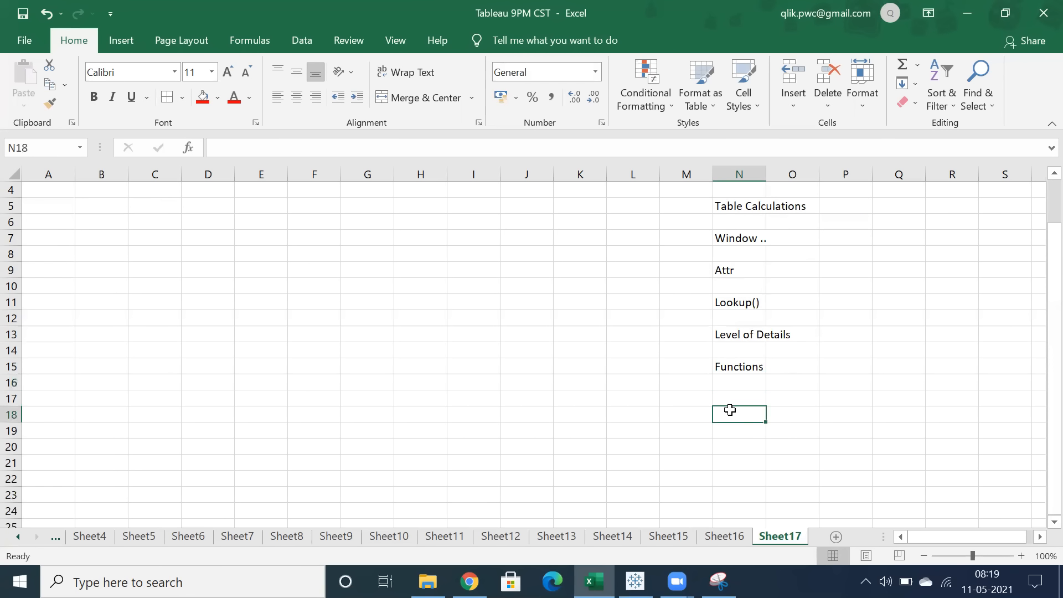
scroll(745, 416, "up", 1)
type("Charts")
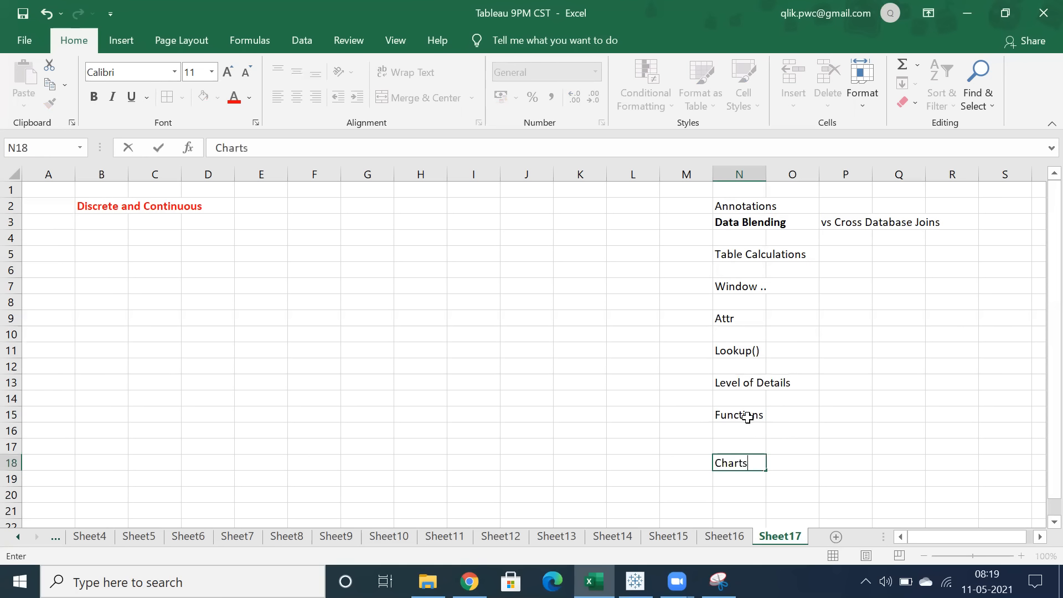
key("Return")
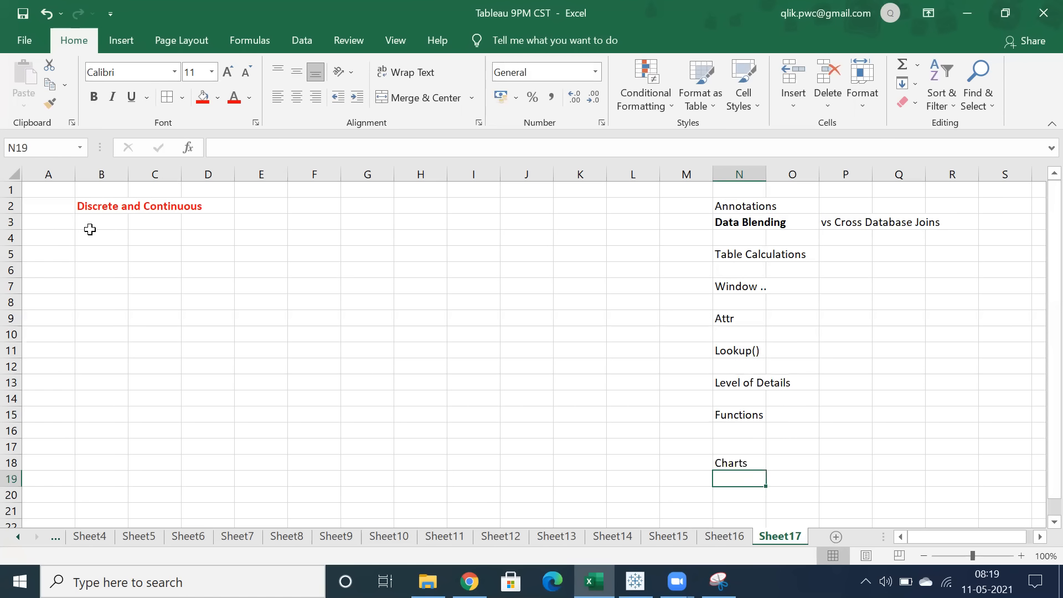
left_click(94, 210)
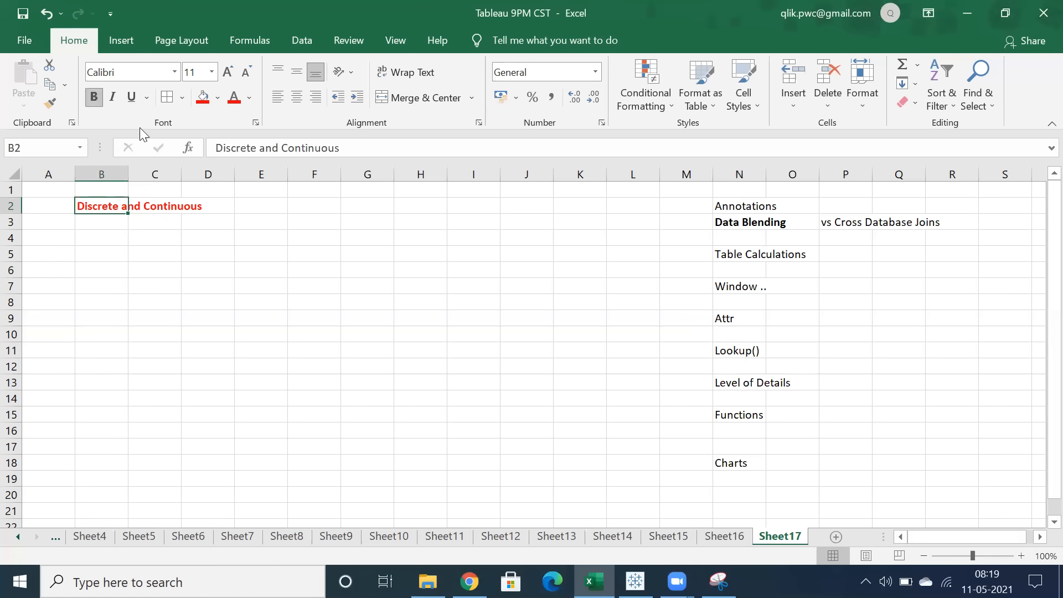